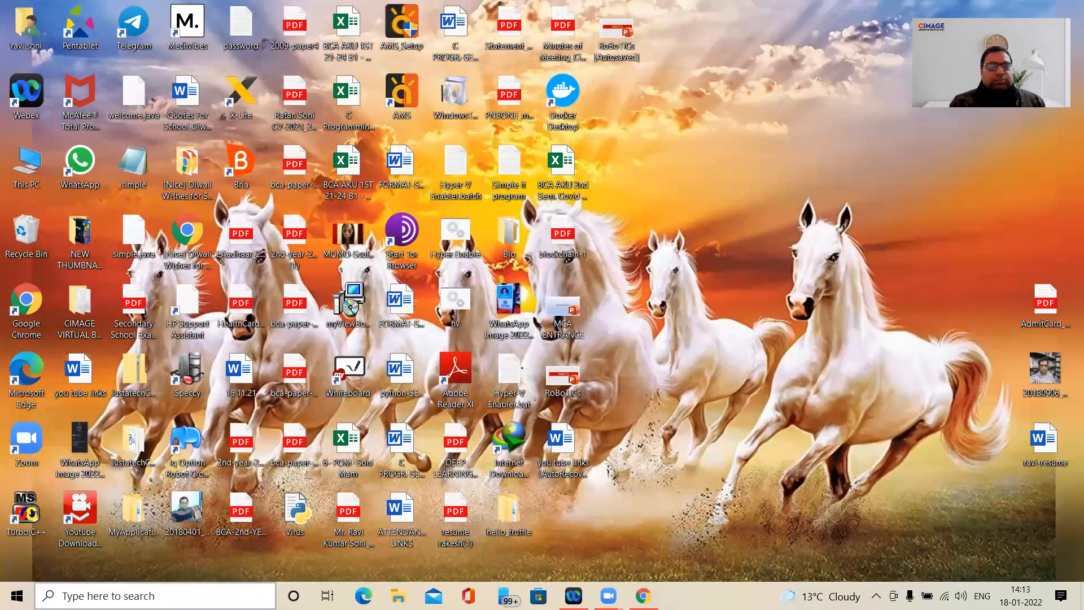
- Find and launch Excel, and create a new blank workbook
click(142, 596)
text(ex)
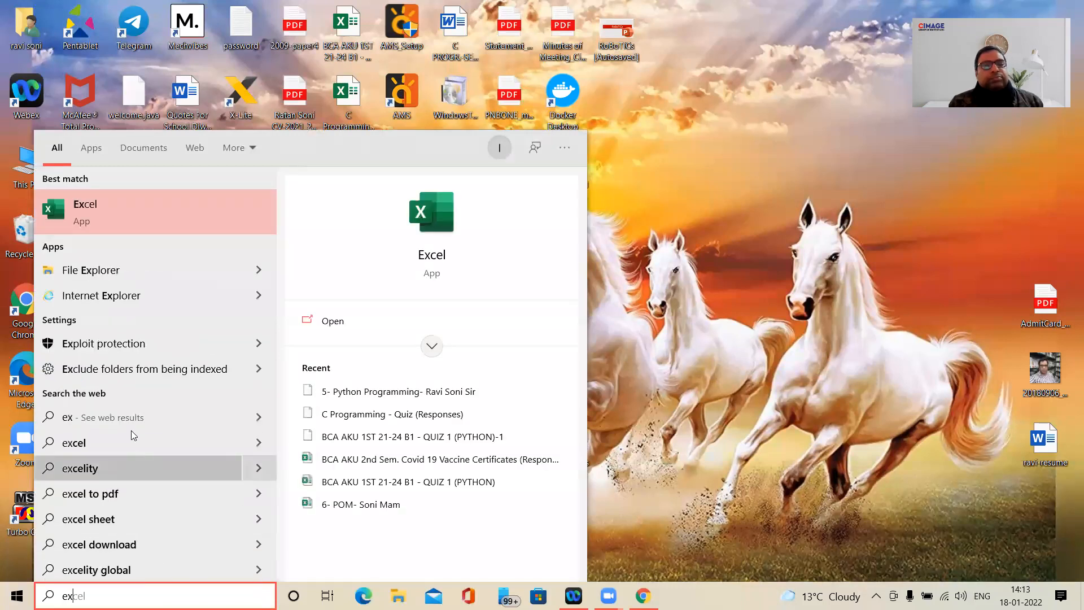
click(134, 210)
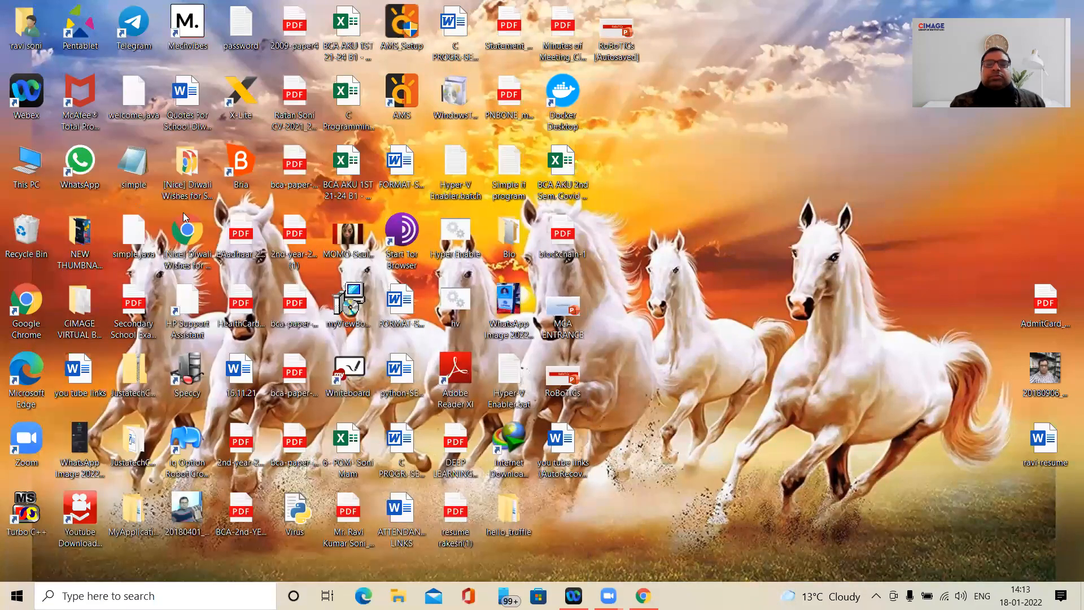
click(193, 146)
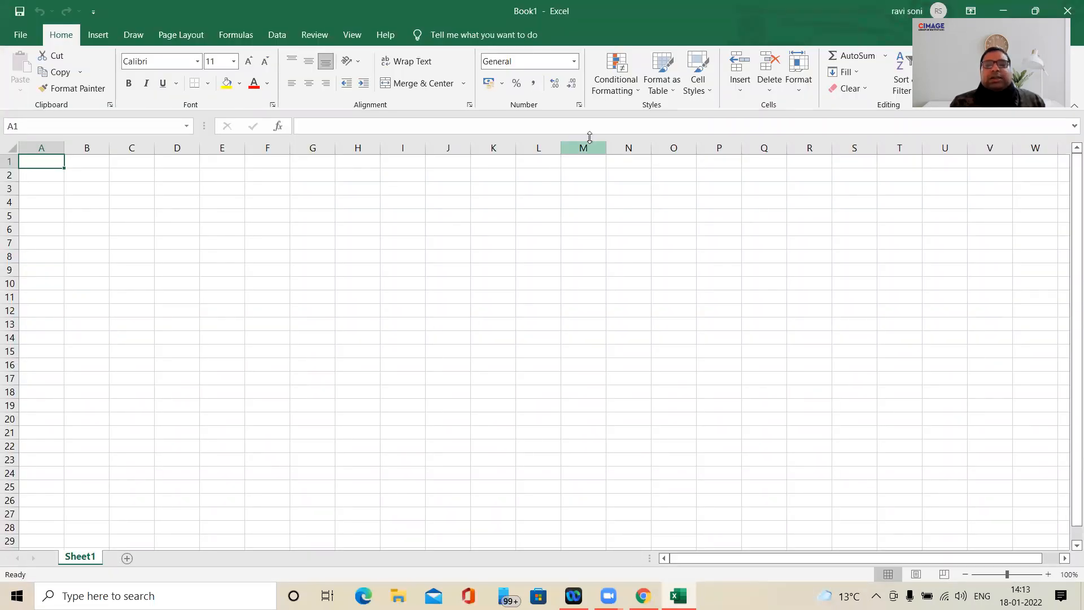
click(622, 84)
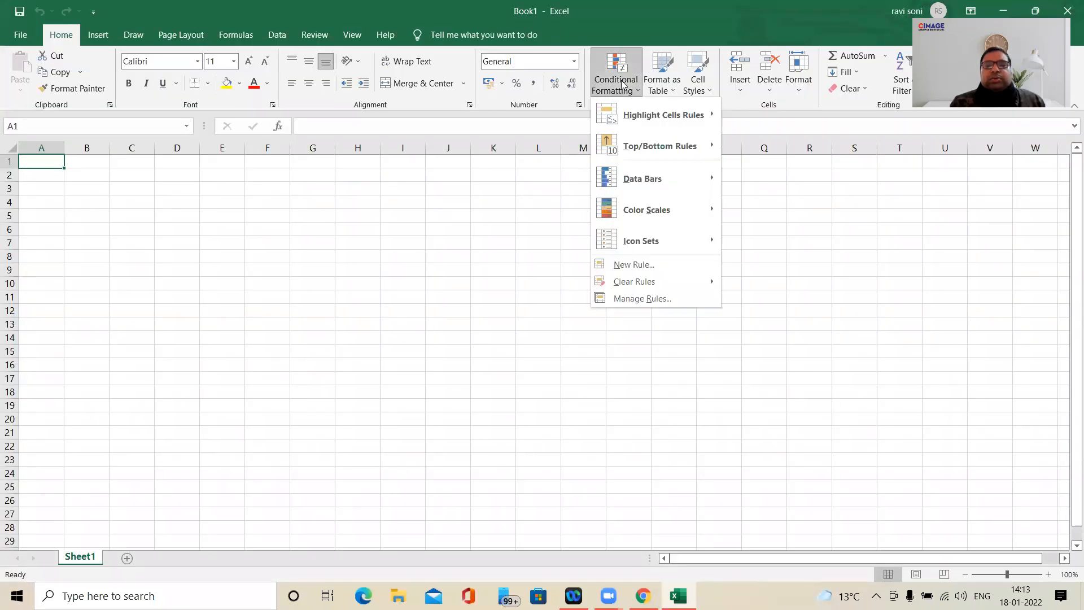
click(622, 83)
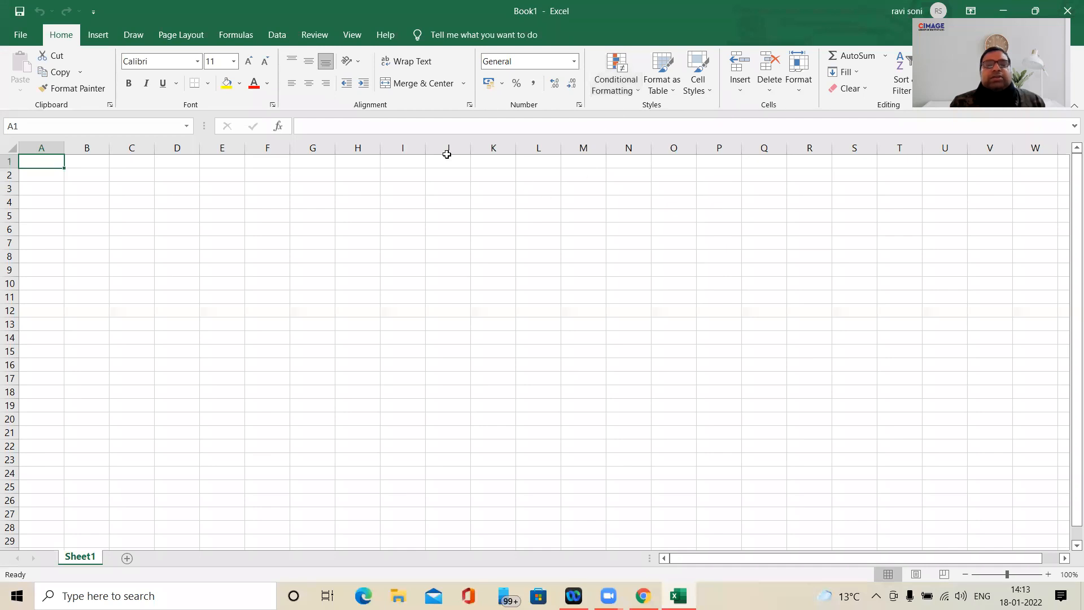
click(150, 176)
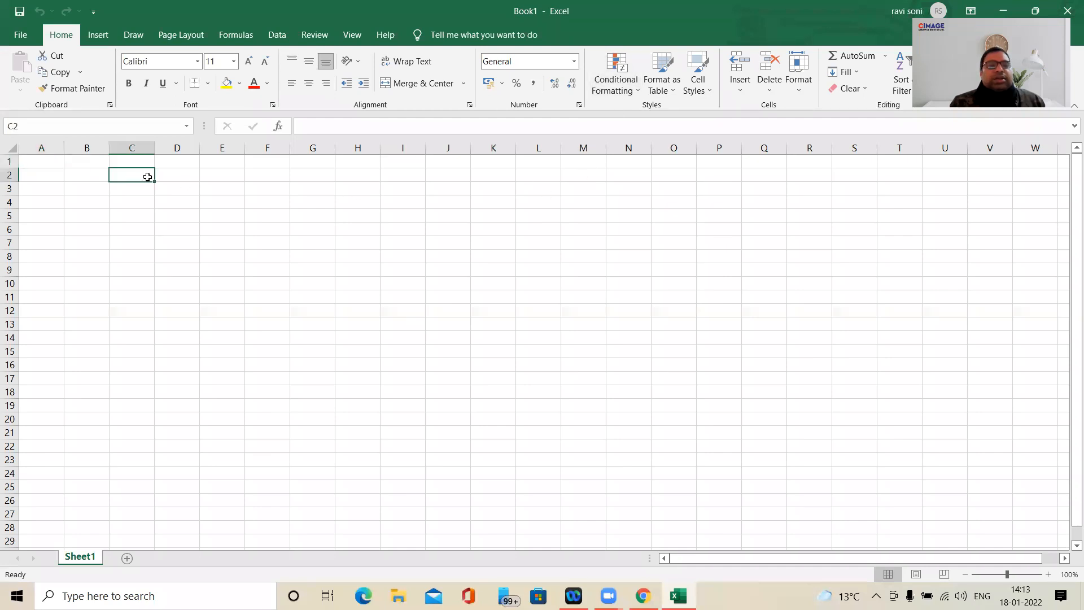
click(58, 161)
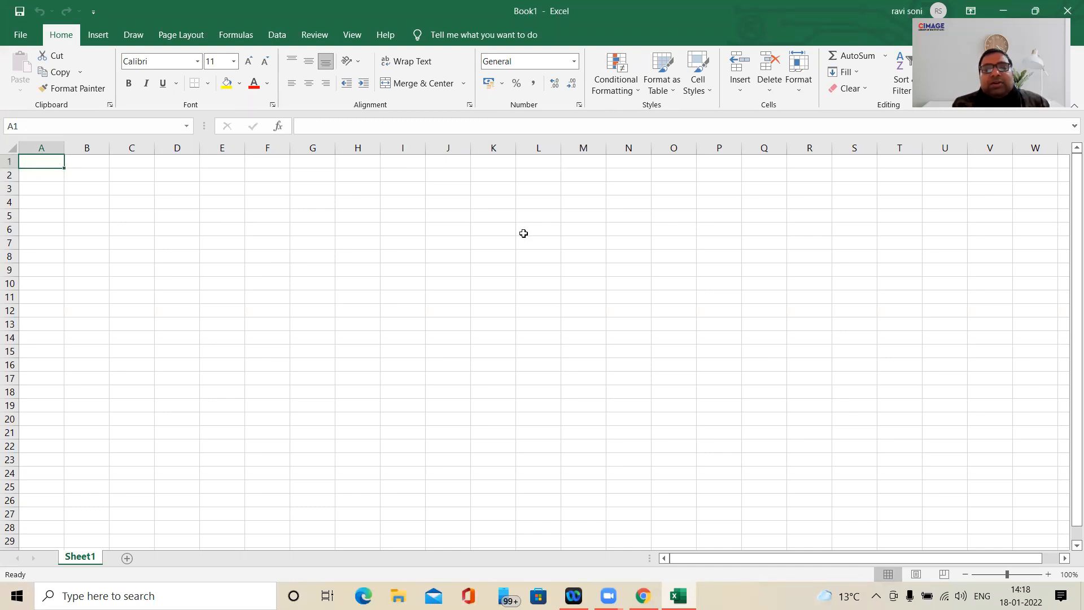
click(46, 214)
- Enter the column headers ROLL, NAME and MARKS in cells A1 to C1
click(49, 161)
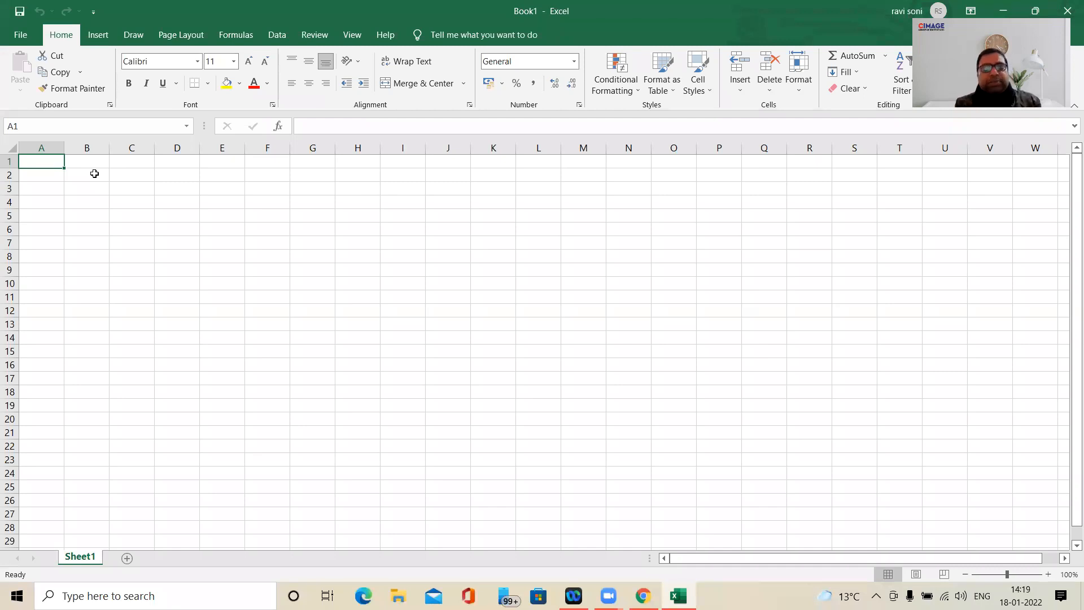
text(R)
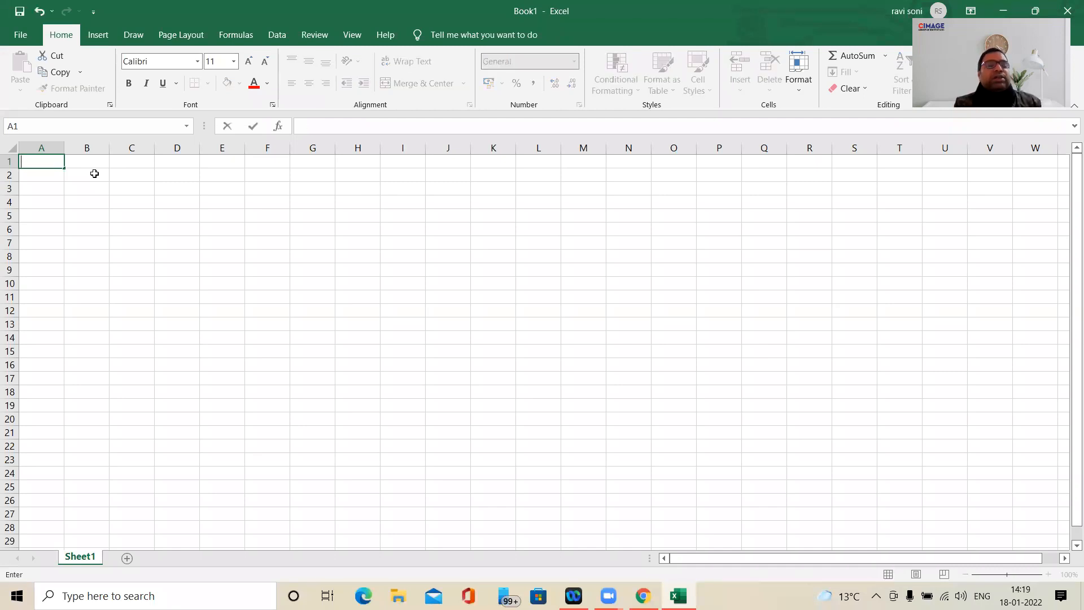
text(OLL)
key(Tab)
text(NAME)
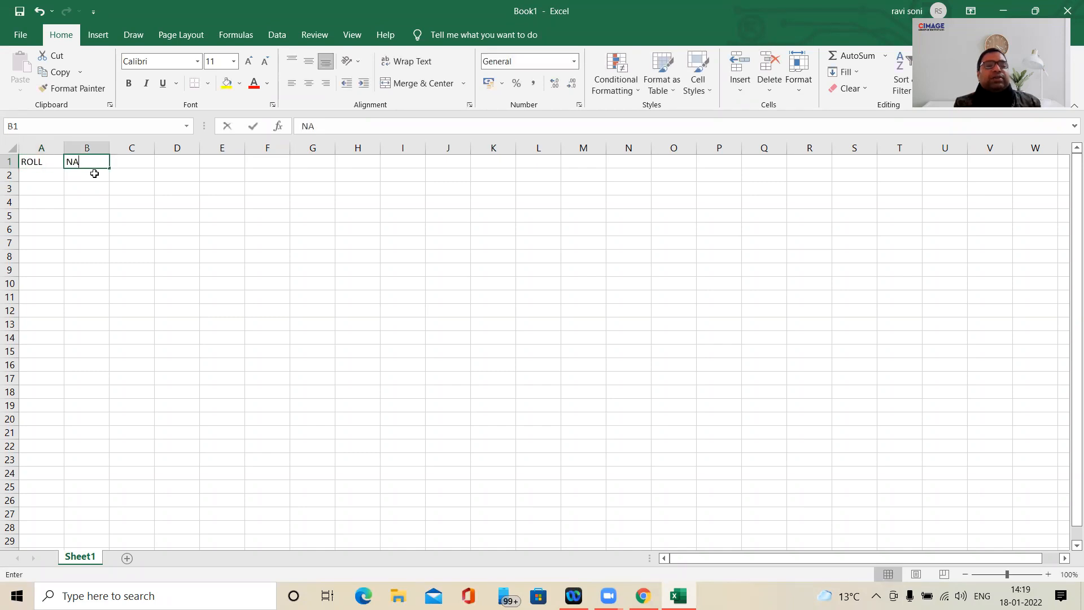
key(Tab)
text(MARKS)
key(Return)
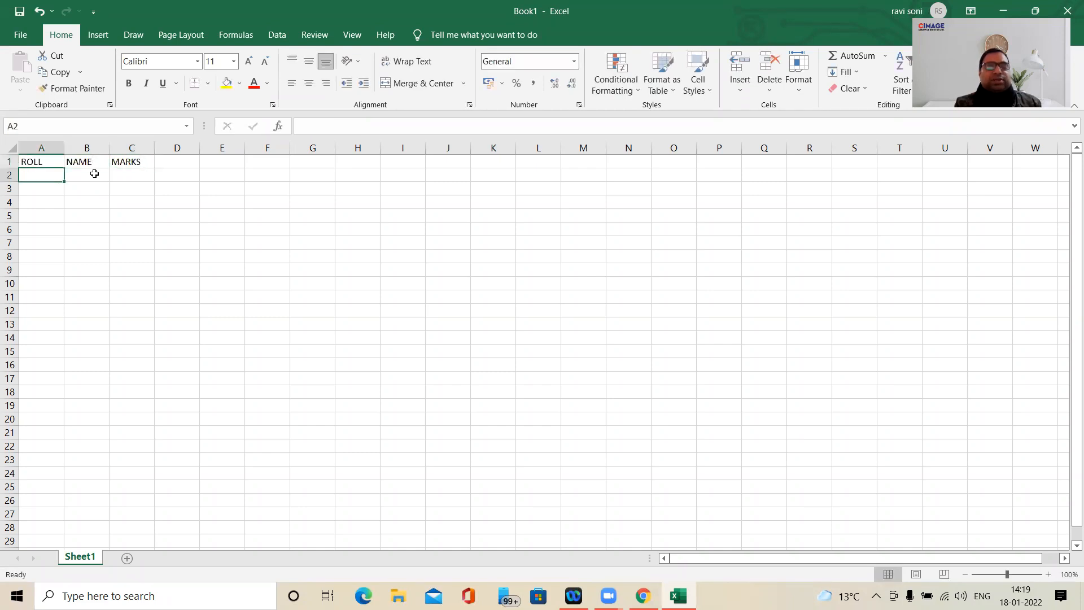
- Fill row 2 with roll number 1 and the first student's name, and enter roll number 2 in A3
text(1)
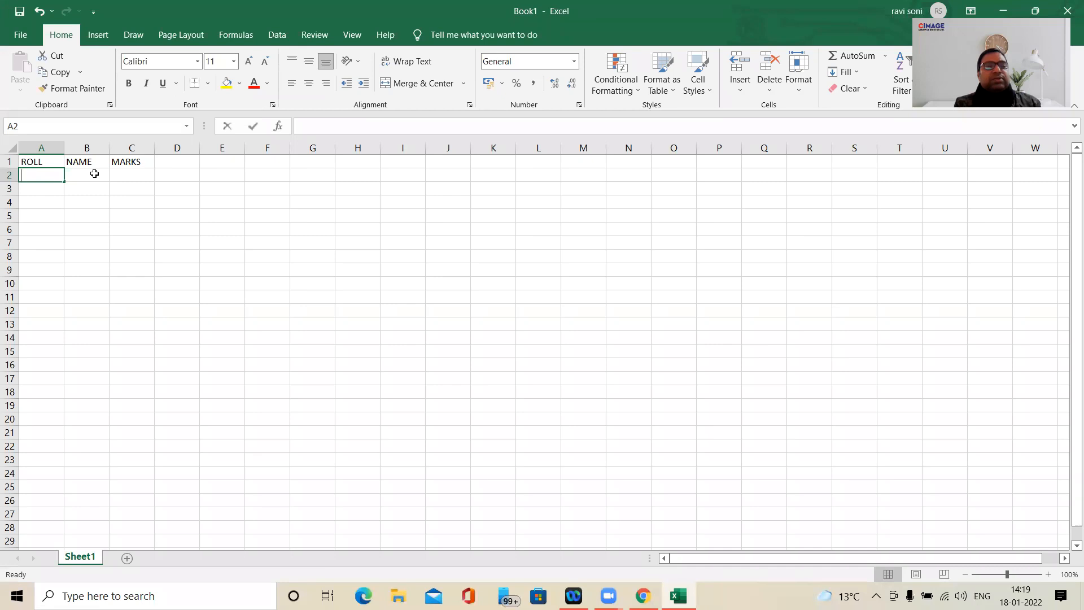
click(94, 174)
text(RAVI)
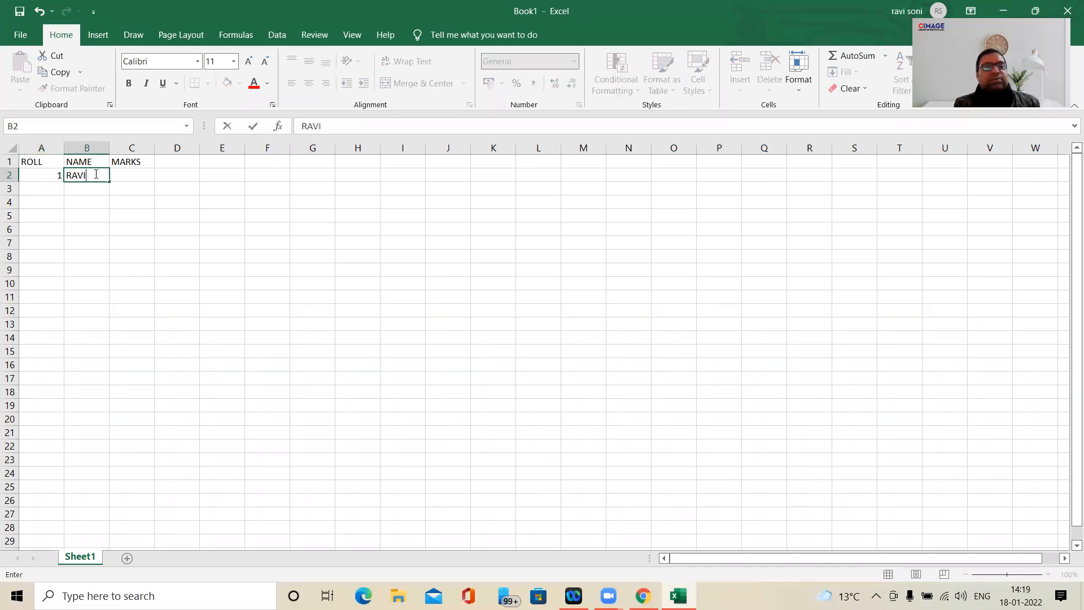
key(Return)
text(2 3)
key(BackSpace)
key(BackSpace)
key(Page_Down)
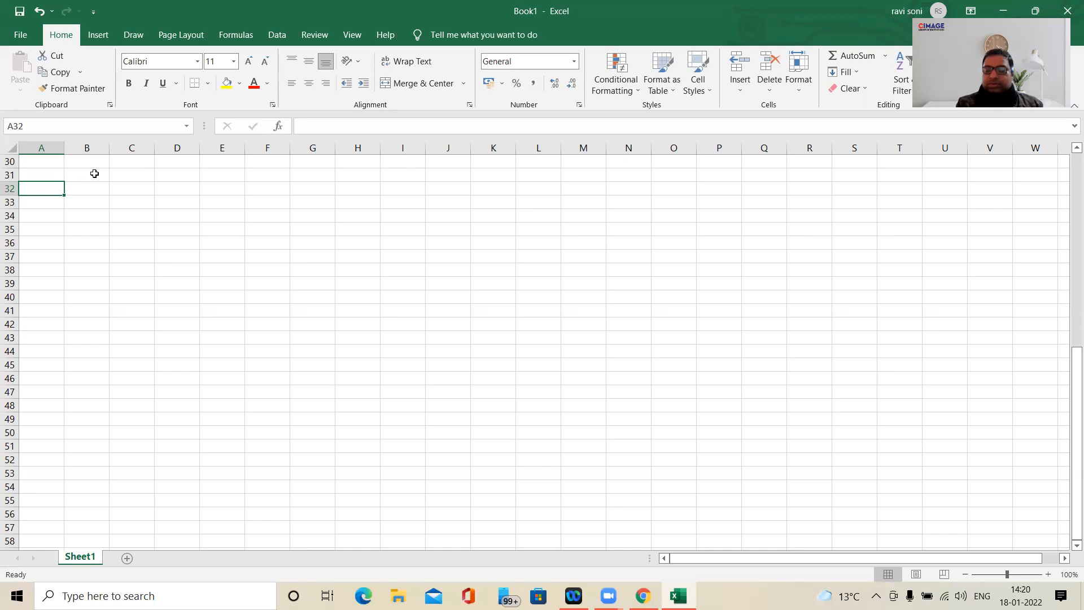
key(Up)
key(Up)
key(Up)
key(Up)
key(Up)
key(Up)
key(Up)
key(Up)
key(Up)
key(Up)
key(Up)
key(Up)
key(Up)
key(Up)
key(Up)
key(Up)
key(Up)
key(Up)
key(Up)
key(Up)
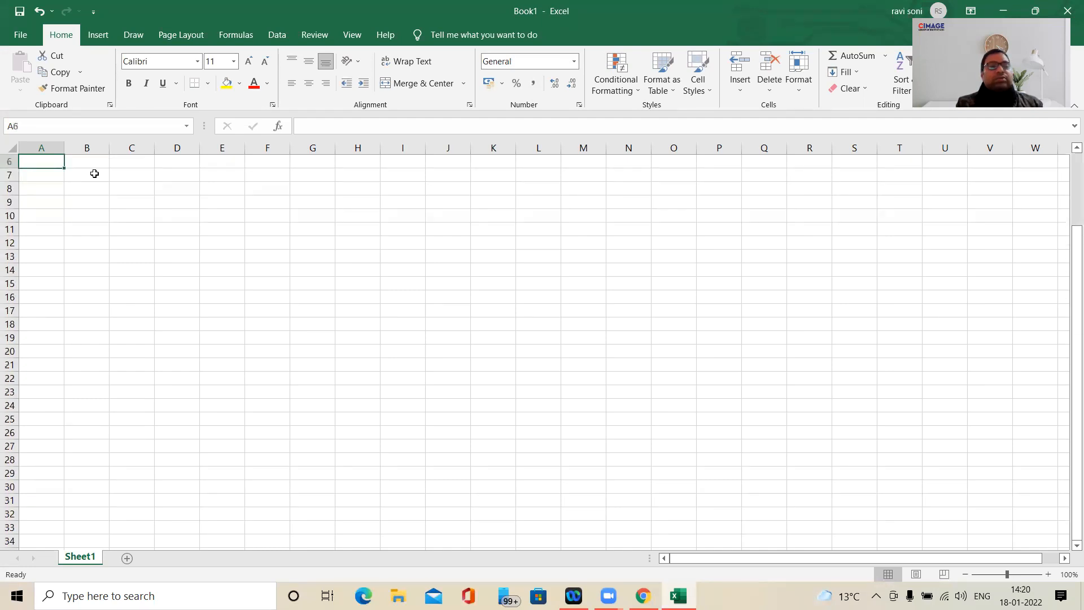
key(Down)
key(Down)
key(Down)
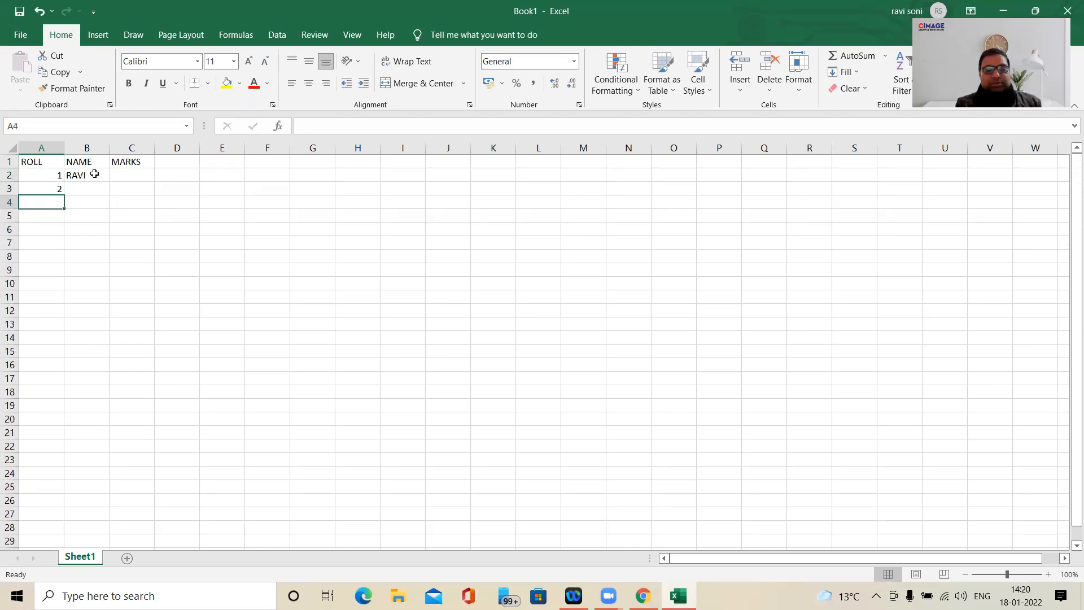
- Enter the values 2, 3, 1, 2 and 5 down the ROLL column in cells A4 to A8
text(2)
text(3)
key(Return)
text(1)
key(Return)
text(2)
key(Return)
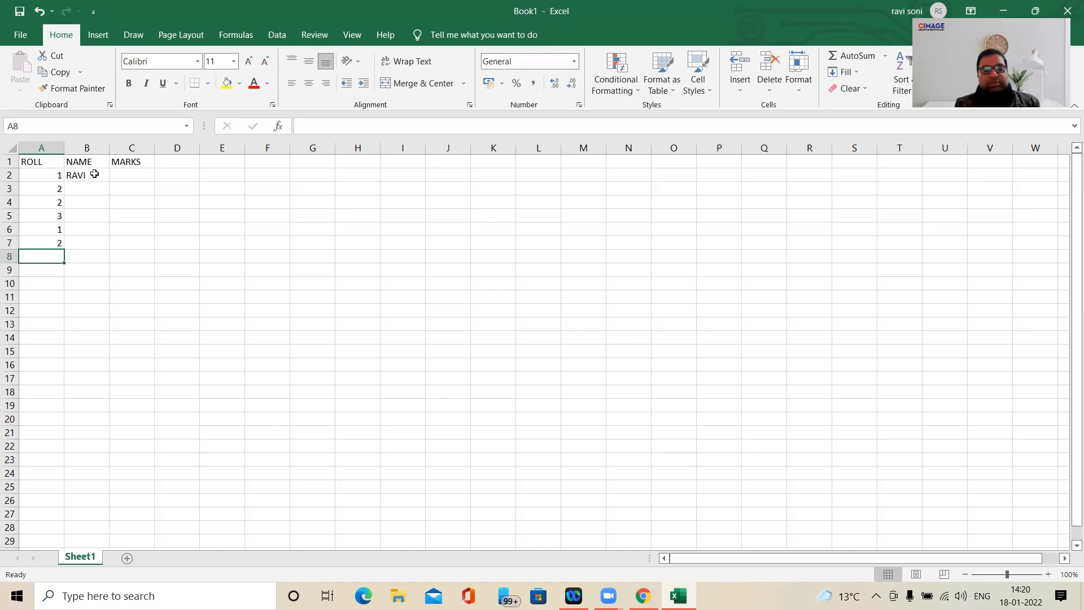
text(5)
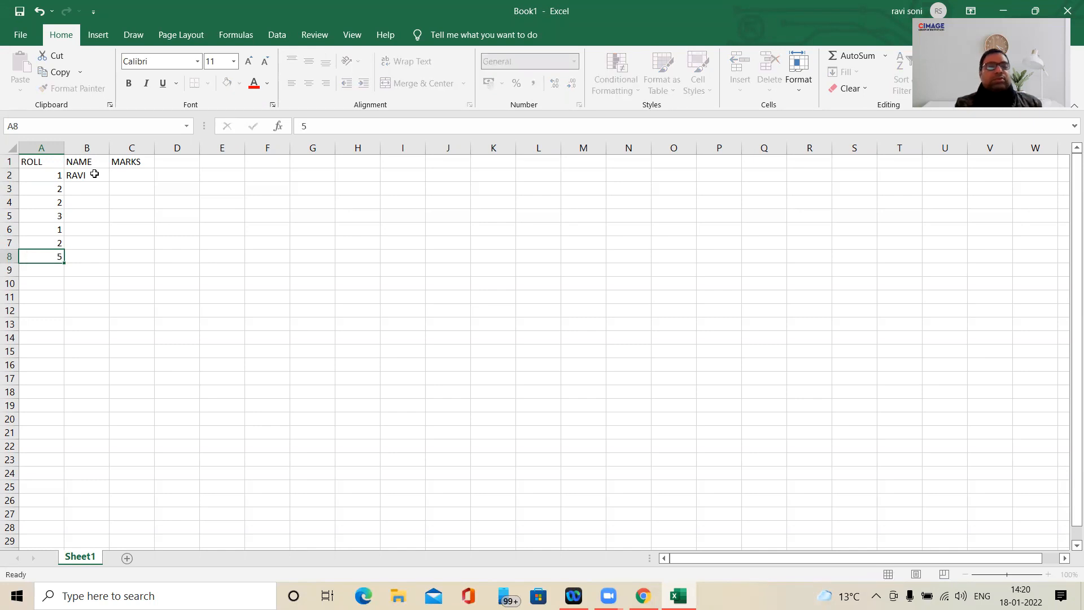
key(Return)
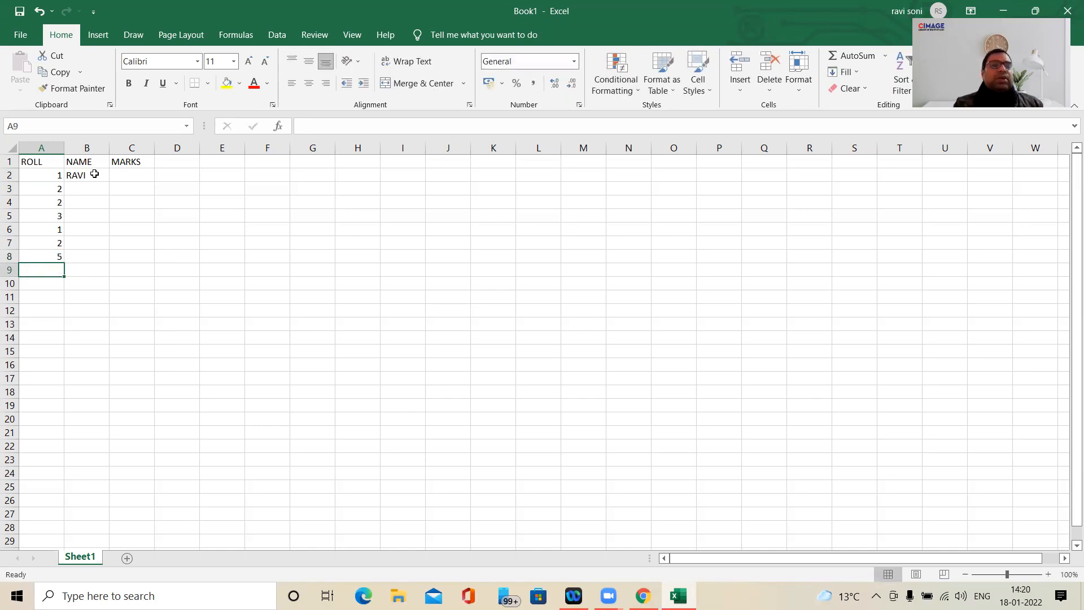
- Change the roll number in A4 to 3 and clear the surplus values in A5 to A8
drag(58, 204, 58, 253)
text(3)
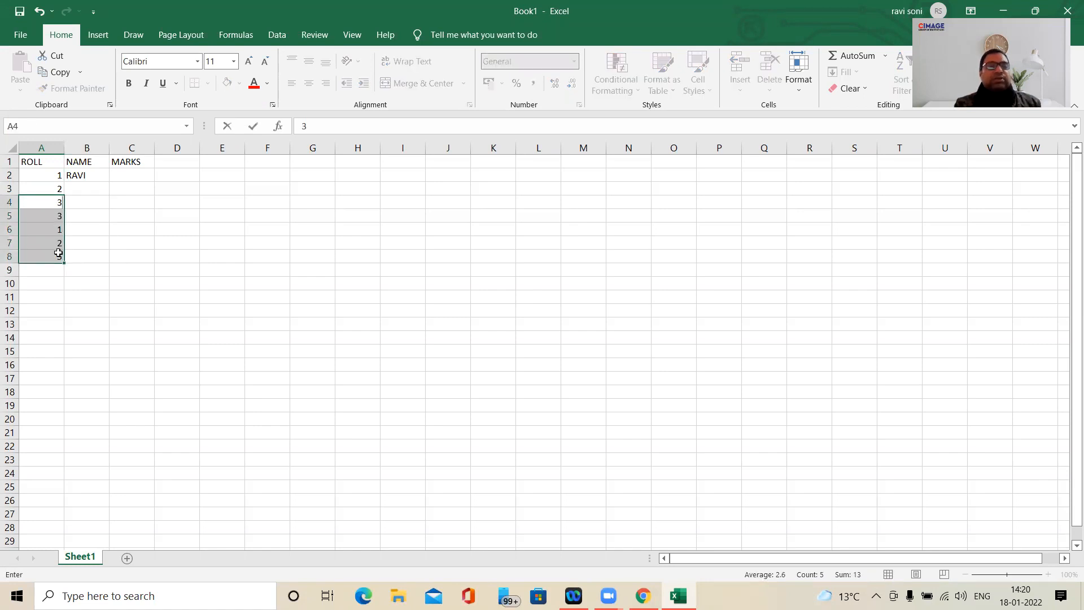
click(50, 220)
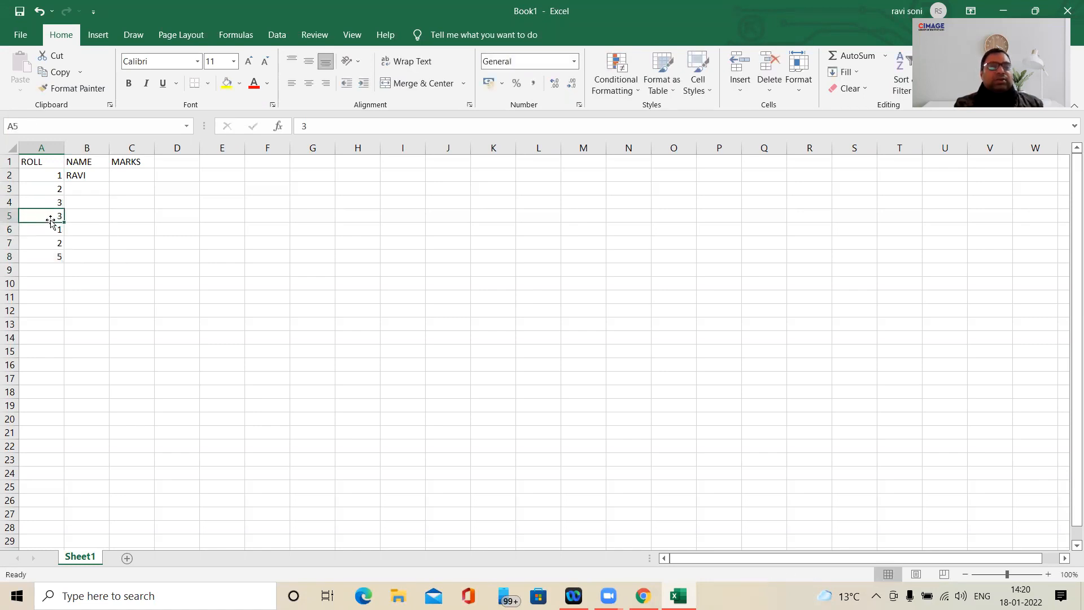
shift+click(55, 255)
key(Delete)
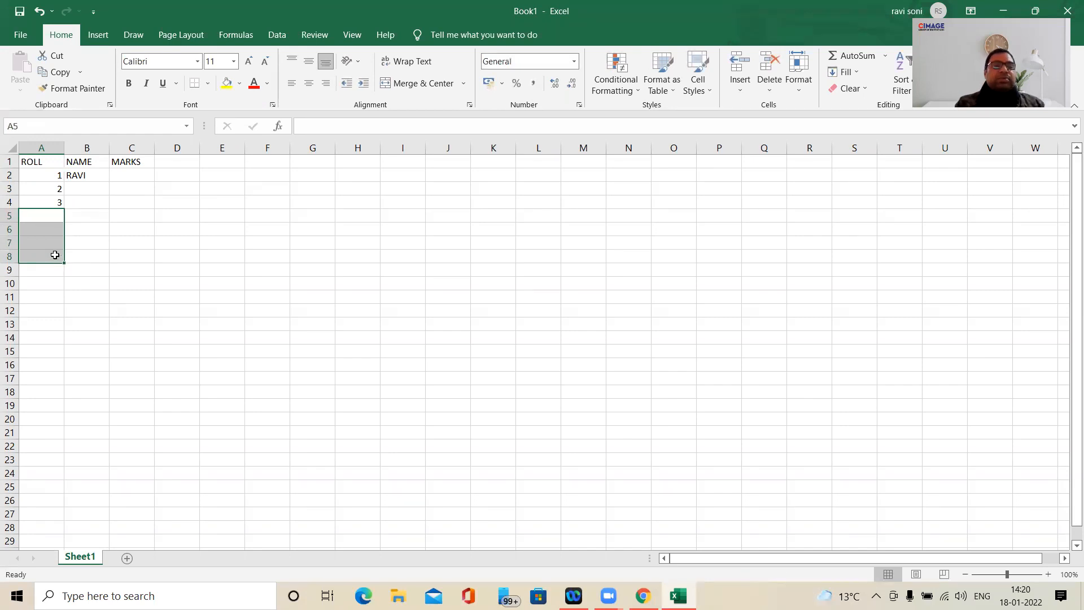
- Enter the second and third students' names in cells B3 and B4
click(75, 189)
text(SONI)
key(Return)
text(TON)
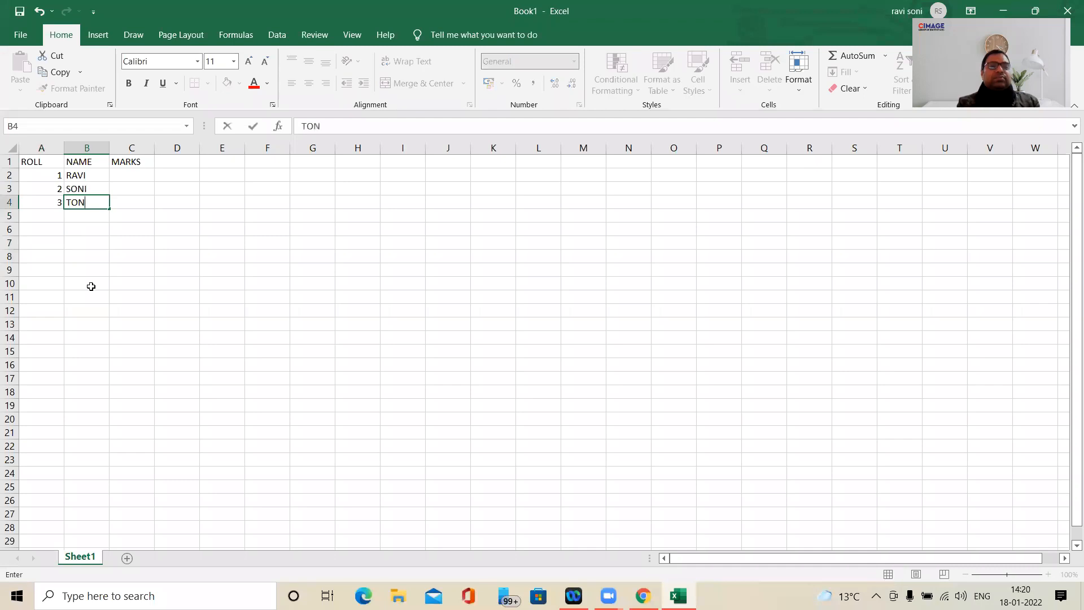
key(Return)
- Enter the marks 445, 344 and 366 in cells C2 to C4
key(Up)
key(Up)
key(Right)
key(Right)
key(Up)
key(Left)
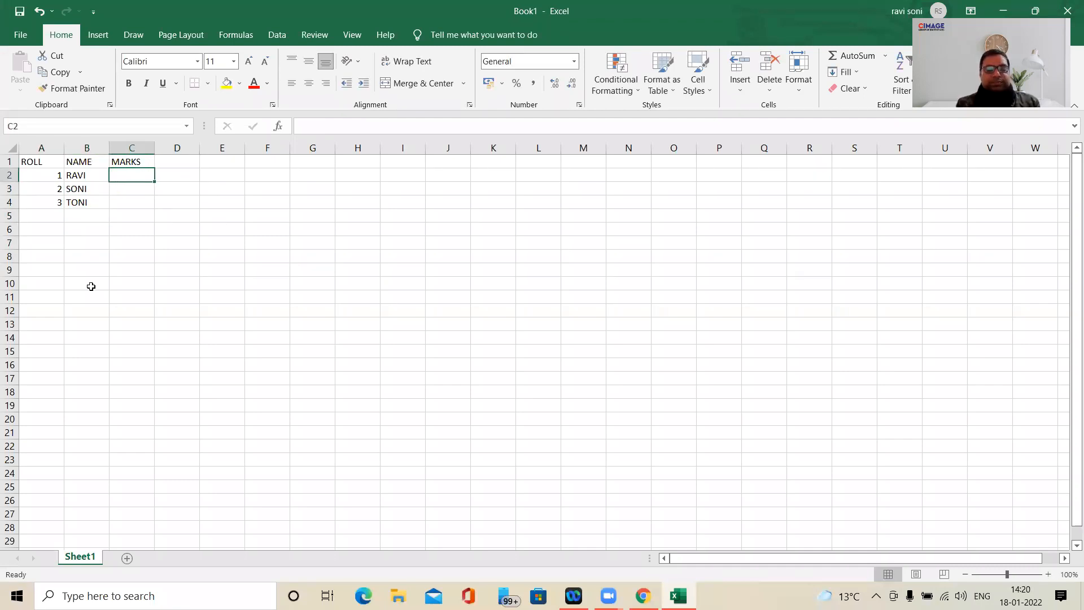
text(445)
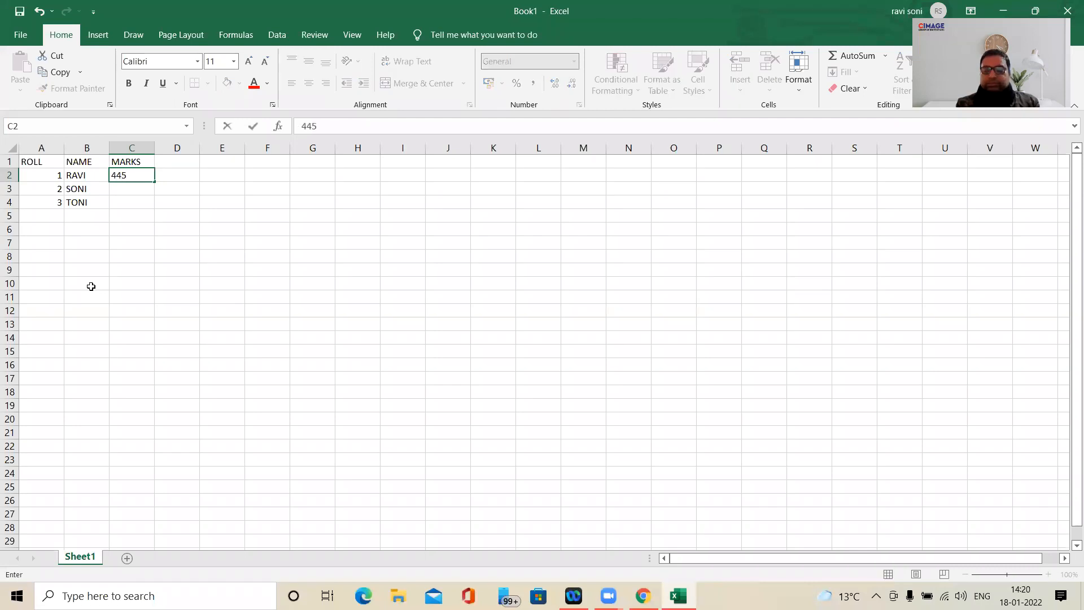
key(Return)
text(344)
key(Return)
text(366)
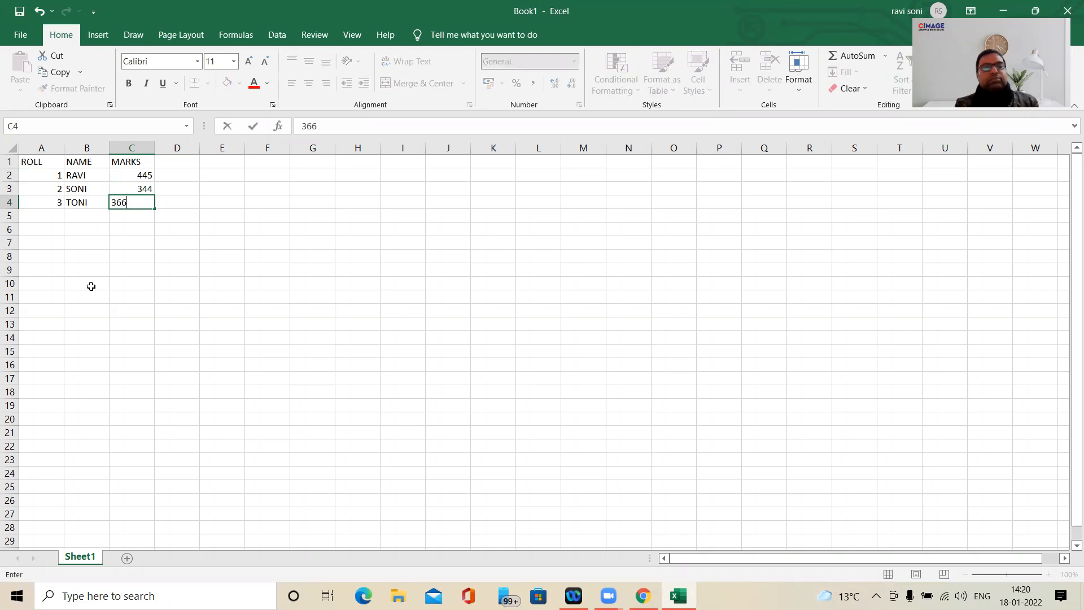
key(Return)
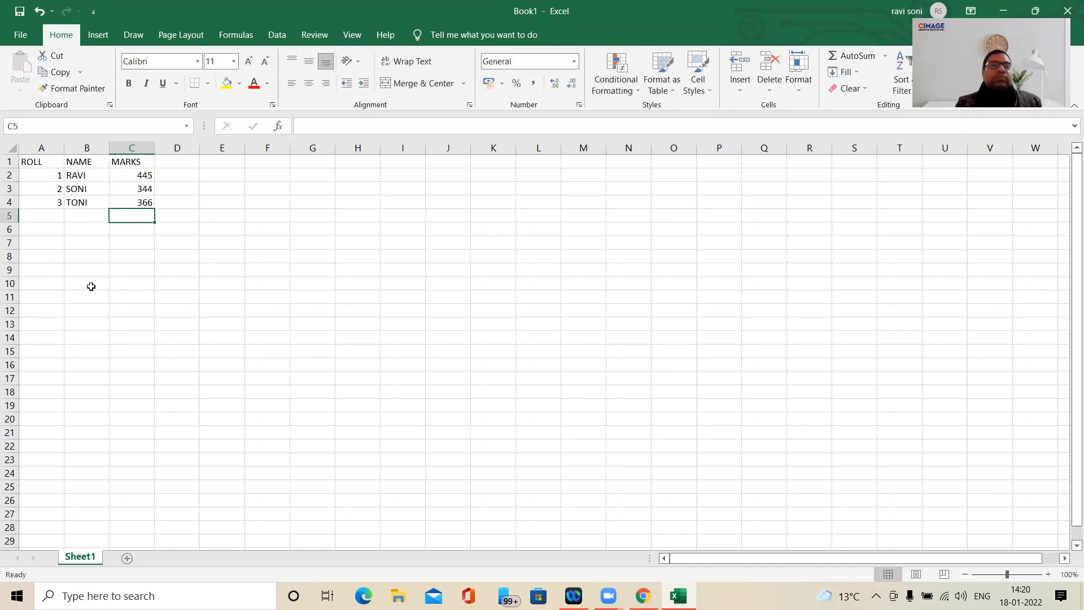
- Turn on filtering for the student table in A1 to C4
drag(40, 163, 132, 200)
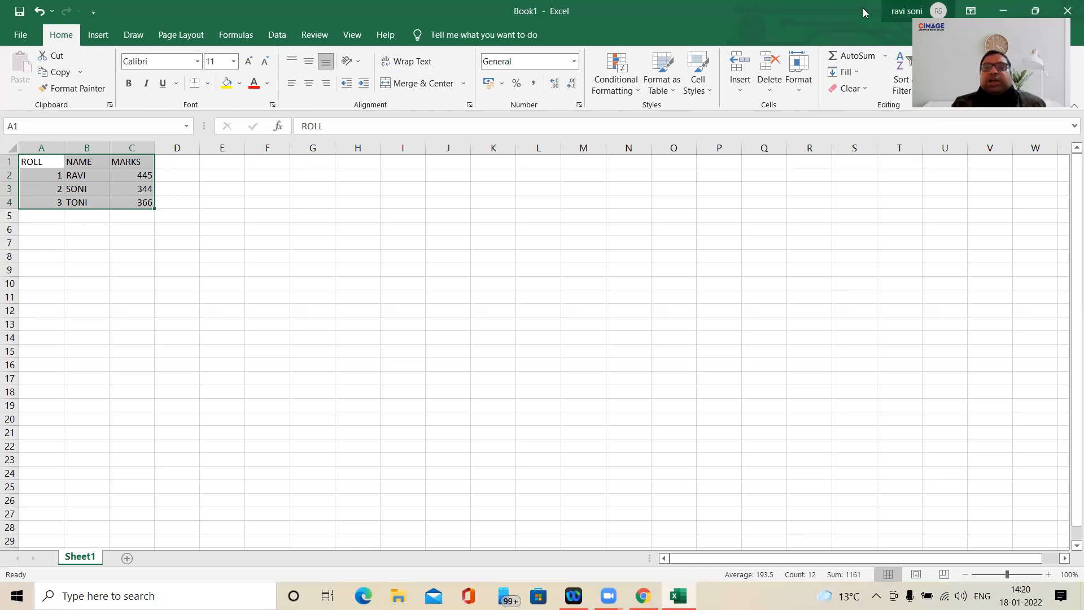
key(ctrl+t)
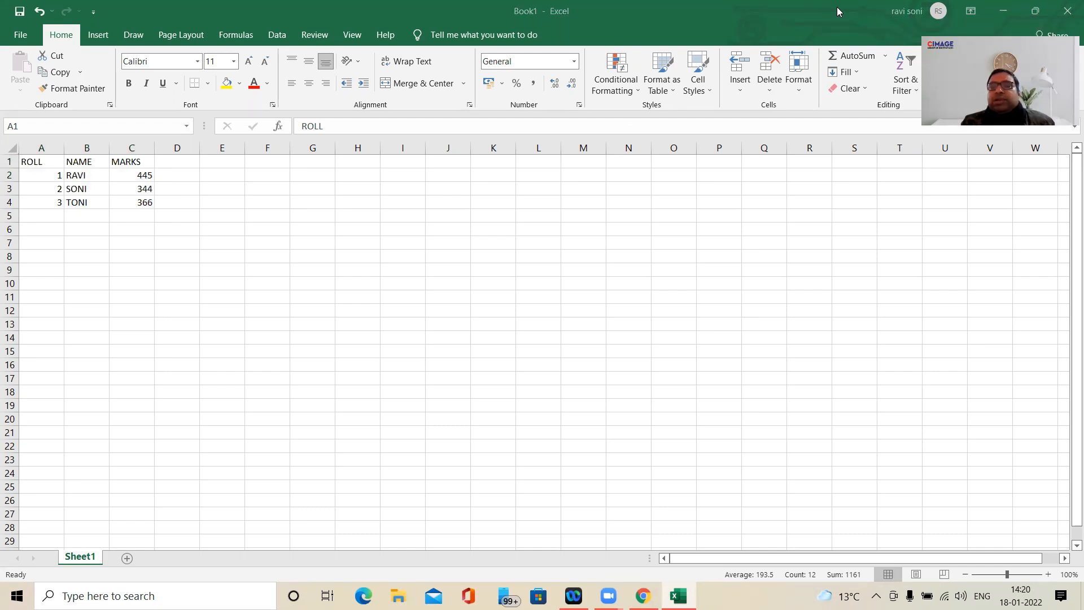
click(914, 93)
click(916, 95)
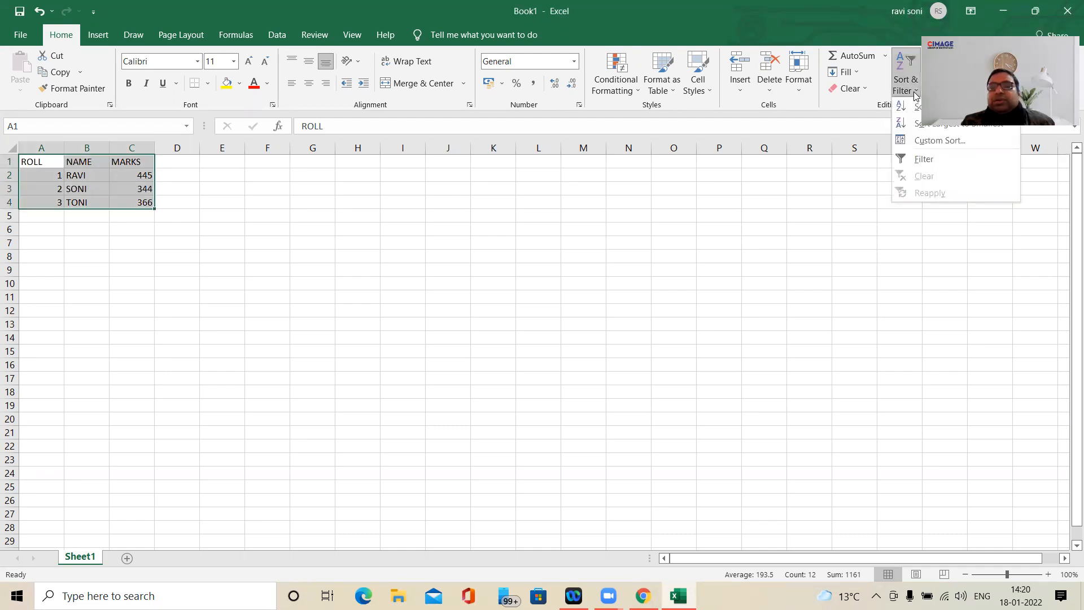
click(933, 159)
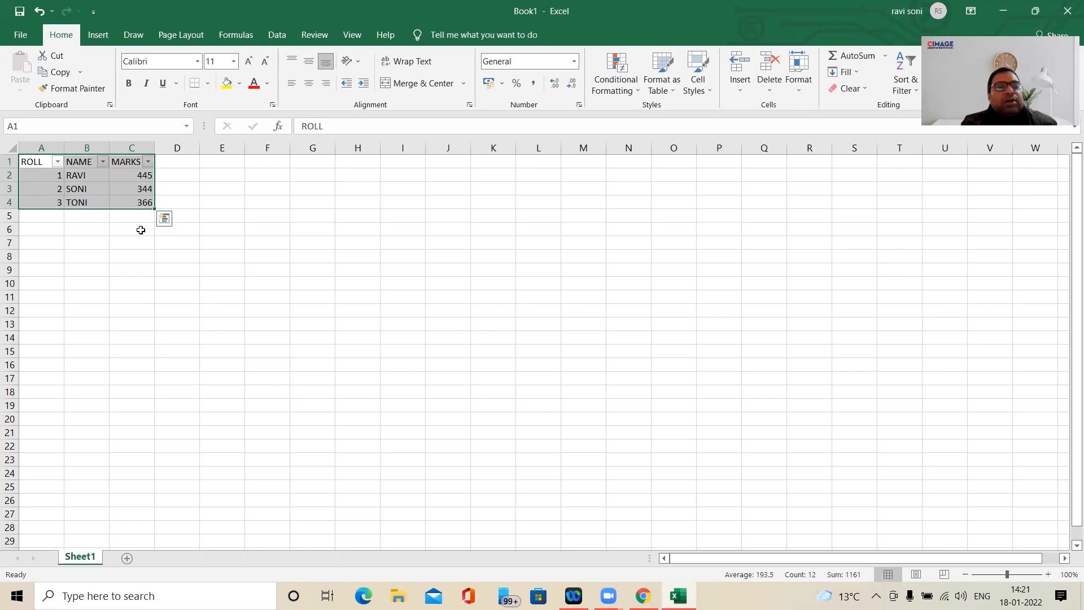
click(77, 242)
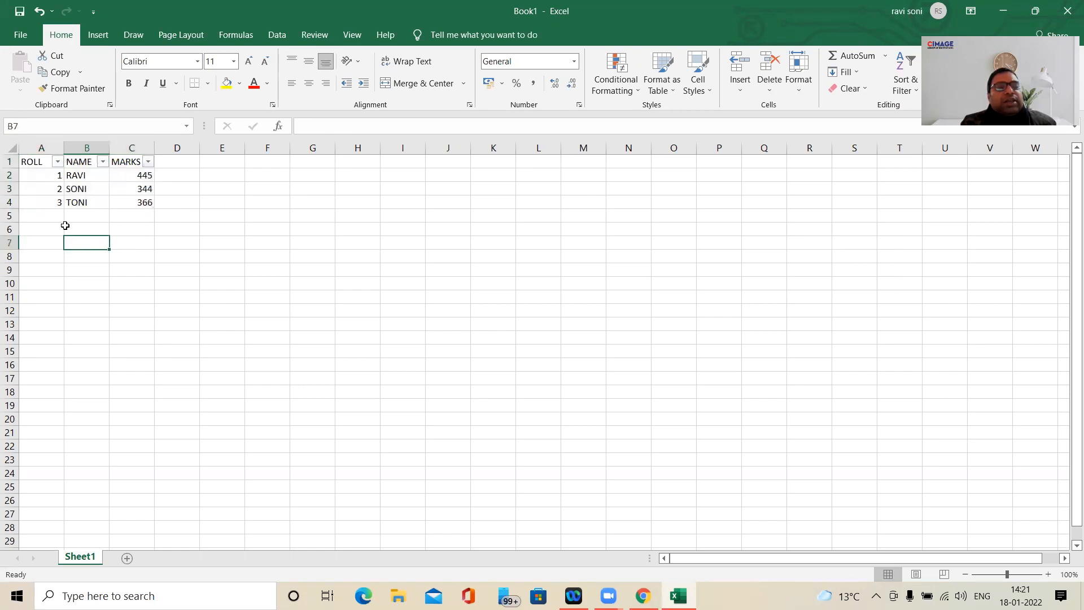
click(45, 161)
click(90, 160)
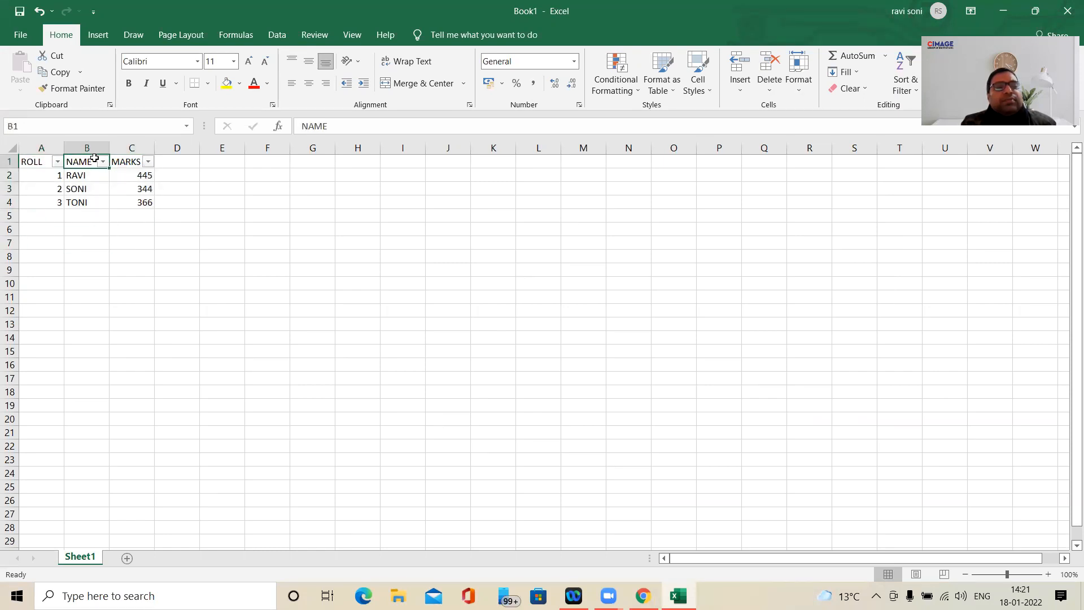
click(140, 161)
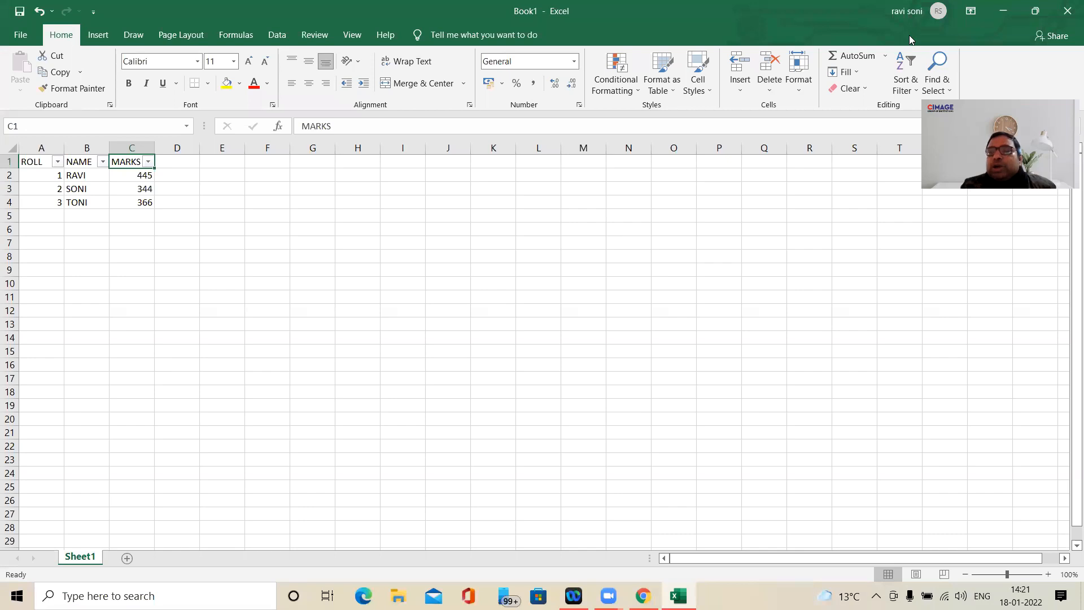
click(917, 90)
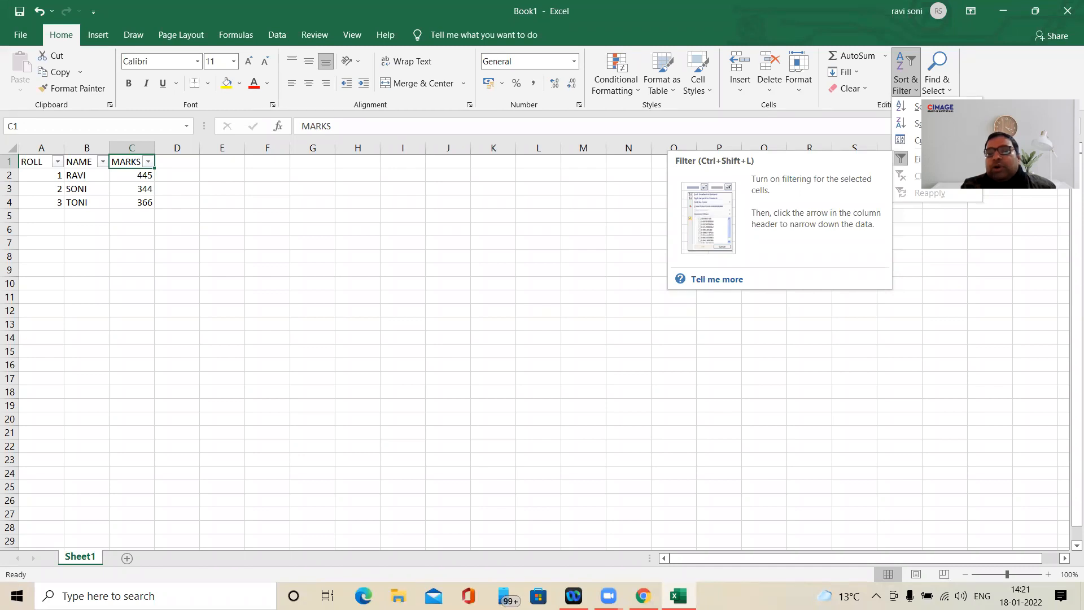
key(Escape)
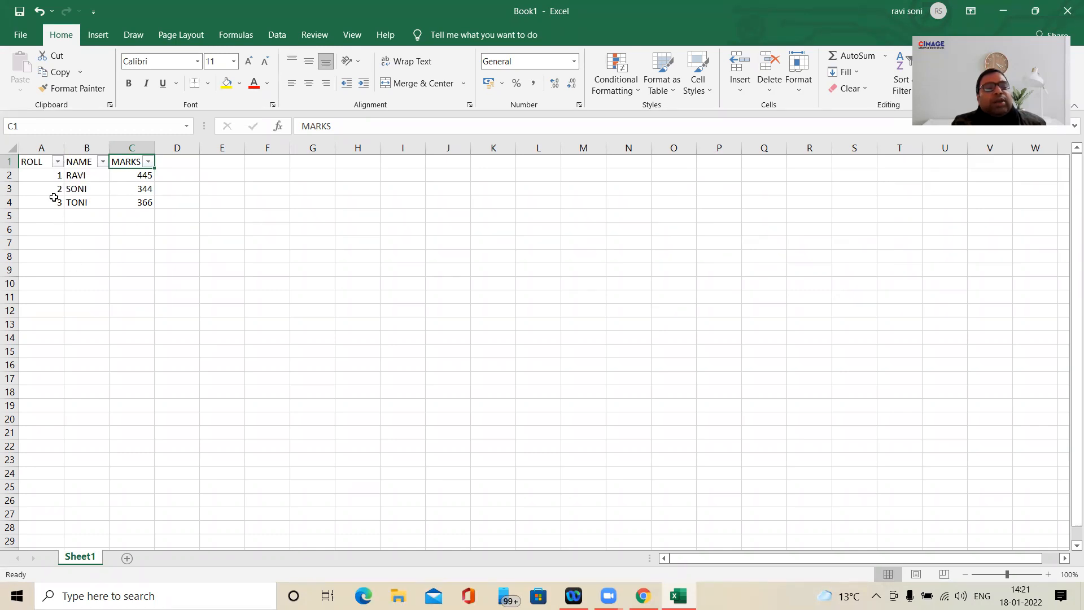
- Filter the ROLL column to show only roll number 2
click(57, 162)
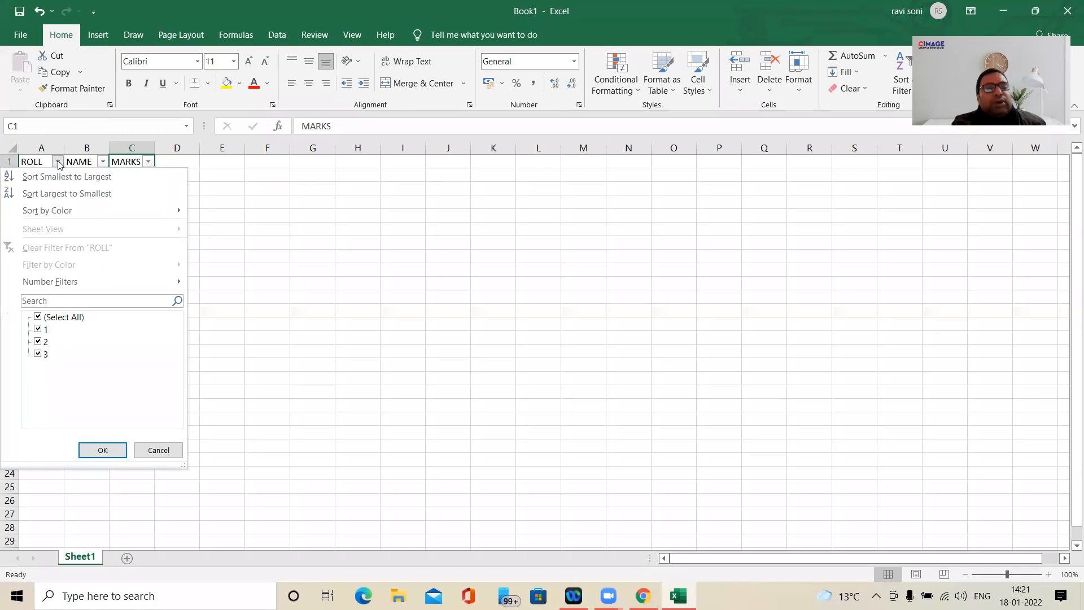
click(38, 317)
click(38, 342)
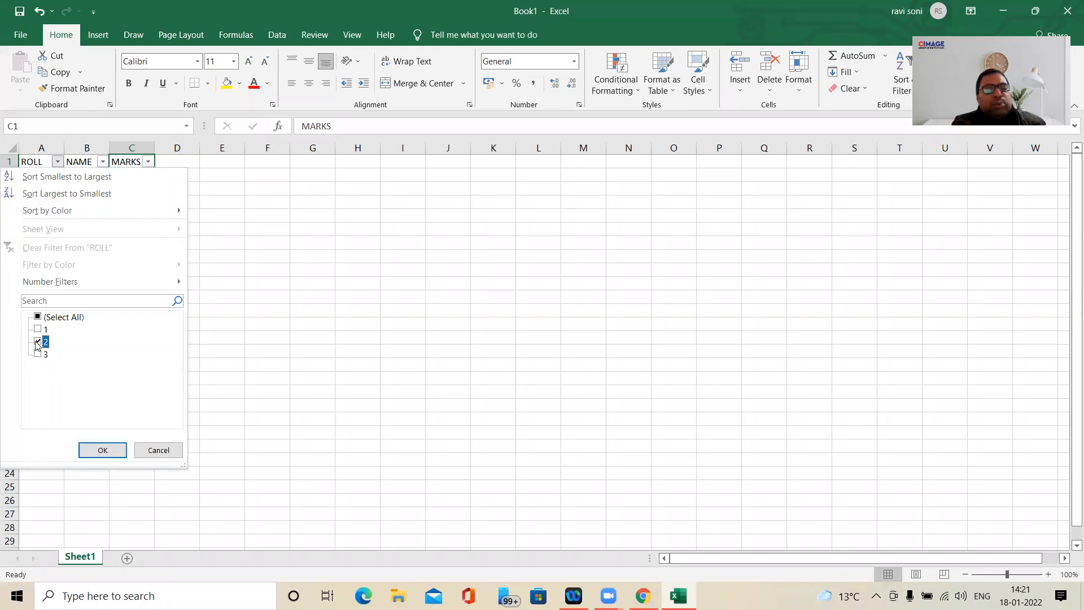
click(101, 451)
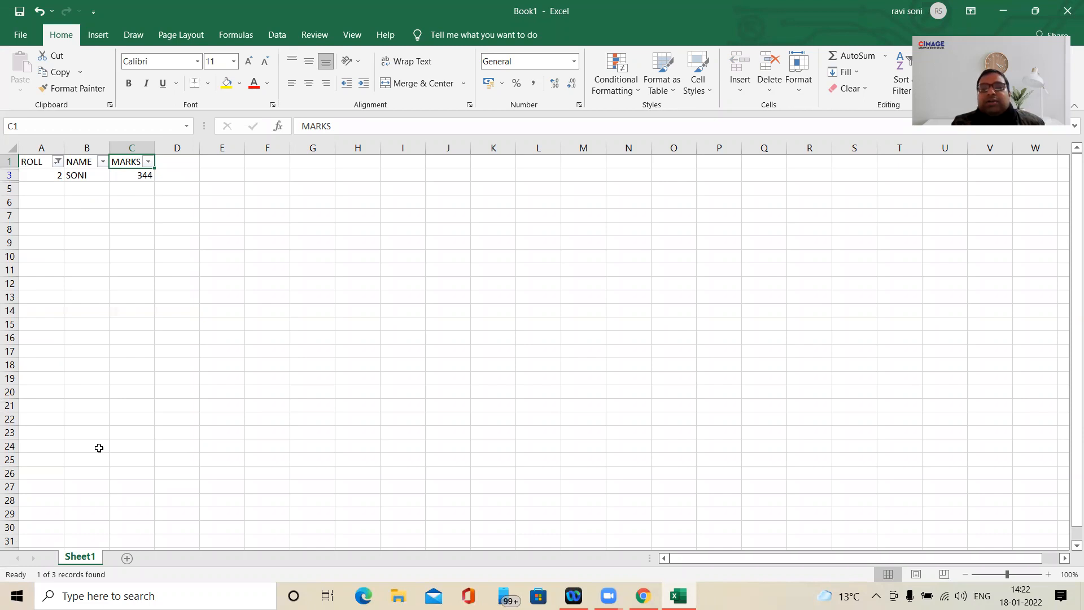
- Reselect all values in the ROLL column's filter to show every record
click(58, 162)
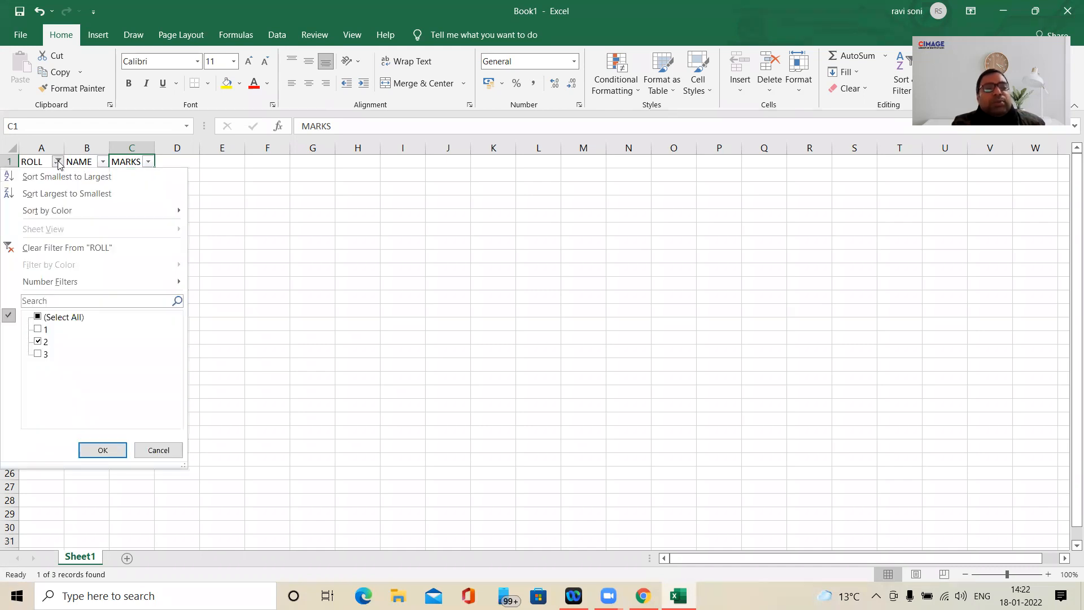
click(37, 318)
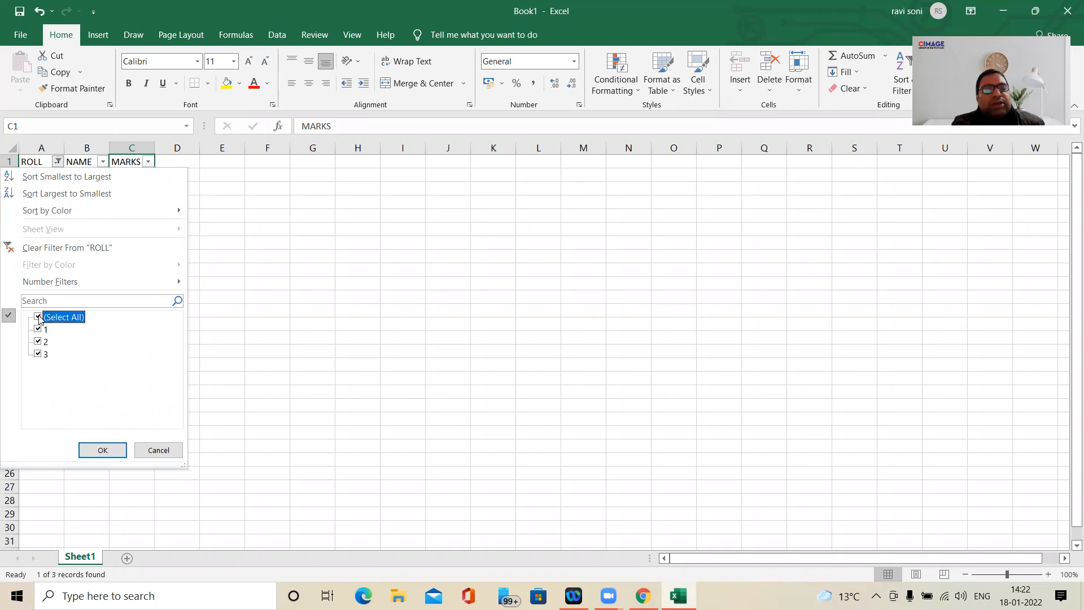
click(98, 450)
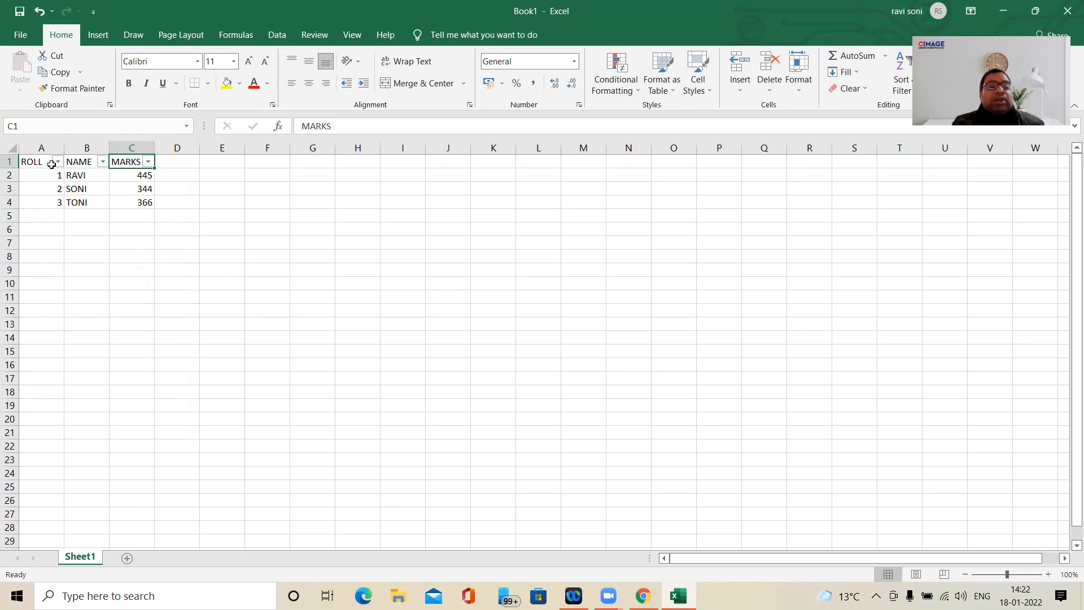
- Filter the MARKS column to show only the value 366
click(149, 163)
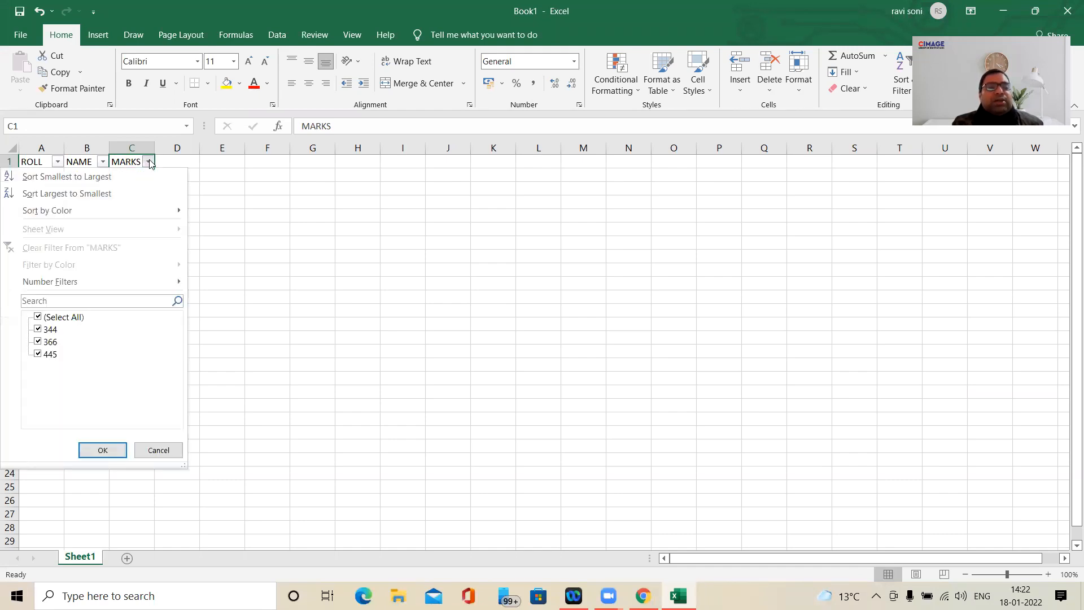
click(38, 316)
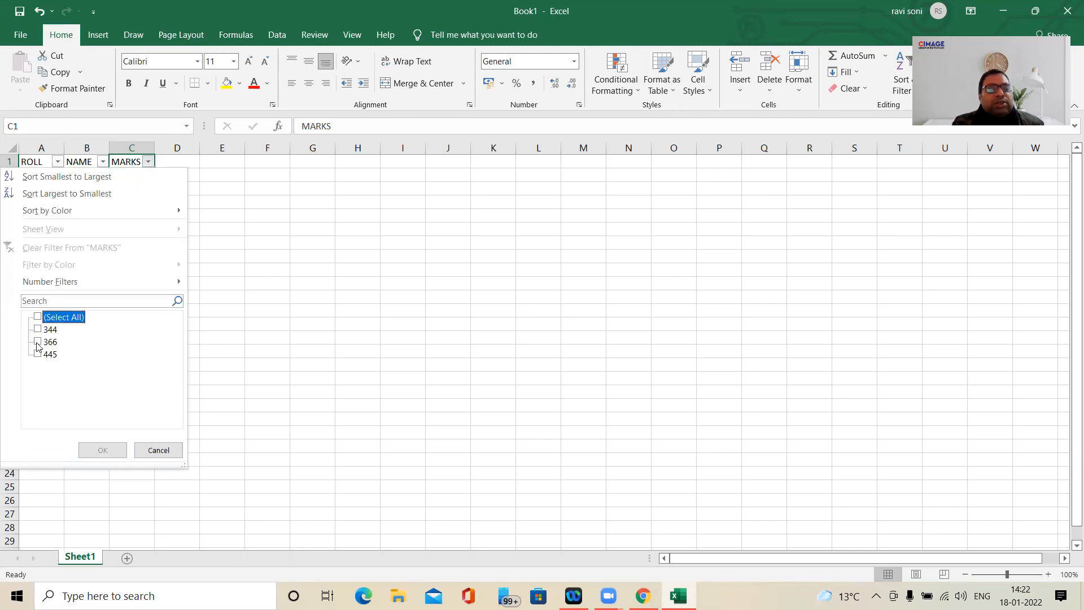
click(38, 342)
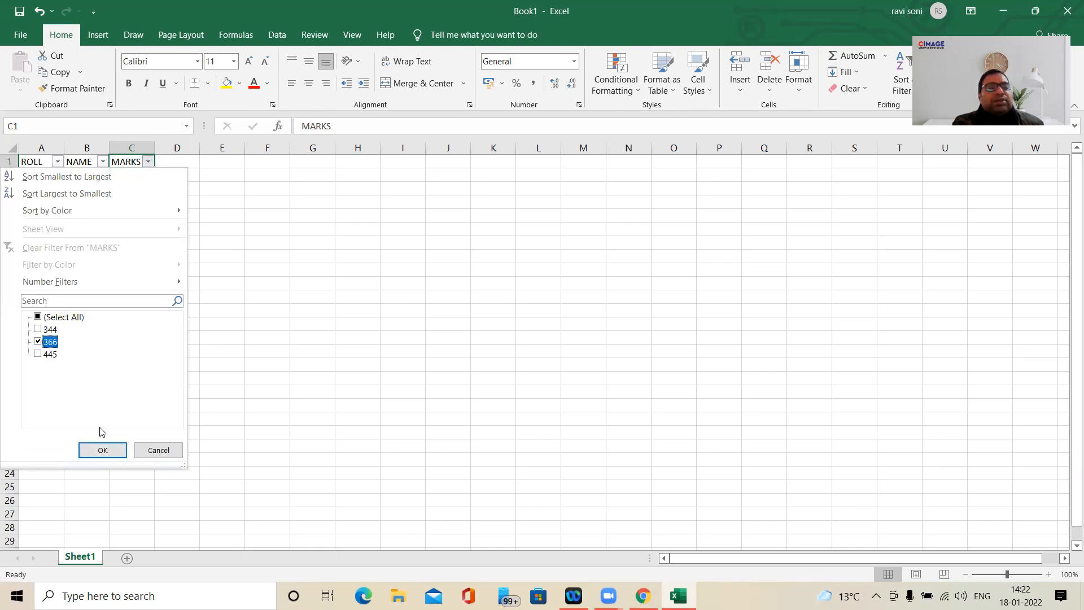
click(102, 450)
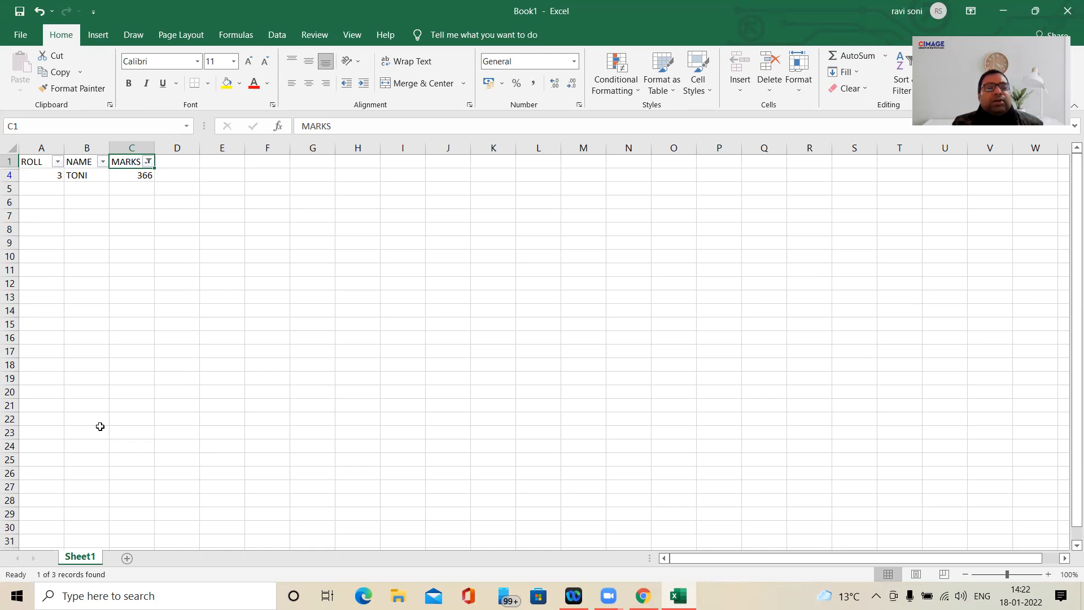
- Reselect all values in the MARKS column's filter to show every record
click(148, 163)
click(39, 342)
click(38, 318)
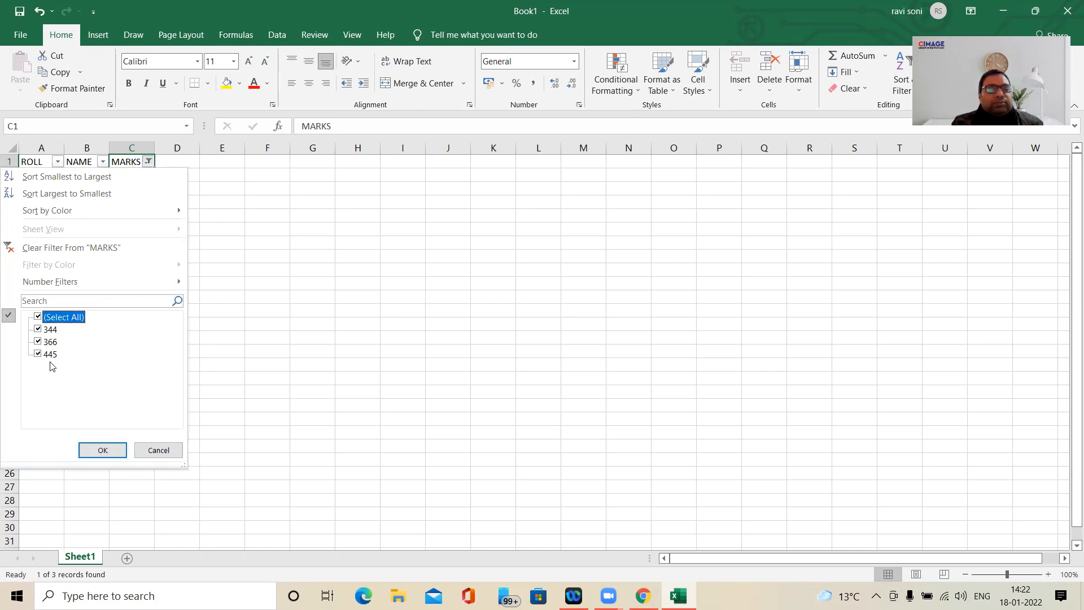
click(100, 450)
click(161, 363)
- Turn off filtering for the student table in A1 to C4
drag(46, 163, 121, 202)
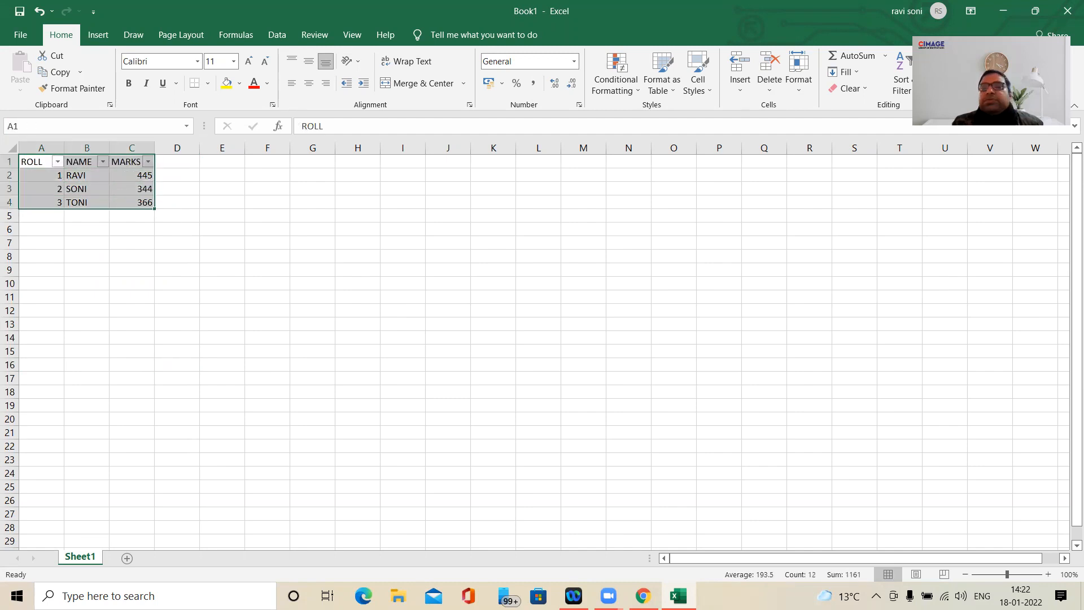
click(910, 98)
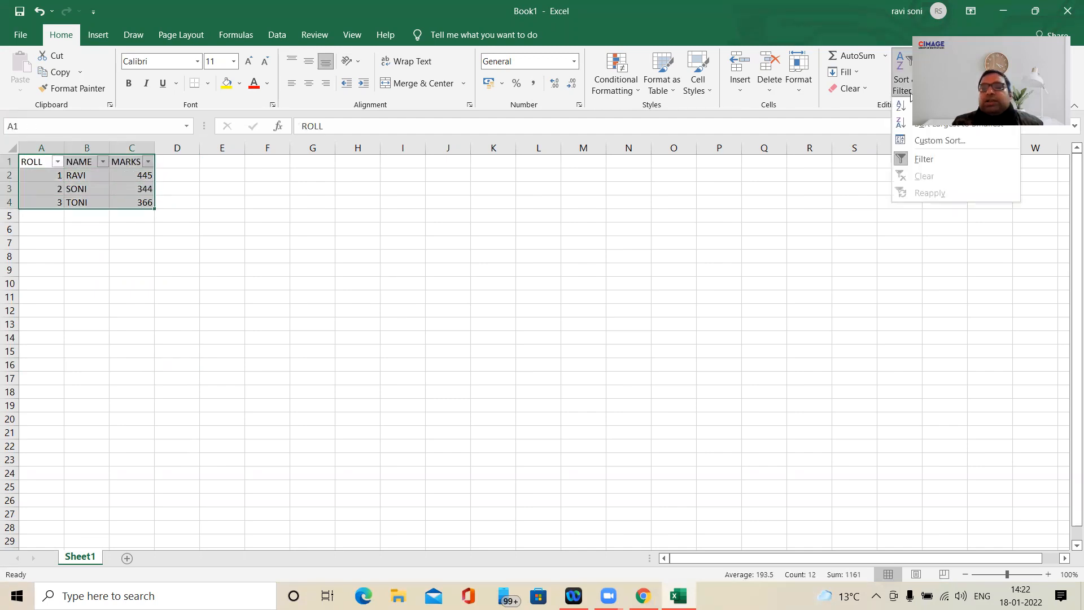
click(914, 163)
click(157, 267)
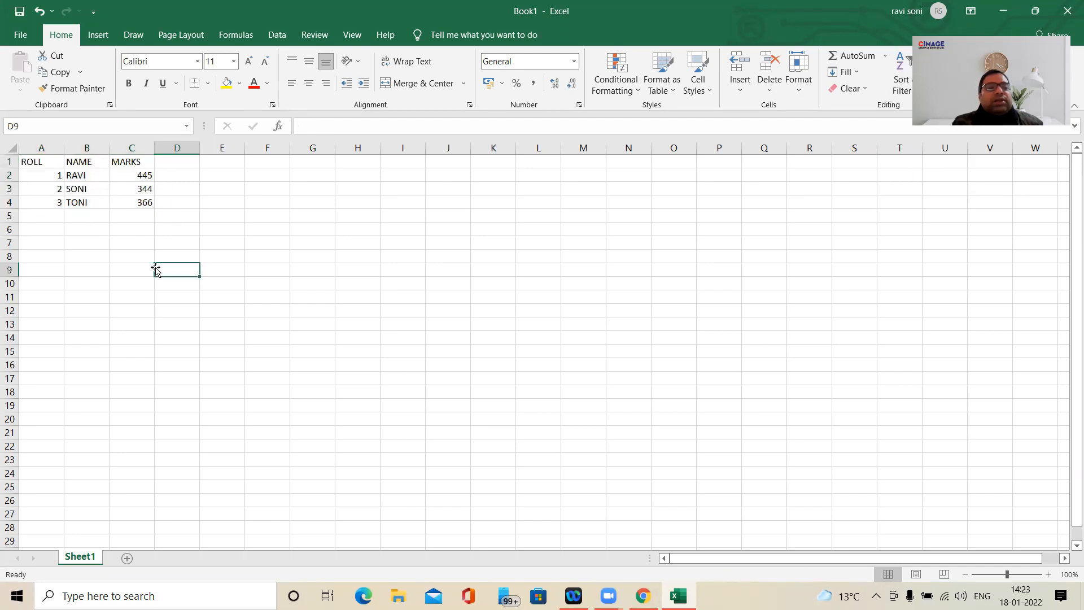
- Add a student record in row 5 with roll number 1, the student's name and marks 422
click(57, 215)
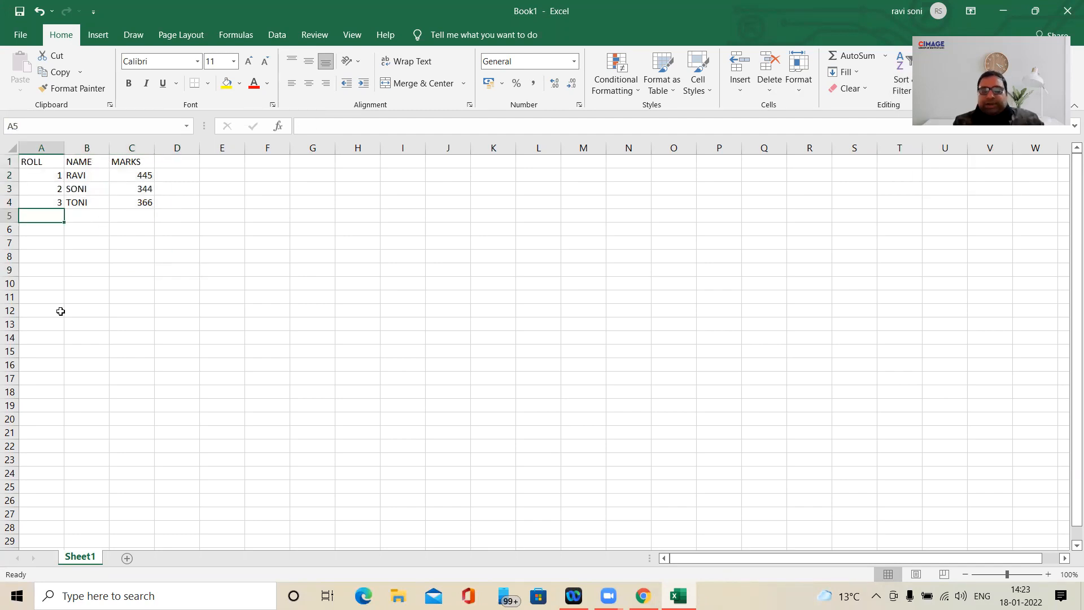
text(1)
key(Tab)
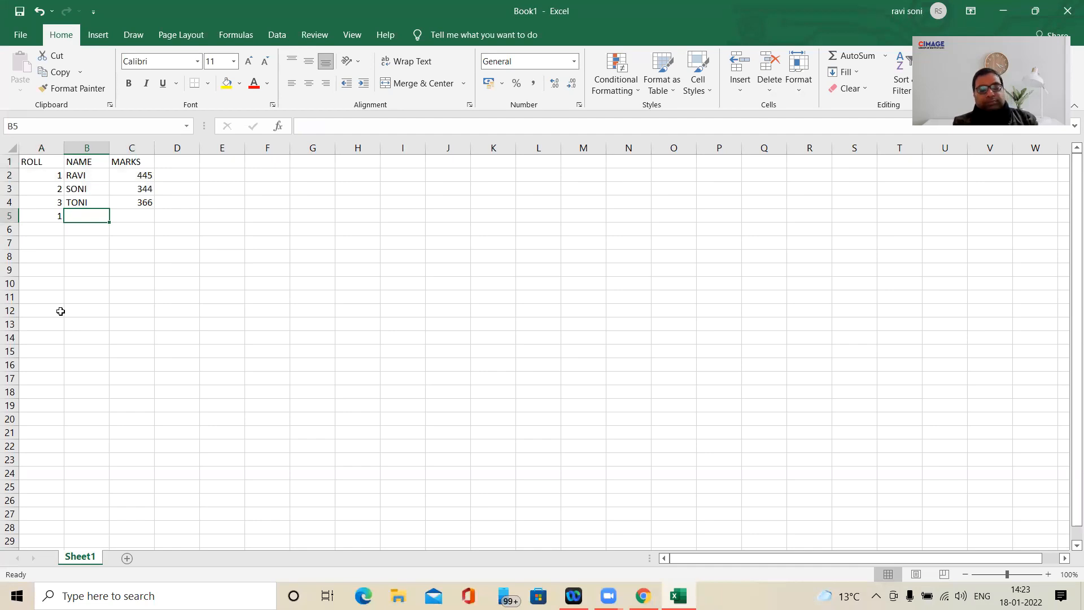
text(R)
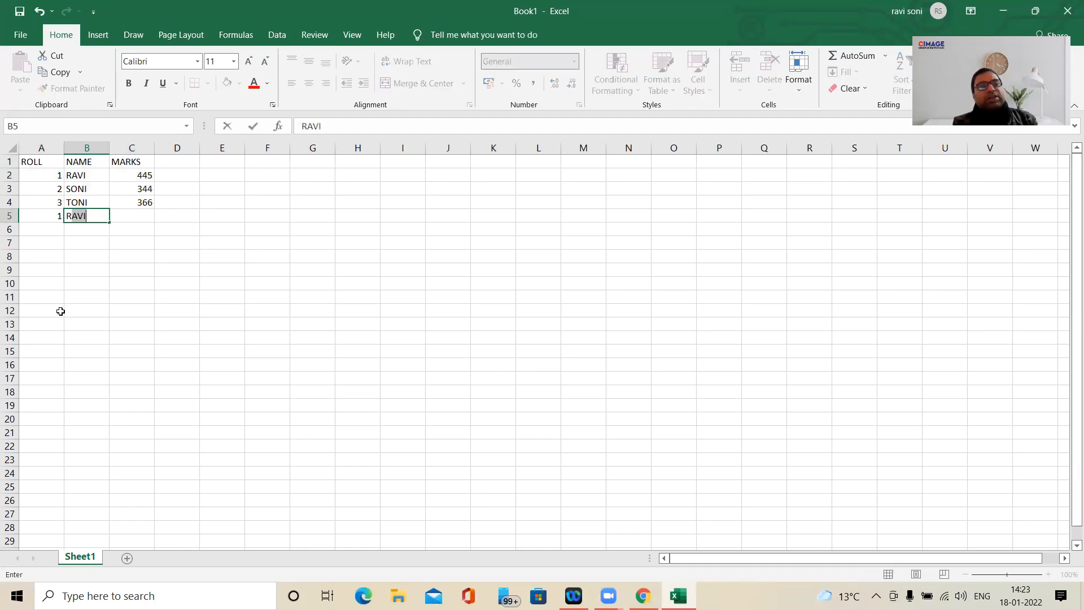
text(J)
key(BackSpace)
text(AJ)
key(Tab)
text(5)
key(BackSpace)
text(422)
key(Return)
- Add a student record in row 6 with roll number 2, the student's name and marks 333
key(Left)
text(2)
key(Tab)
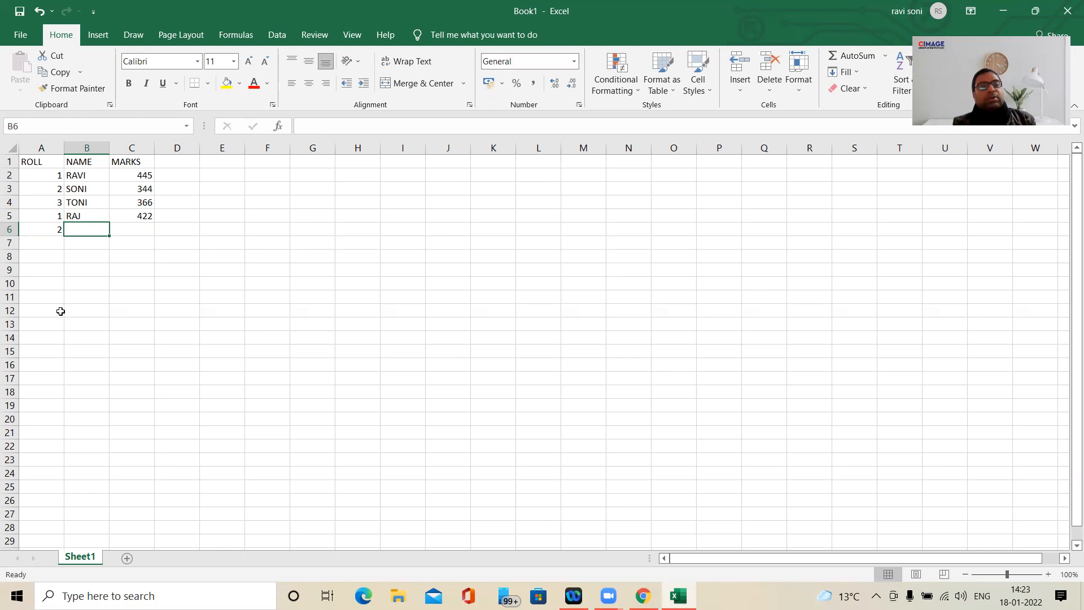
text(MONI)
key(Tab)
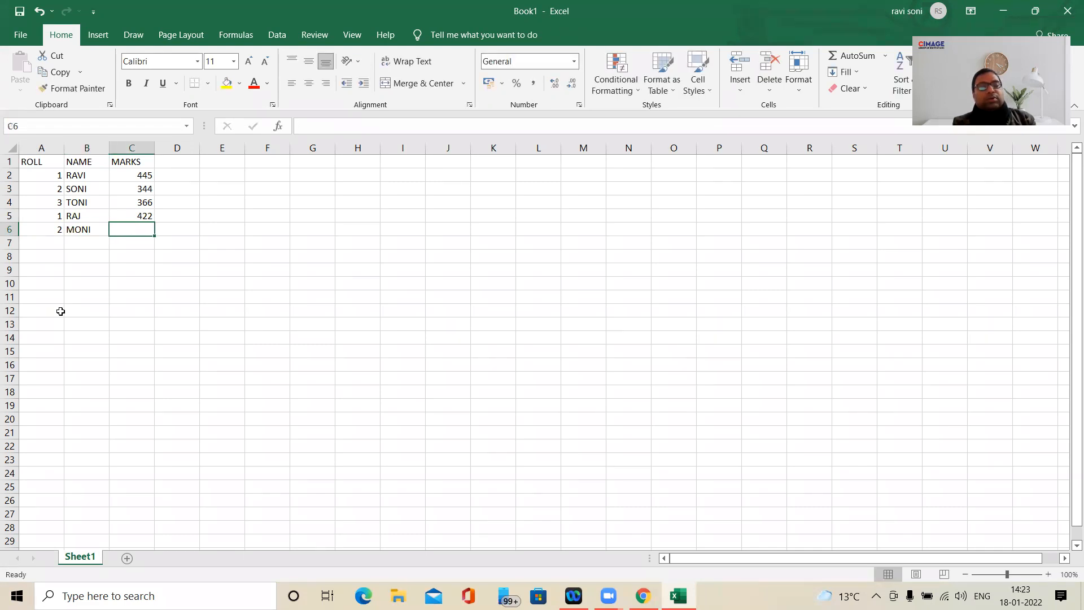
text(333)
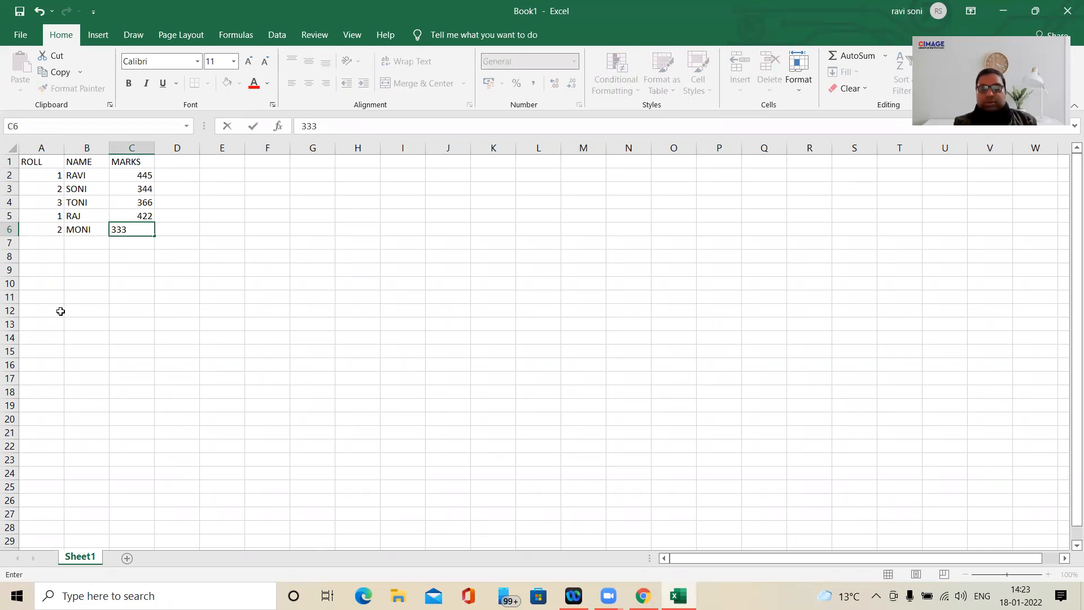
key(Return)
- Turn on filtering for the extended student table in A1 to C6
drag(40, 161, 148, 231)
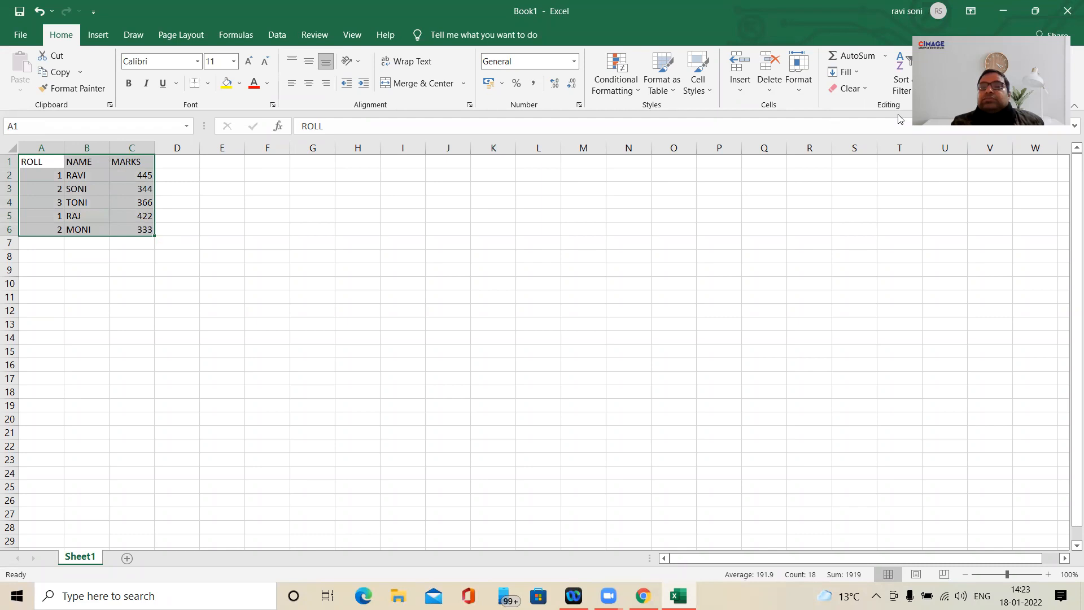
click(908, 97)
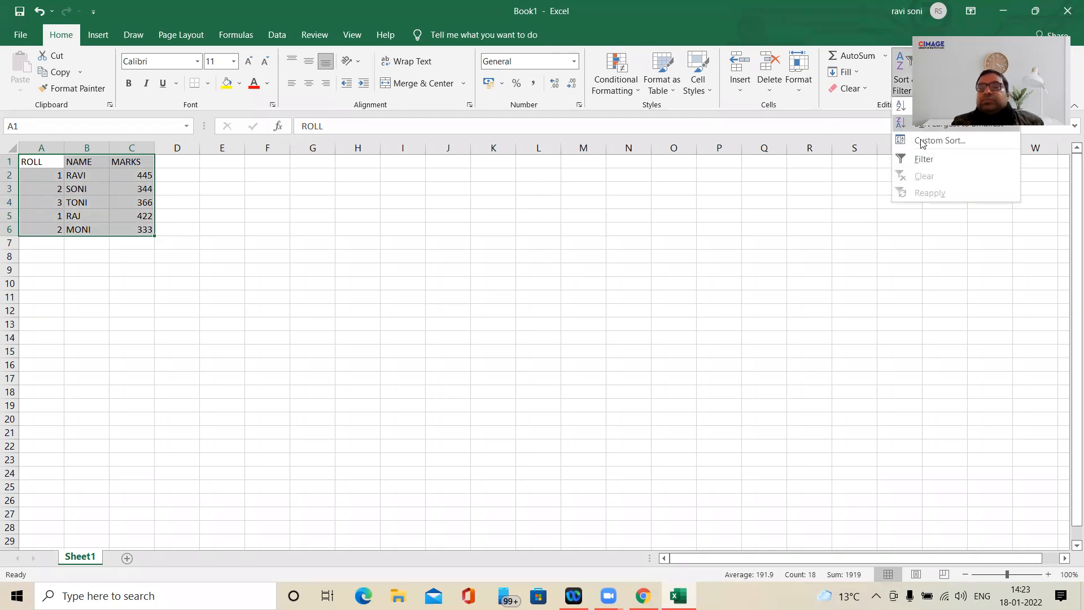
click(924, 160)
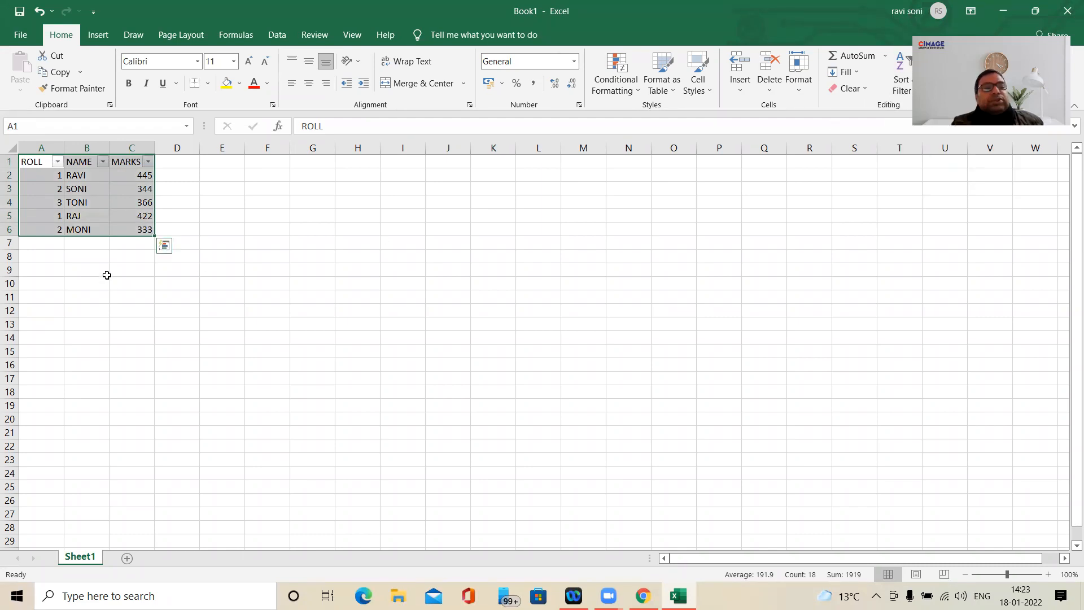
click(102, 275)
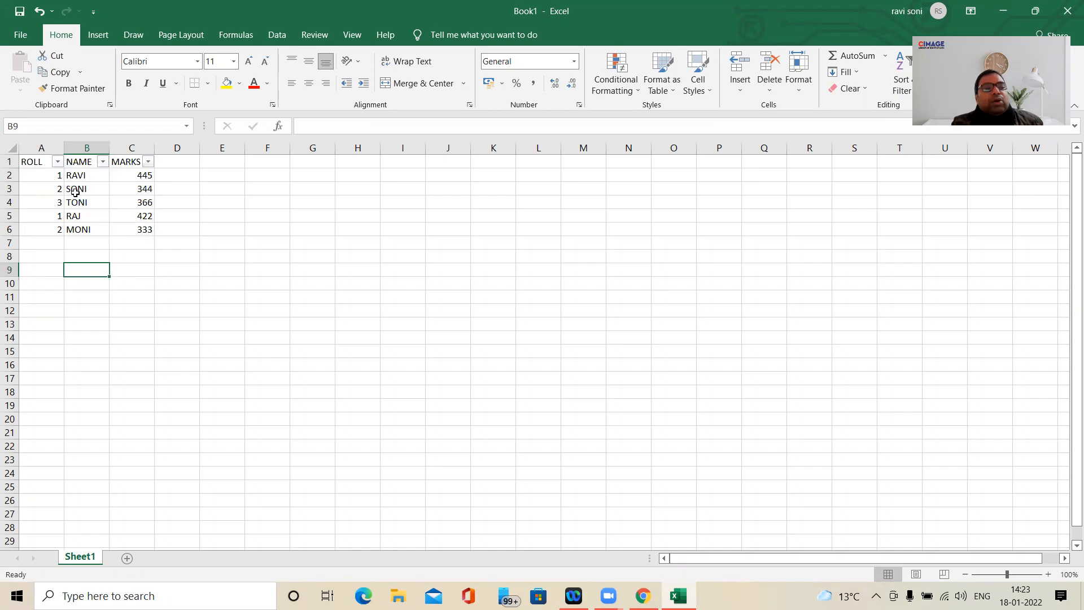
- Filter the ROLL column to show only the records with roll number 1
click(58, 162)
click(38, 317)
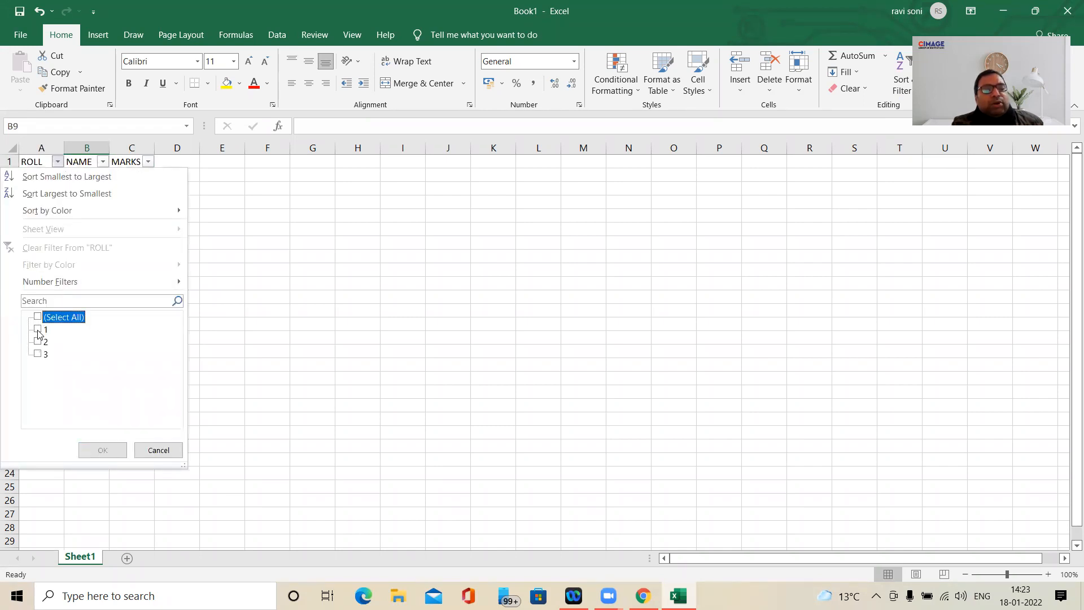
click(38, 329)
click(102, 451)
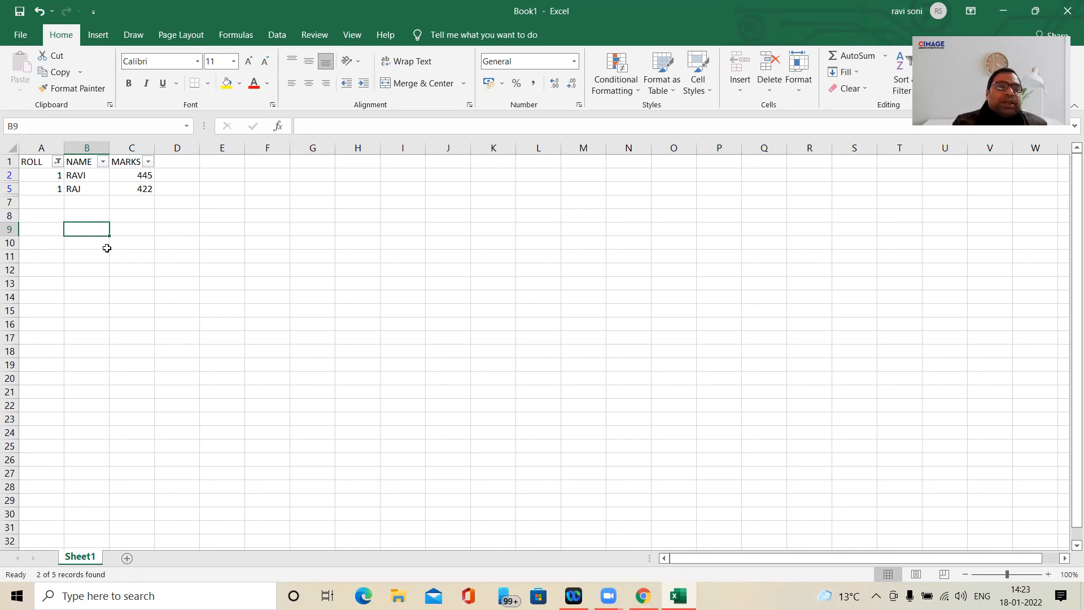
- Reselect all roll numbers in the ROLL filter to show every student record
click(57, 162)
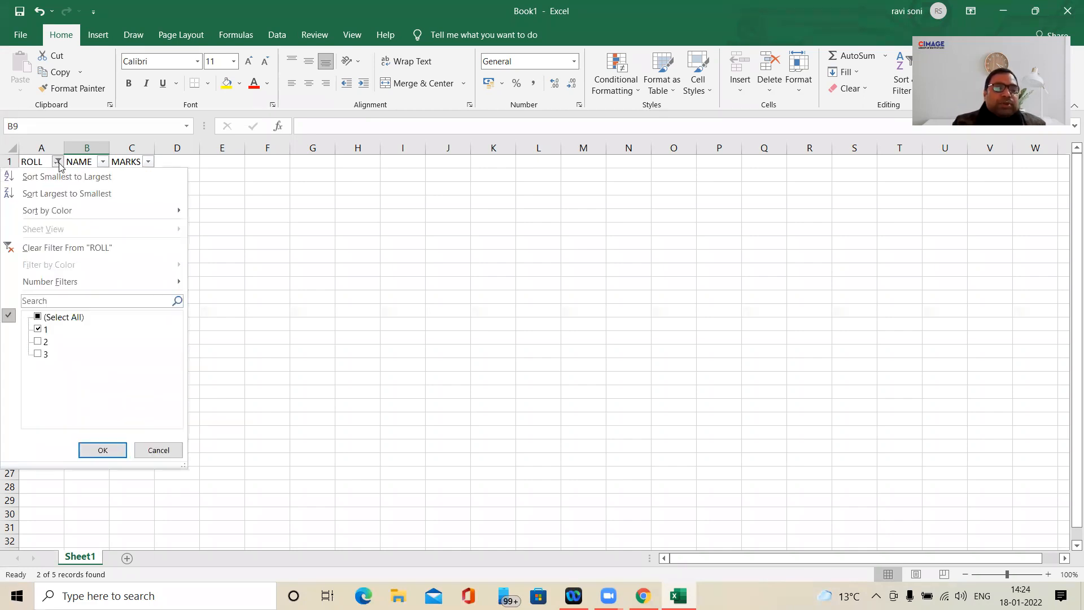
click(39, 317)
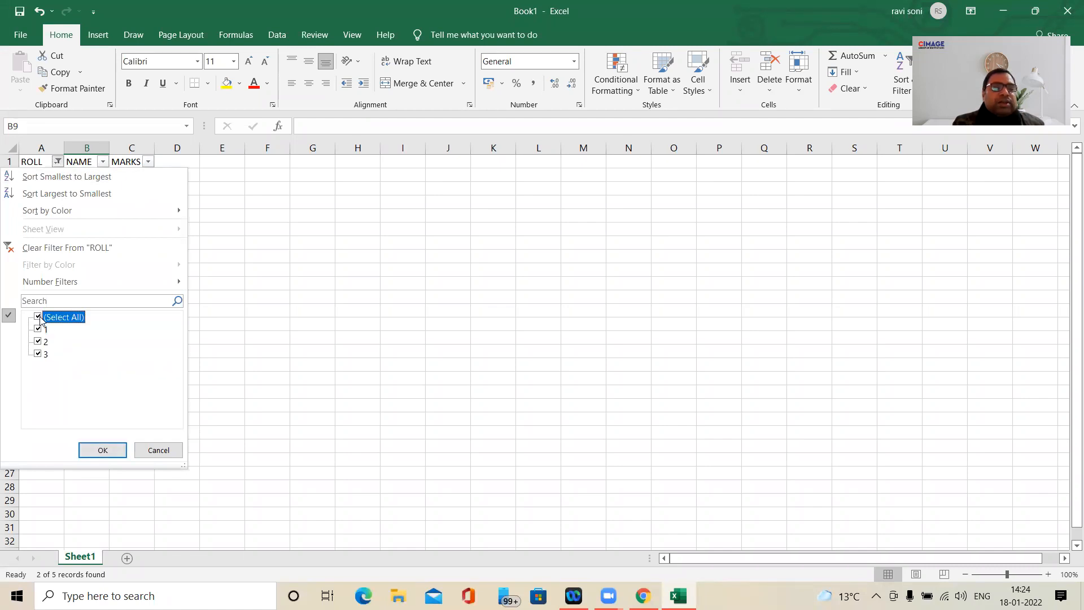
click(118, 453)
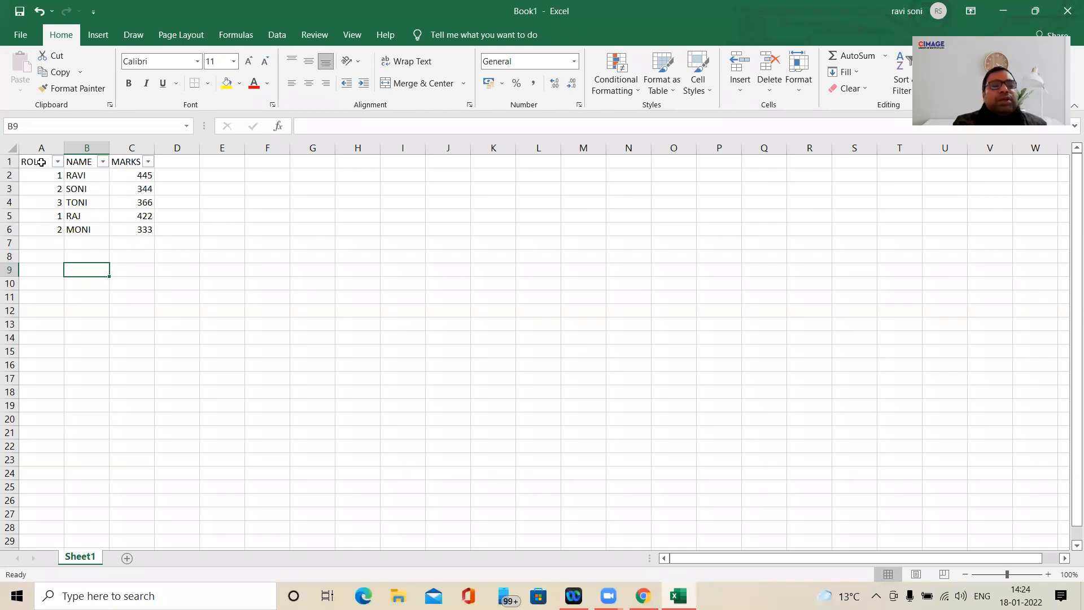
click(45, 186)
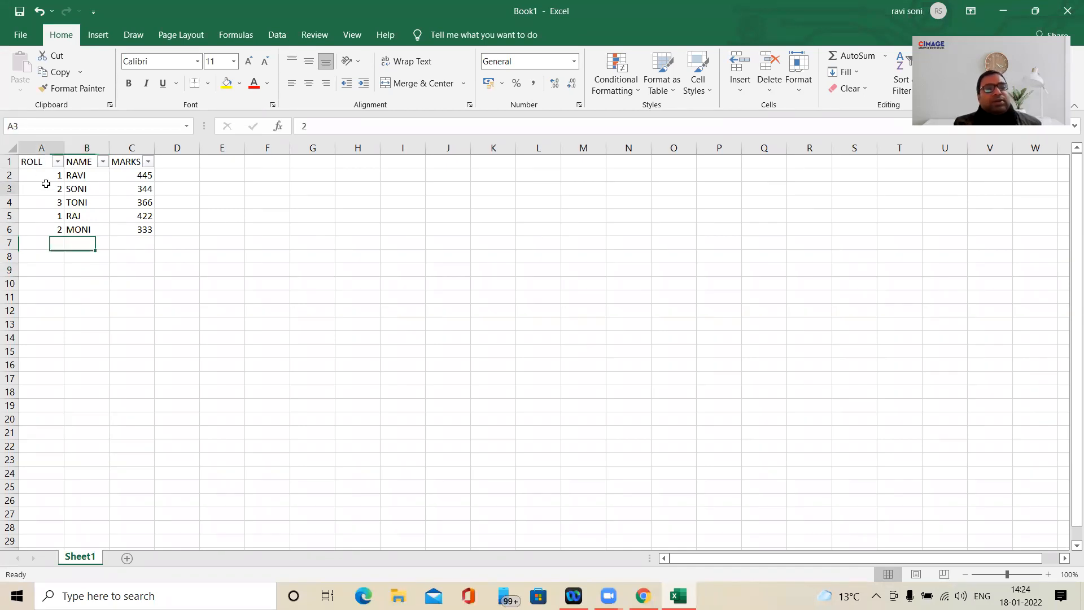
click(48, 161)
click(53, 197)
click(39, 165)
drag(38, 169, 157, 181)
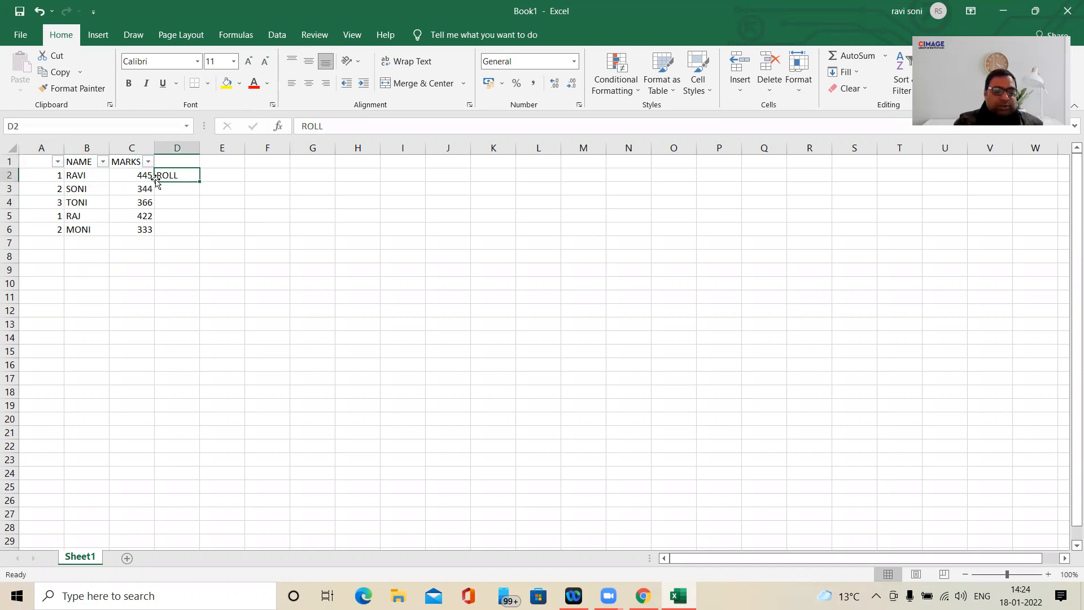
key(ctrl+z)
click(138, 189)
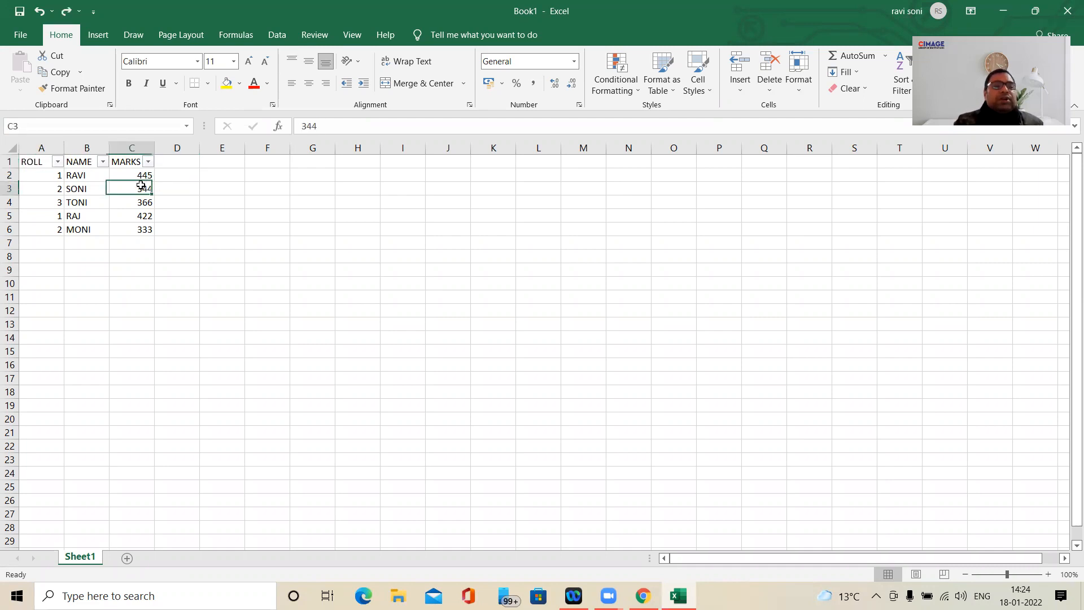
- Turn off filtering for the student table in A1 to C6
drag(31, 163, 152, 232)
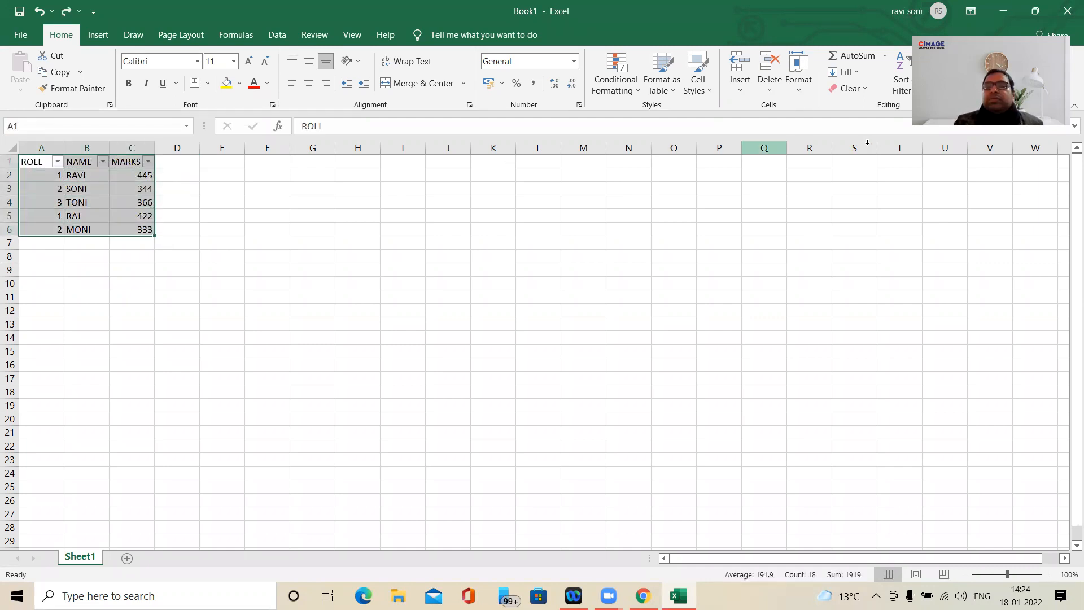
click(903, 85)
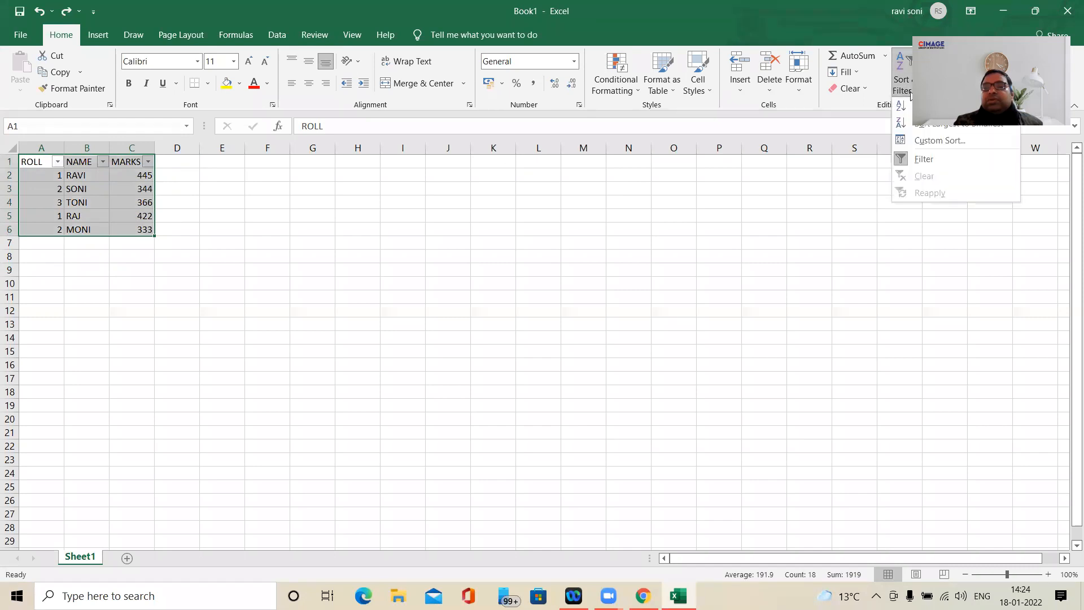
click(922, 159)
click(197, 203)
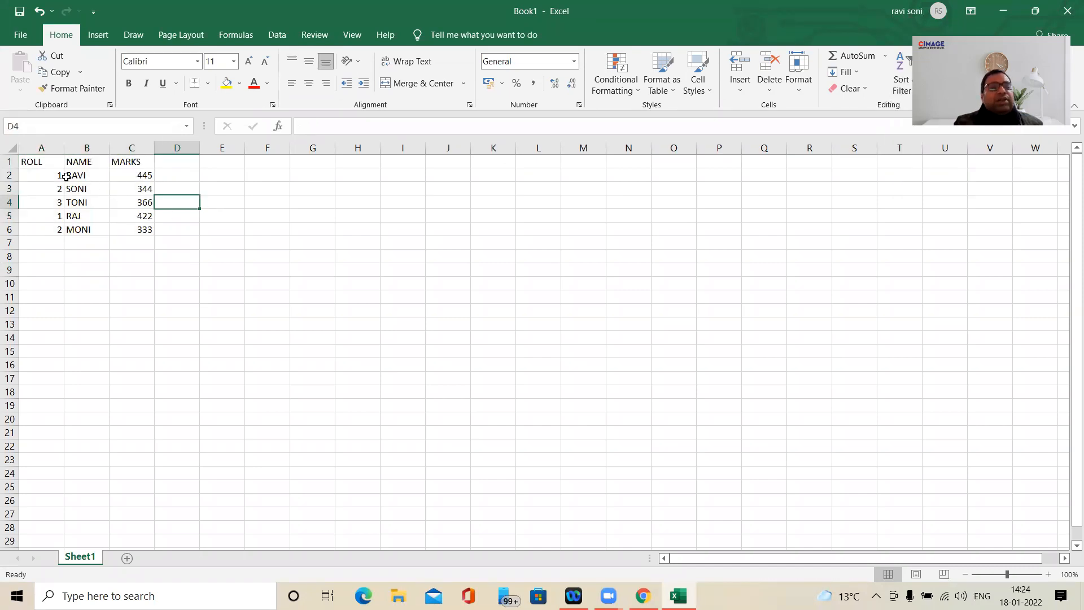
click(51, 167)
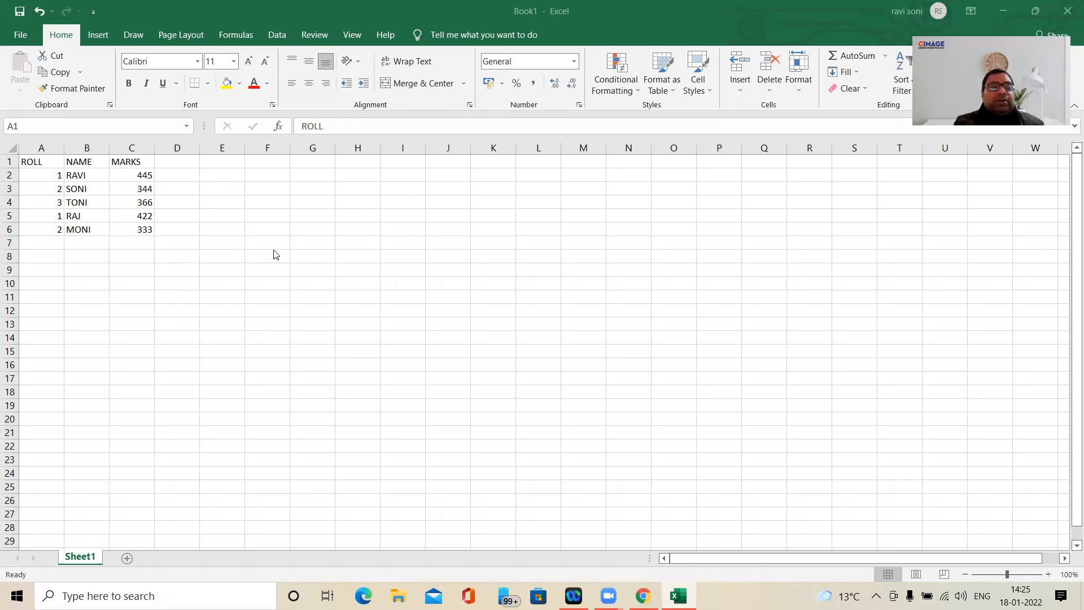
- Set up a filter criteria range with the heading MARKS in G3 and the condition >=350 in G4
click(299, 192)
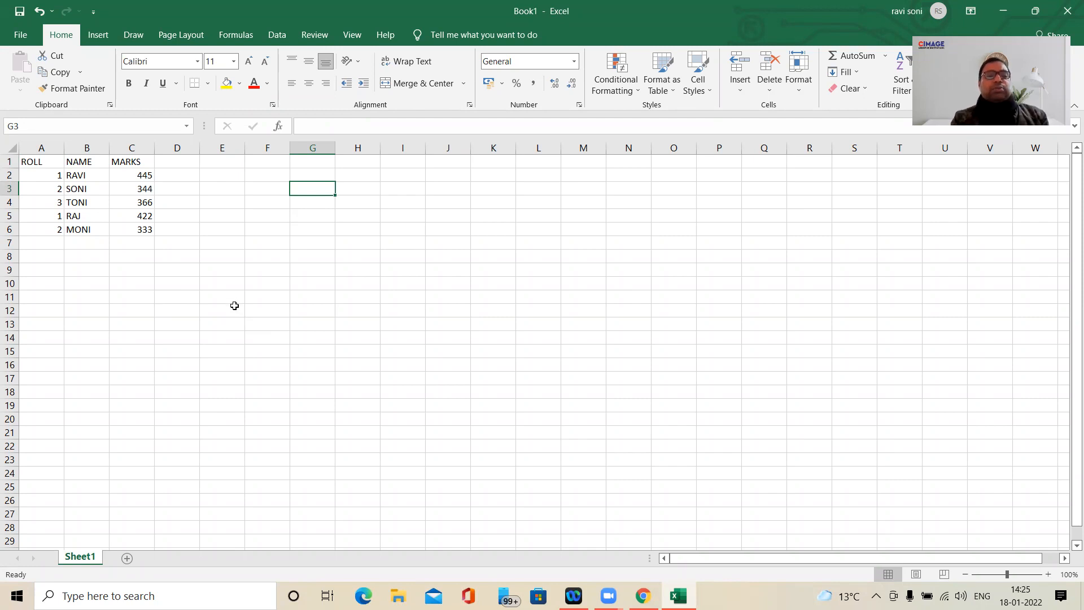
text(MARKS)
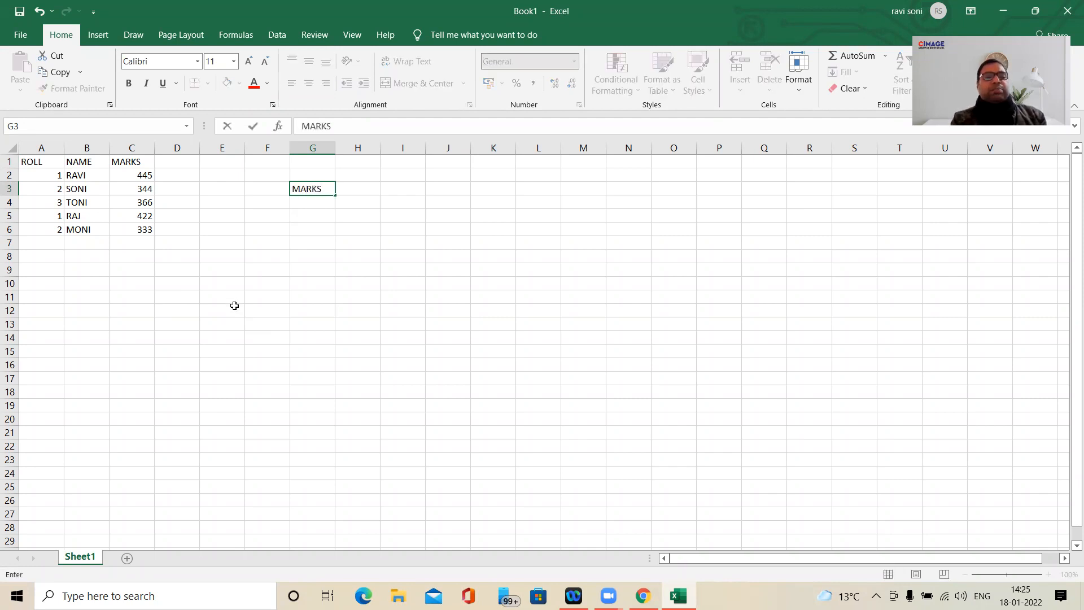
key(Return)
text(>)
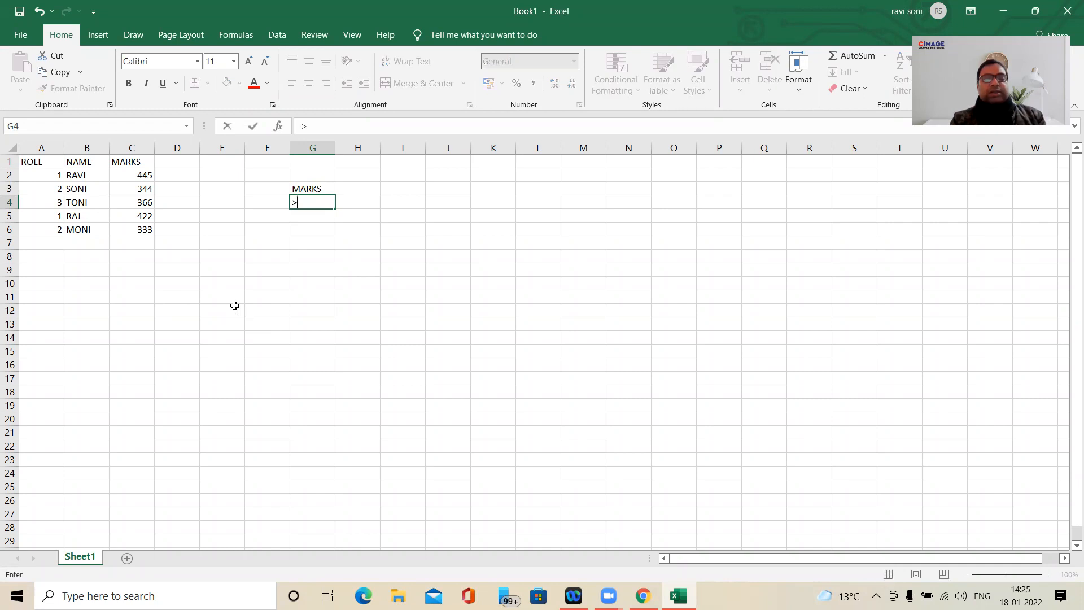
text(=)
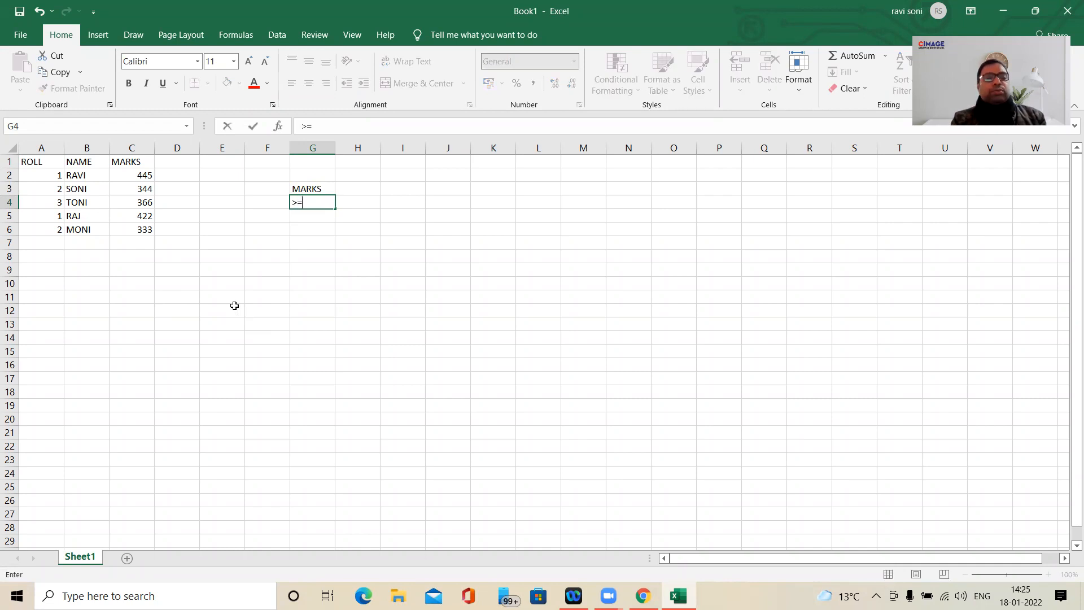
text(400)
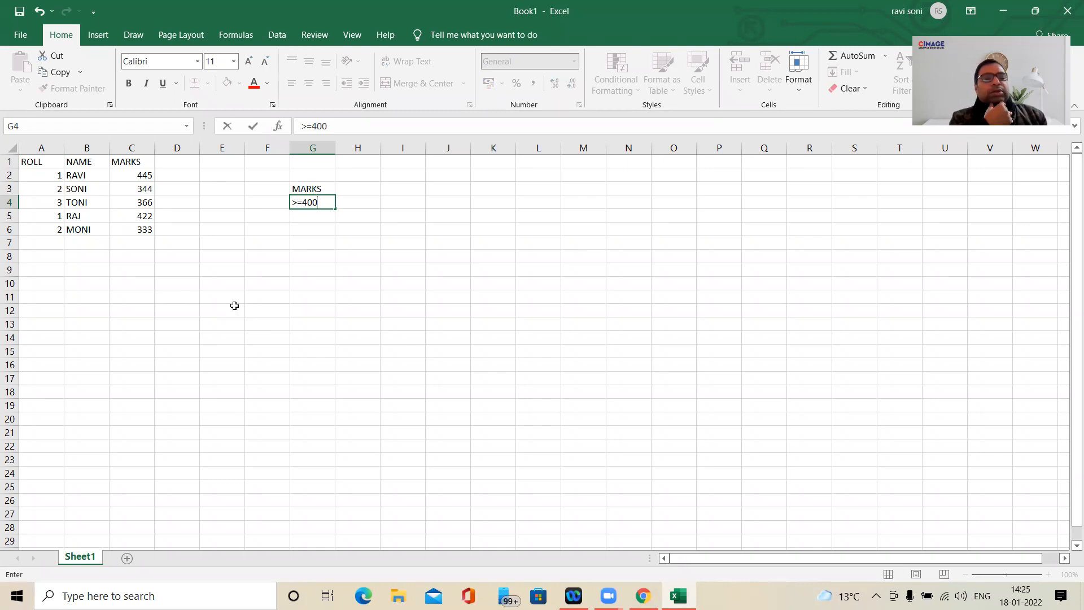
key(BackSpace)
key(BackSpace)
key(BackSpace)
text(350)
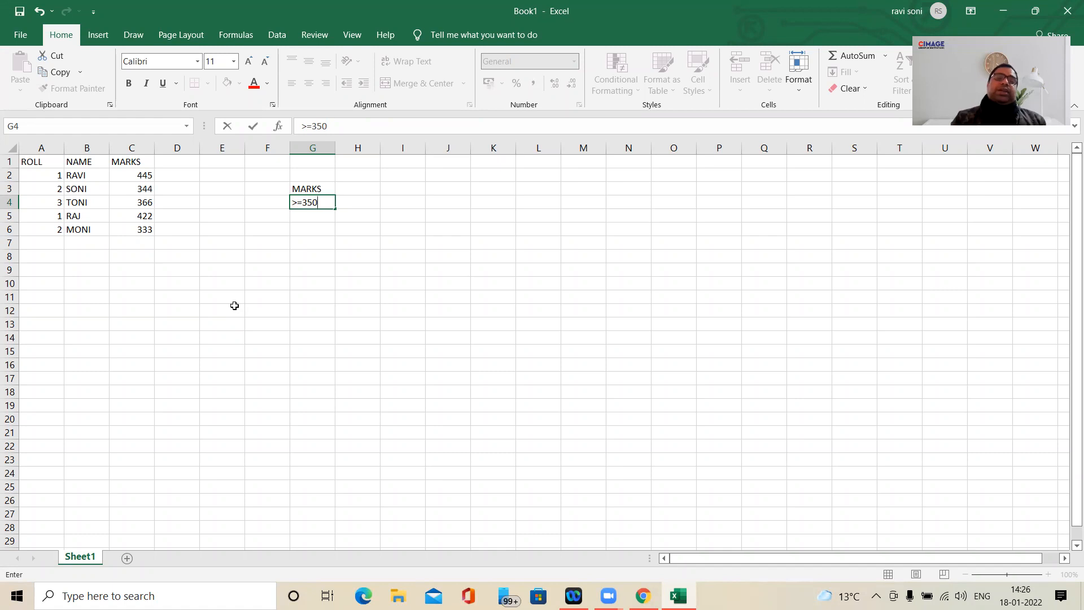
click(310, 253)
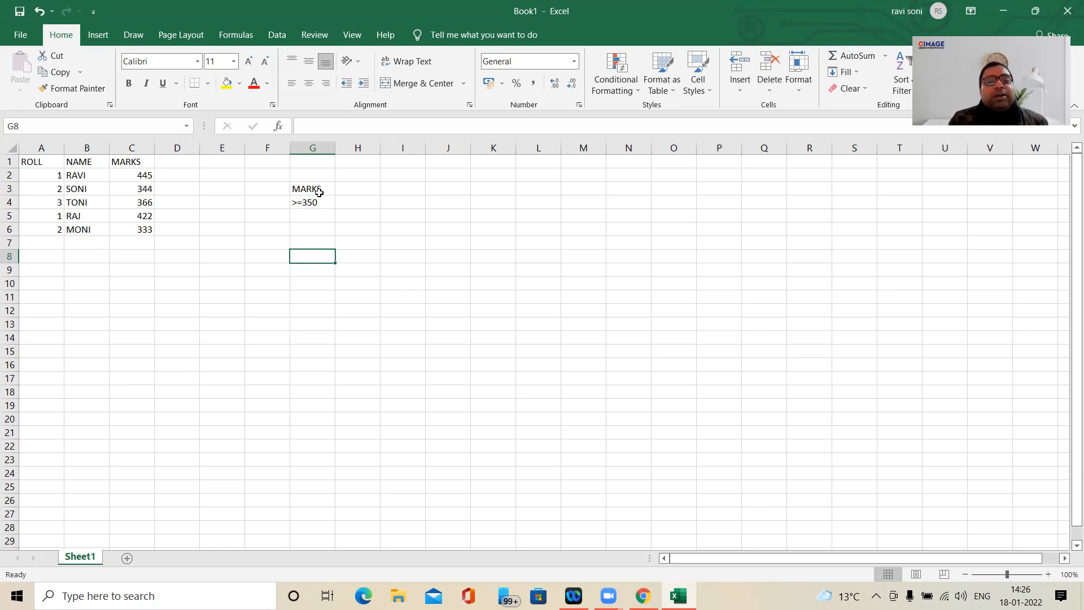
- Enter MARKS, 444 and 555 across cells A11 to C11 as a horizontal example
click(35, 295)
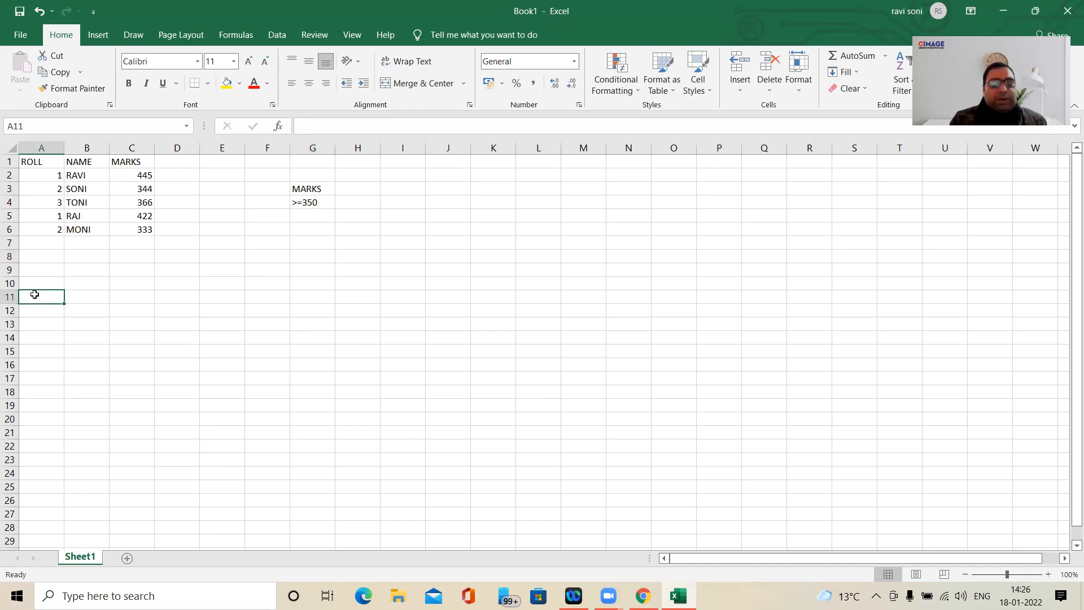
text(MAR)
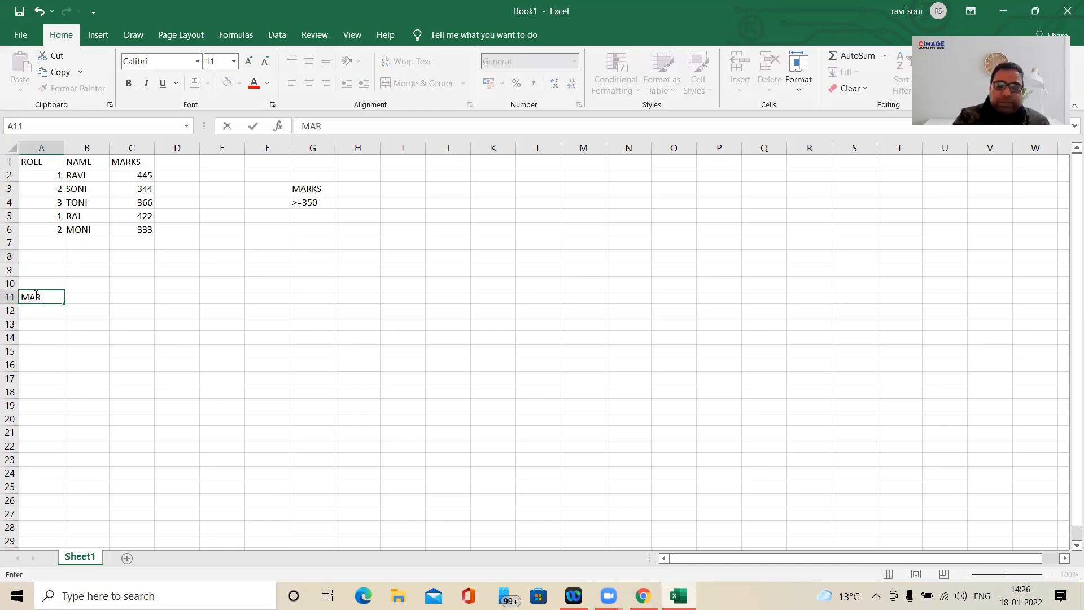
text(KS)
key(Tab)
text(444)
key(Tab)
text(555)
key(Tab)
key(Tab)
key(Tab)
key(Tab)
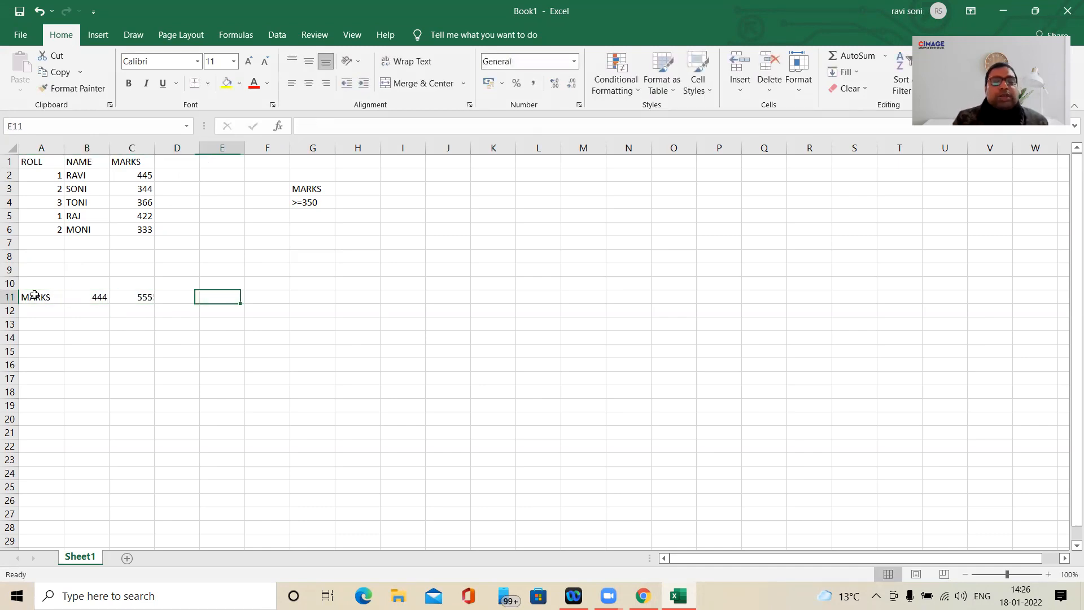
- Enter MARKS in G11 and the condition >=400 beside it in H11
text(M)
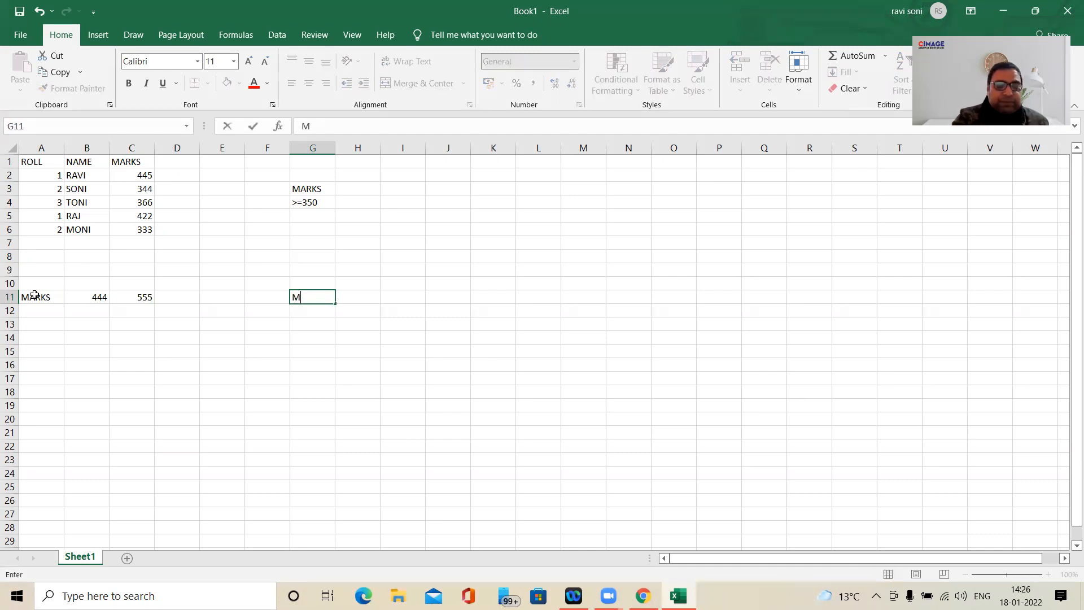
text(ARKS)
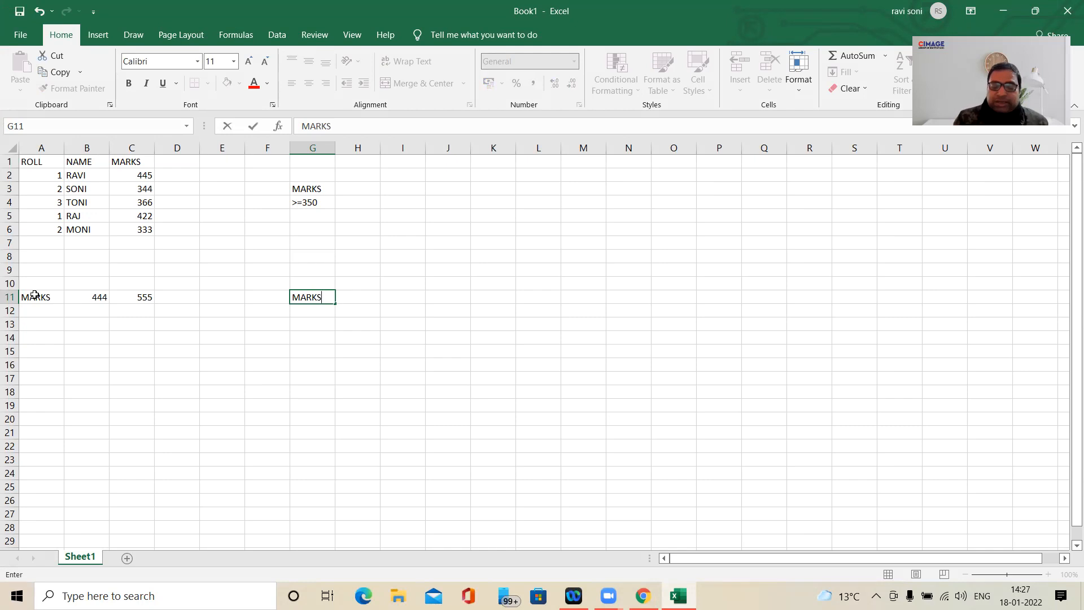
key(Tab)
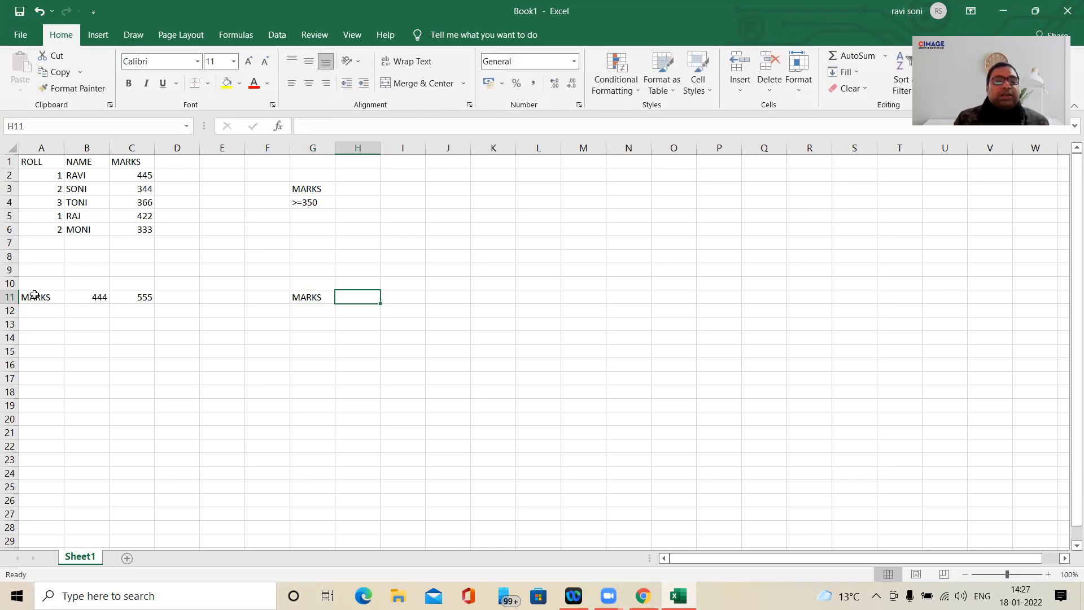
shift+click(34, 294)
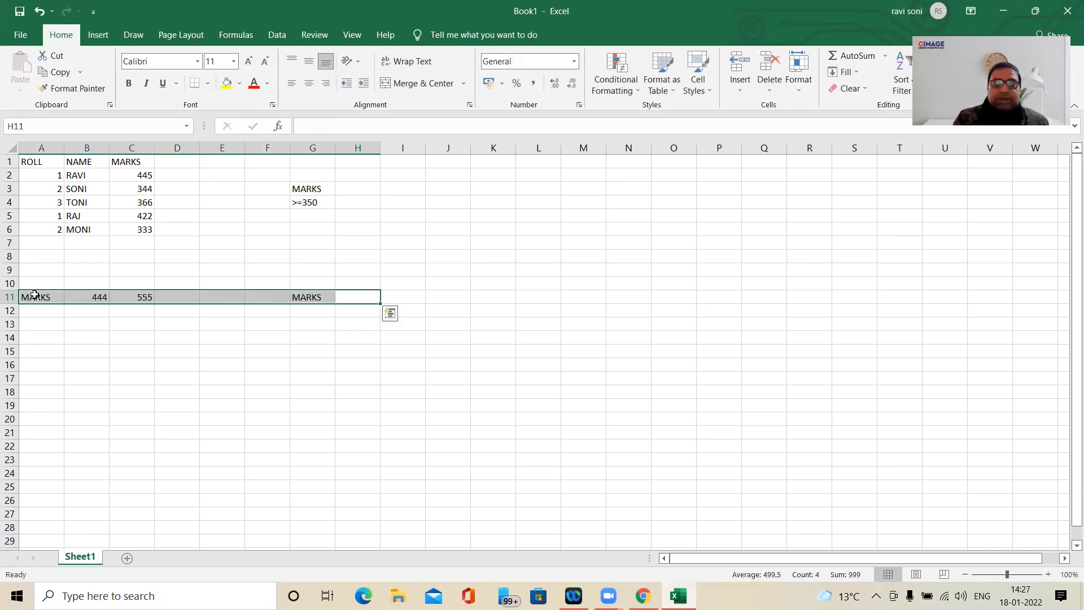
click(222, 364)
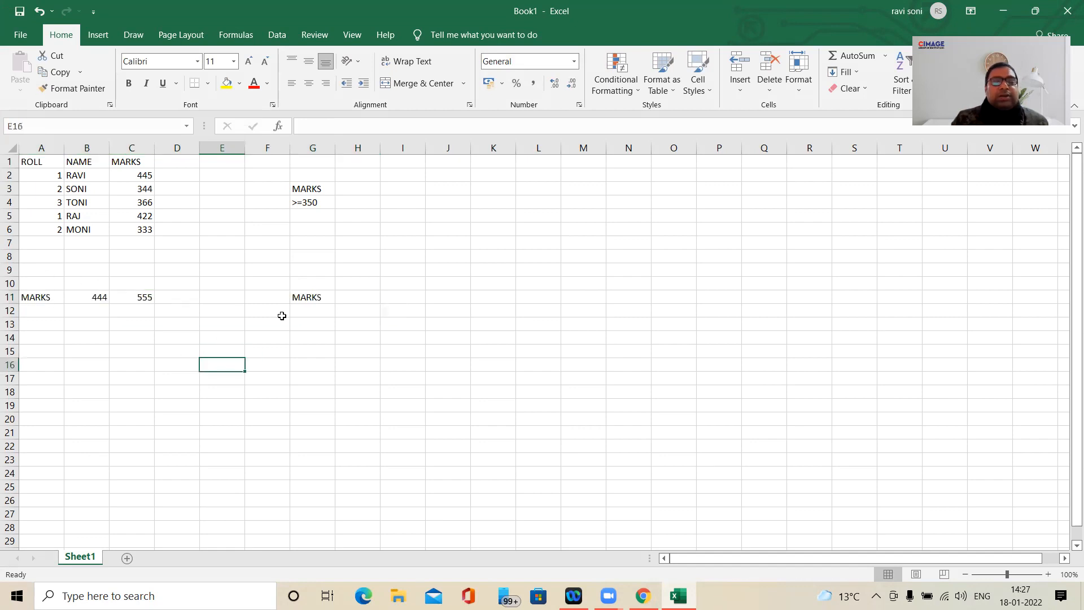
click(354, 299)
text(>)
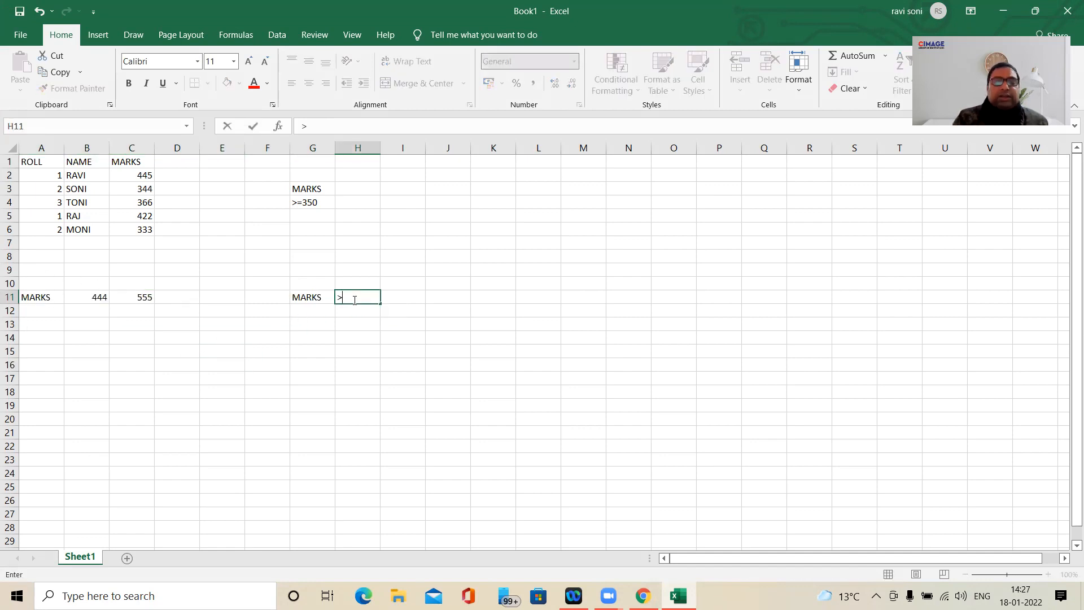
text(=4000)
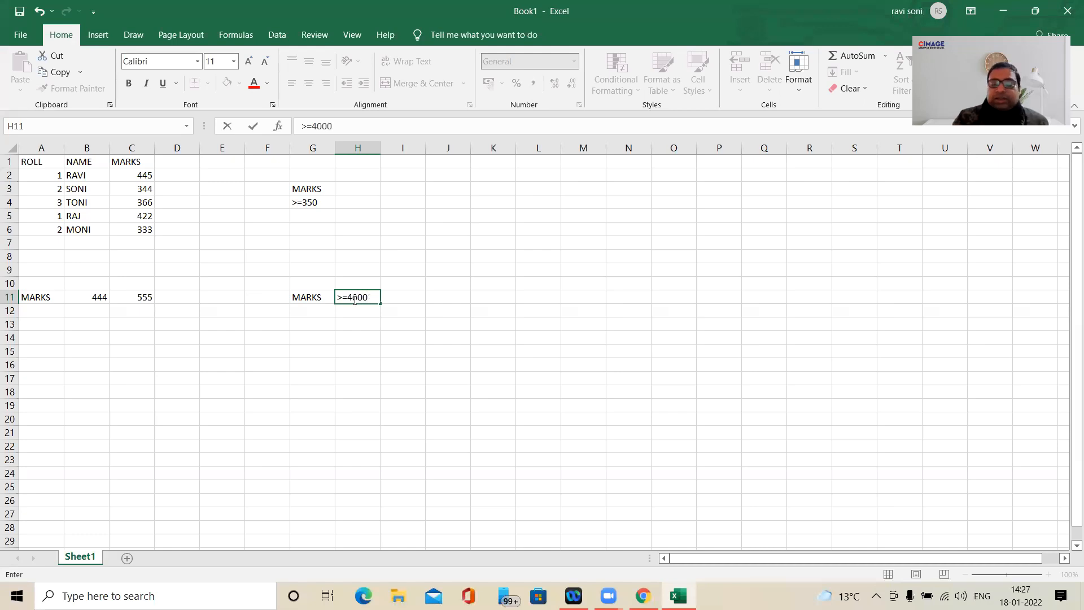
key(BackSpace)
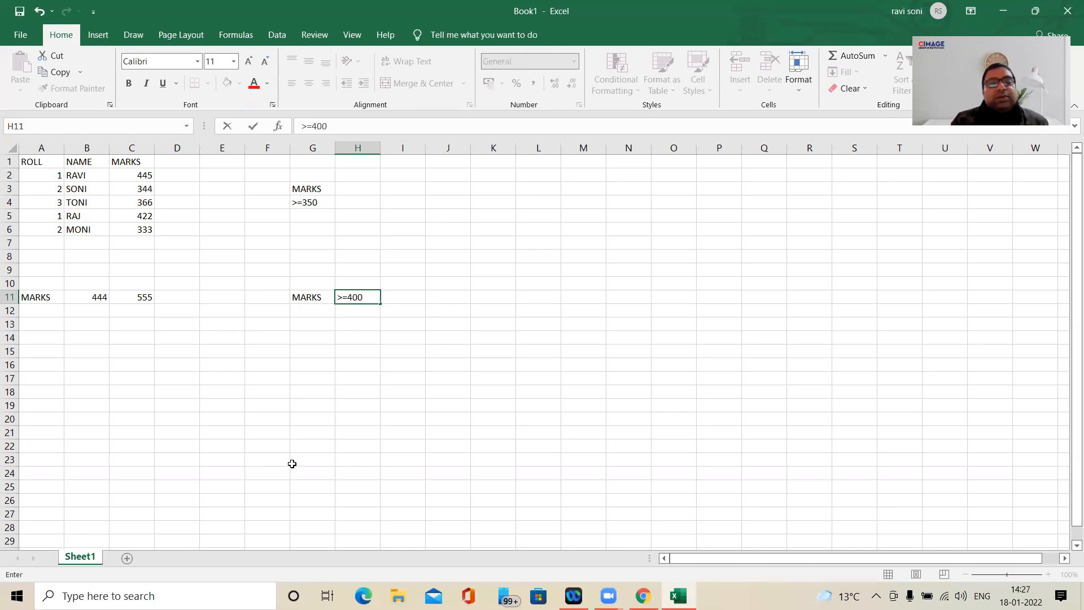
click(320, 389)
- Delete the example entries in A11 to H11
drag(50, 297, 365, 297)
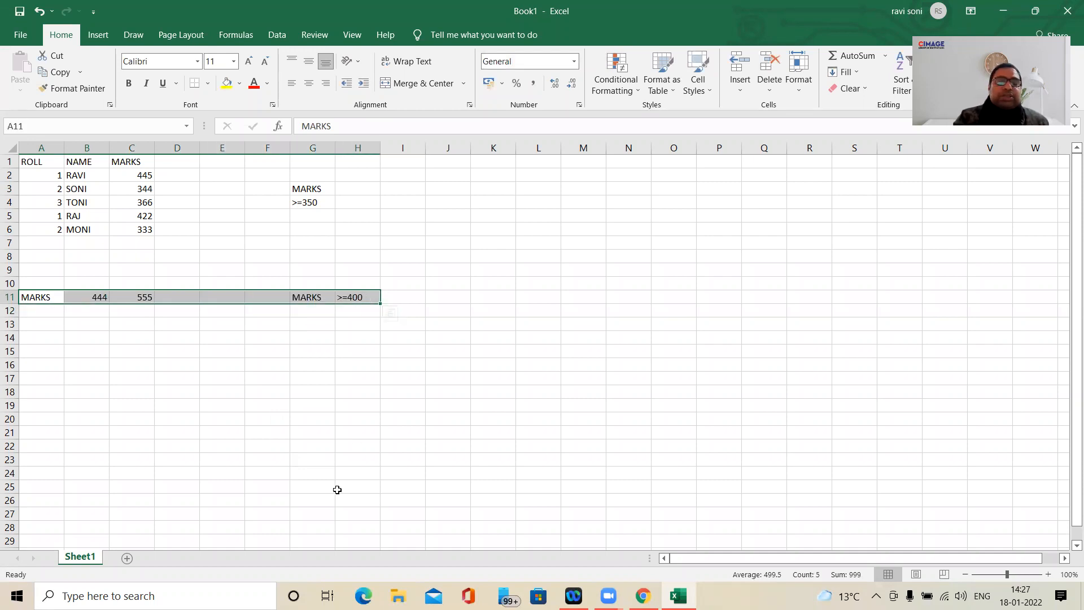
key(Delete)
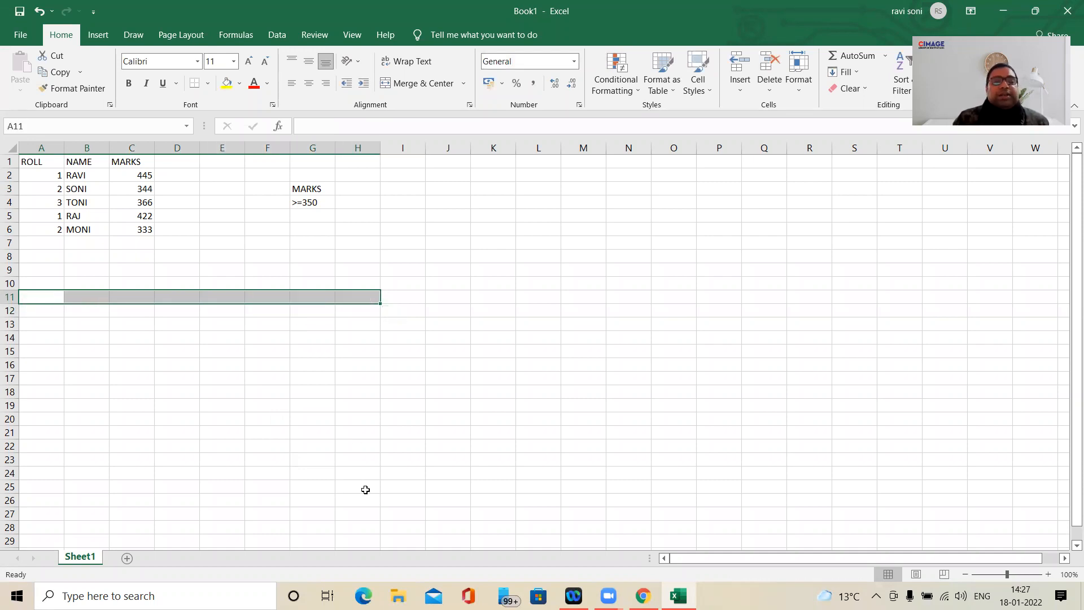
click(368, 268)
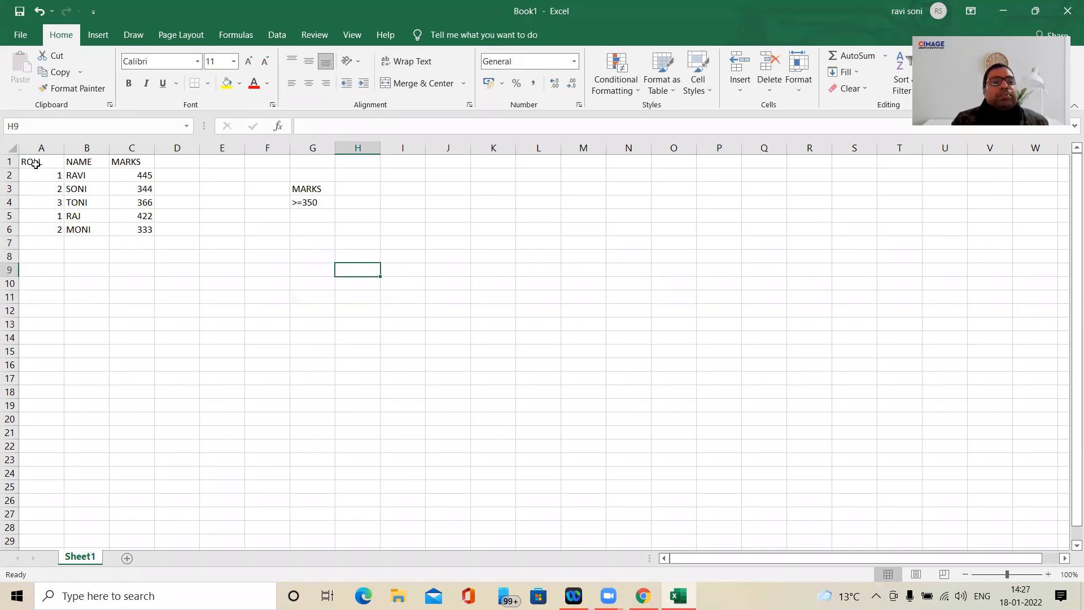
- Select the student table in A1:C6 and open the Advanced Filter settings for it
drag(36, 163, 132, 235)
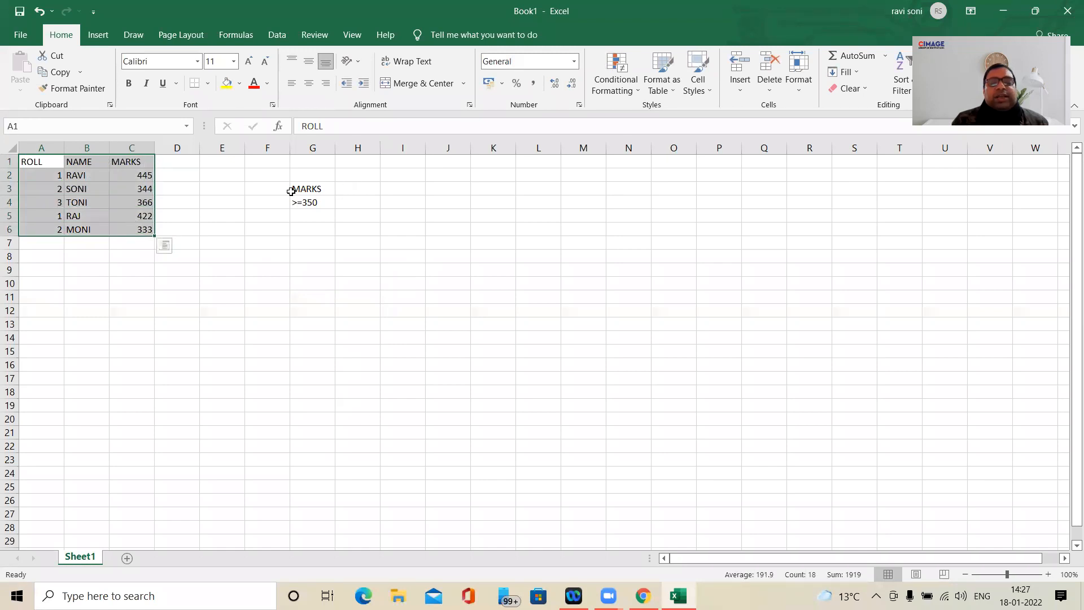
click(497, 92)
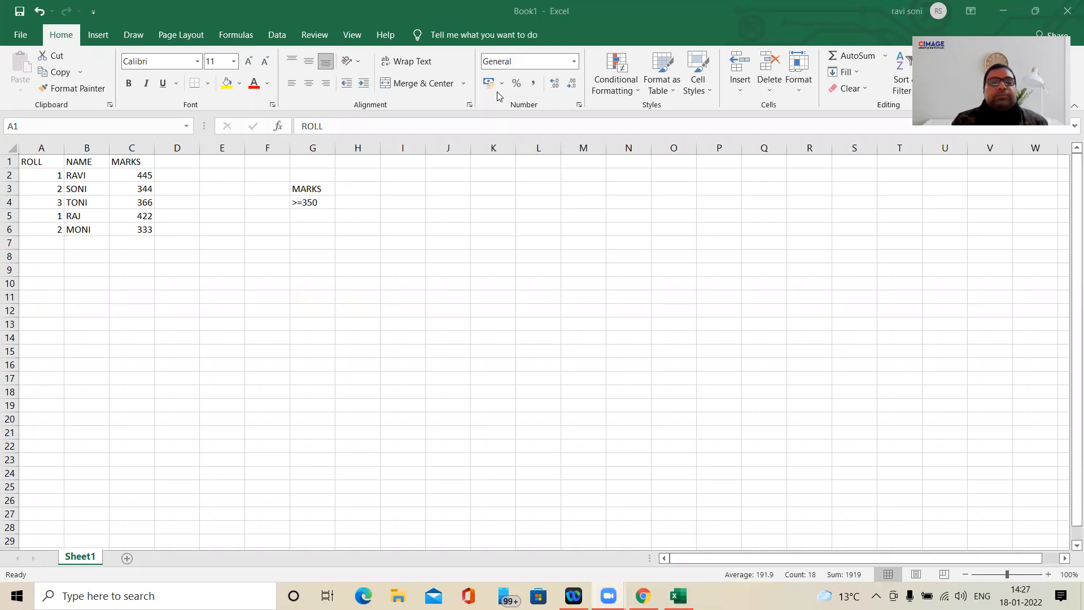
click(277, 37)
click(276, 37)
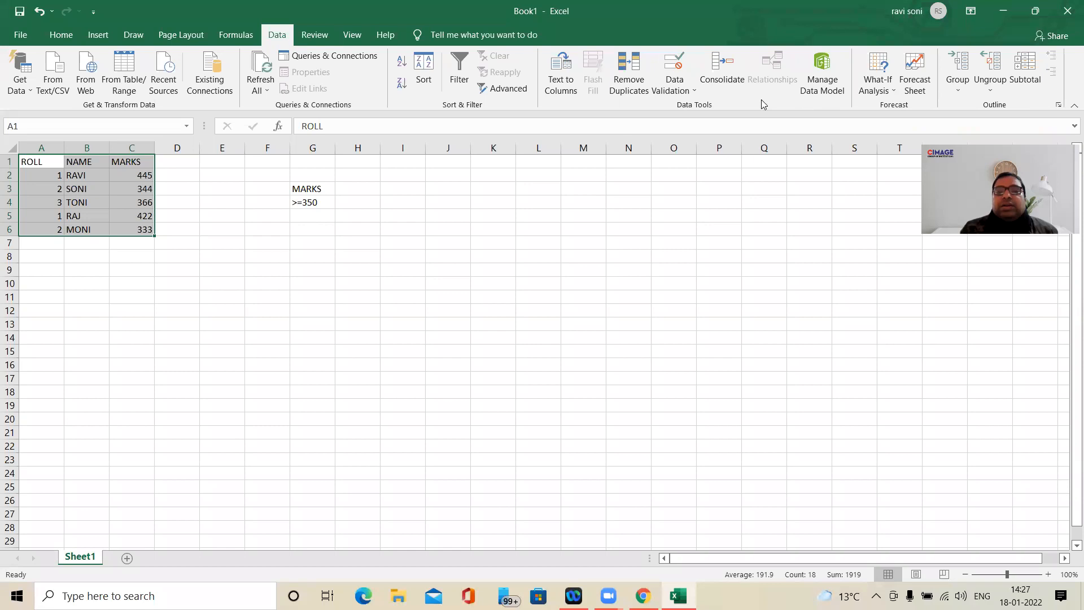
click(695, 91)
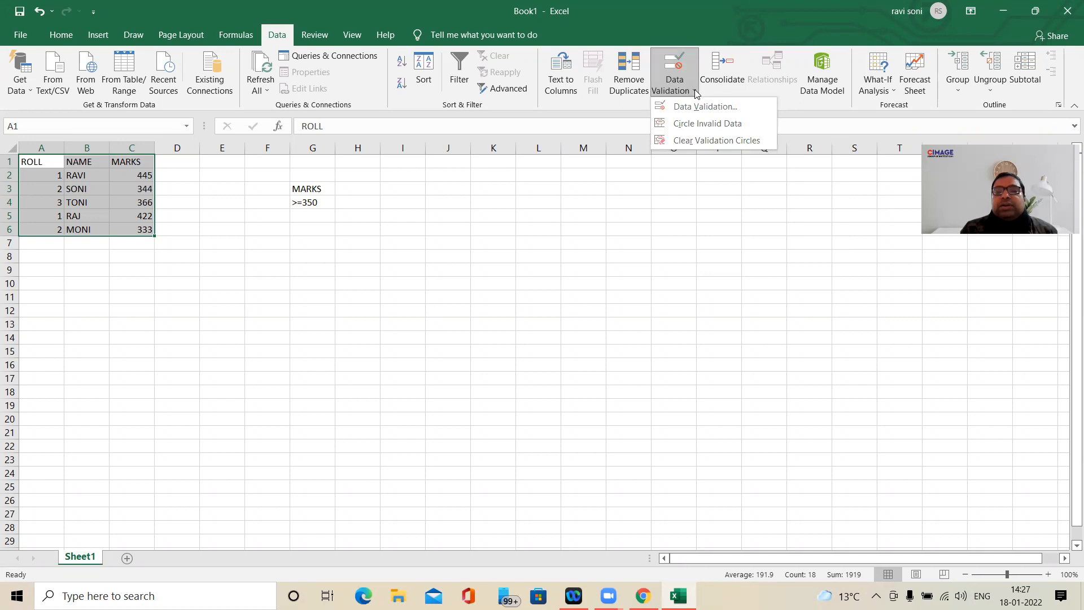
click(695, 90)
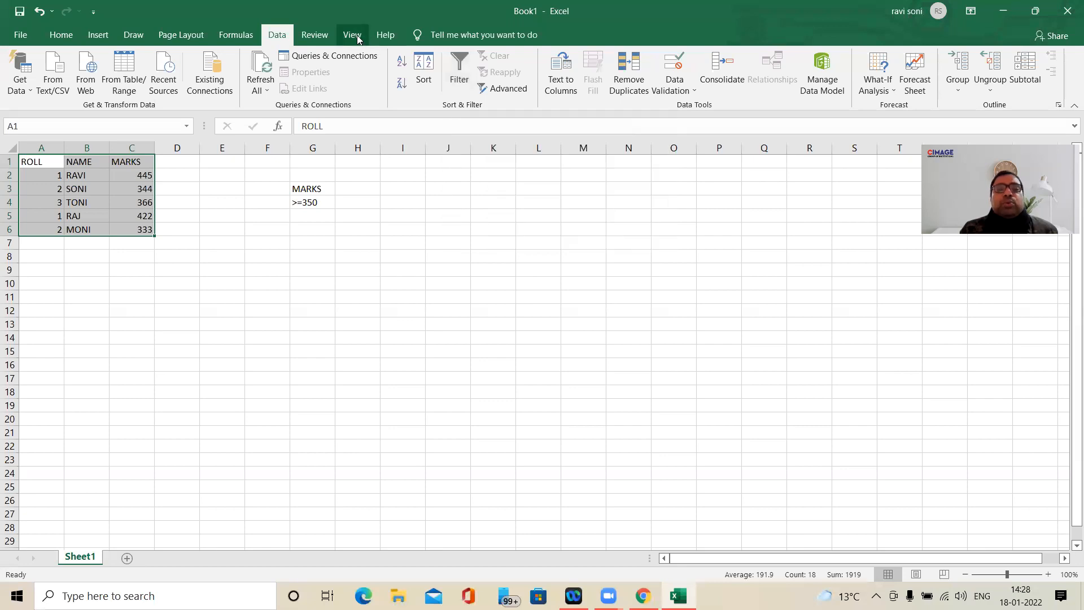
click(55, 38)
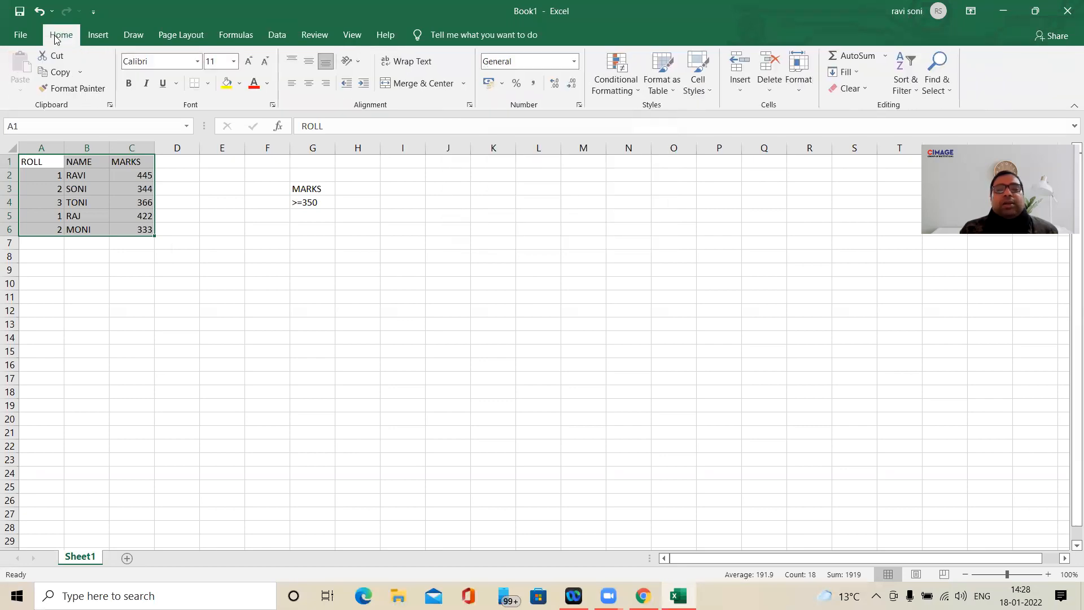
click(916, 93)
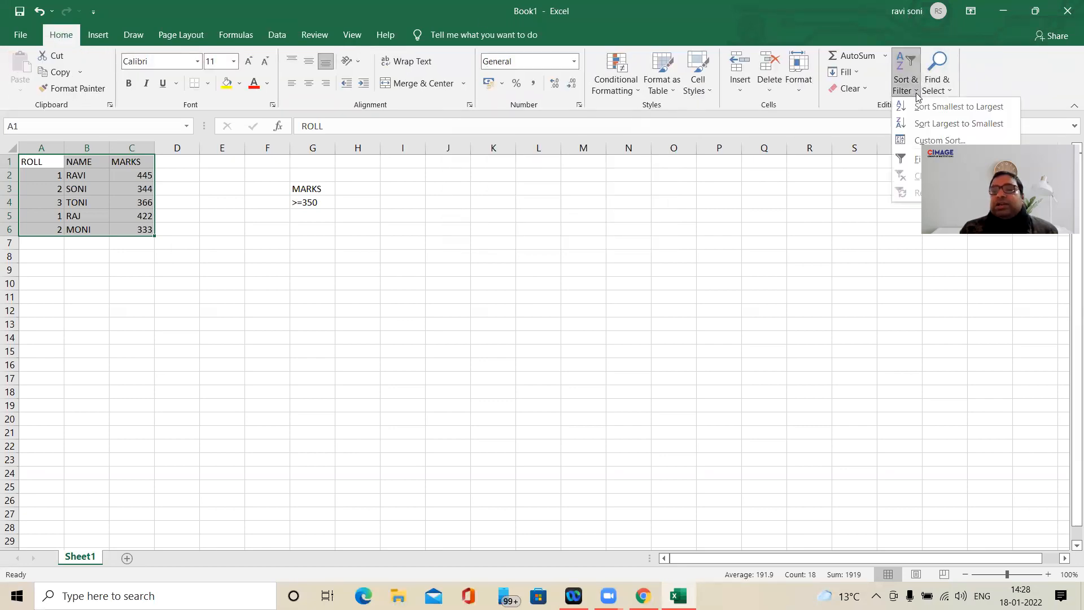
click(275, 36)
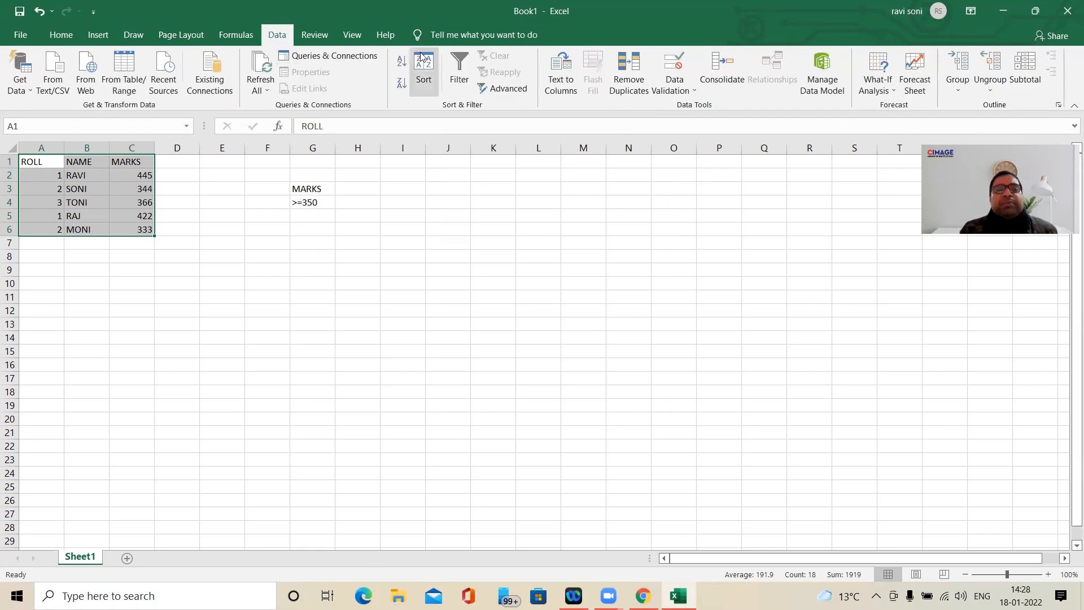
click(495, 91)
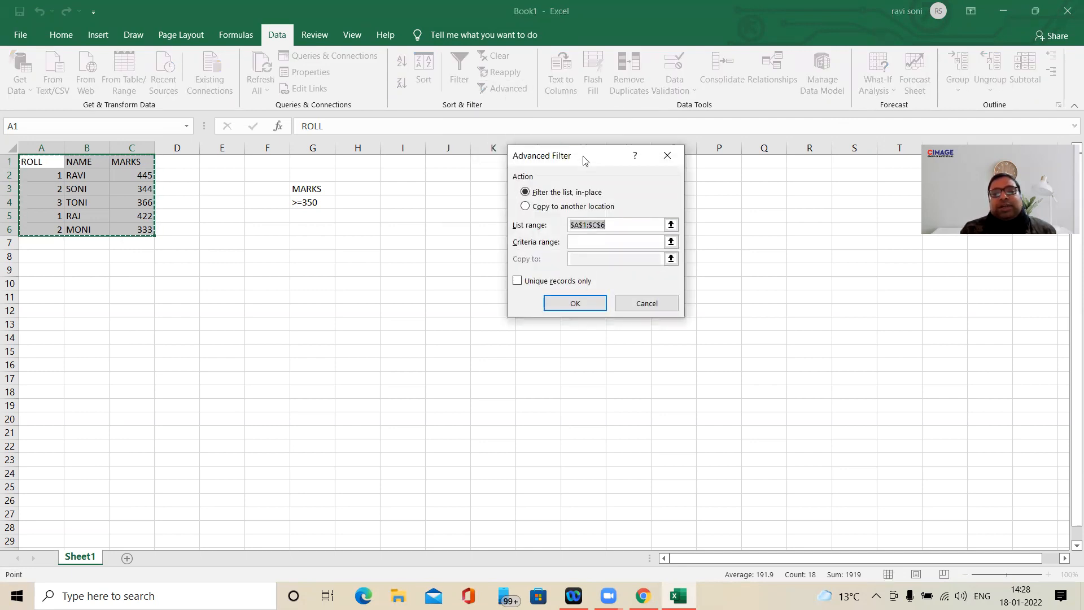
drag(584, 160, 691, 138)
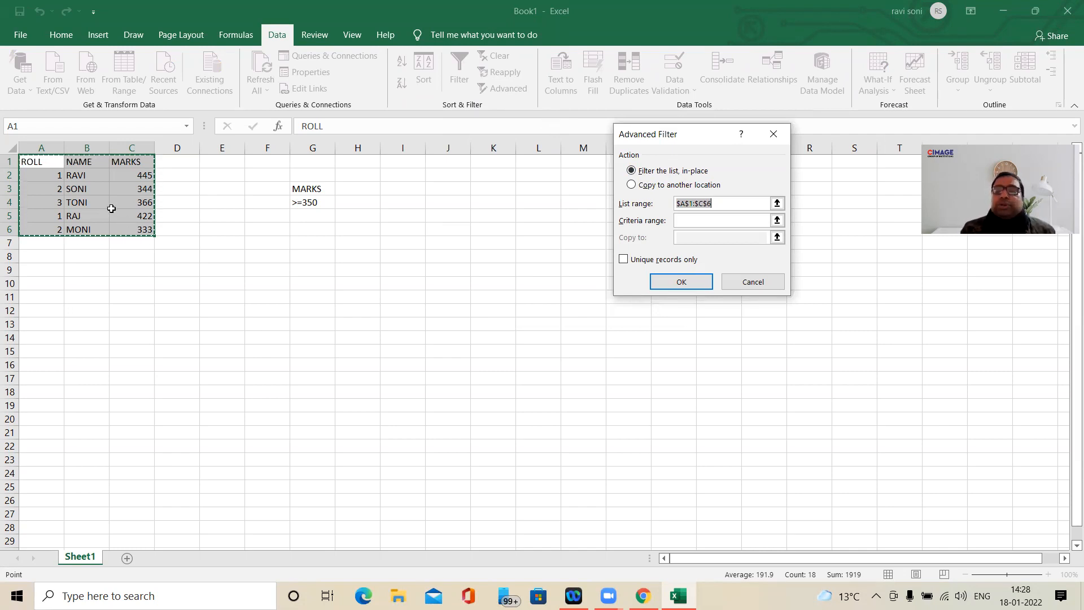
- Run the advanced filter to copy records meeting the criteria in G3:G4 to another location starting at I11
click(631, 186)
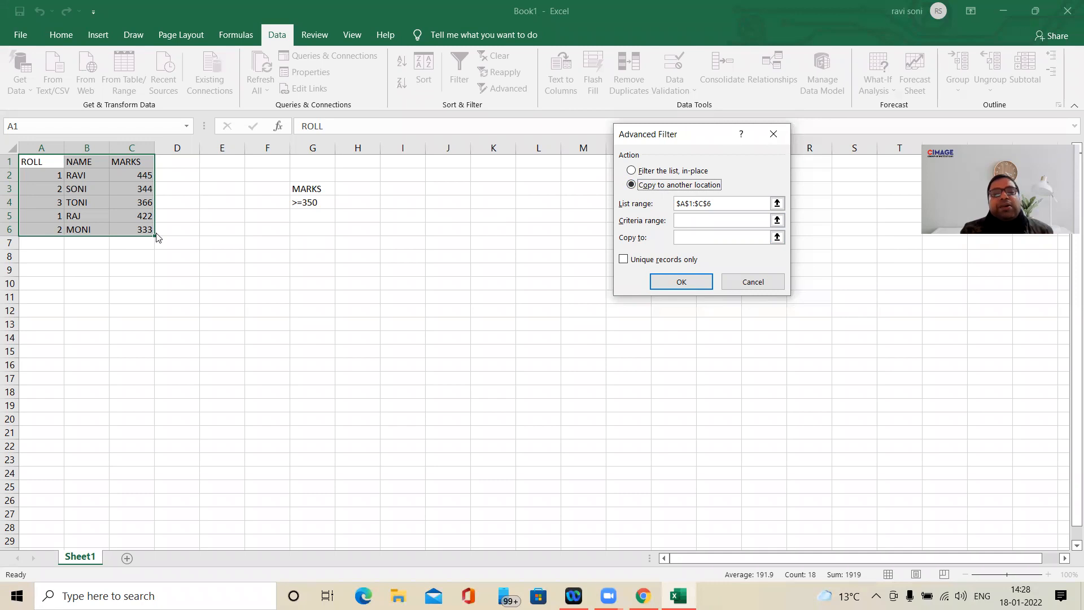
click(690, 221)
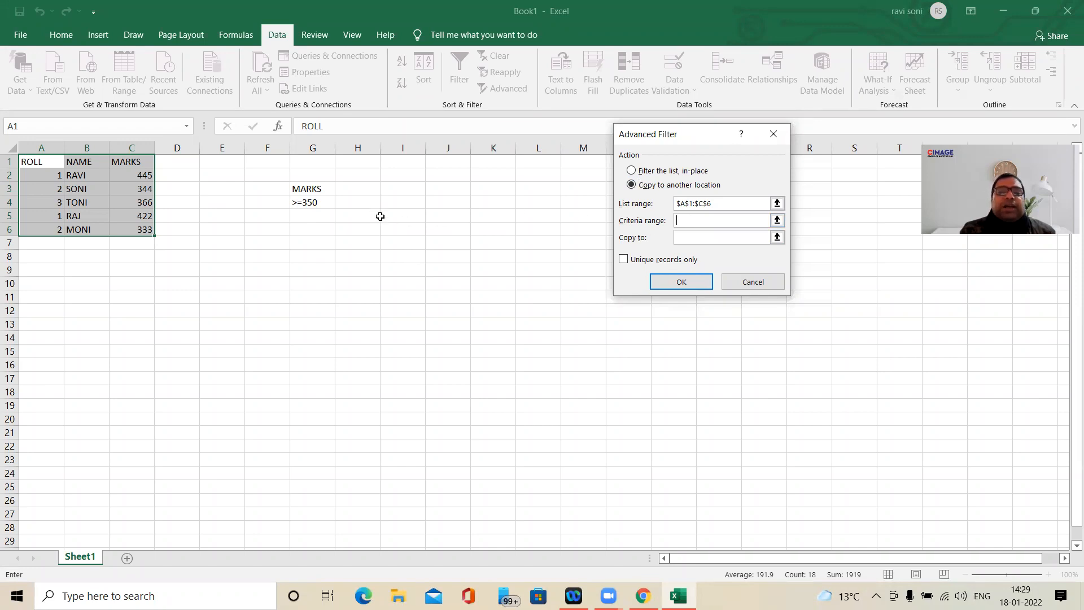
drag(303, 190, 304, 200)
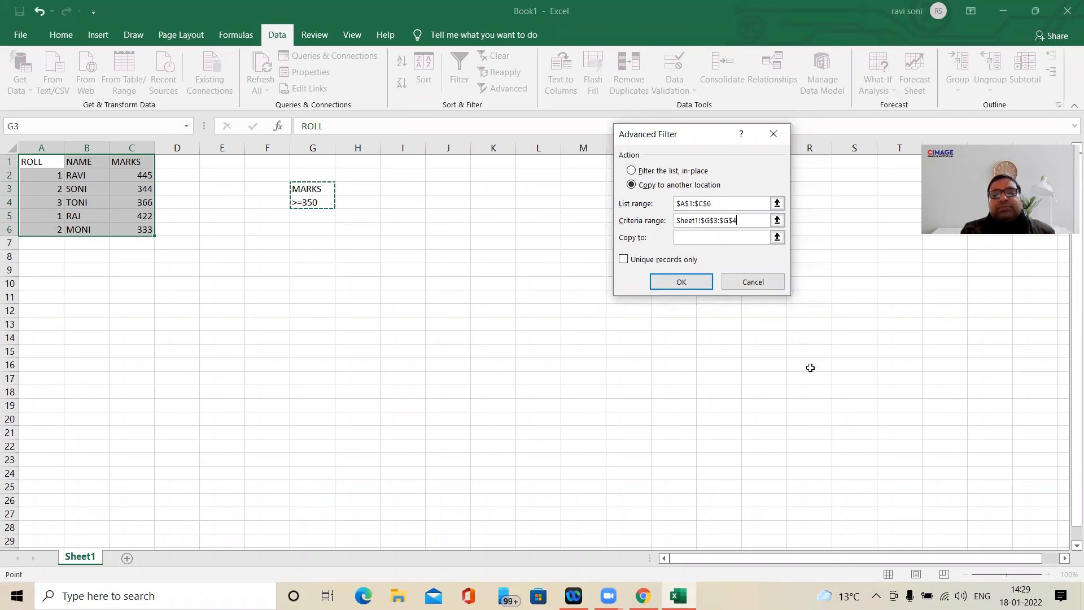
click(690, 241)
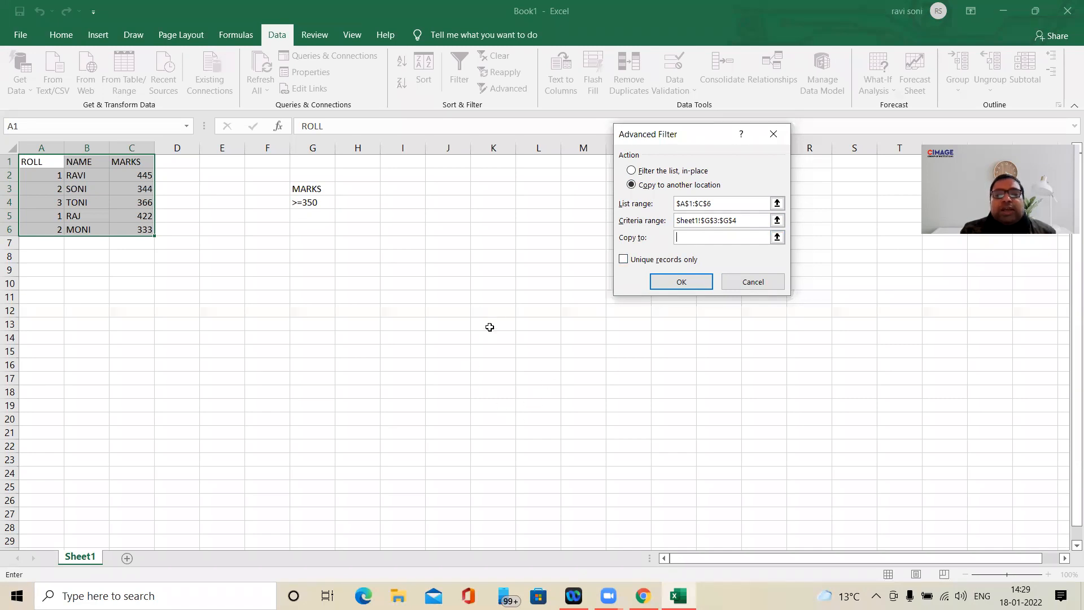
click(398, 296)
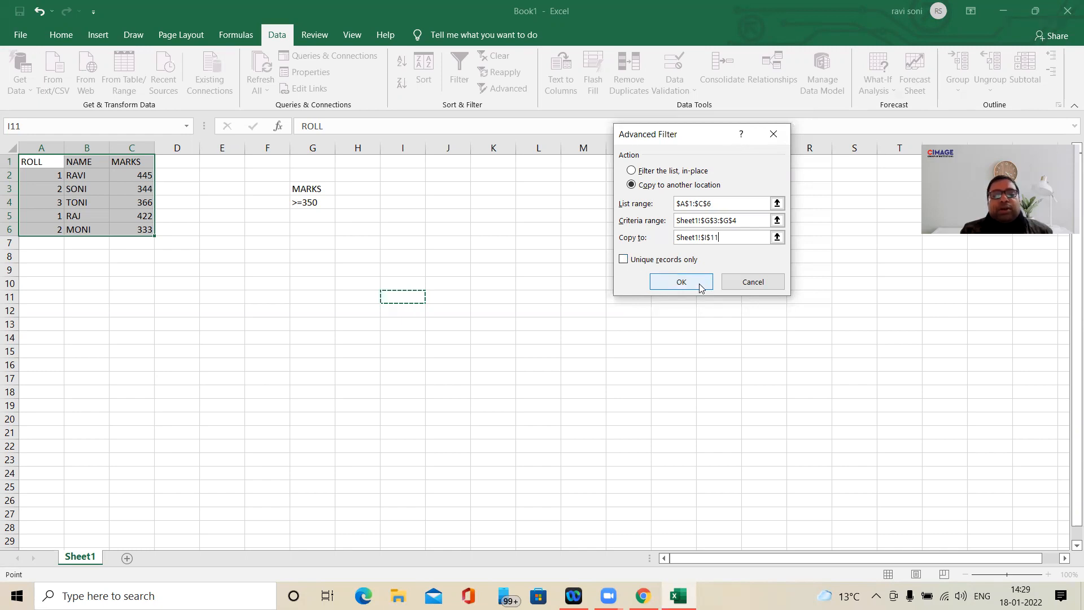
click(682, 282)
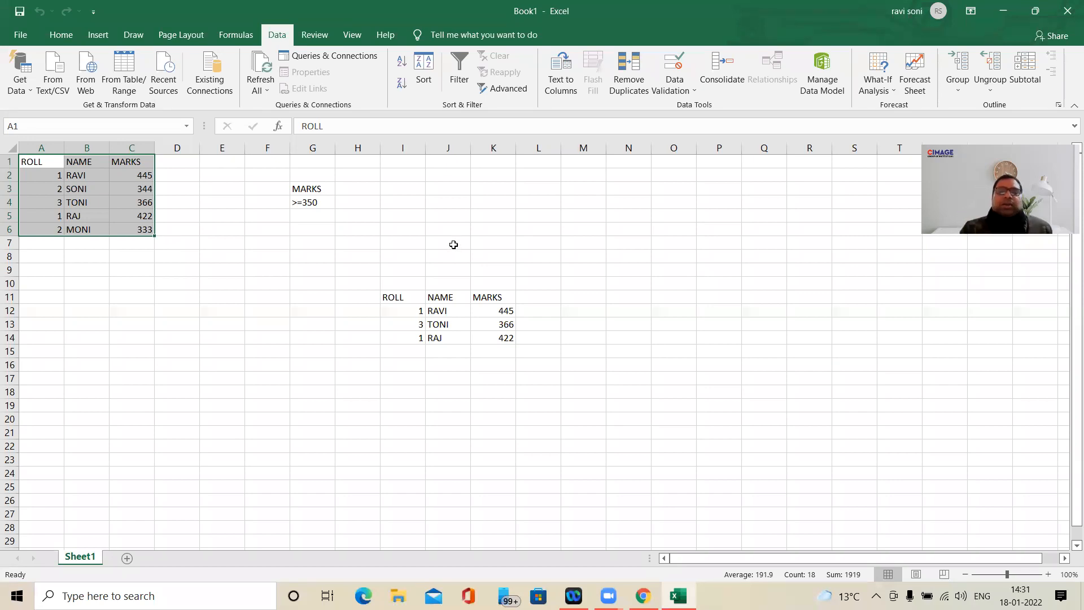
- Delete the filtered records copied to I11:K14
click(412, 298)
drag(411, 299, 495, 337)
key(Delete)
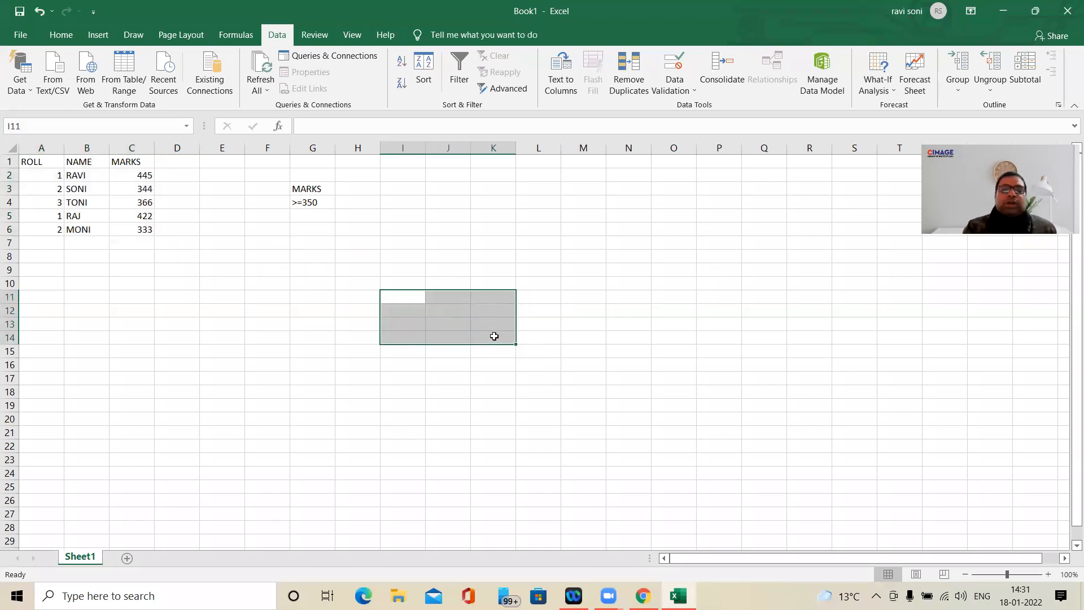
click(579, 266)
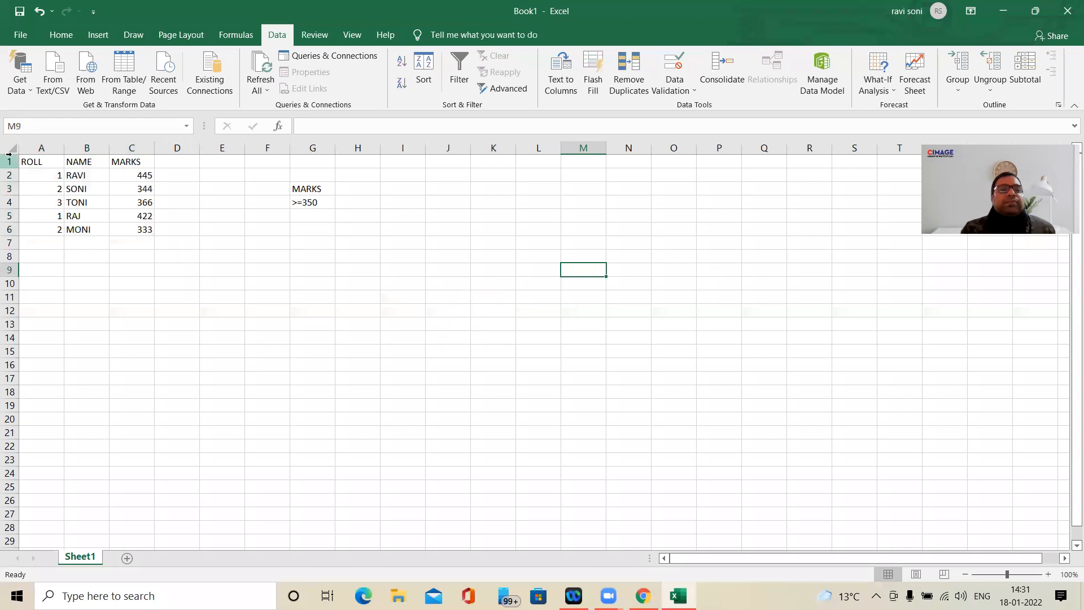
- Run an advanced filter on A1:C6 with criteria G3:G4, copying unique records only to I11
click(51, 162)
drag(52, 162, 130, 229)
click(503, 88)
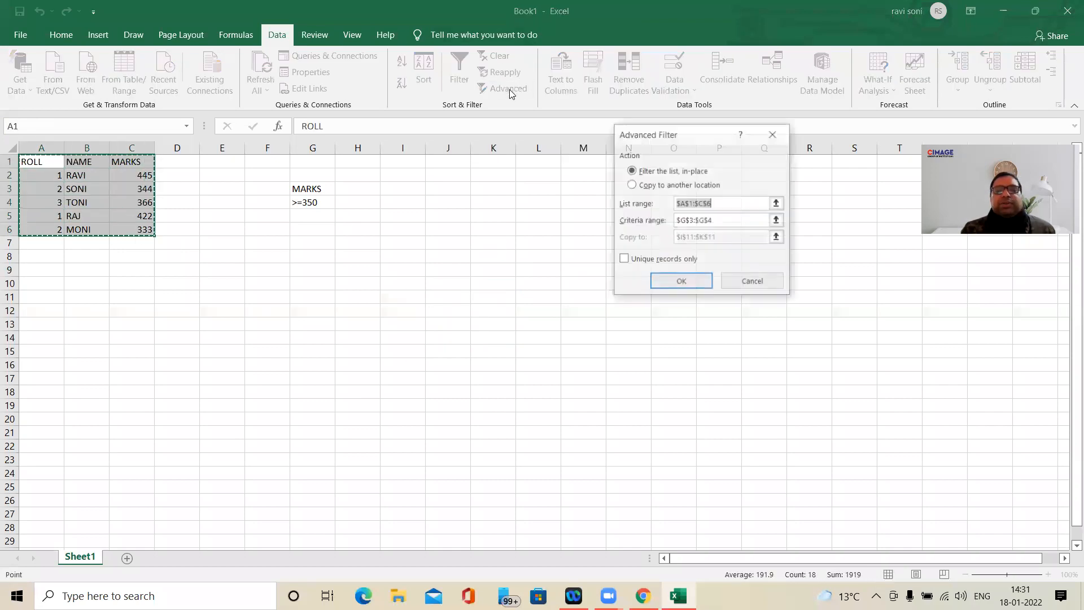
click(633, 185)
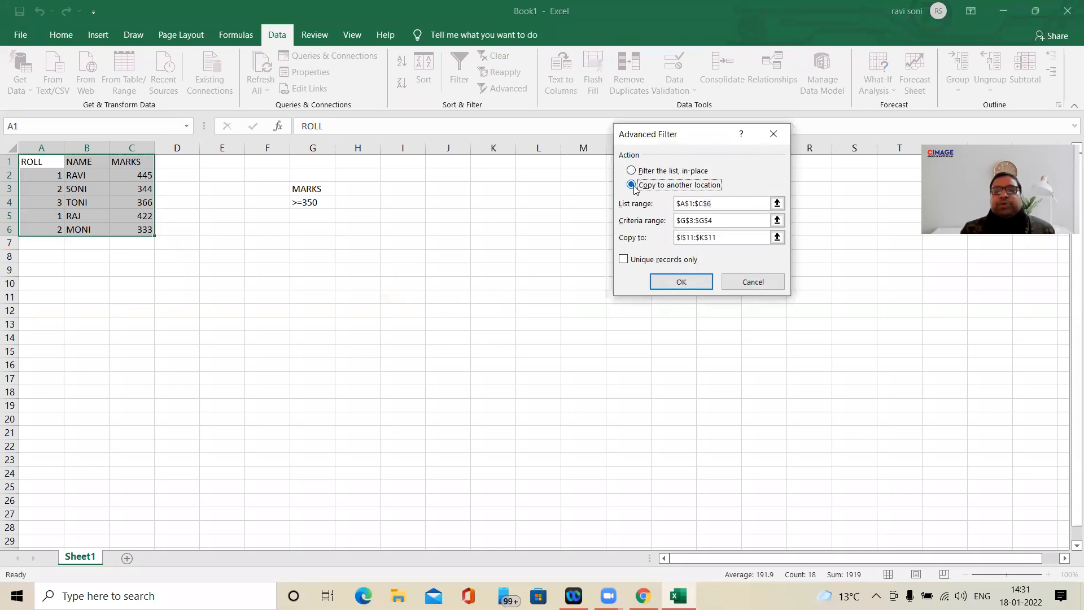
drag(720, 222, 667, 222)
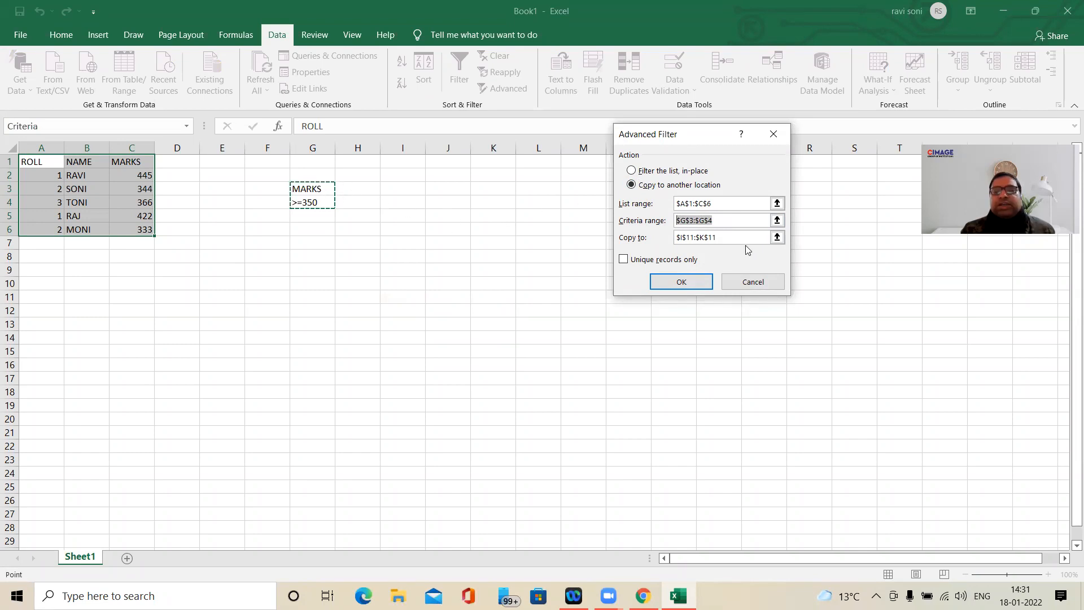
click(729, 237)
drag(728, 237, 670, 237)
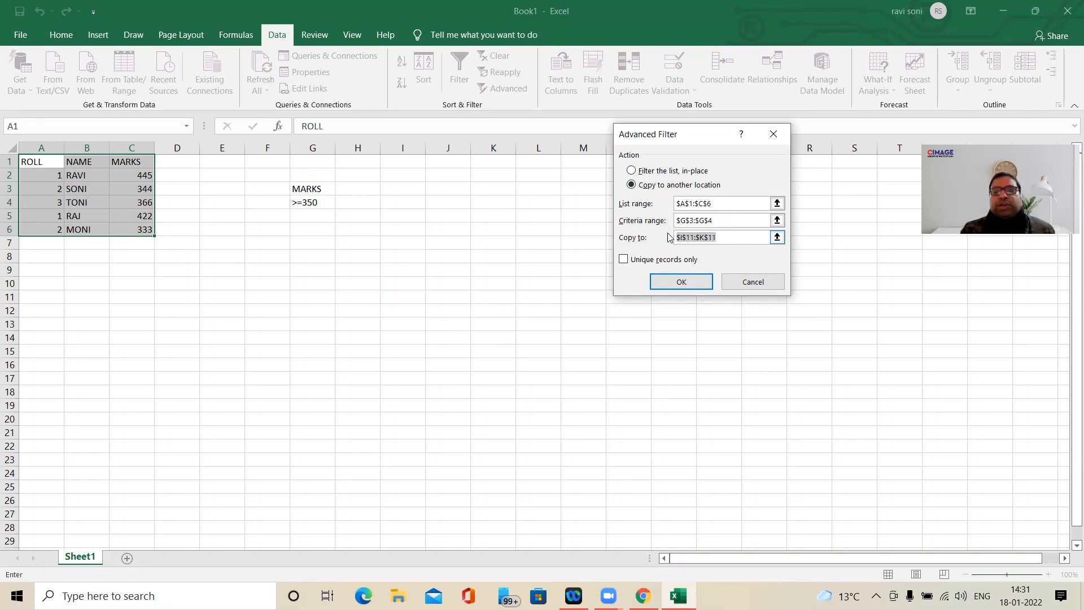
click(391, 296)
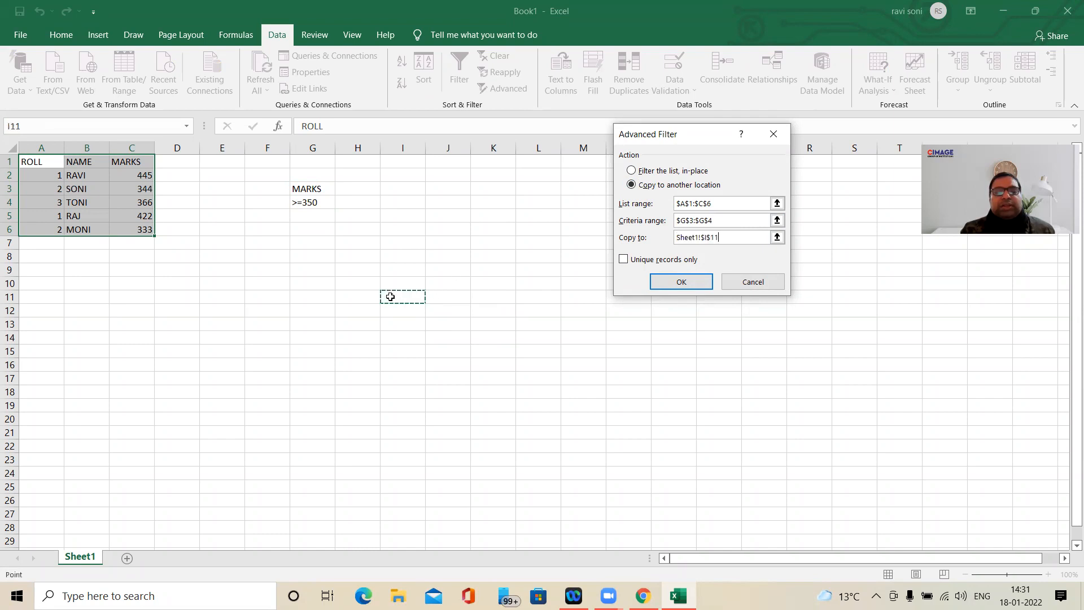
click(627, 263)
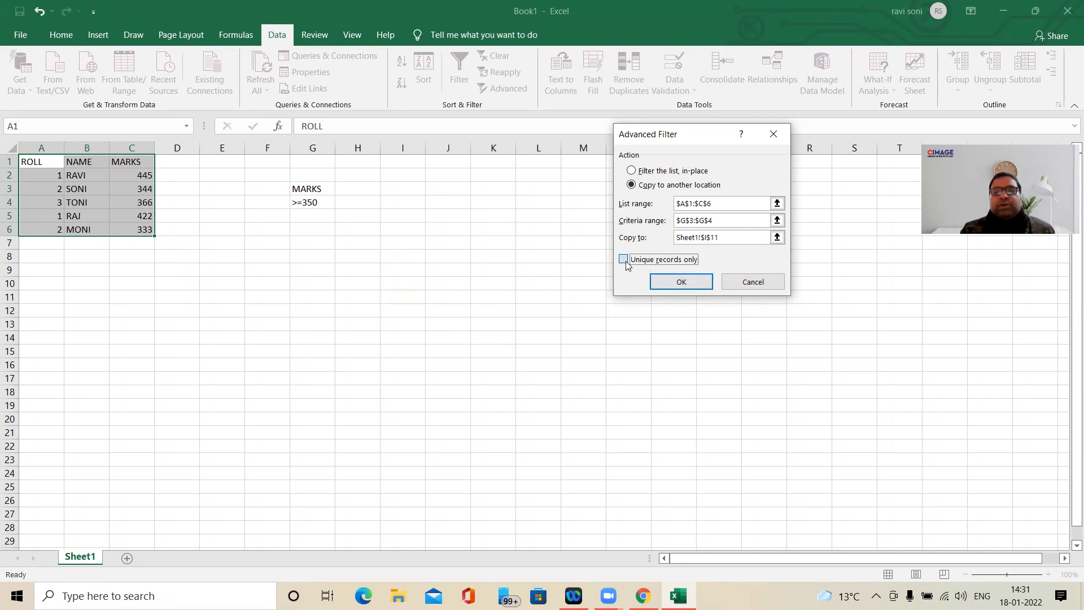
click(680, 283)
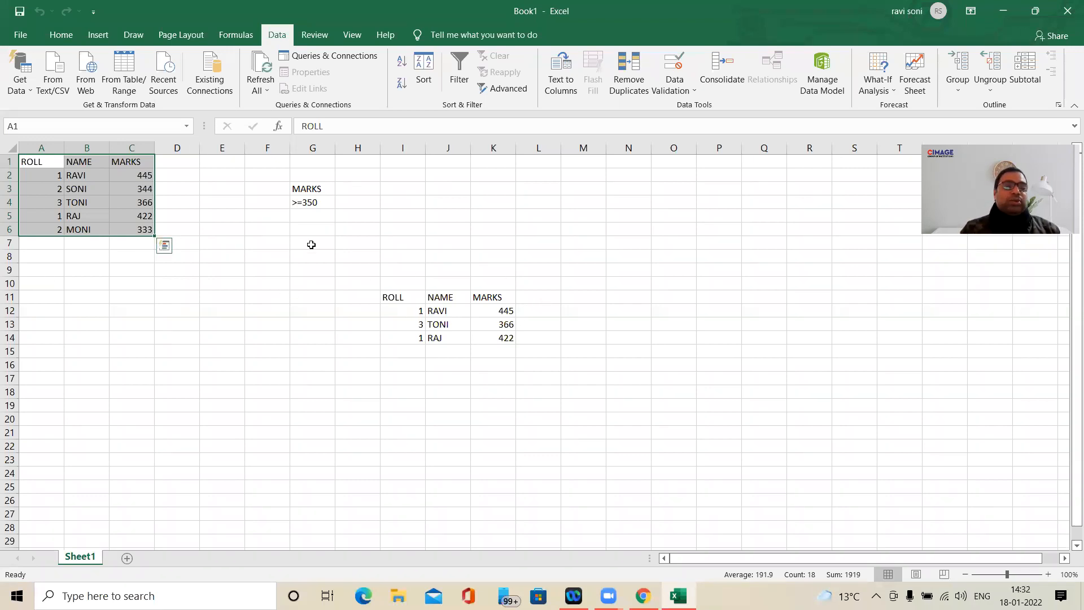
- Add a duplicate of the first student's record in row 7, with roll 1, the same name and marks 445
click(47, 242)
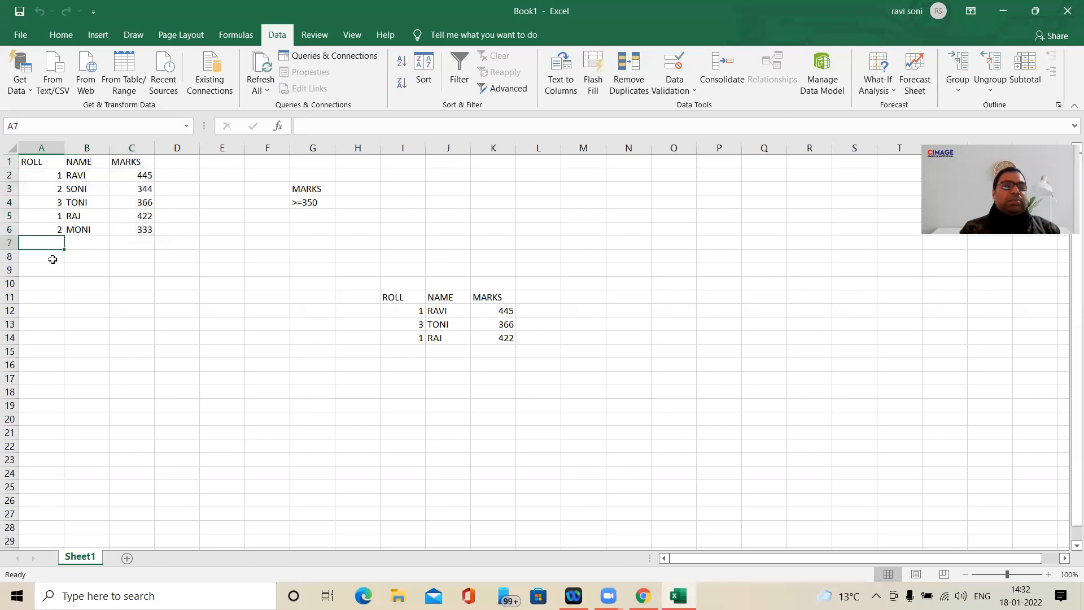
text(1)
key(Tab)
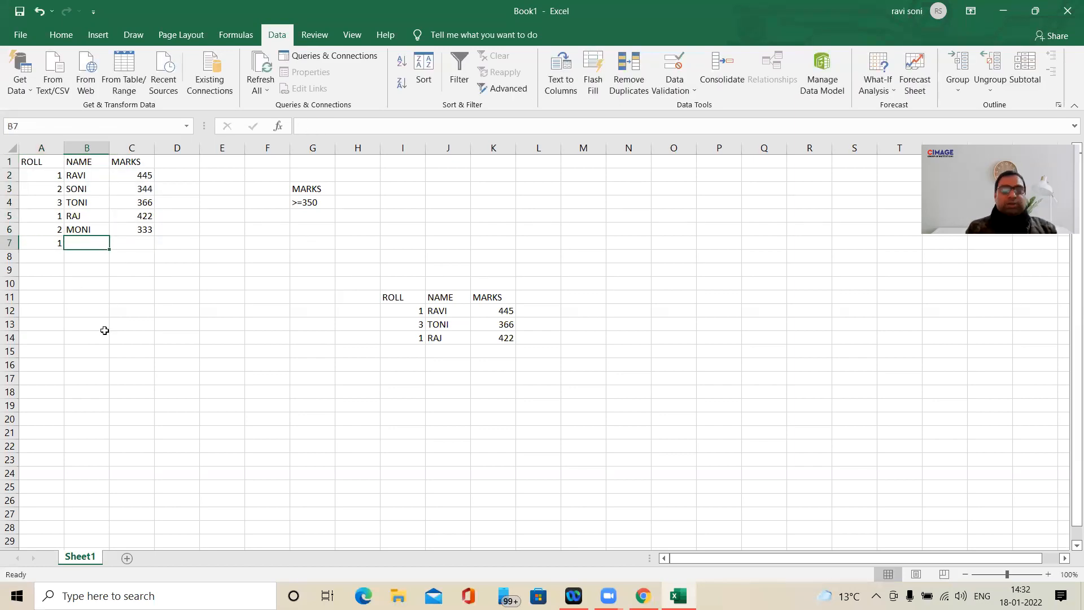
text(RAVI)
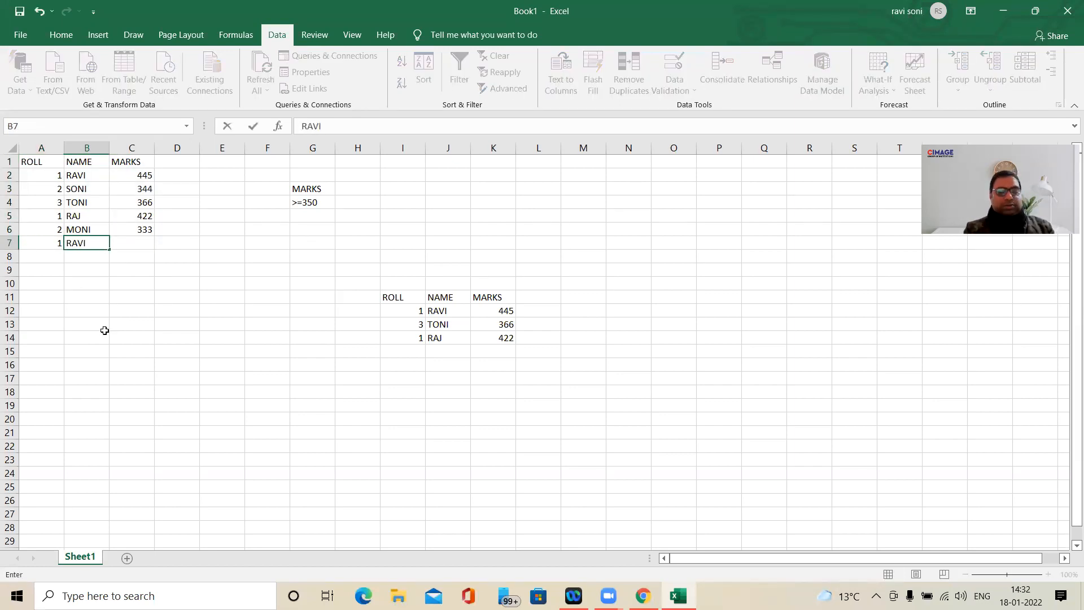
key(Tab)
text(445)
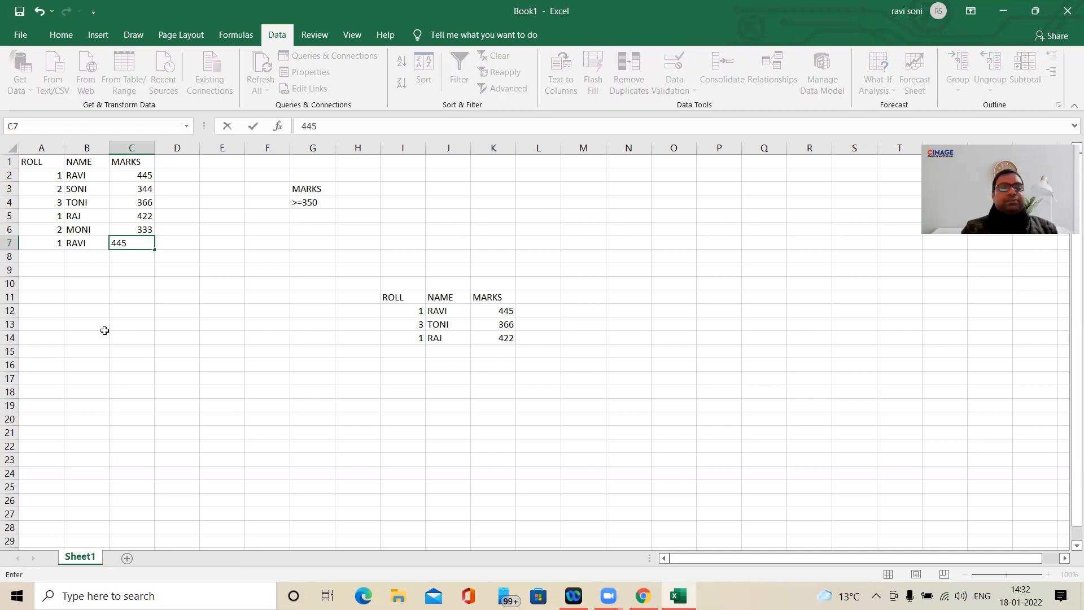
click(202, 338)
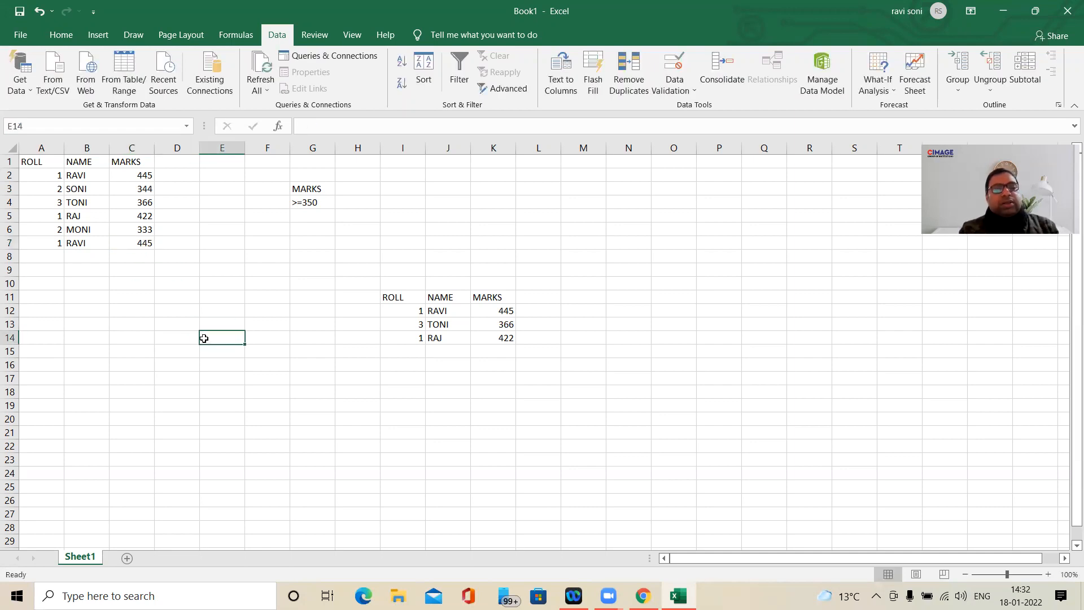
- Clear the copied filter results from I11:K15
drag(404, 298, 514, 350)
key(Delete)
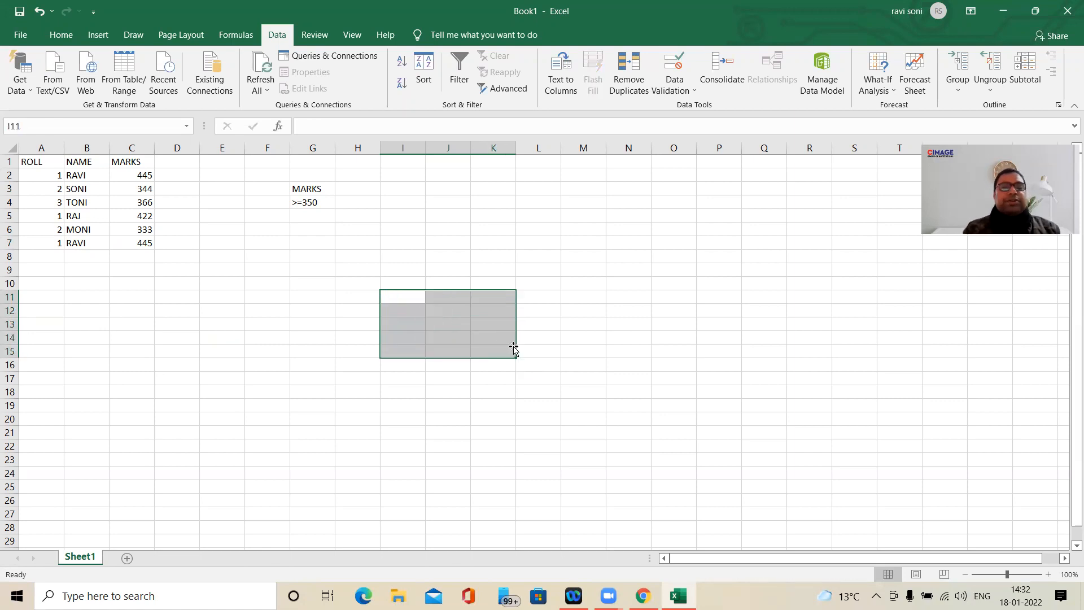
click(399, 265)
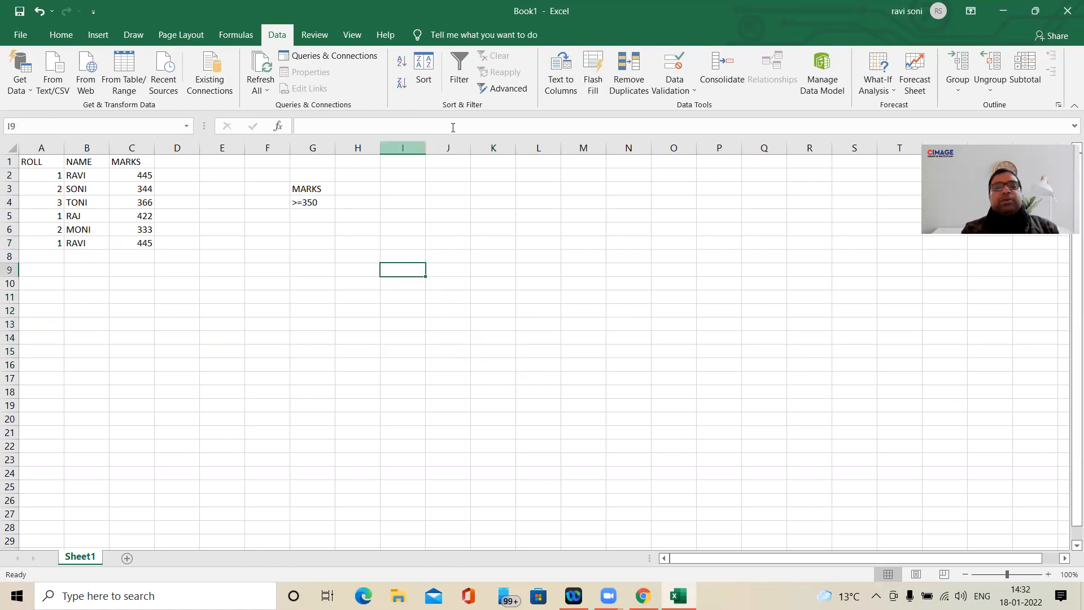
- Start an advanced filter on the student table with criteria range G3:G4, set to copy to another location
drag(51, 162, 146, 252)
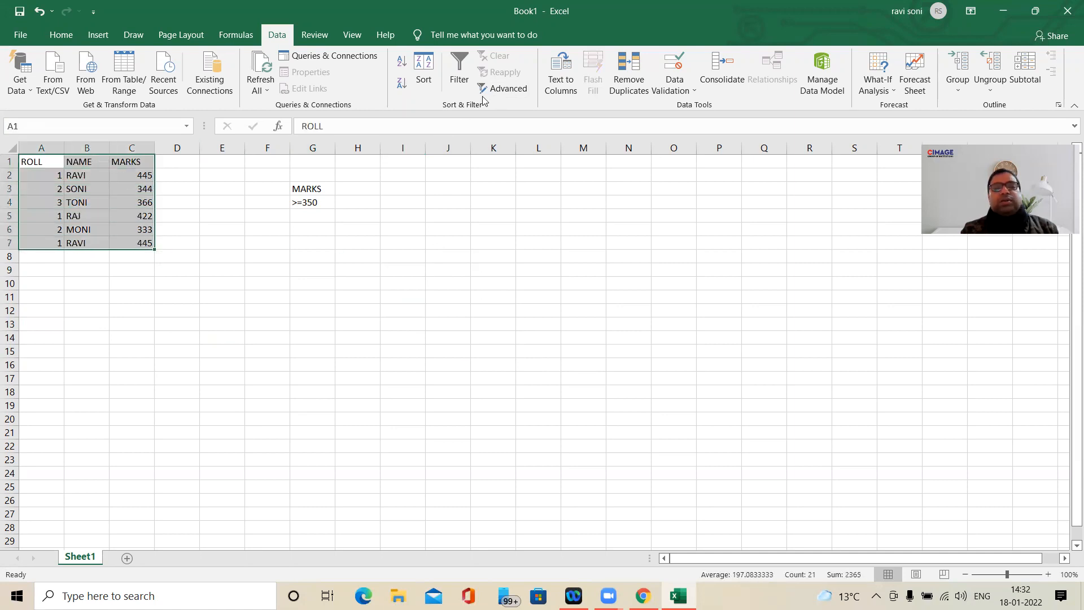
click(500, 89)
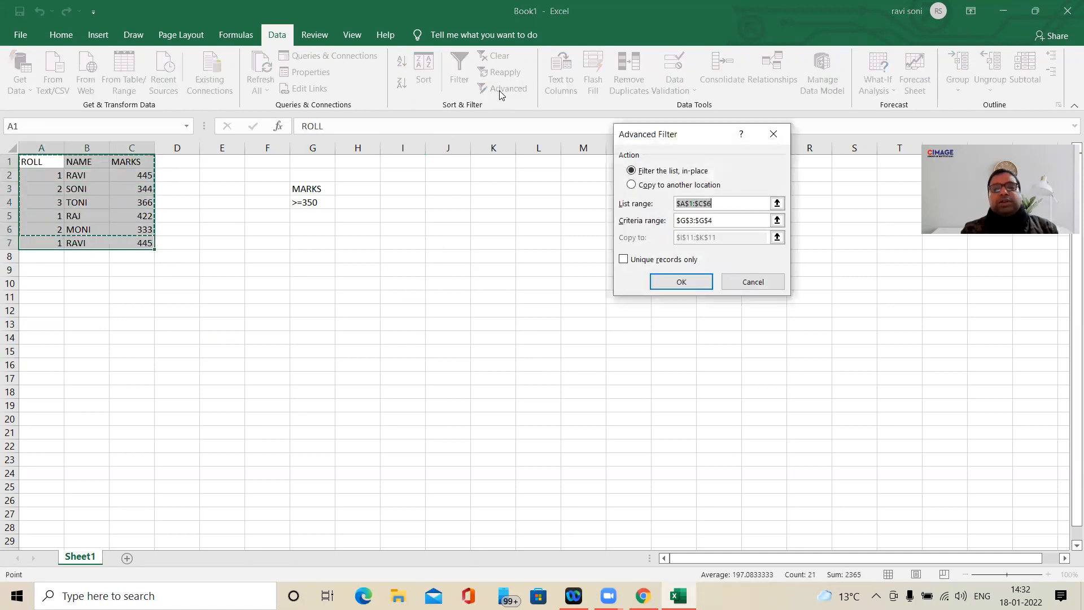
click(722, 221)
drag(722, 221, 677, 220)
drag(319, 190, 315, 204)
click(733, 239)
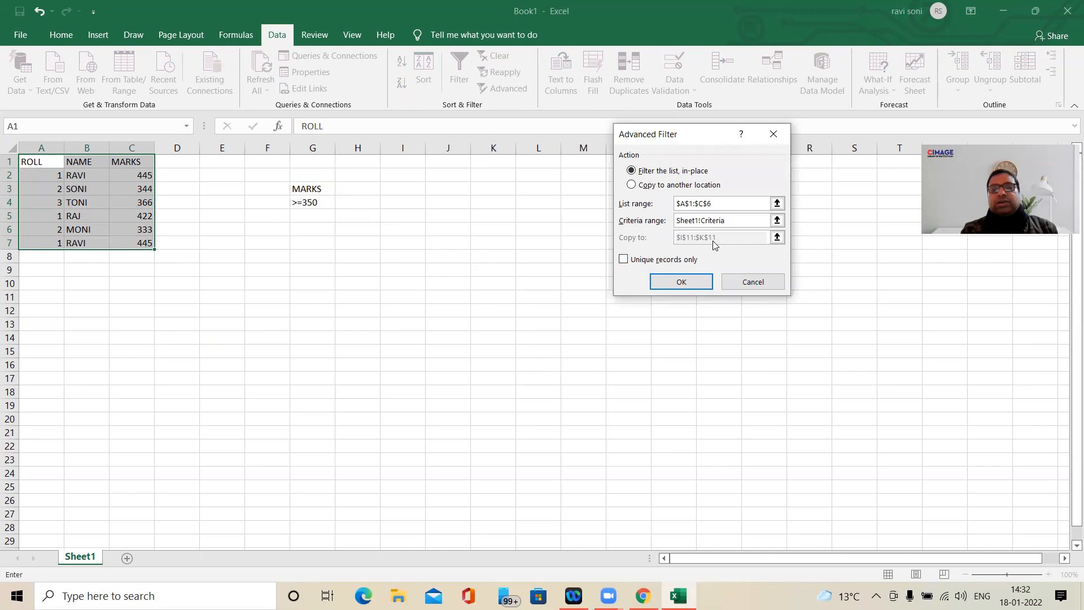
click(633, 185)
click(727, 238)
- Clear the advanced filter's criteria range and pick the MARKS >=350 cells G3:G4 again
click(731, 221)
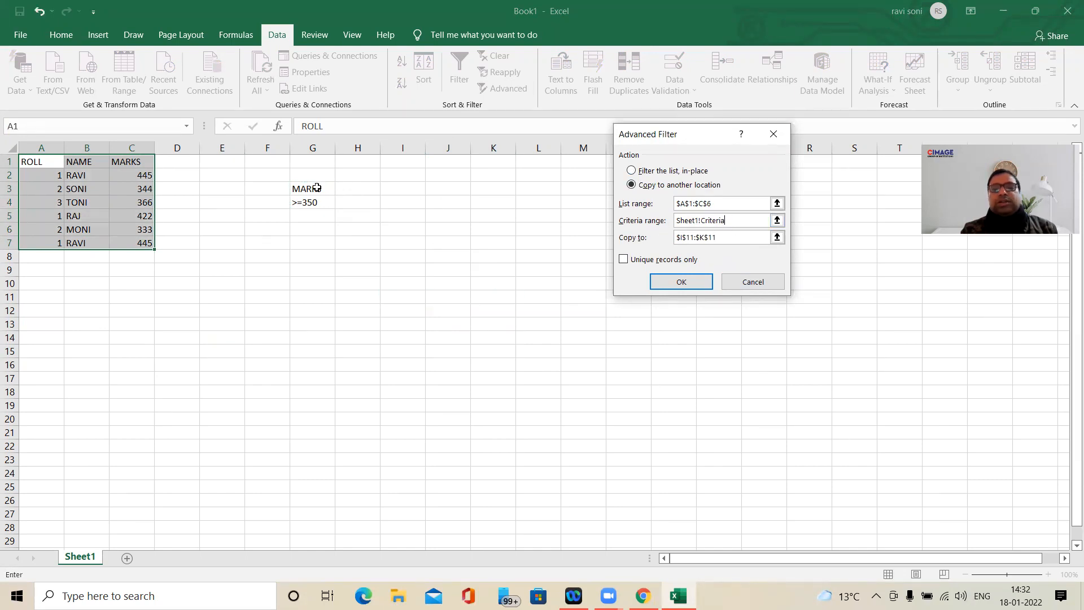
drag(725, 220, 681, 220)
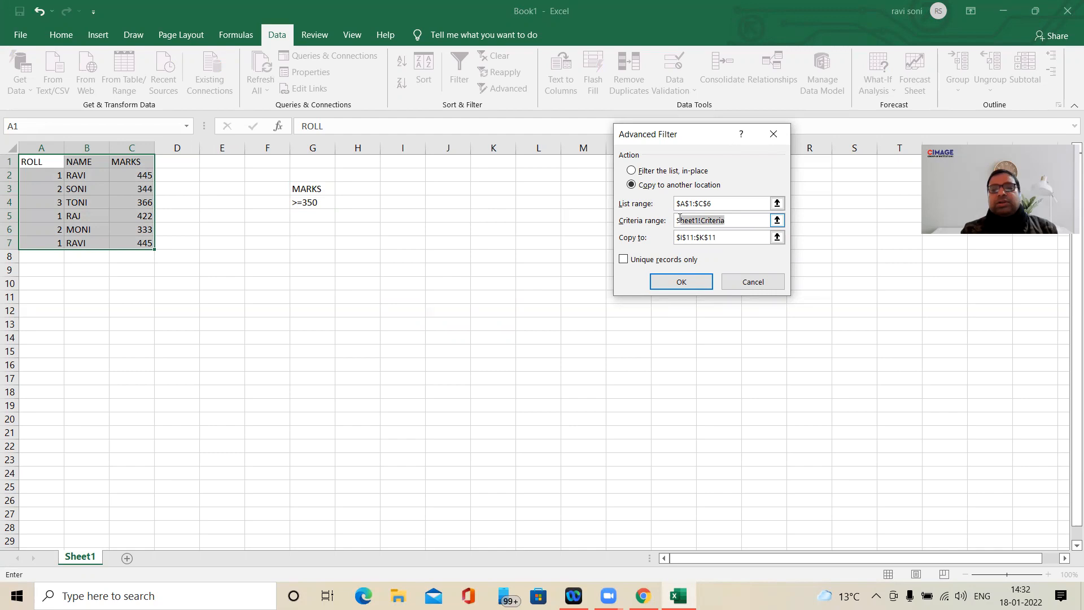
click(327, 193)
drag(327, 192, 323, 204)
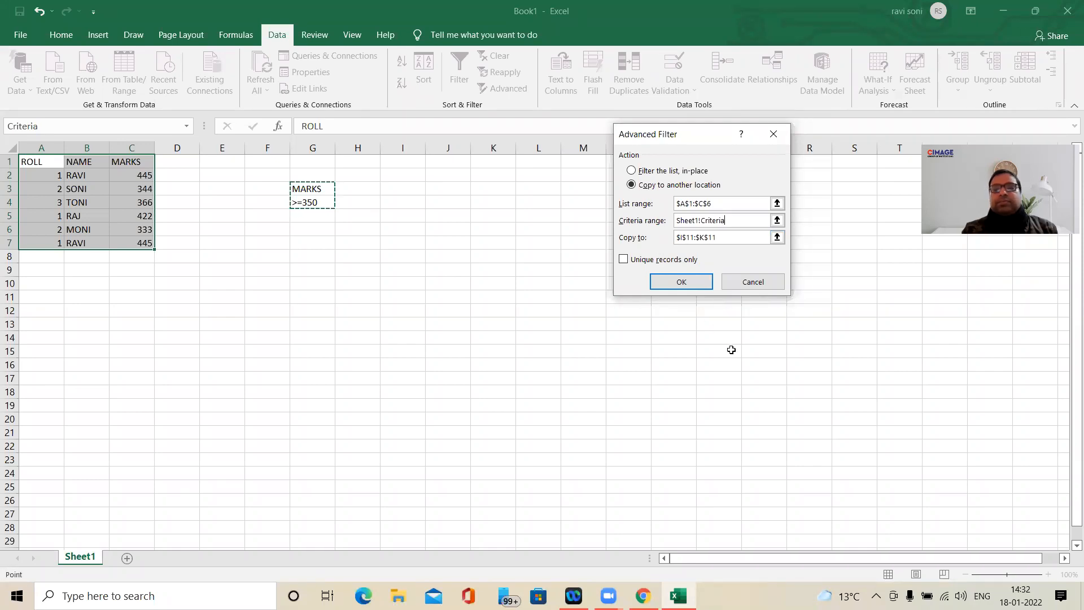
key(BackSpace)
key(BackSpace)
key(BackSpace)
key(BackSpace)
key(BackSpace)
key(BackSpace)
key(BackSpace)
key(BackSpace)
key(BackSpace)
key(BackSpace)
key(BackSpace)
key(BackSpace)
key(BackSpace)
key(BackSpace)
key(BackSpace)
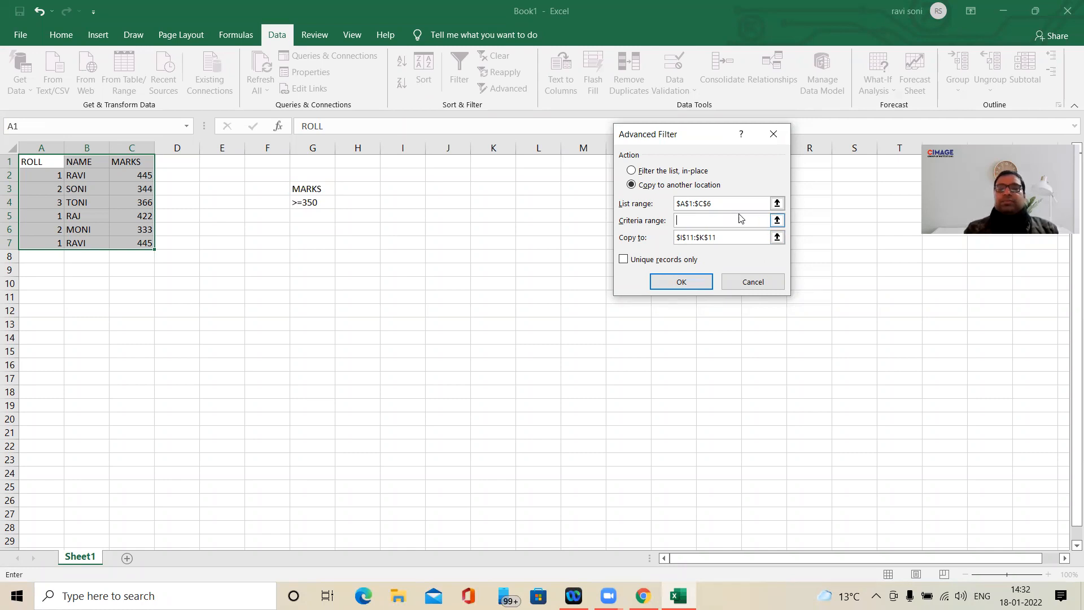
click(693, 220)
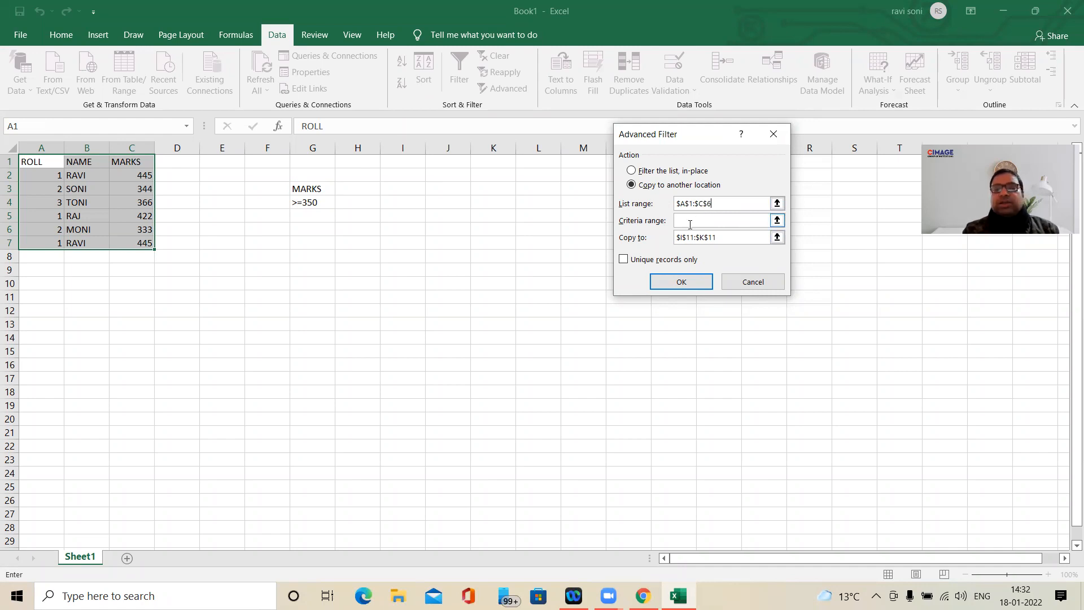
drag(335, 192, 334, 201)
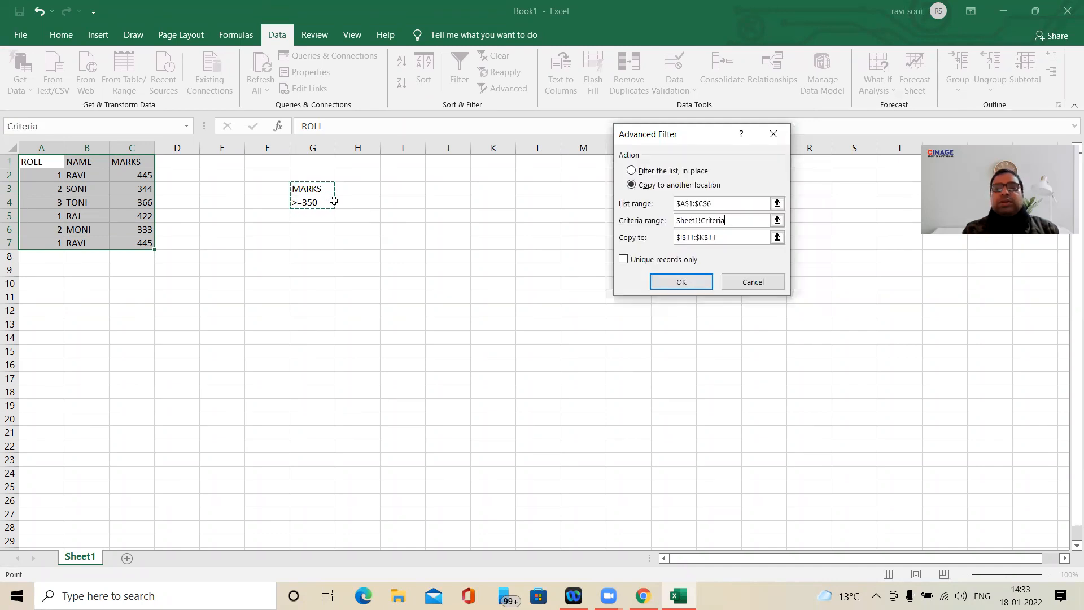
- Set the copy destination to H10, restrict to unique records only, and run the advanced filter
click(727, 238)
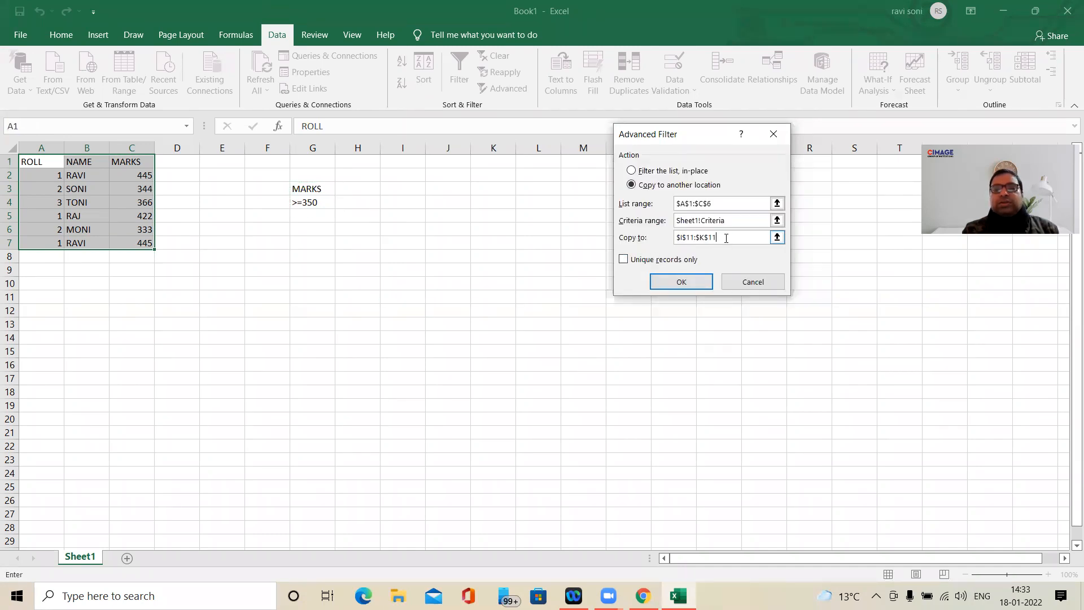
drag(713, 238, 674, 238)
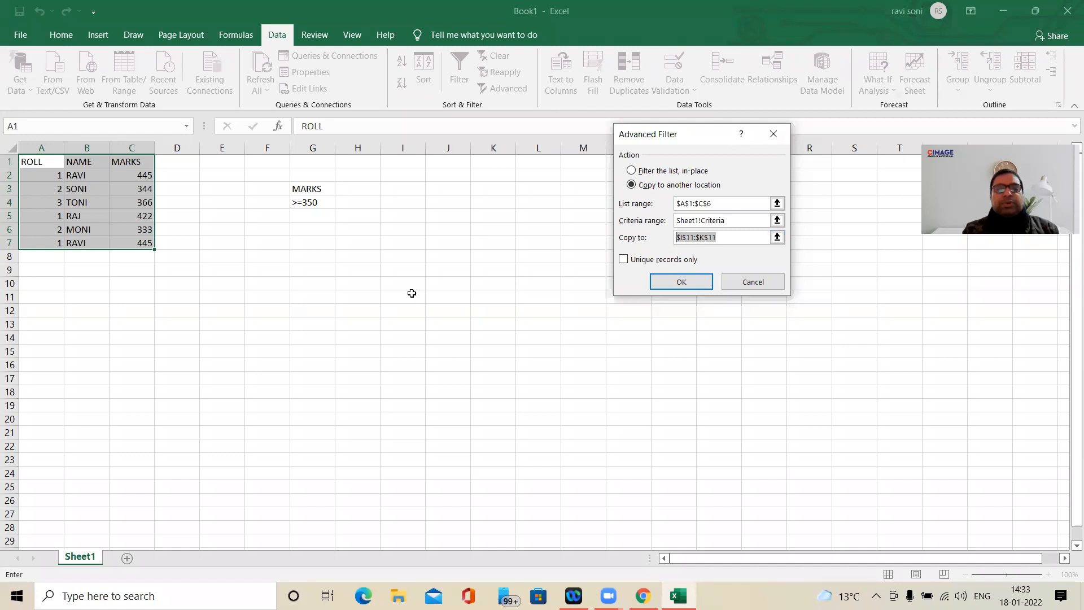
click(362, 283)
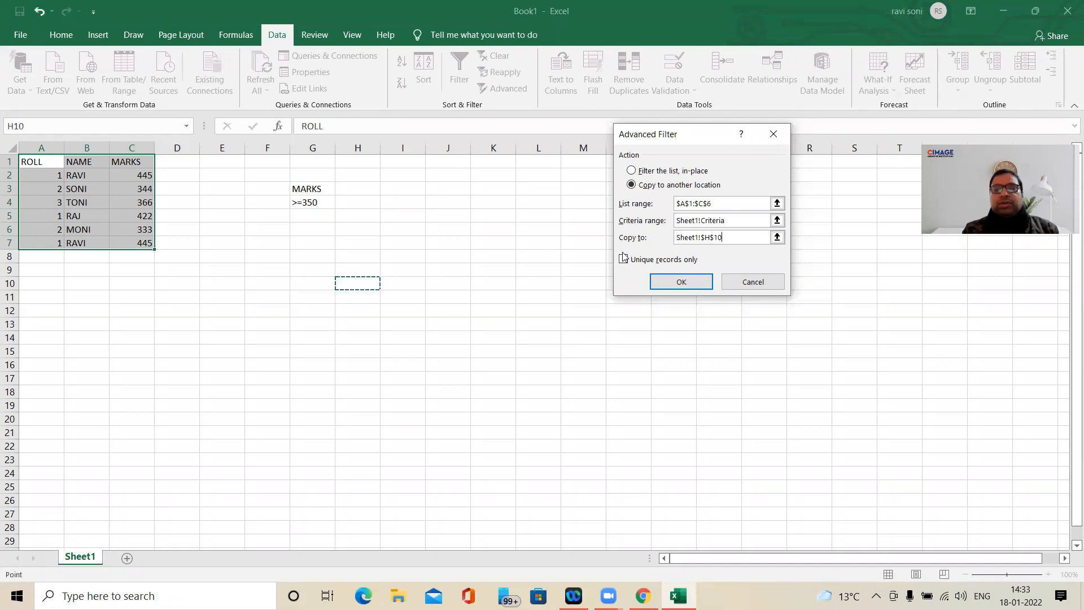
click(624, 260)
click(682, 282)
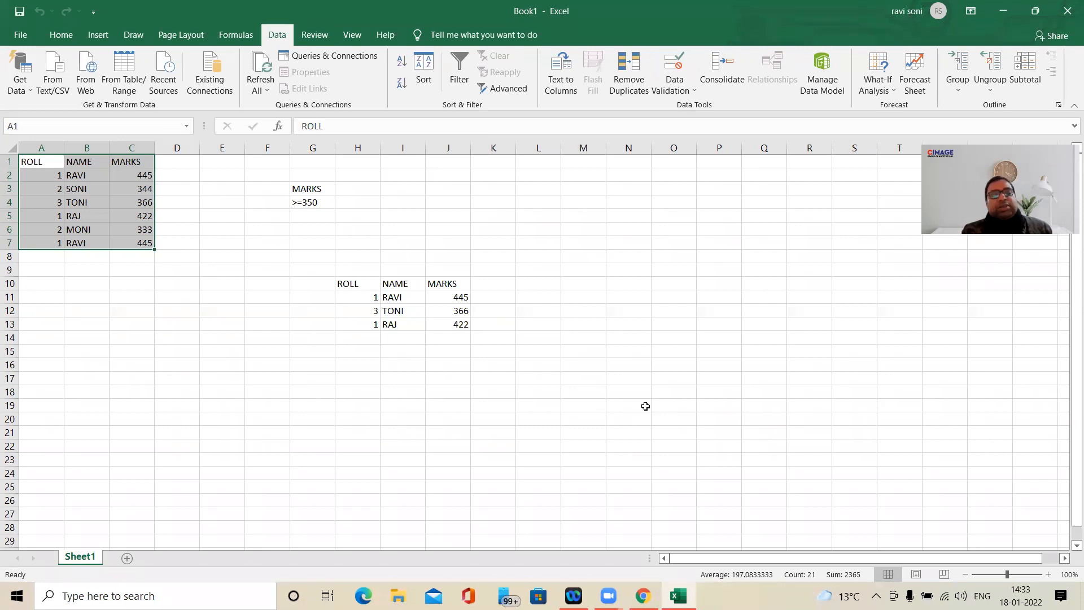
click(314, 190)
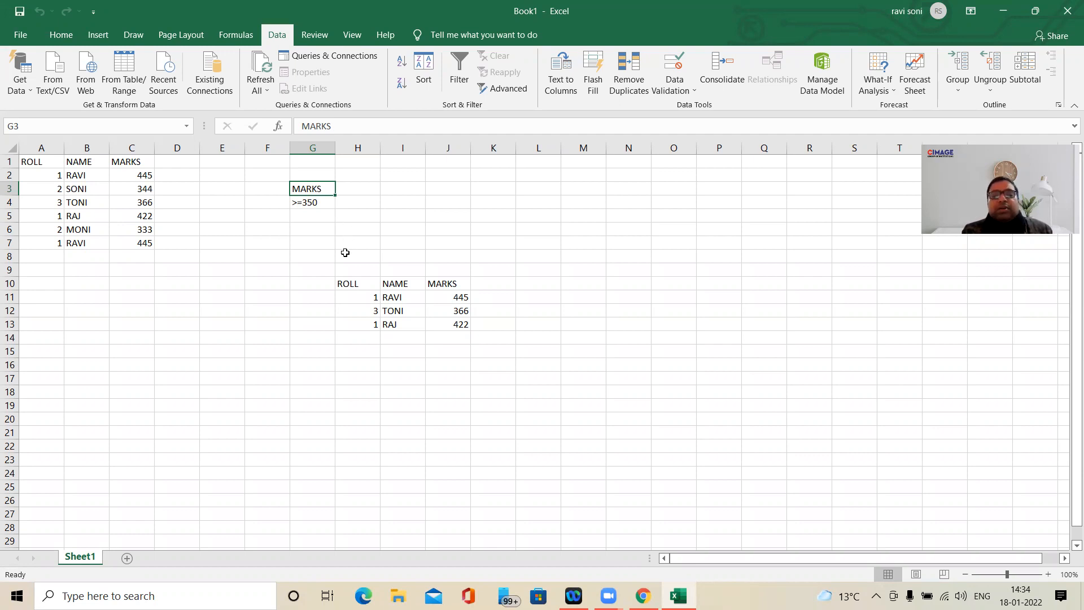
click(362, 285)
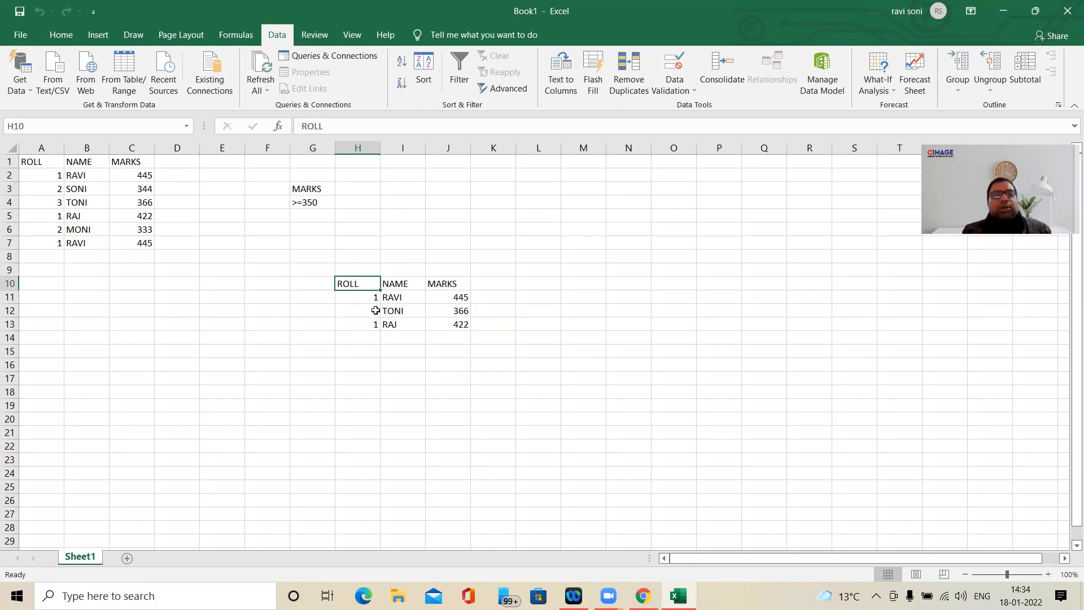
click(45, 162)
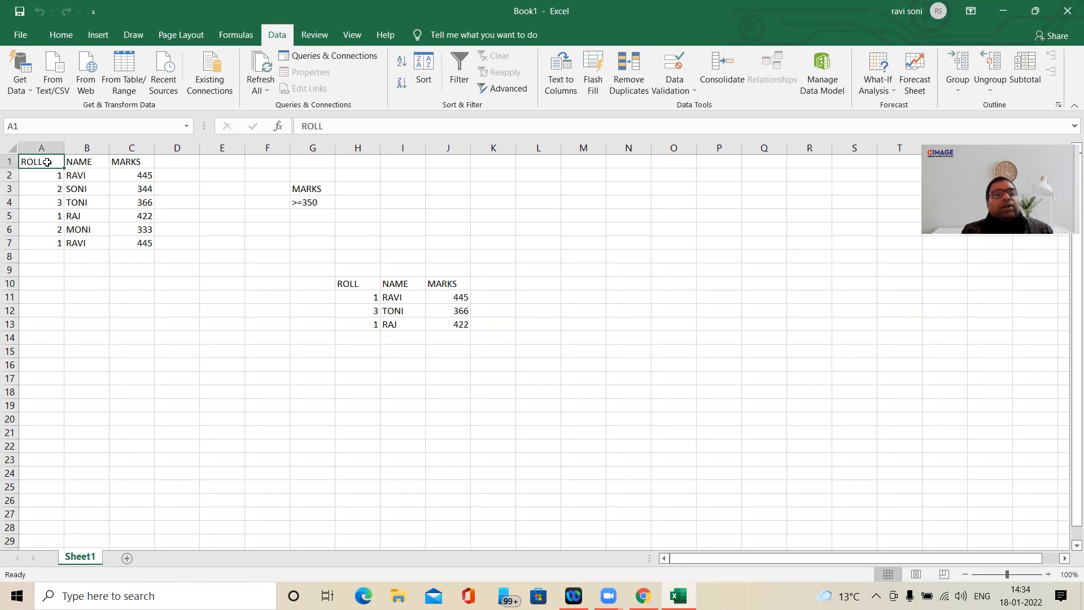
drag(47, 162, 545, 345)
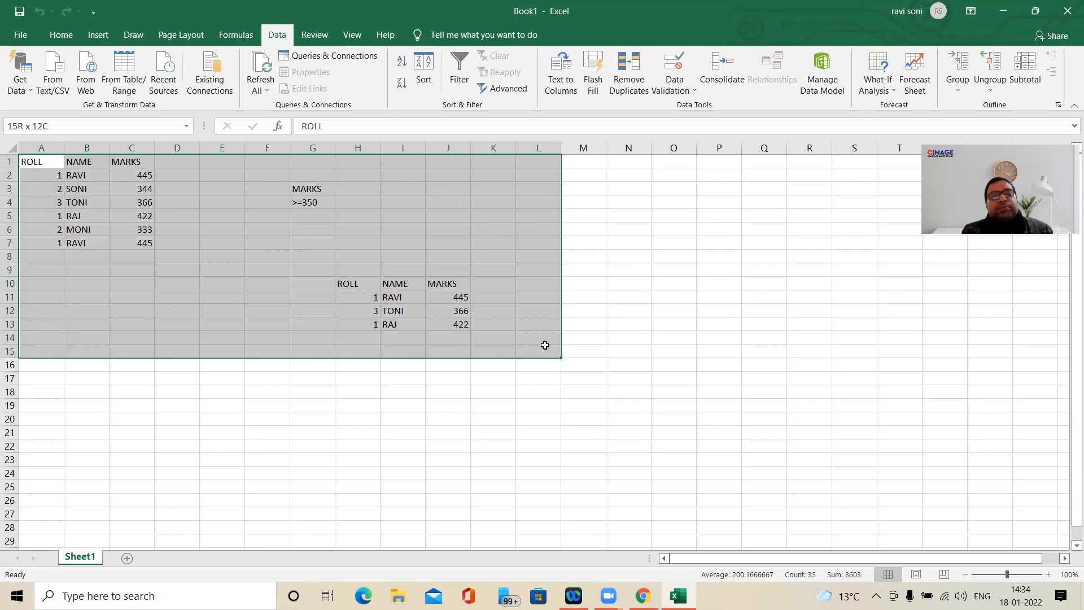
drag(545, 345, 545, 345)
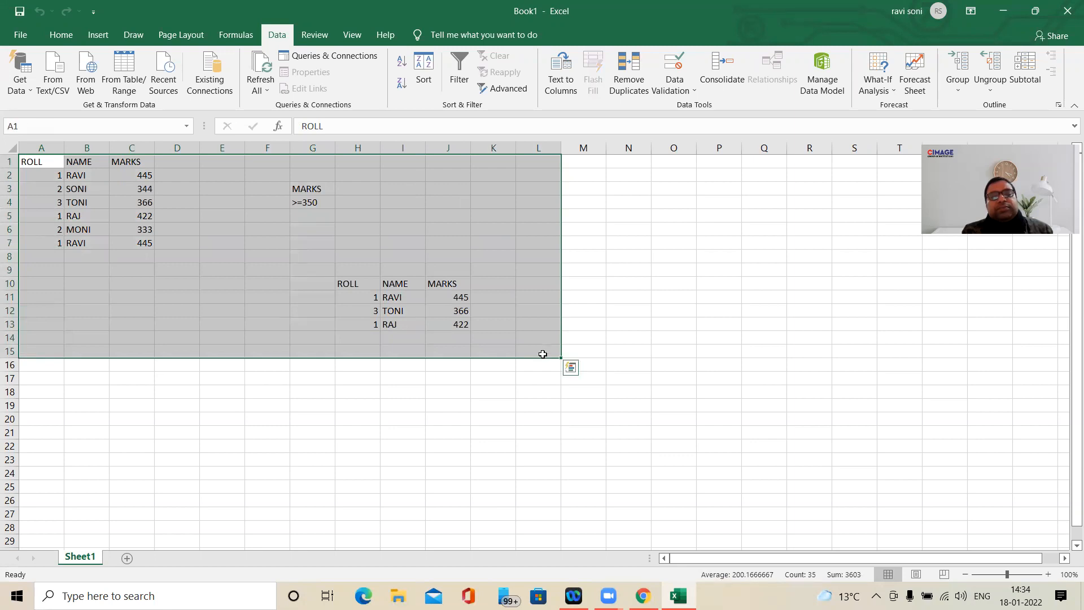
click(496, 391)
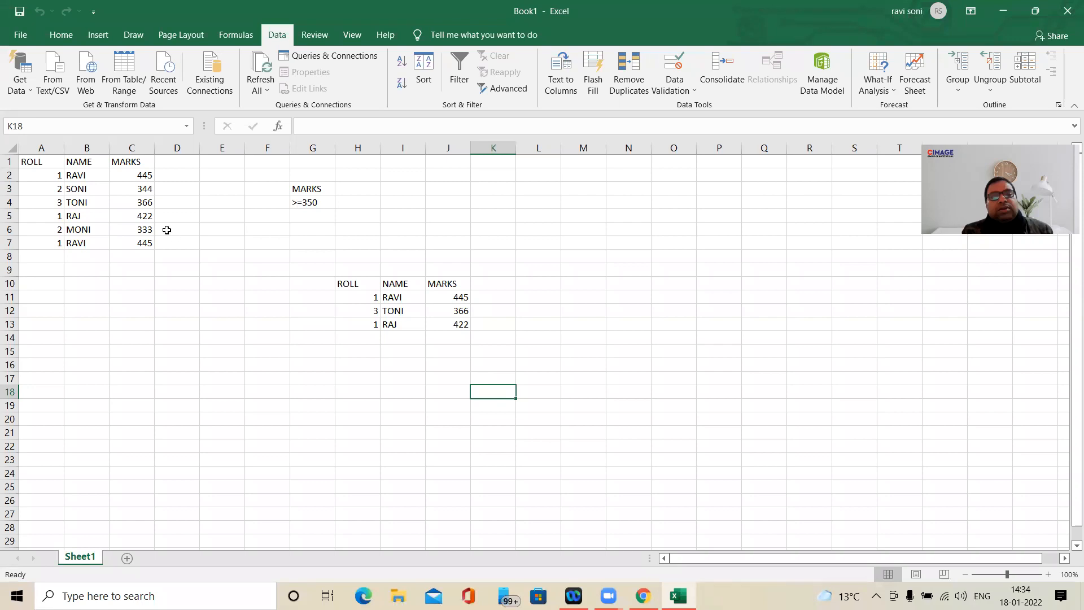
- Clear the student table, criteria and filter results from A1:J13
drag(41, 167, 460, 319)
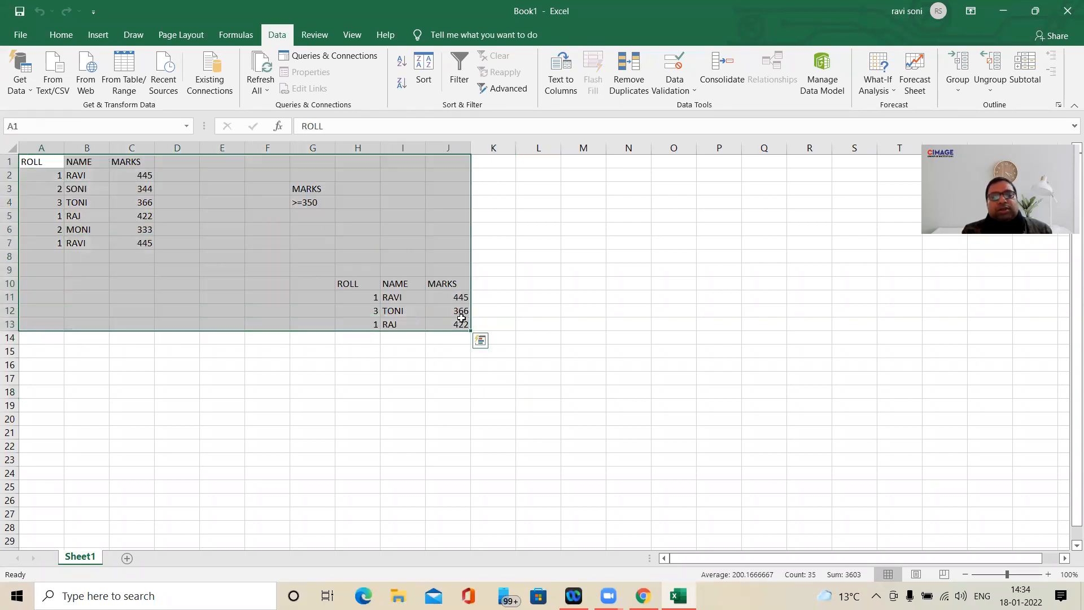
key(Delete)
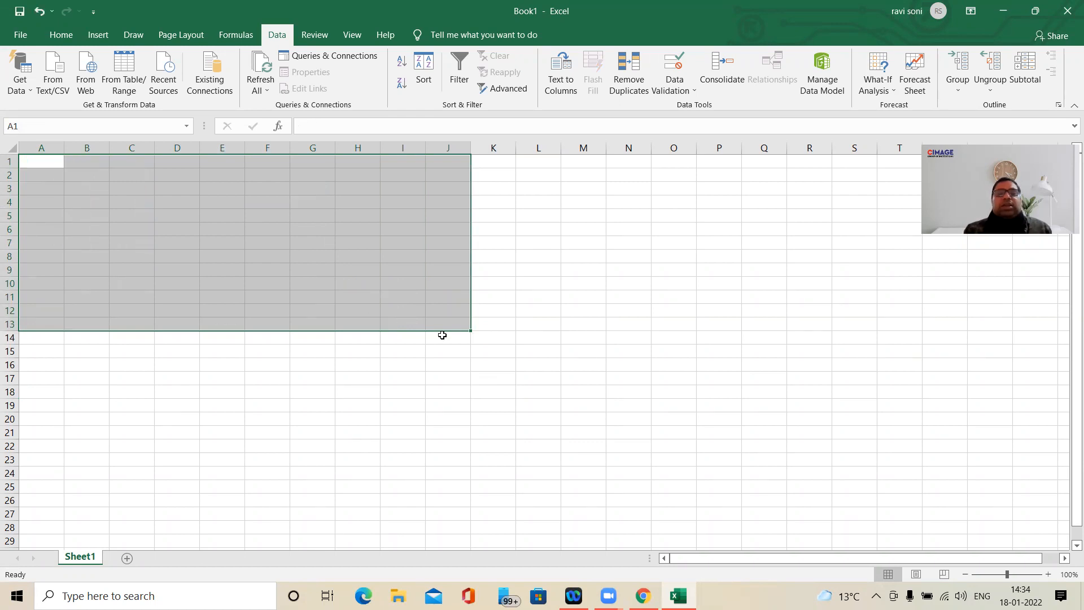
click(533, 298)
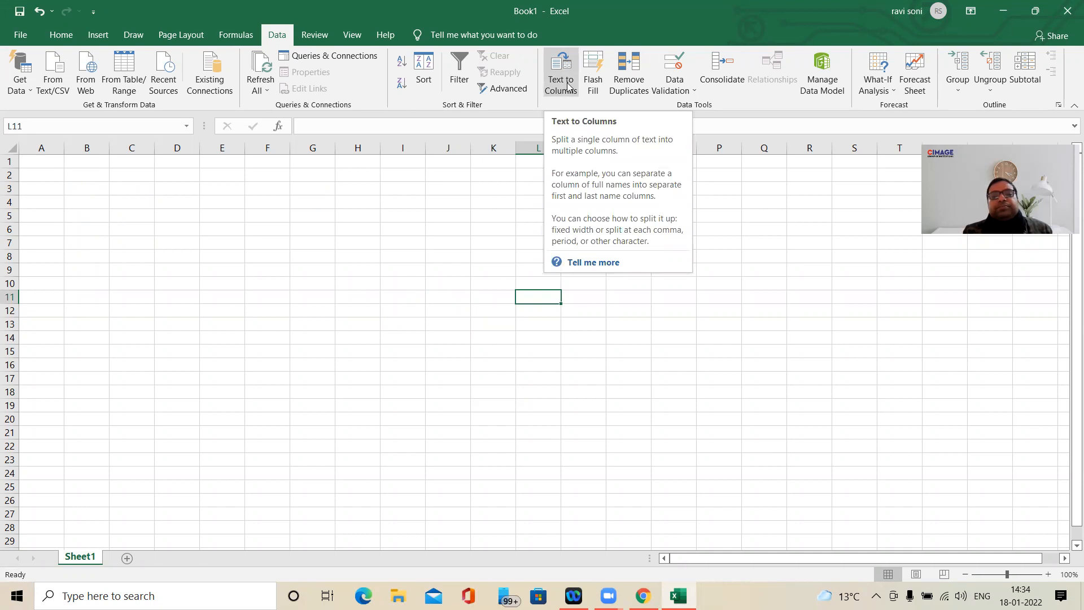
- Try to run Text to Columns on the empty cell L11
click(568, 87)
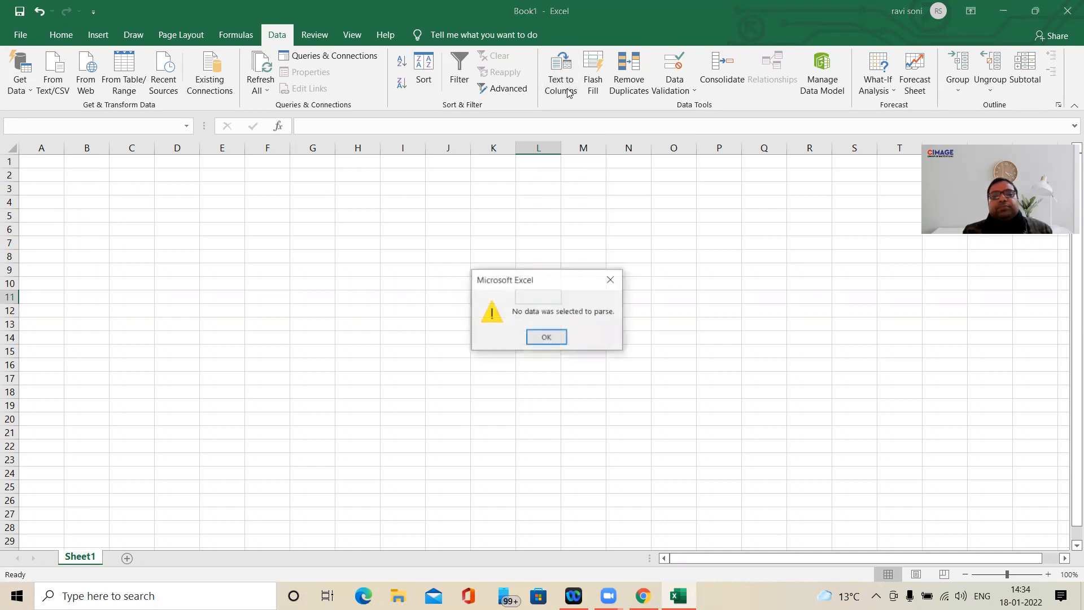
click(547, 337)
click(530, 201)
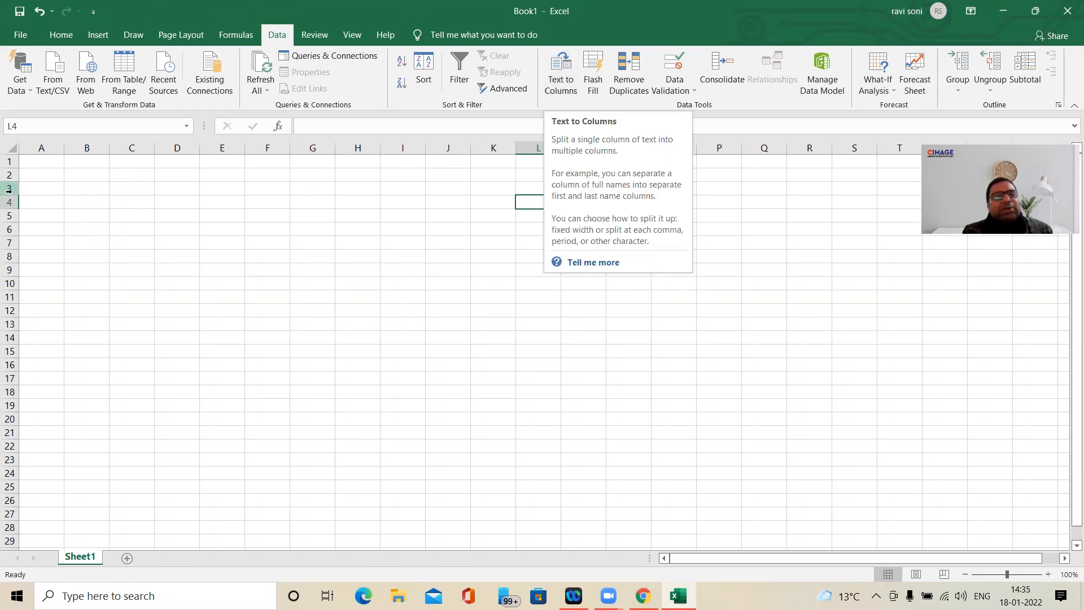
- Widen column A and enter the comma-separated headings ROLL,NAME,MARKS in A1
click(33, 162)
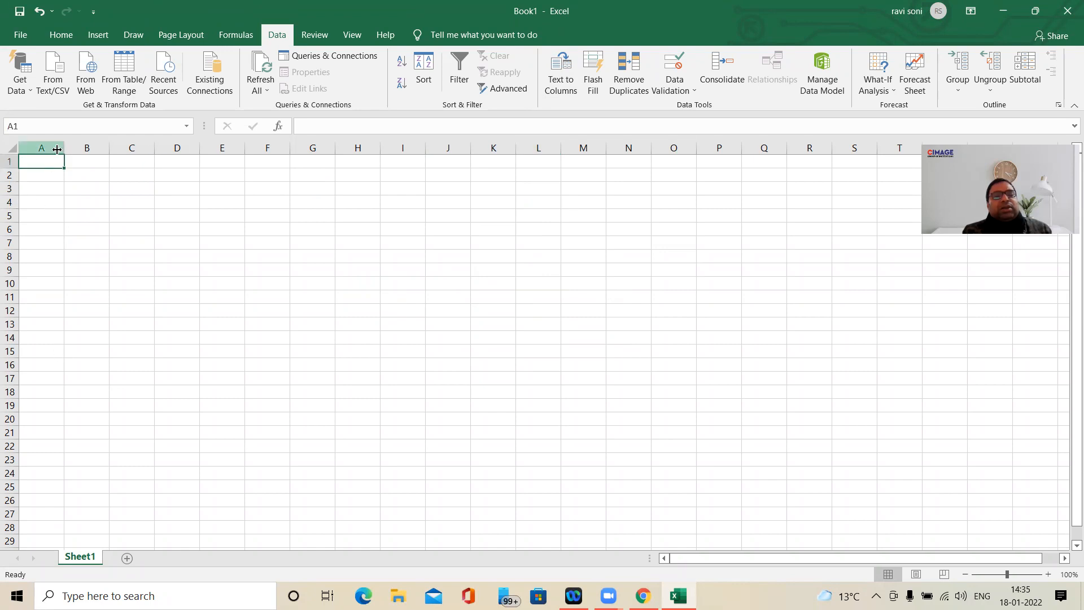
drag(62, 149, 137, 153)
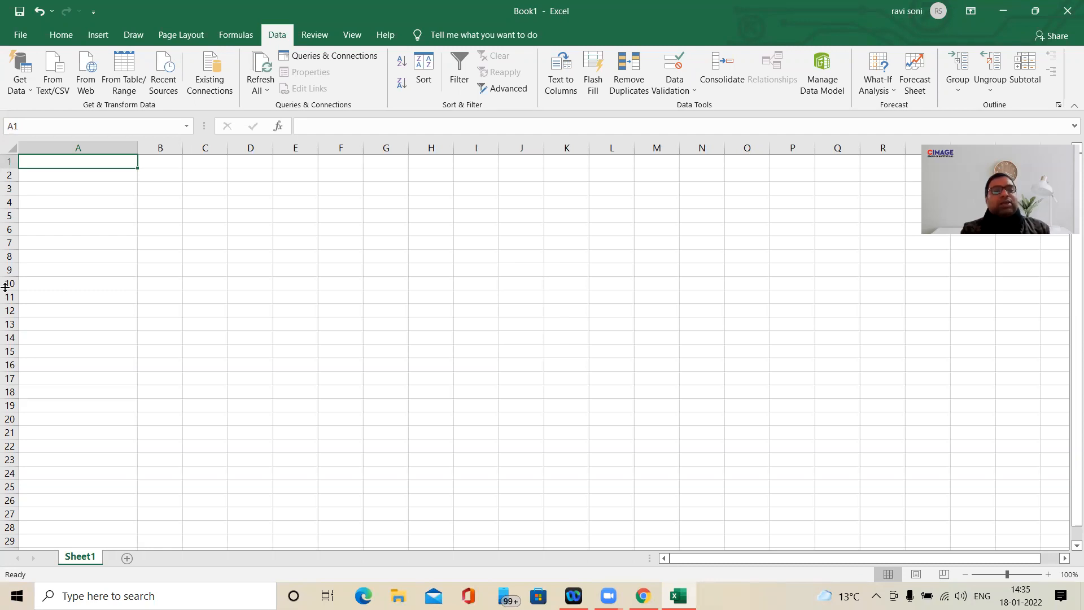
text(ROLL,NAME,)
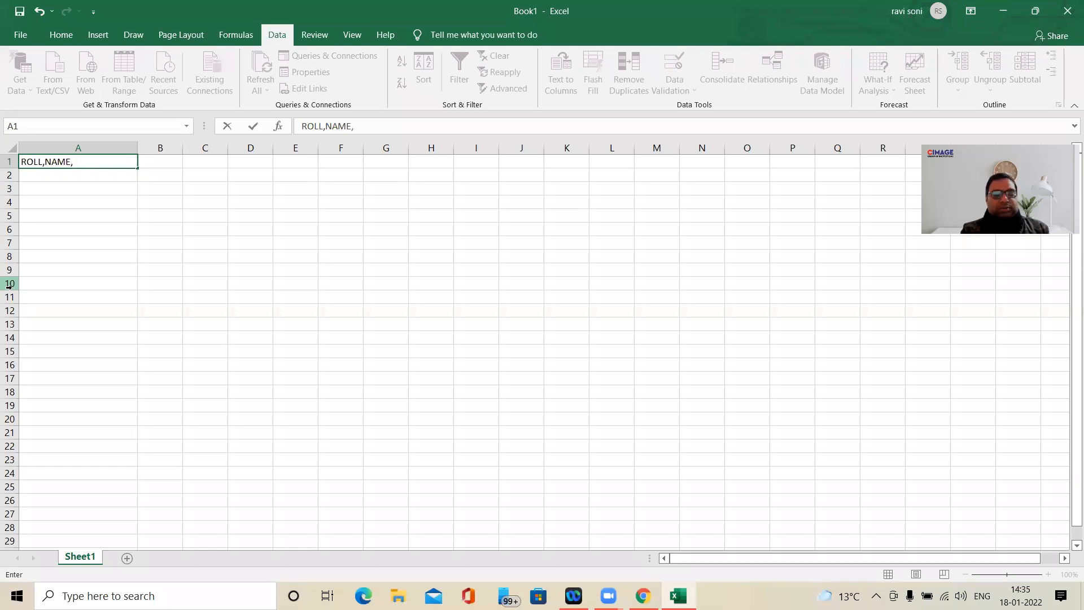
text(MARKS)
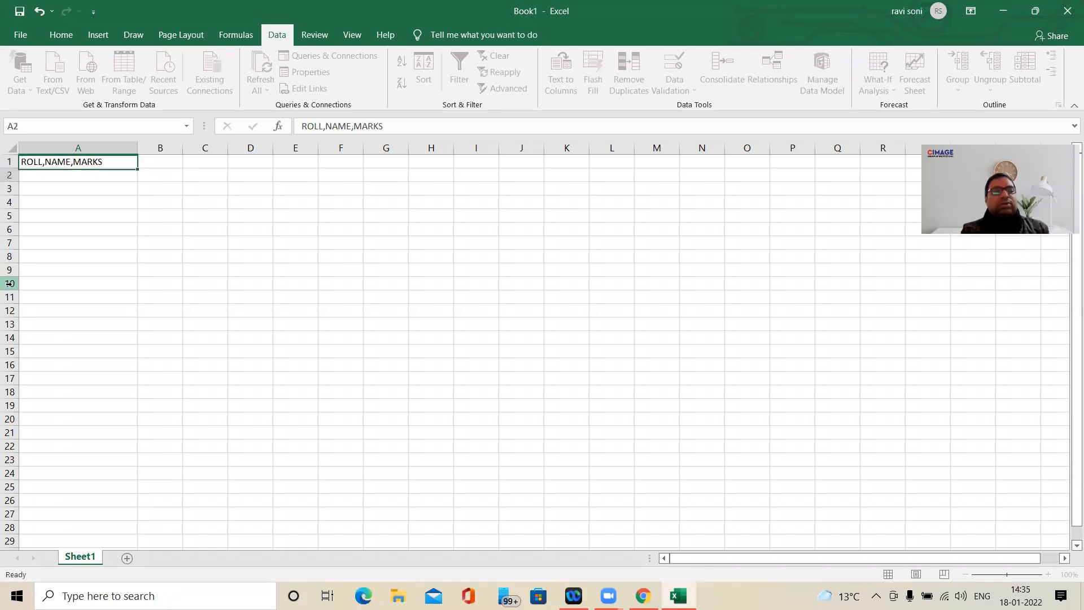
key(Return)
- Enter two comma-separated student records in A2 and A3, roll 1 with marks 334 and roll 2 with marks 445, and narrow column A
text(1,)
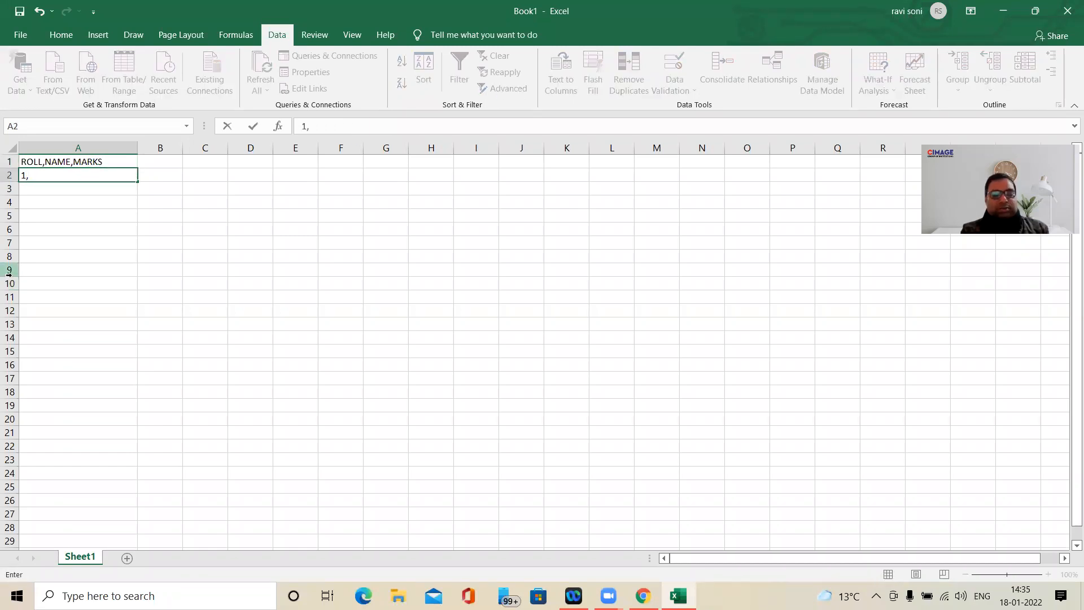
text(RAVI,334)
key(Return)
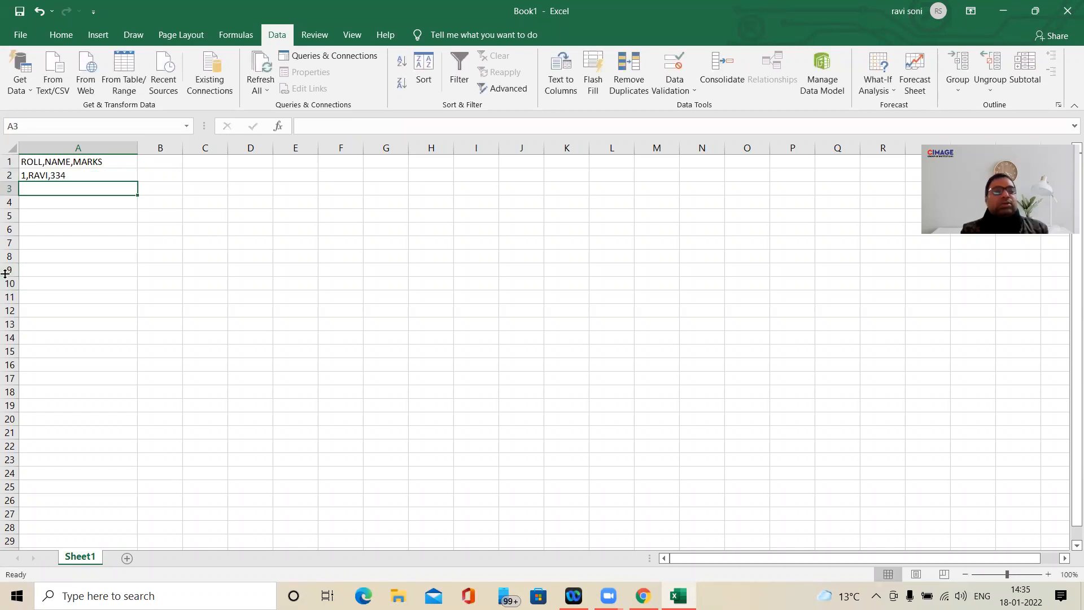
text(2,SONI,)
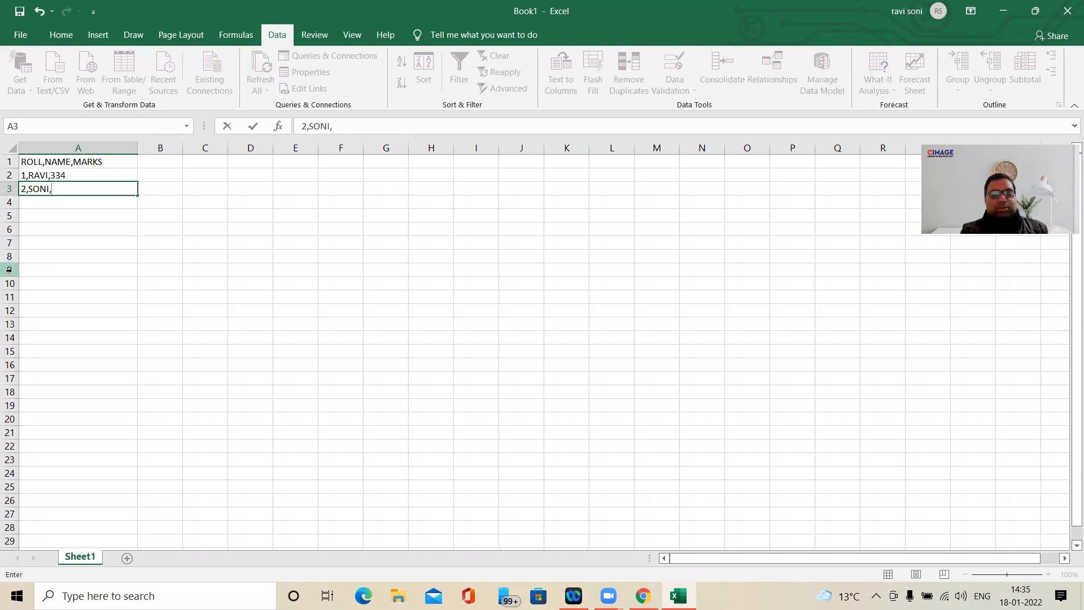
text(445)
key(Return)
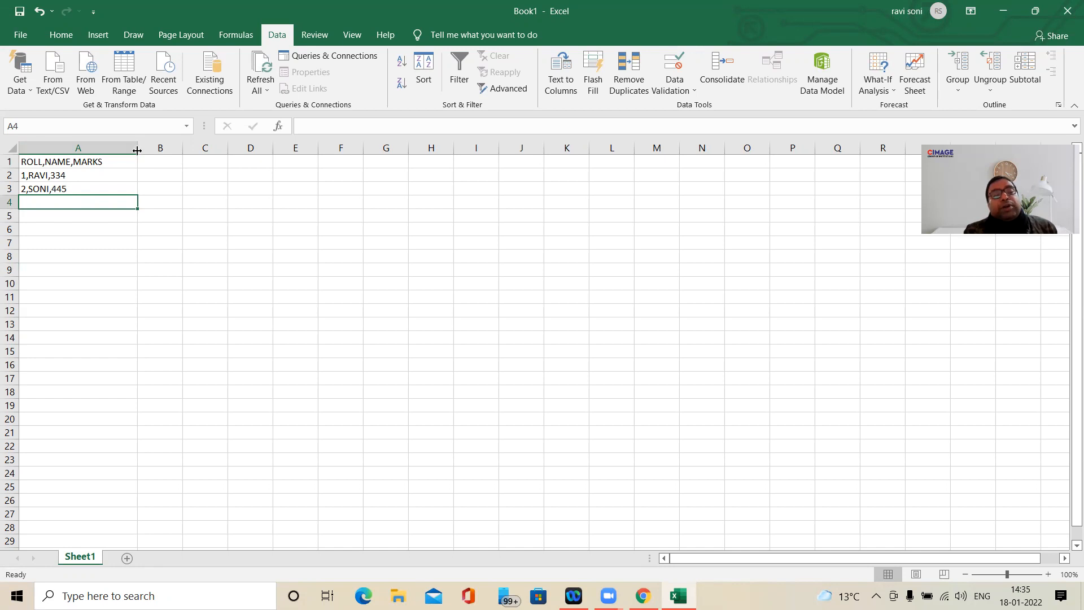
drag(137, 150, 108, 150)
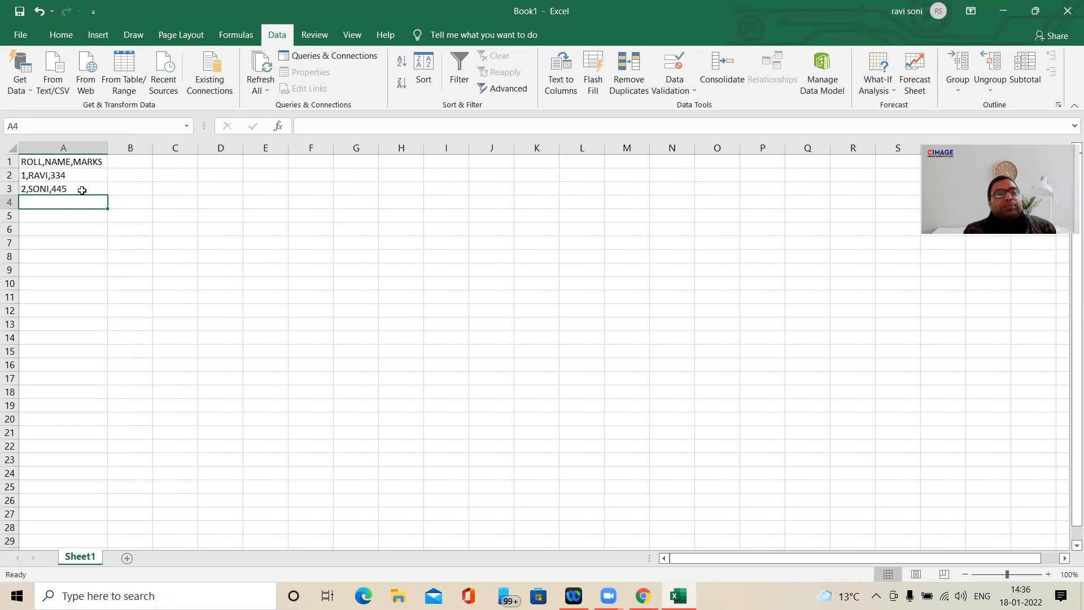
- Split A1:A3 with Text to Columns as delimited data, using comma instead of tab as the delimiter
click(70, 162)
drag(70, 163, 71, 189)
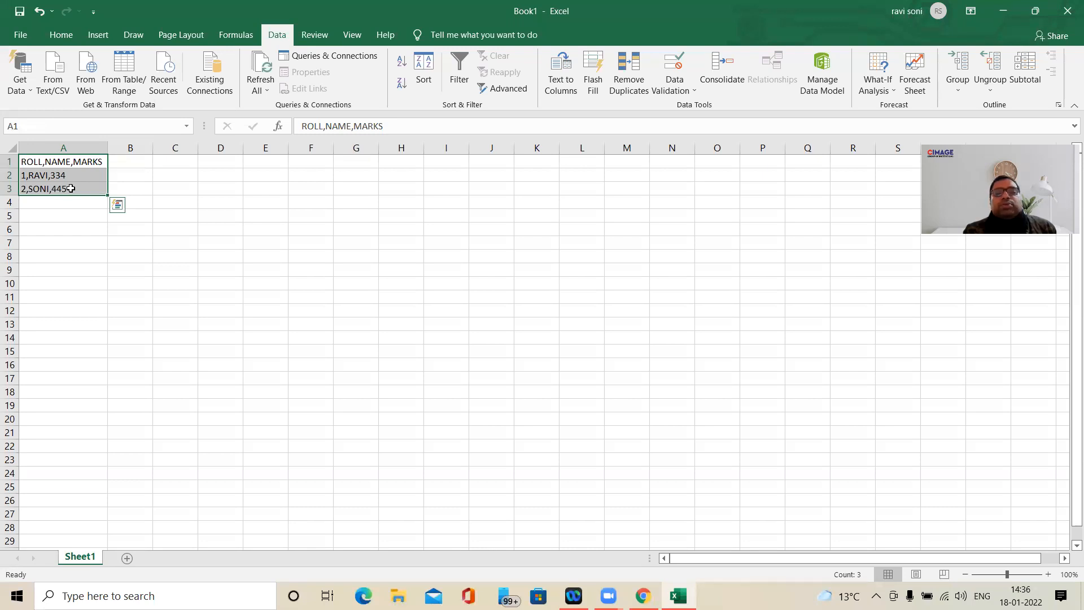
click(572, 85)
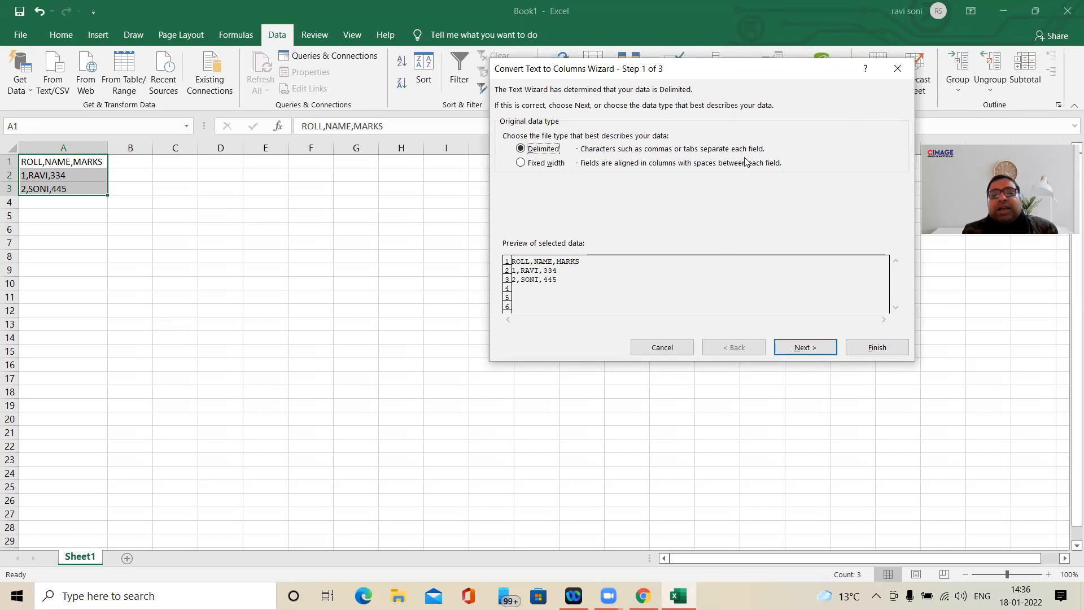
click(800, 354)
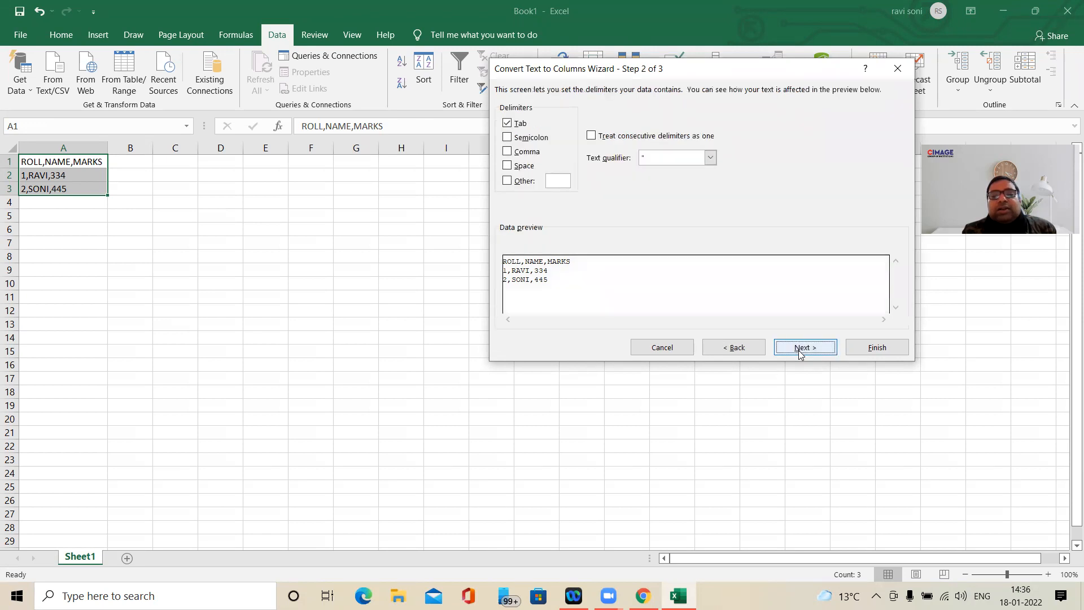
click(511, 125)
click(508, 152)
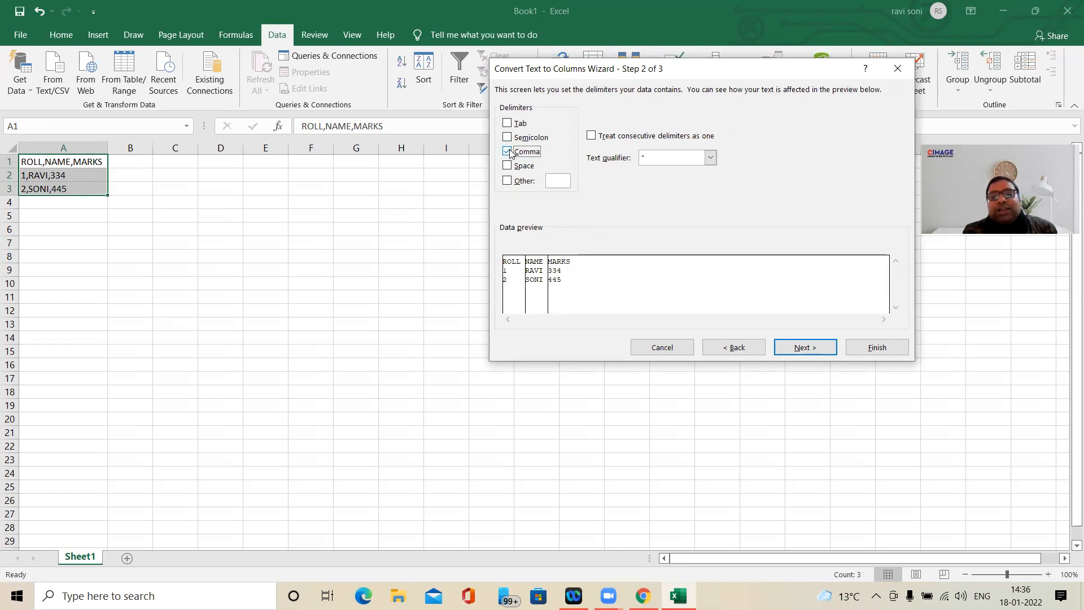
click(508, 152)
click(508, 152)
click(508, 151)
click(507, 151)
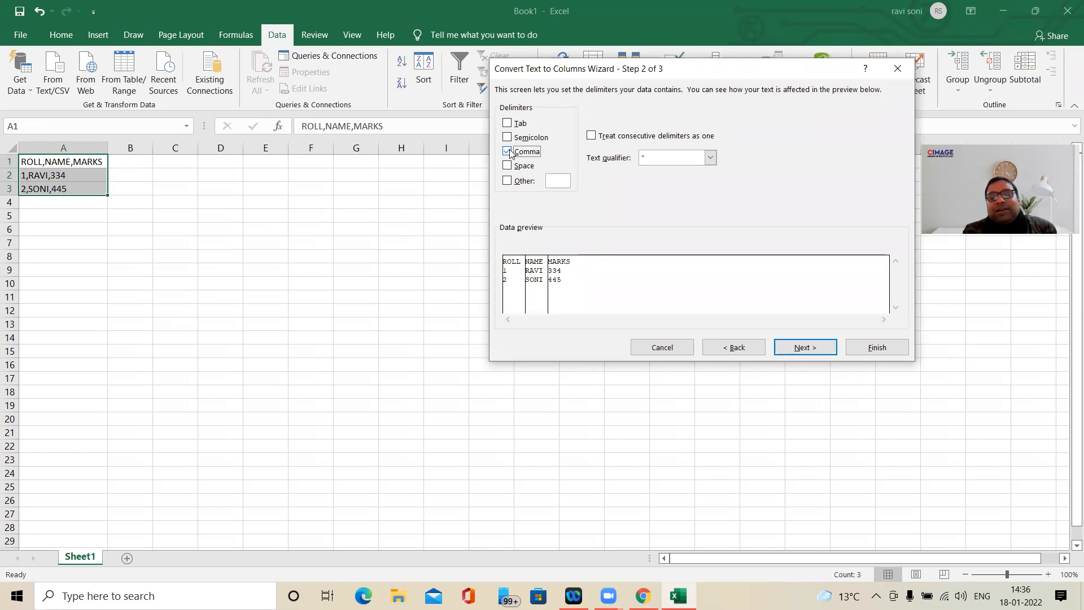
click(802, 349)
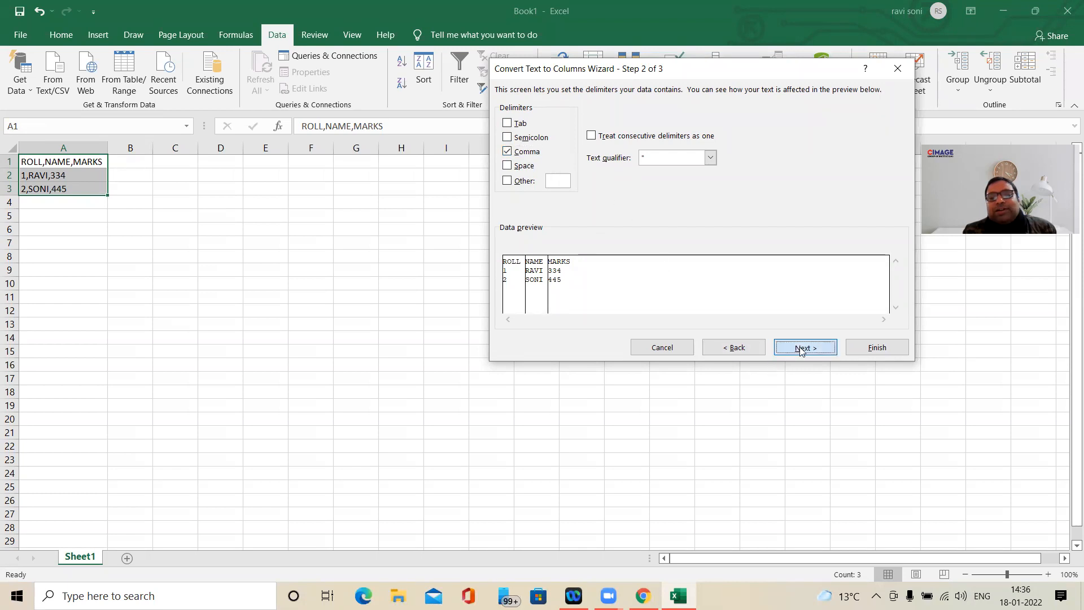
click(891, 352)
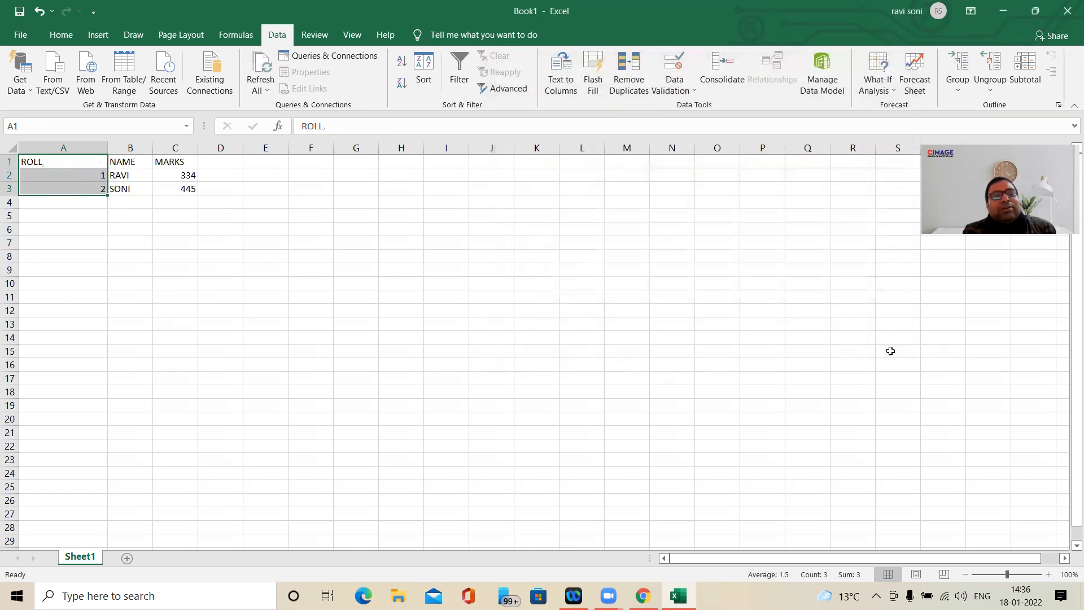
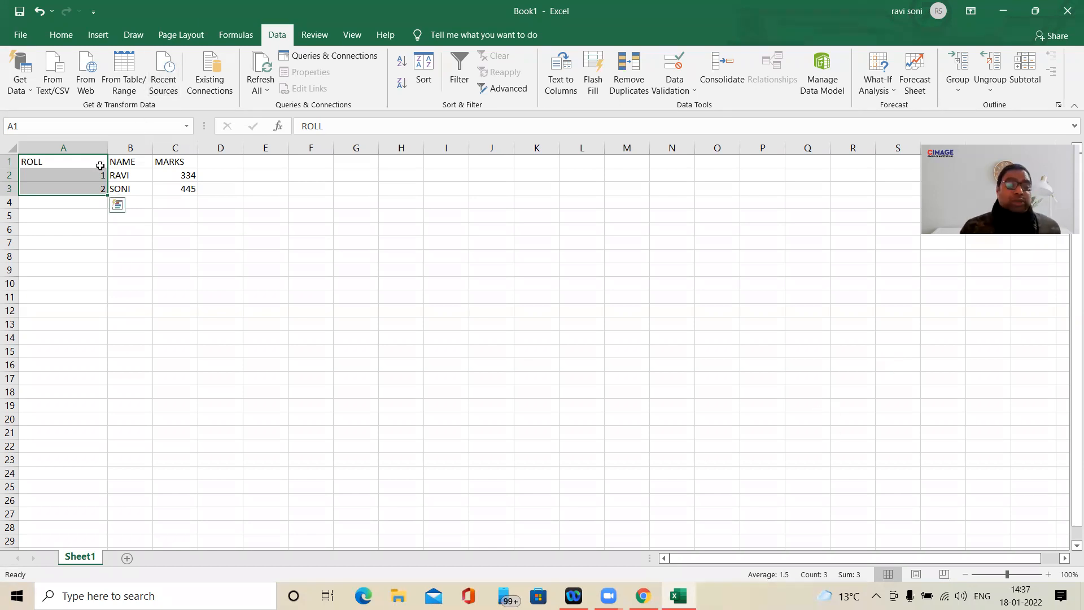
- Undo the Text to Columns split of A1:A3
click(49, 215)
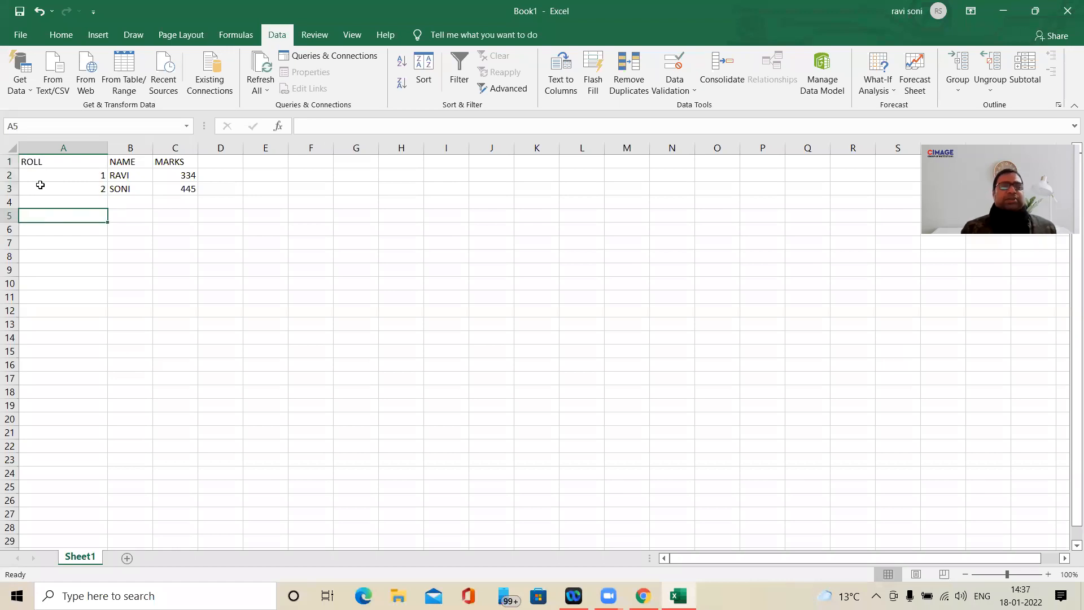
click(43, 162)
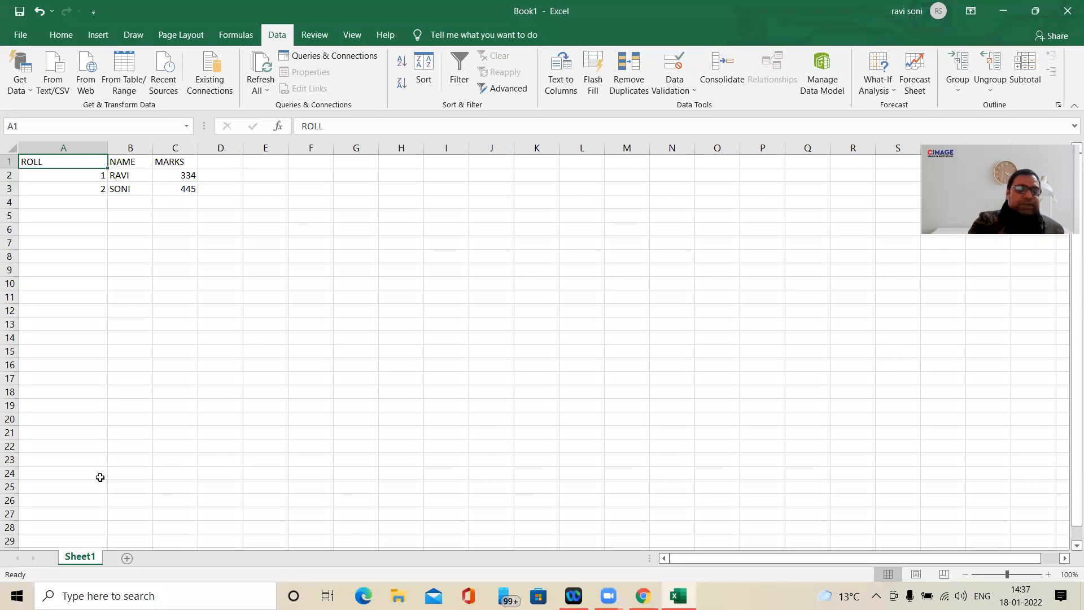
key(ctrl+z)
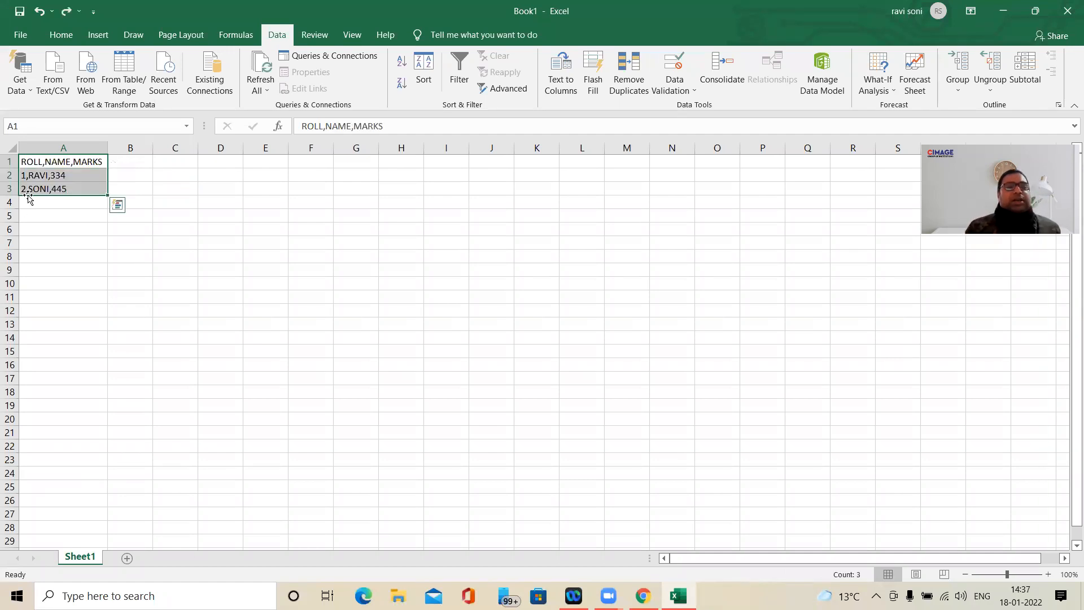
- Split the comma-separated text in A1:A3 again with Text to Columns as delimited data, using comma, General format and destination $A$1
click(560, 73)
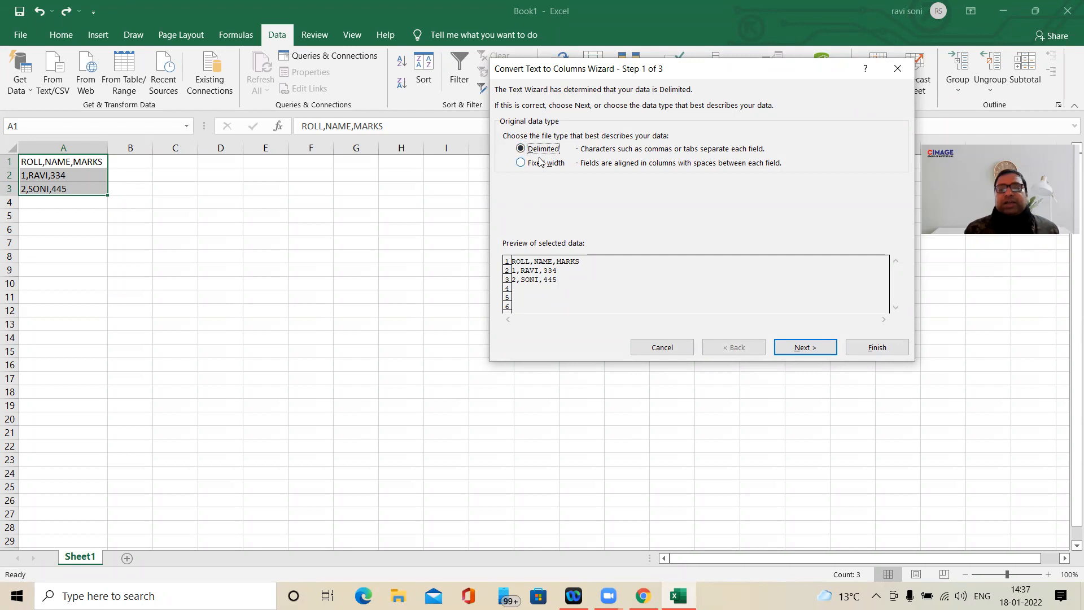
click(812, 351)
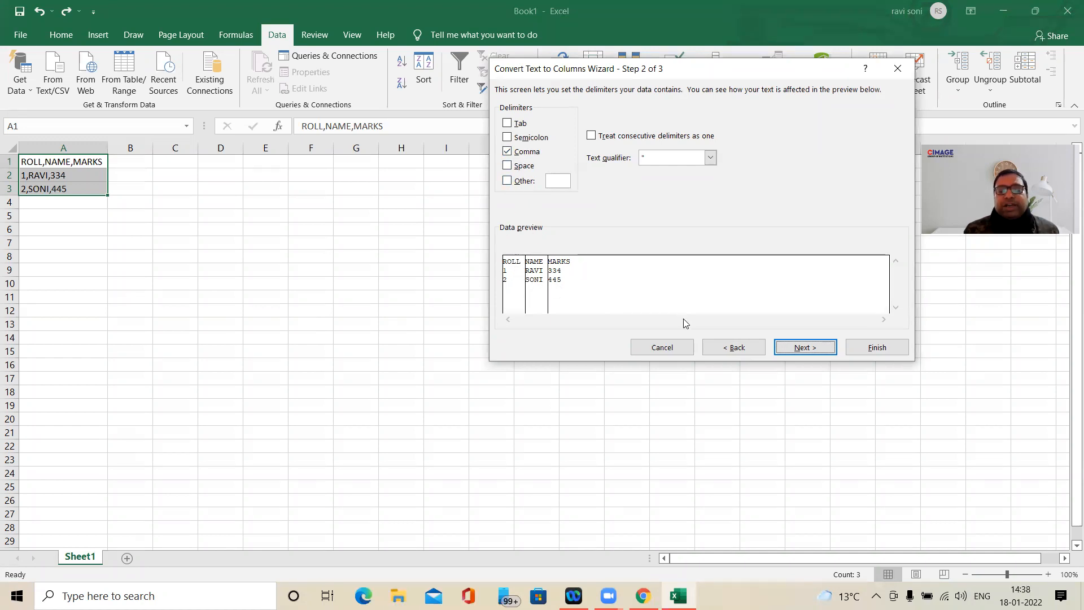
click(822, 353)
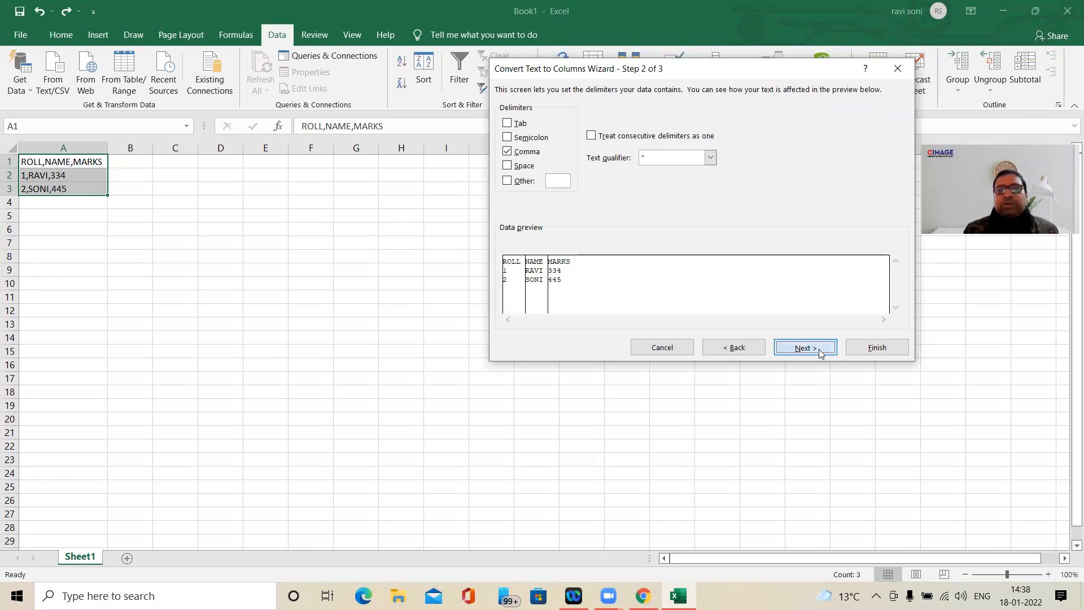
click(867, 350)
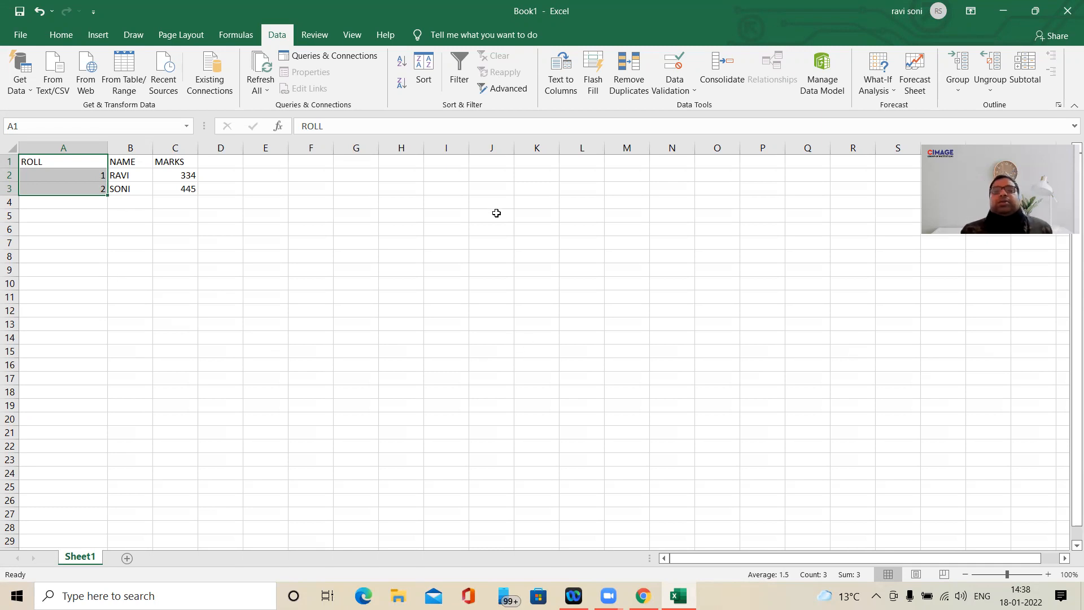
click(298, 244)
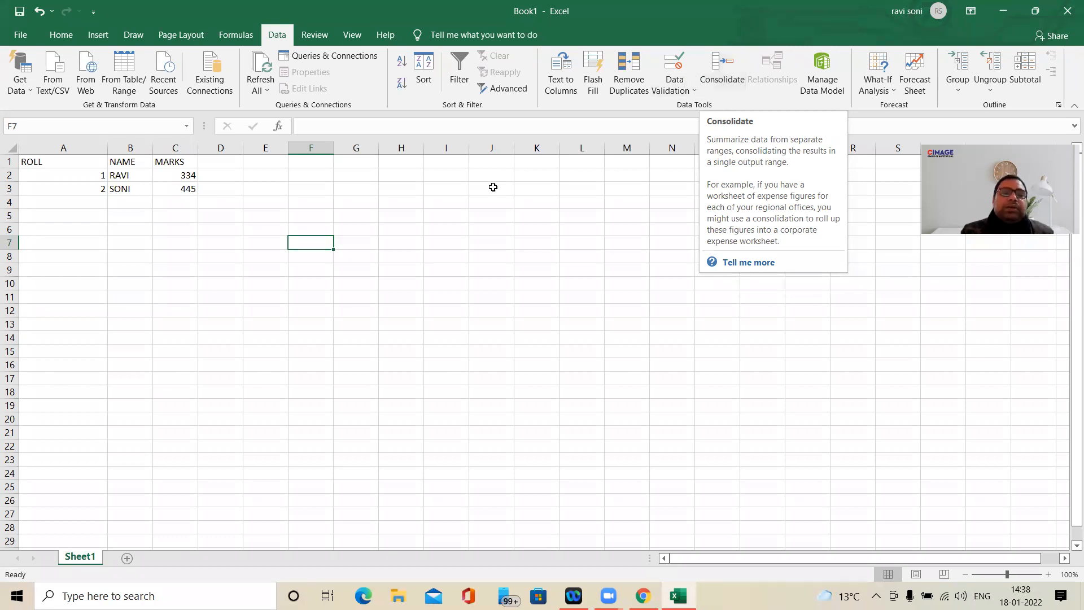
- Enter a two-by-two number block in F4:G5, with 2 and 3 in the first row and 4 and 5 in the second
click(308, 201)
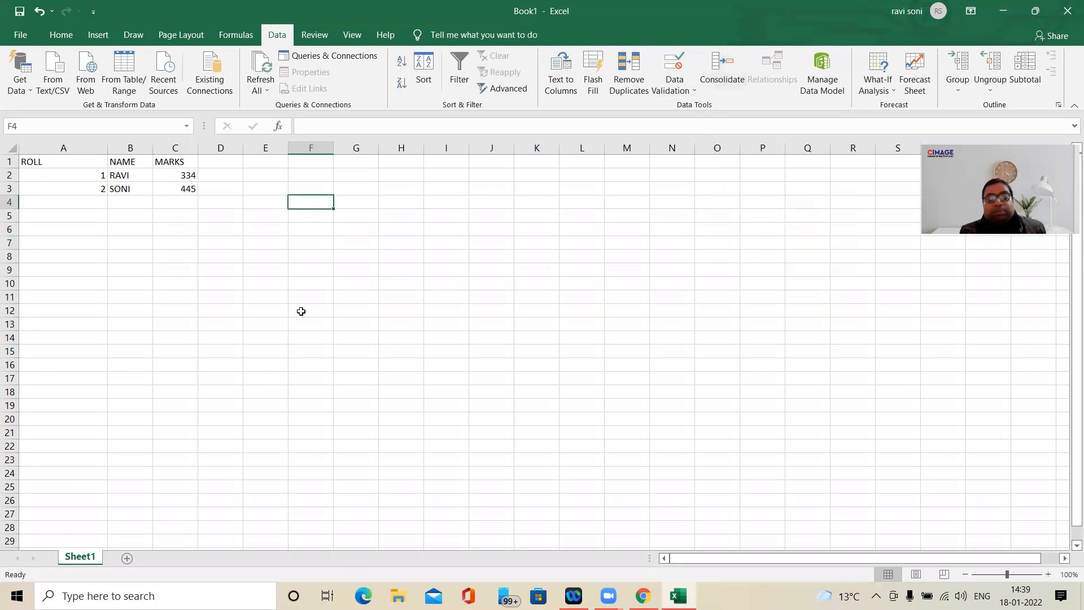
text(2)
key(Tab)
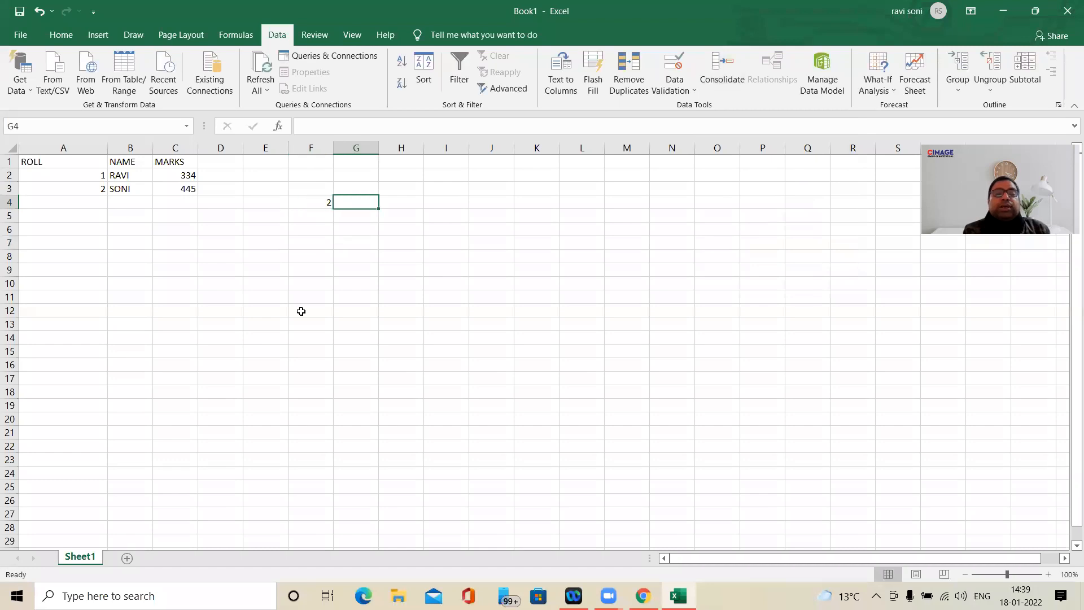
text(3)
key(Return)
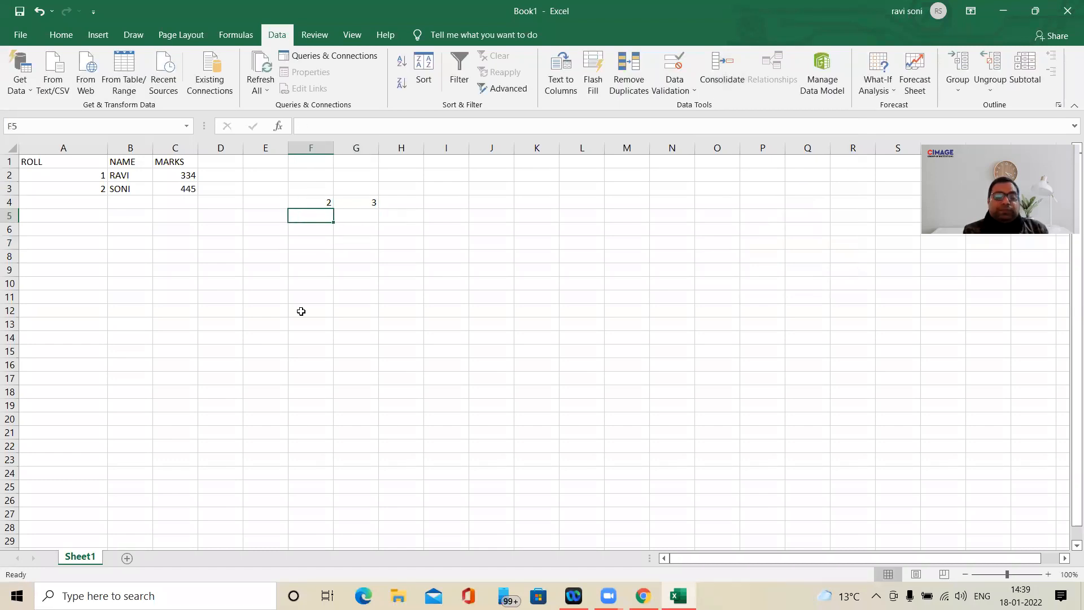
text(4)
key(Tab)
text(5)
key(Tab)
- Enter a second number block in I7:J8, with 1 and 2 in the first row and 5 and 6 in the second
key(Tab)
key(Down)
key(Down)
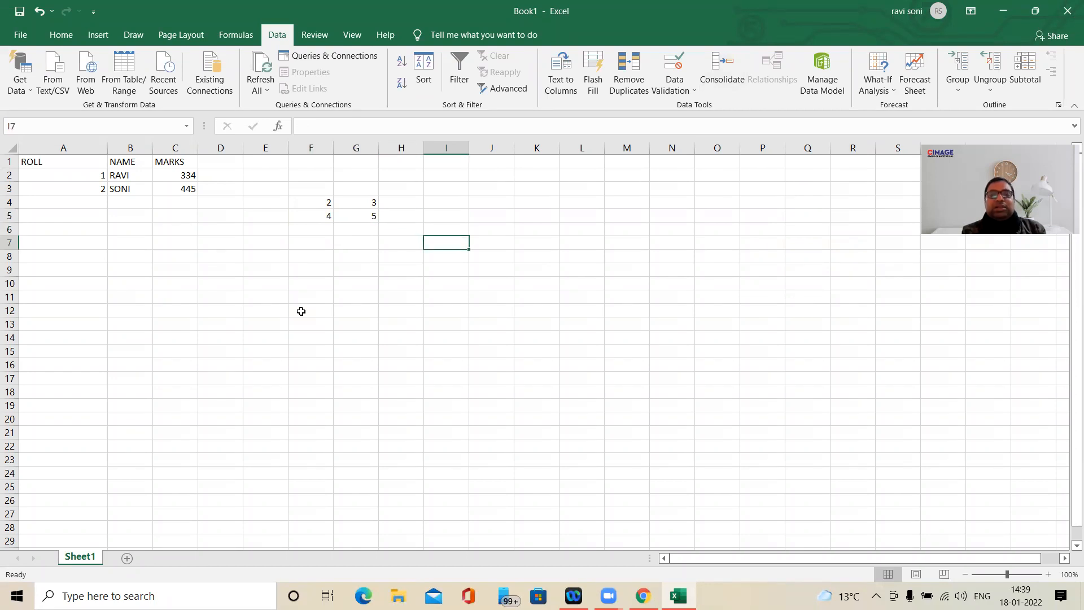
text(1)
key(Tab)
text(2)
key(Return)
text(5)
key(Tab)
text(6)
key(Down)
key(Tab)
key(Tab)
key(Tab)
key(Down)
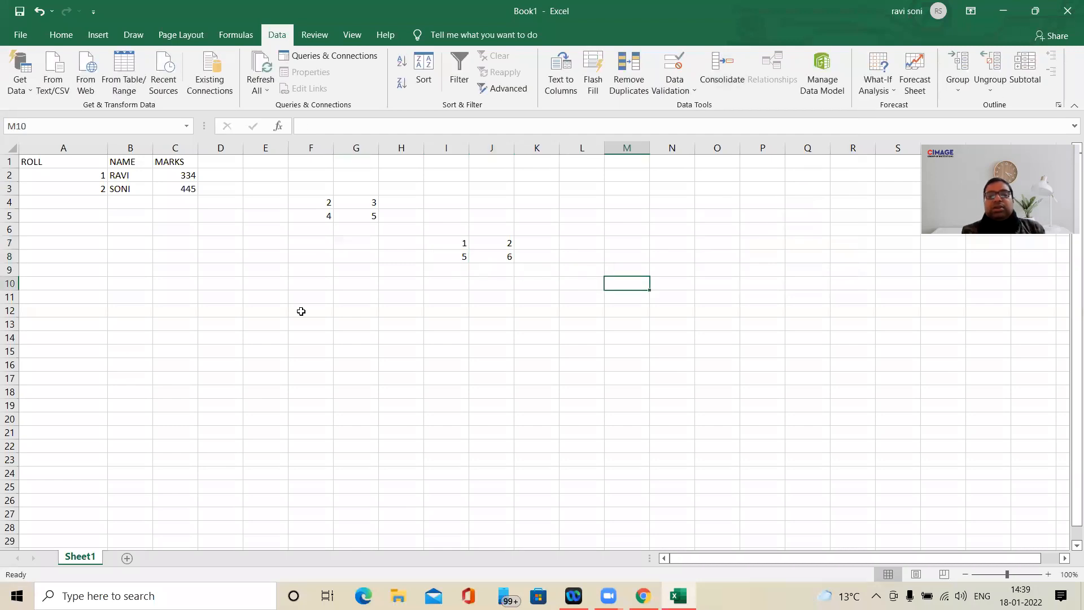
key(Left)
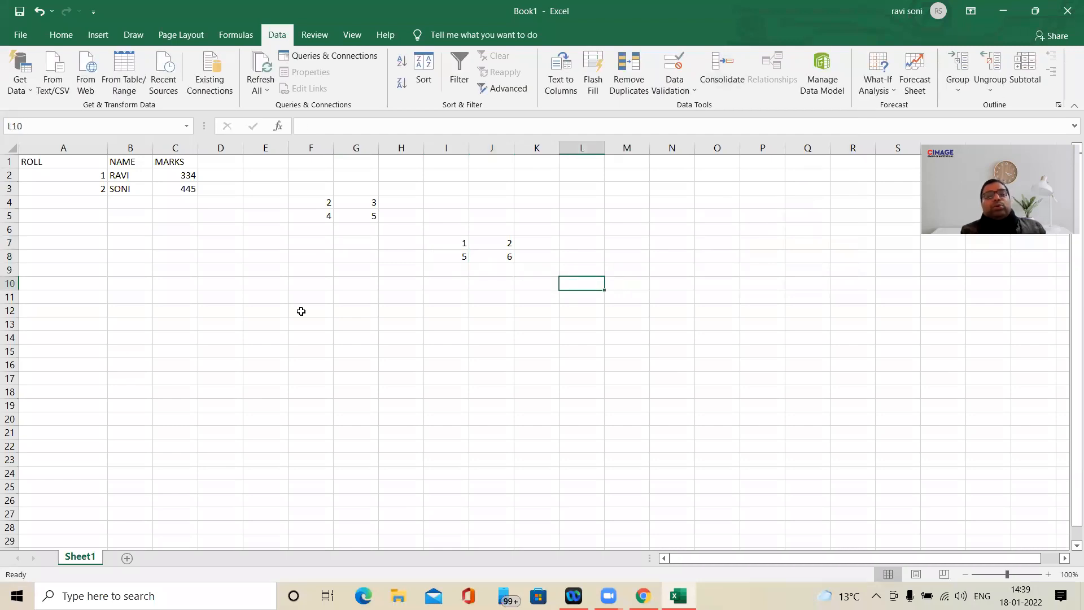
- Examine the number blocks F4:G5 and I7:J8 and how their cells correspond
click(330, 200)
drag(330, 201, 352, 217)
click(452, 243)
drag(452, 242, 497, 257)
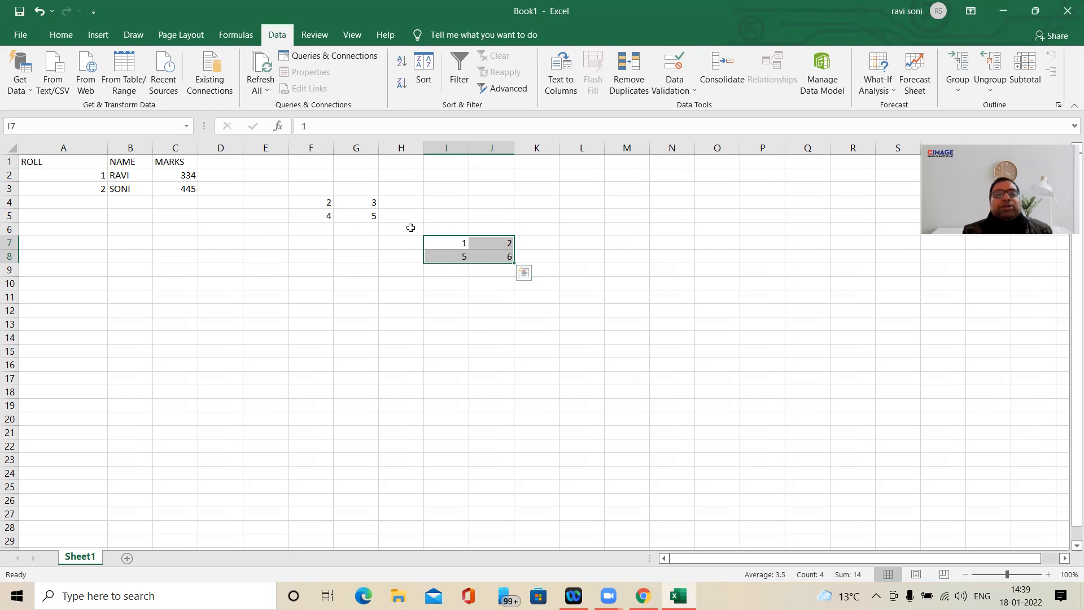
click(411, 228)
click(629, 268)
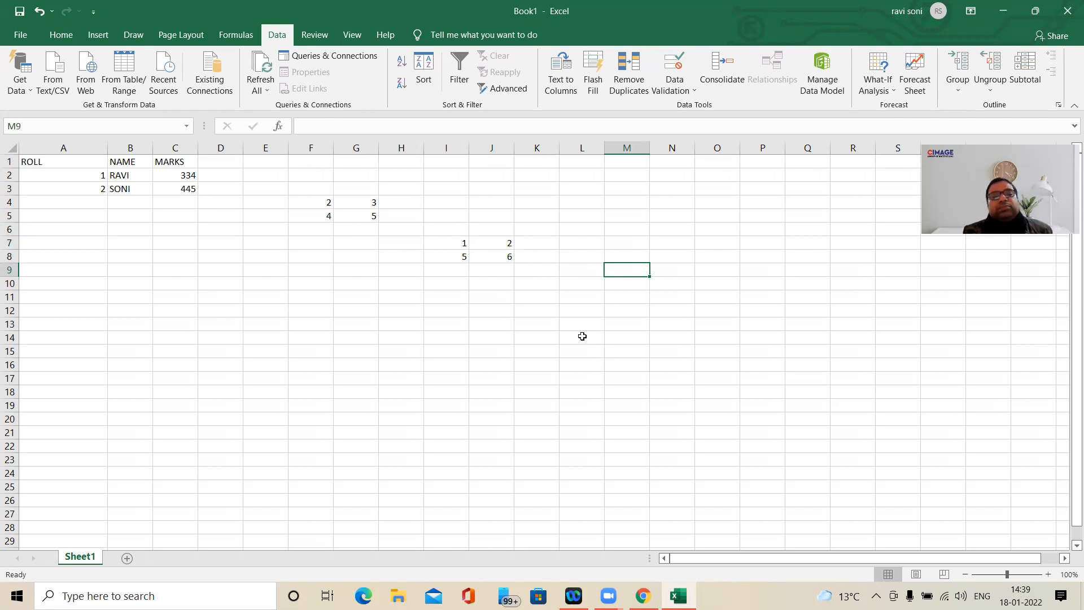
click(326, 202)
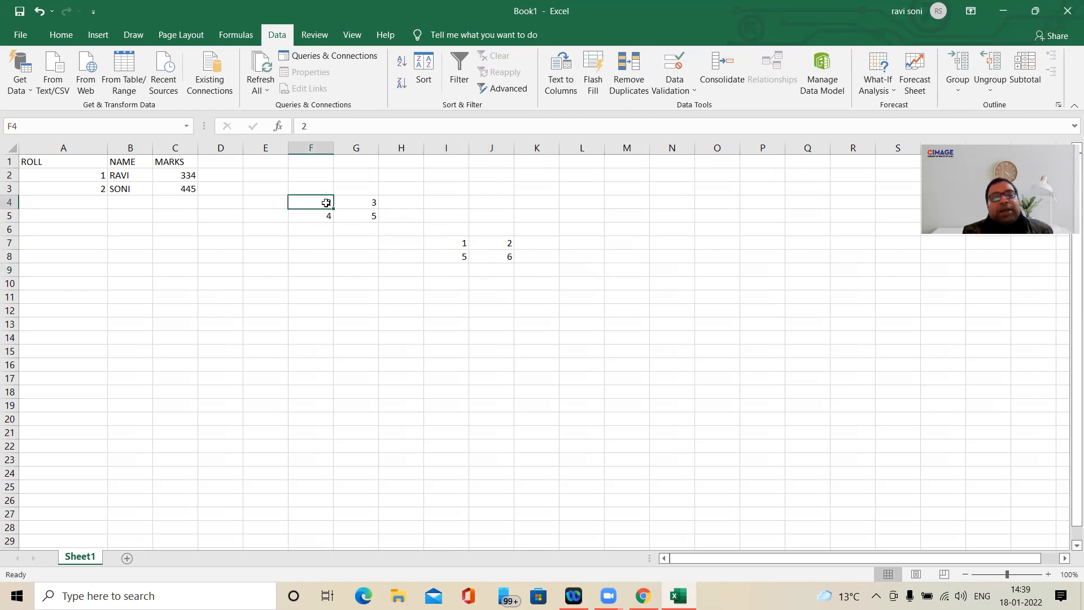
click(455, 246)
- Enter the cell-by-cell sums 3, 5, 9 and 11 by hand in M9:N10 and clear that block again
click(610, 269)
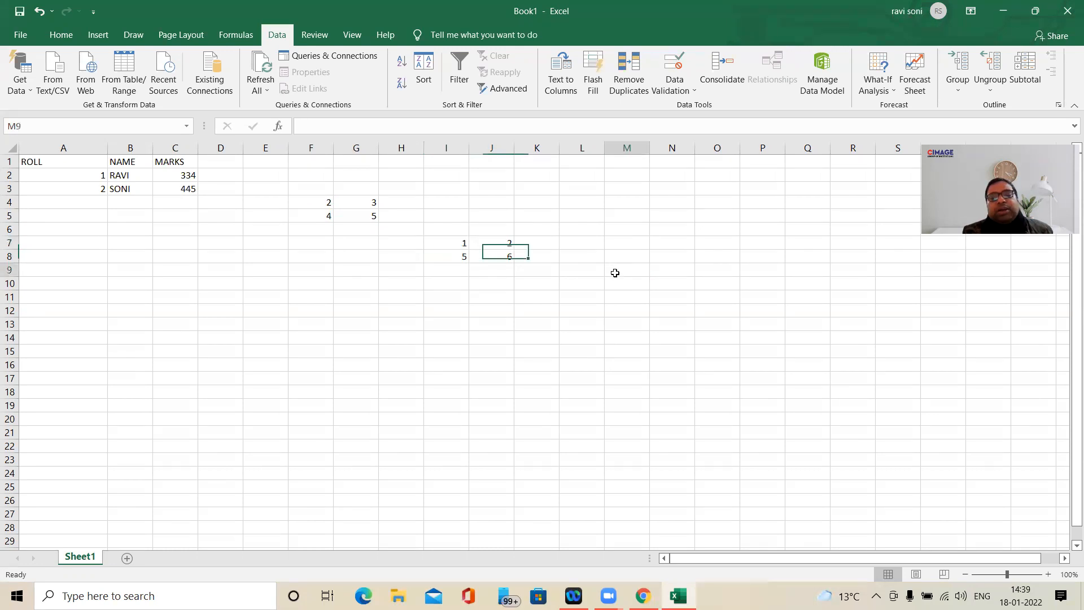
text(3)
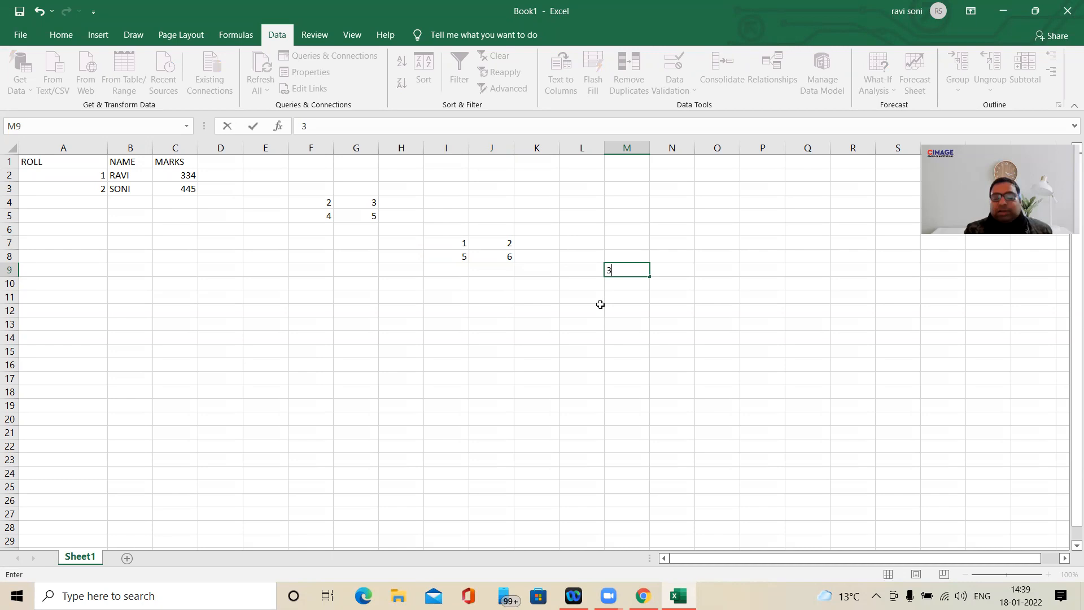
key(Tab)
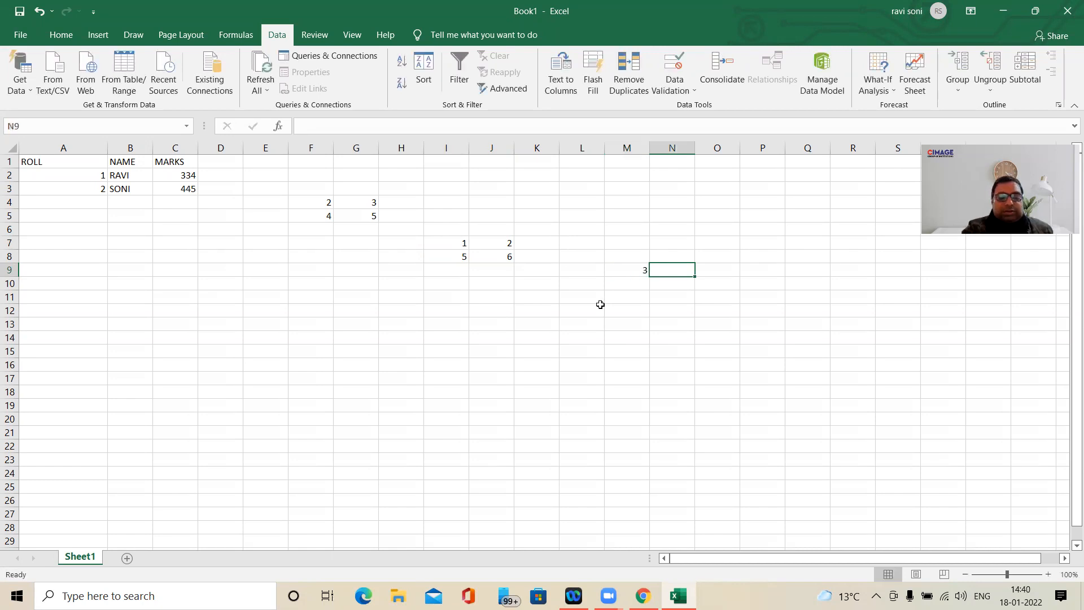
text(5)
key(Return)
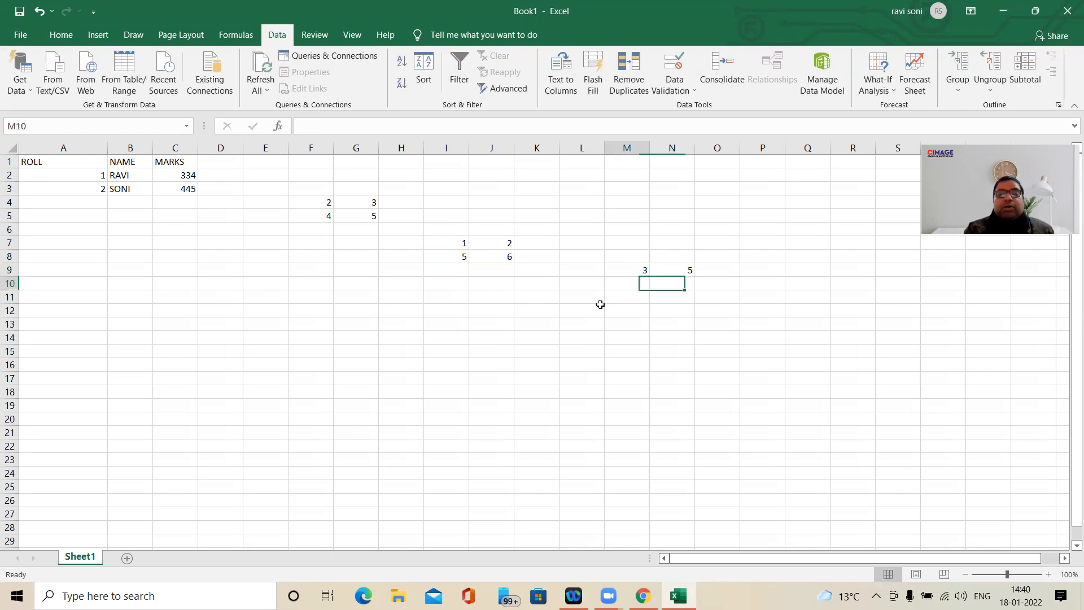
text(9)
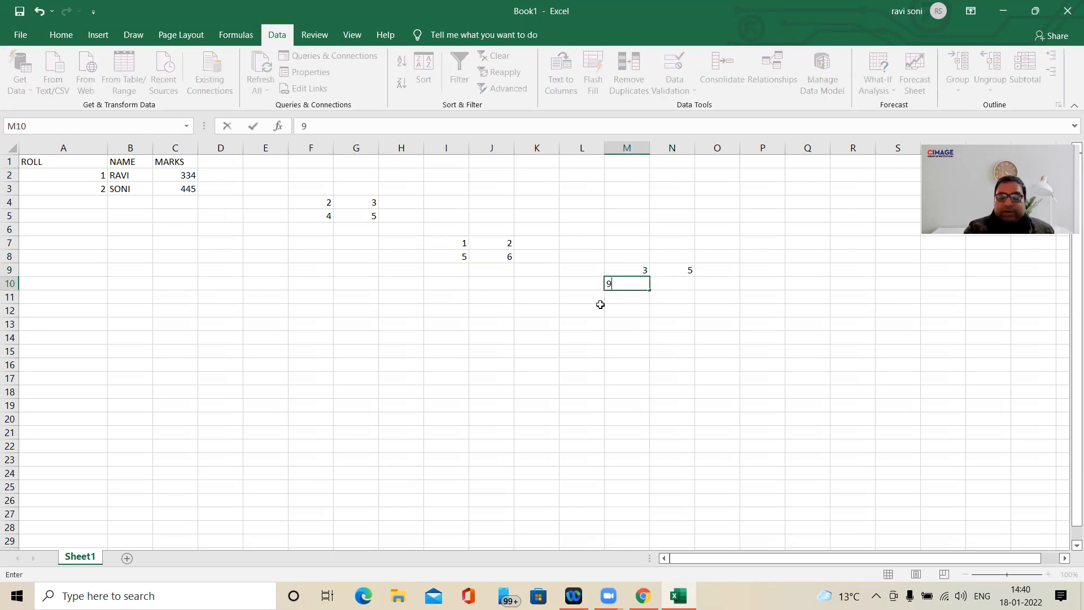
key(Tab)
text(11)
key(Return)
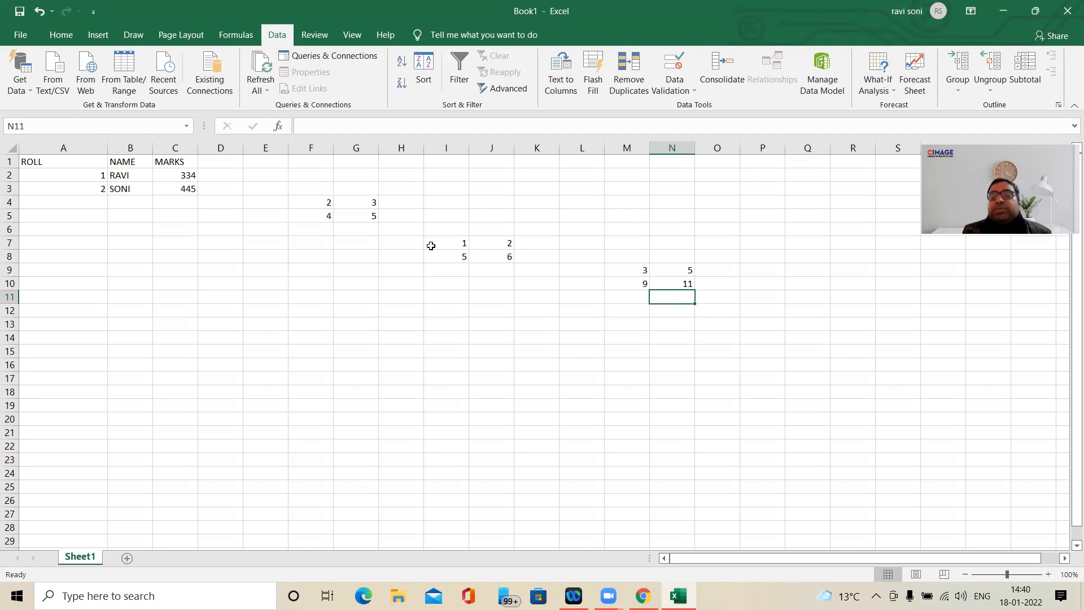
drag(642, 270, 676, 284)
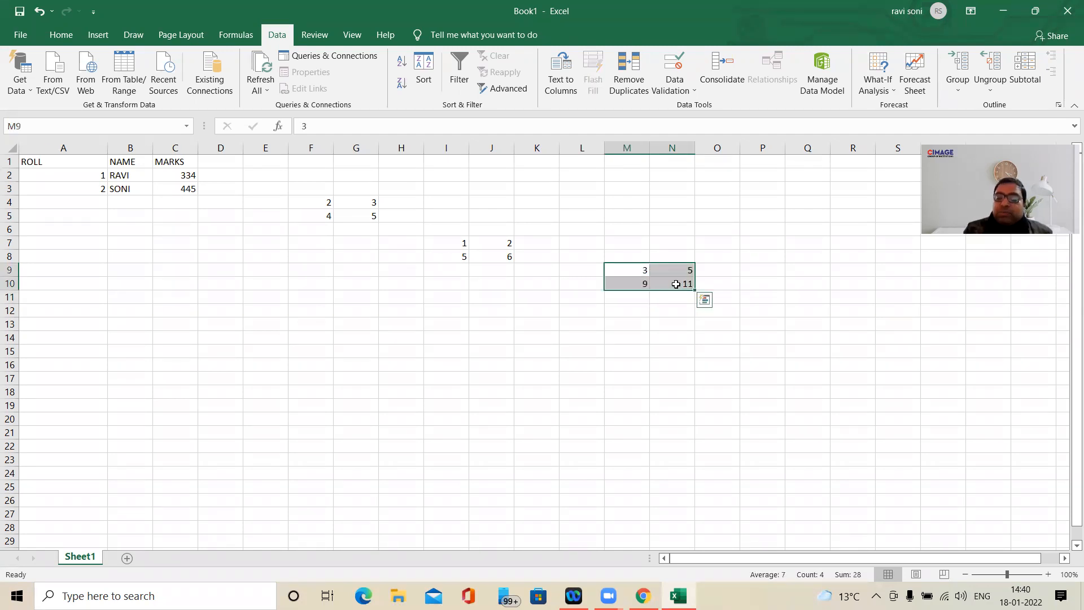
key(Delete)
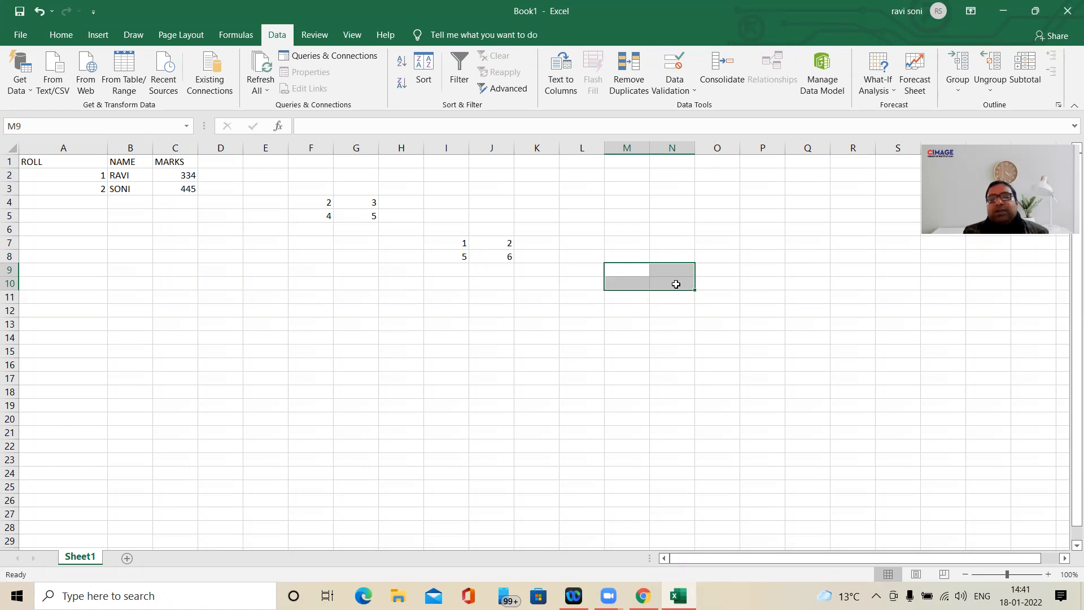
- Consolidate the ranges F4:G5 and I7:J8 with the Sum function, placing the result at N12
click(676, 313)
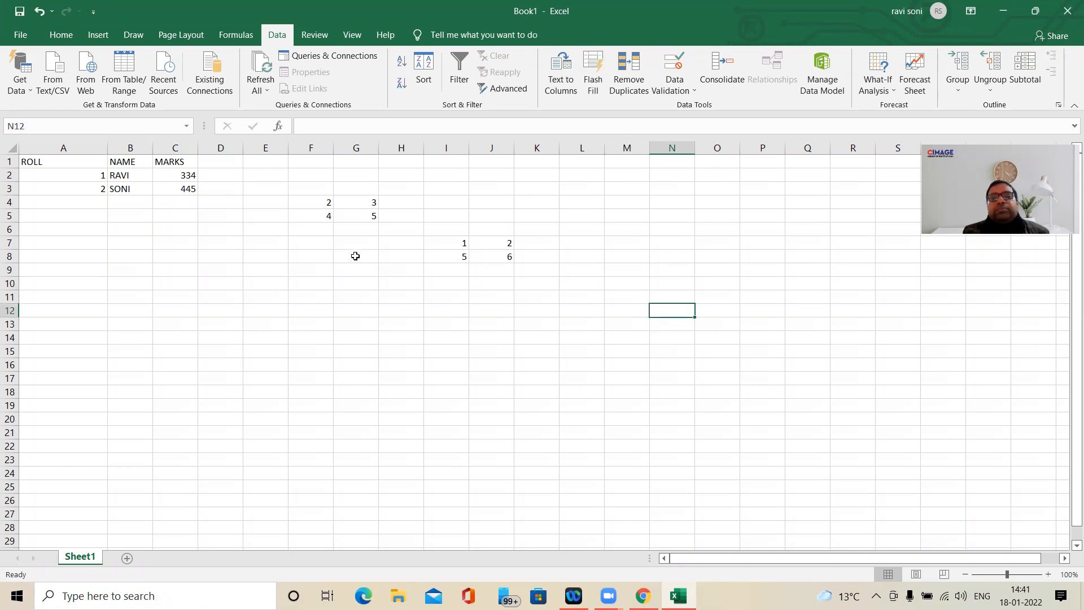
click(717, 82)
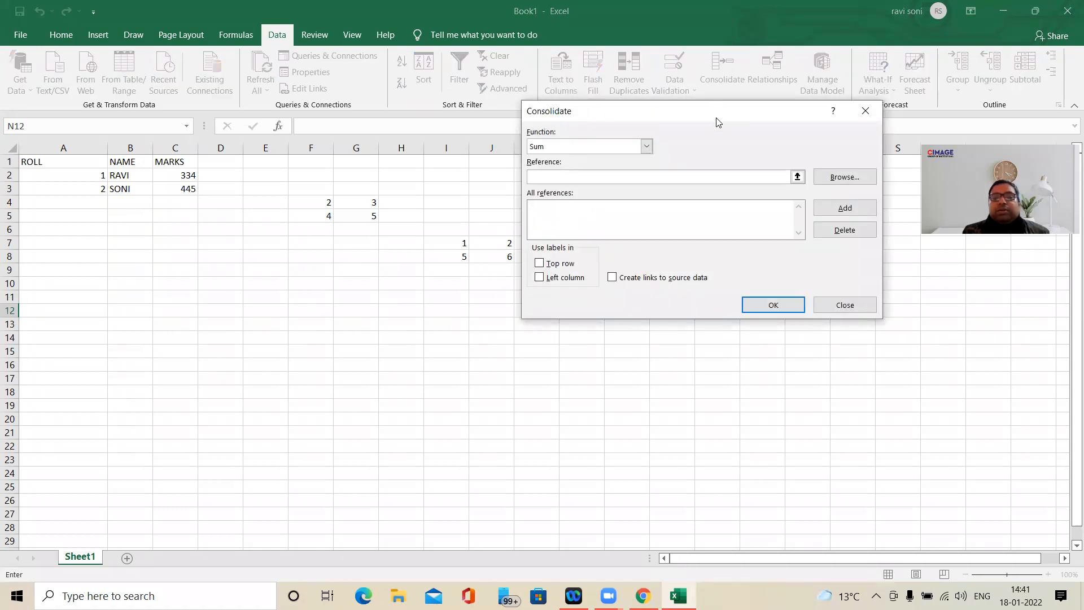
drag(717, 122, 831, 194)
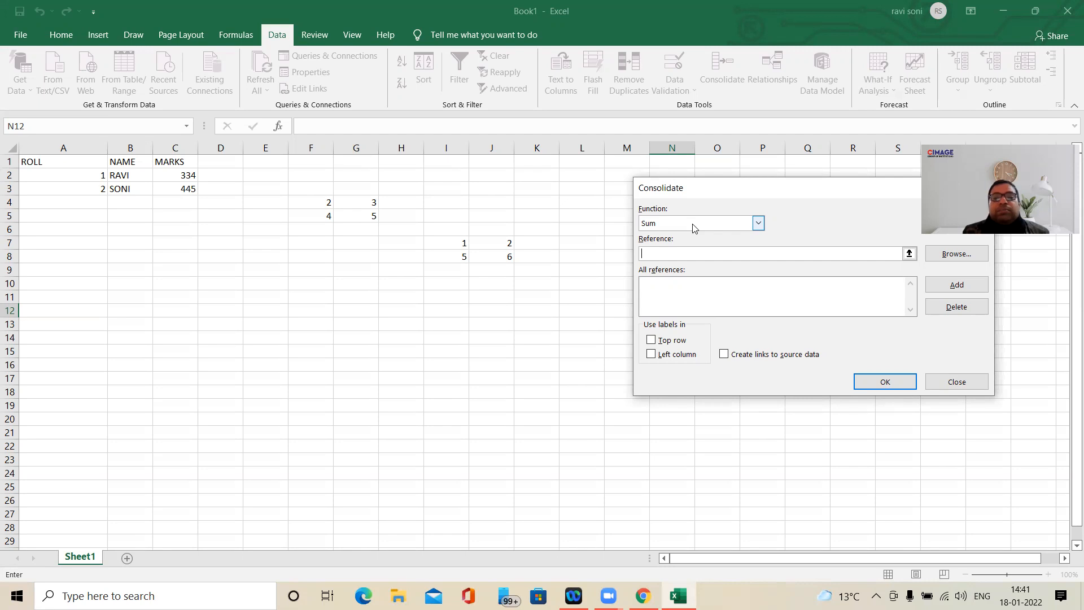
click(318, 203)
drag(318, 202, 351, 213)
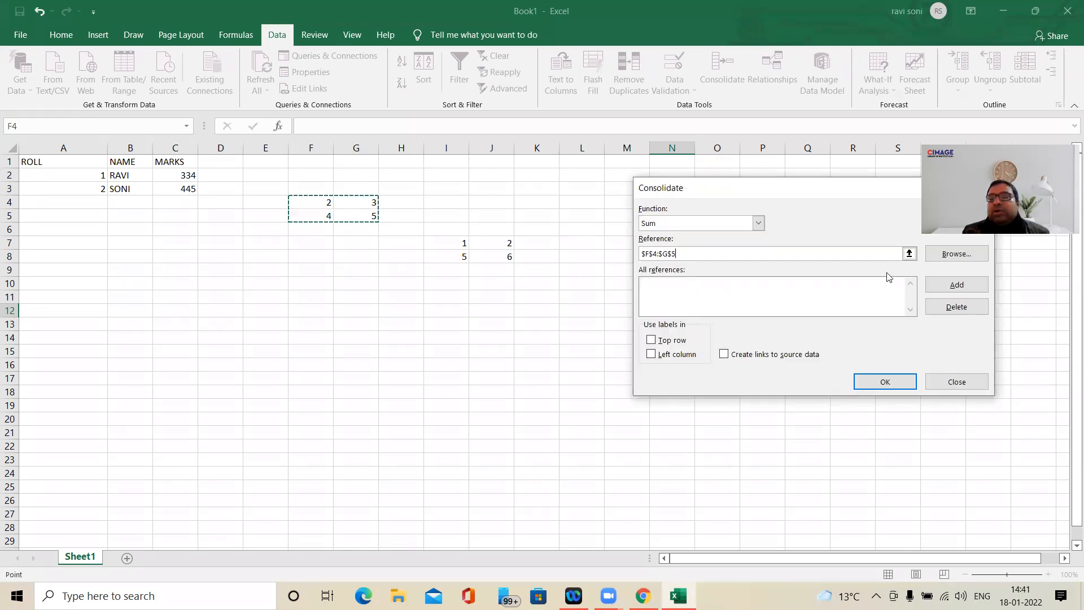
click(949, 290)
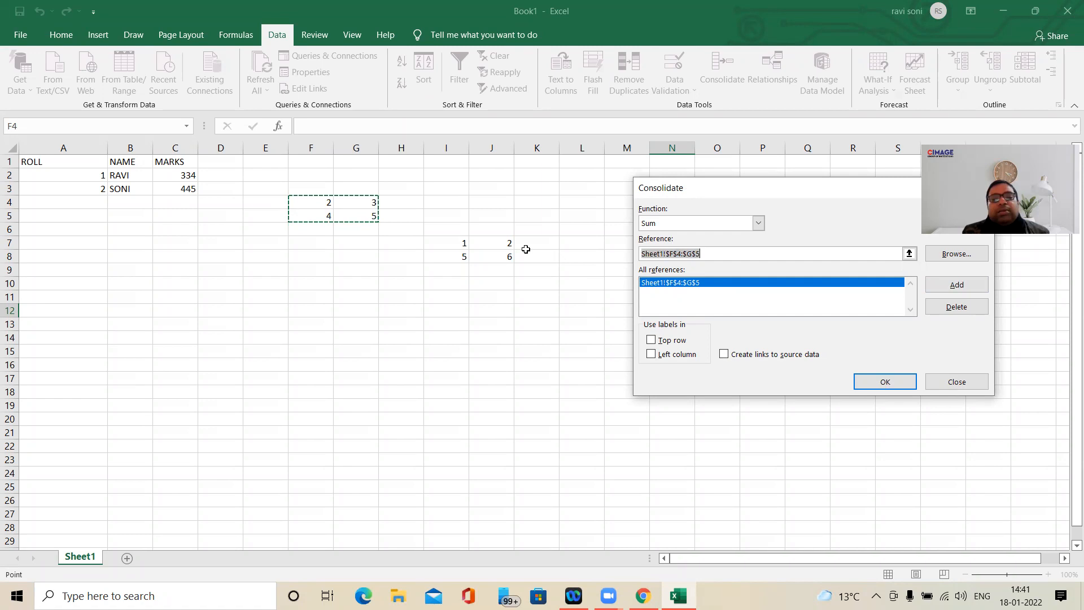
drag(466, 242, 492, 255)
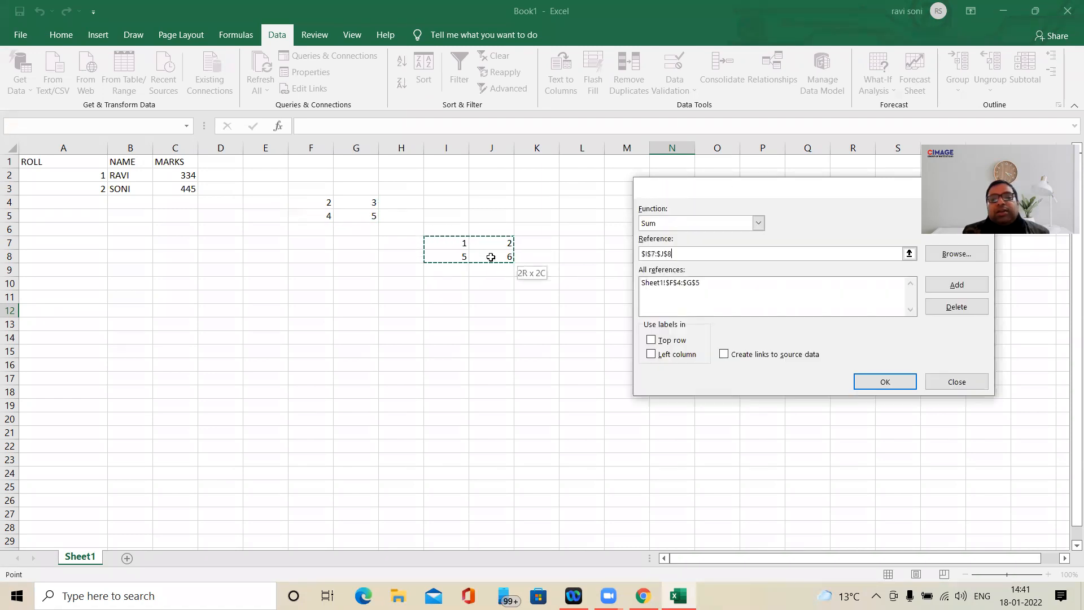
click(957, 285)
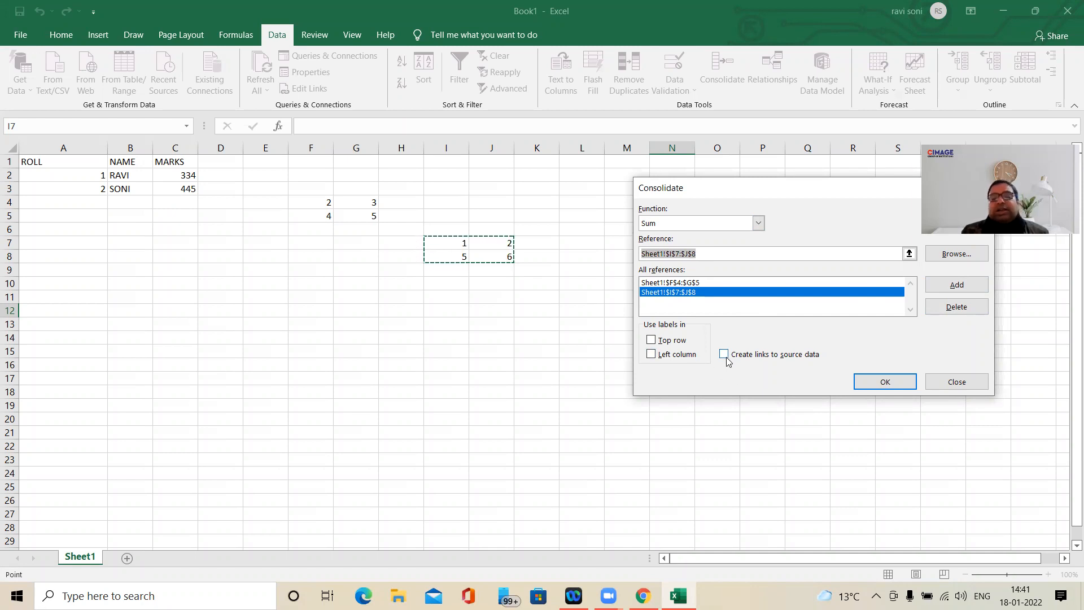
click(884, 383)
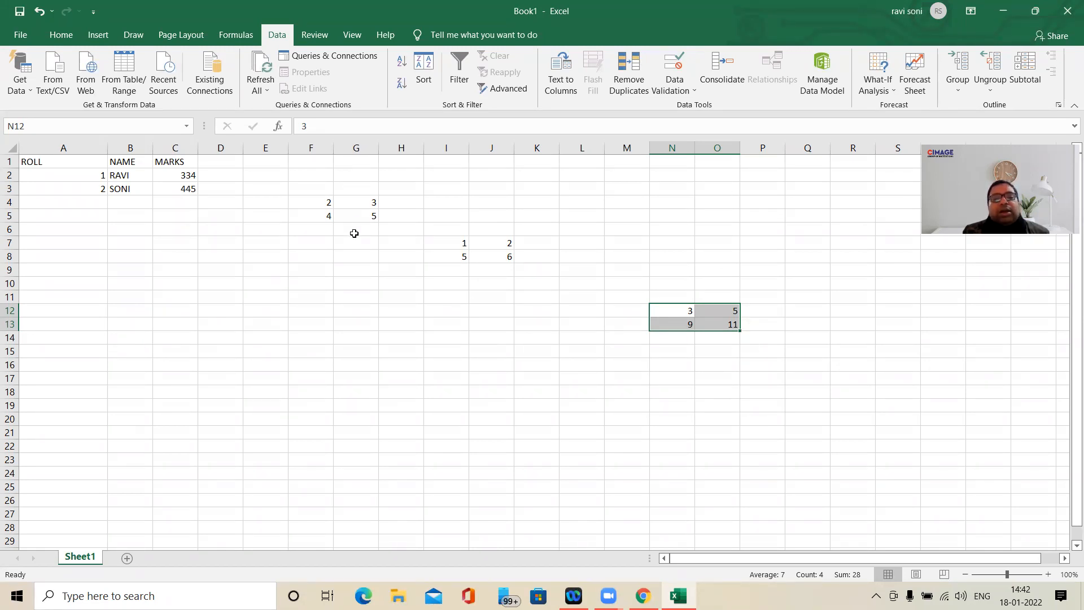
click(619, 336)
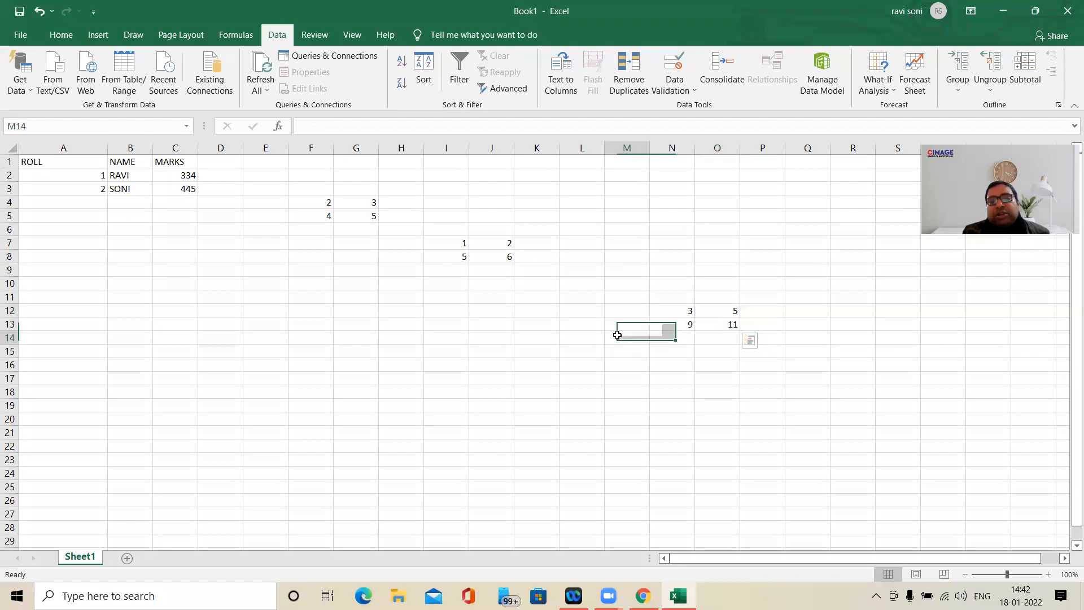
click(685, 315)
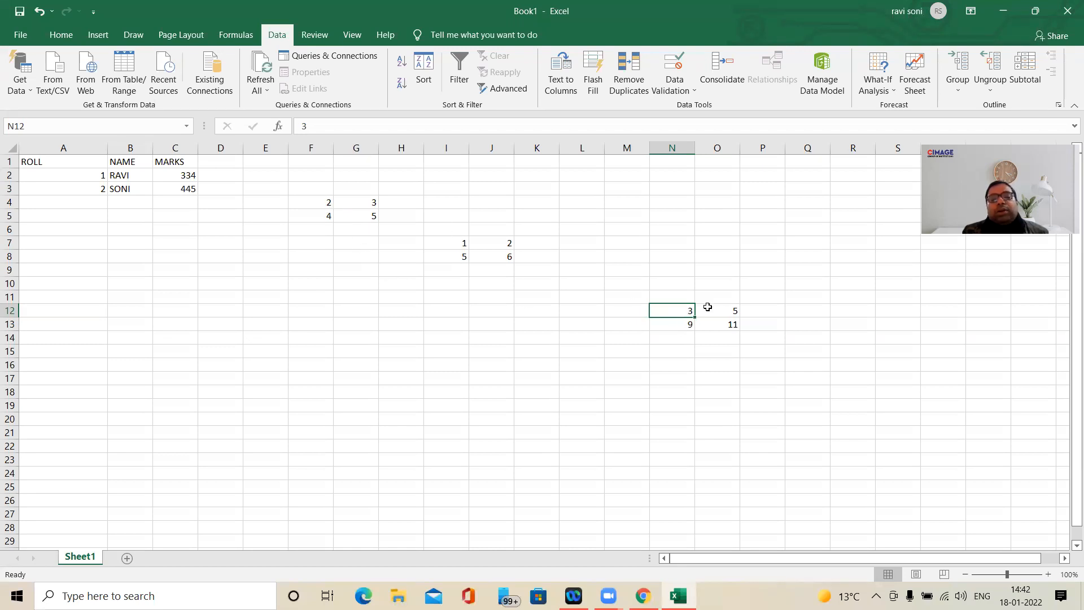
- Replace the first column of the upper number block, setting F4 to 7 and F5 to 8
click(323, 202)
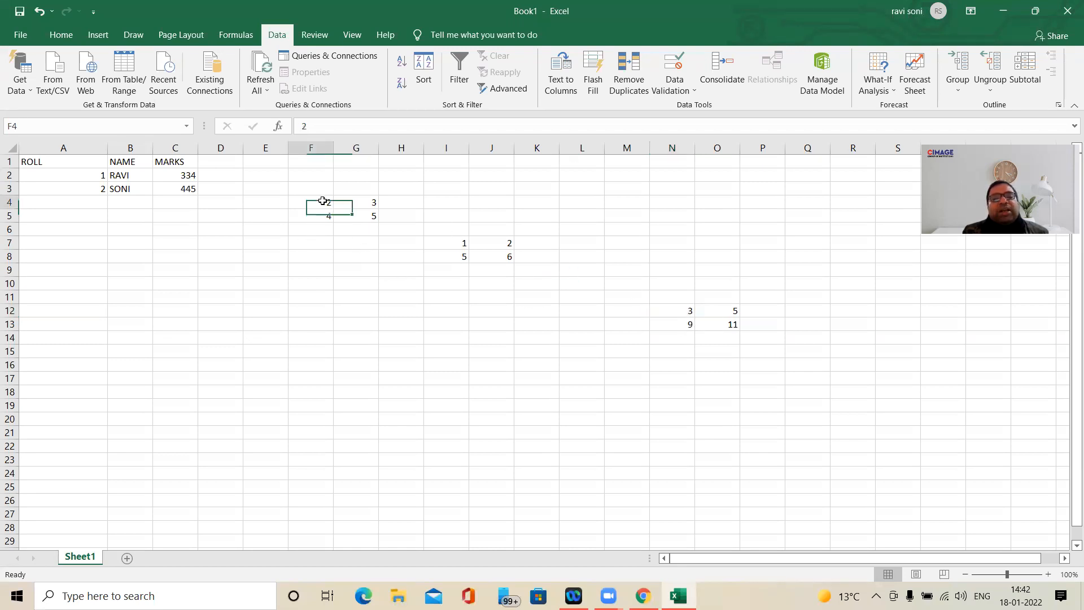
text(7)
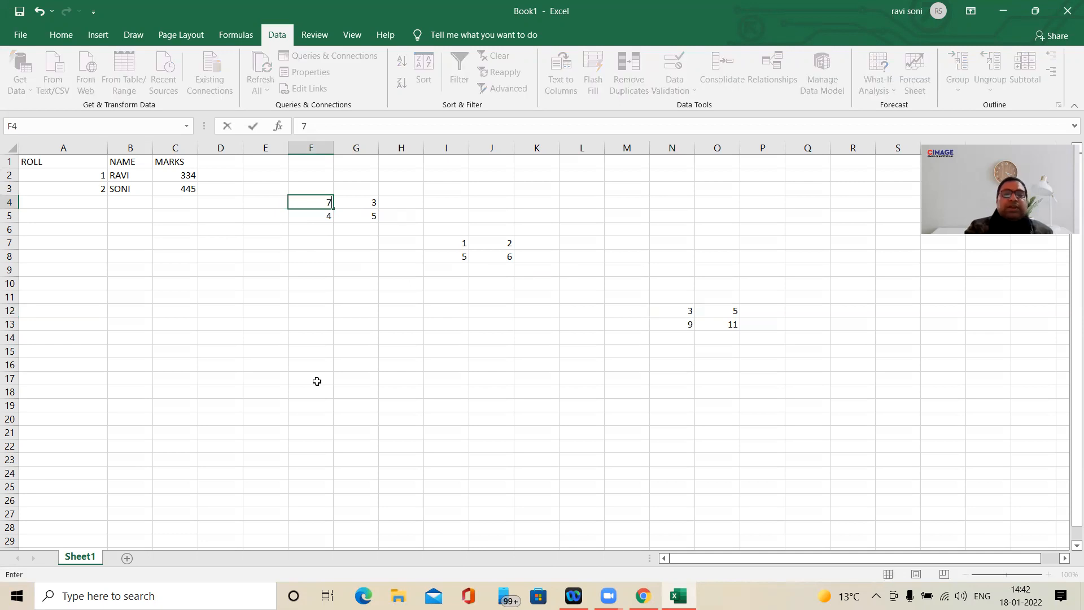
key(Return)
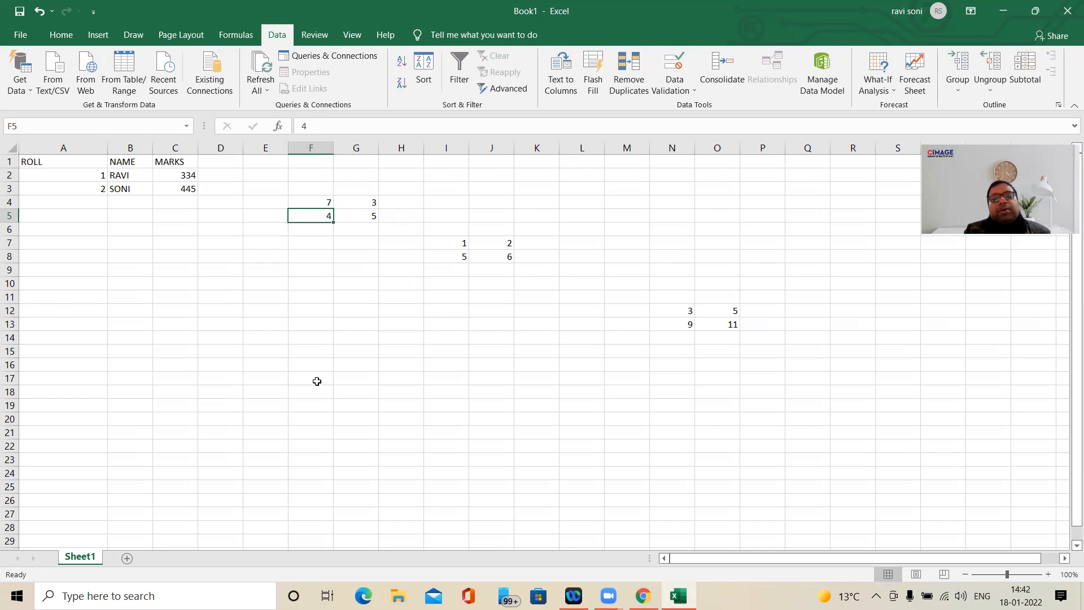
text(8)
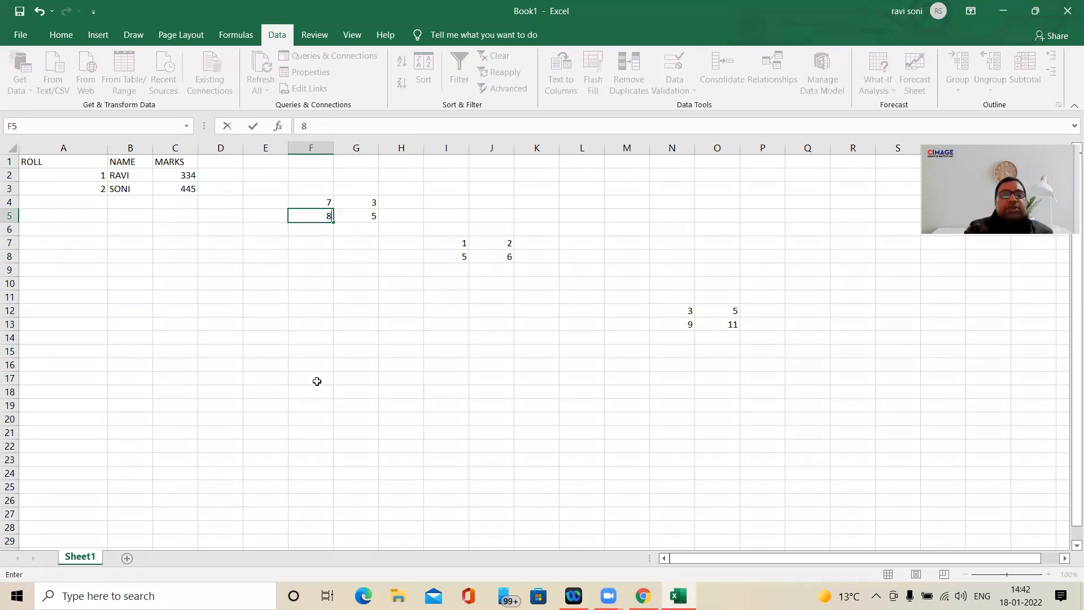
key(Return)
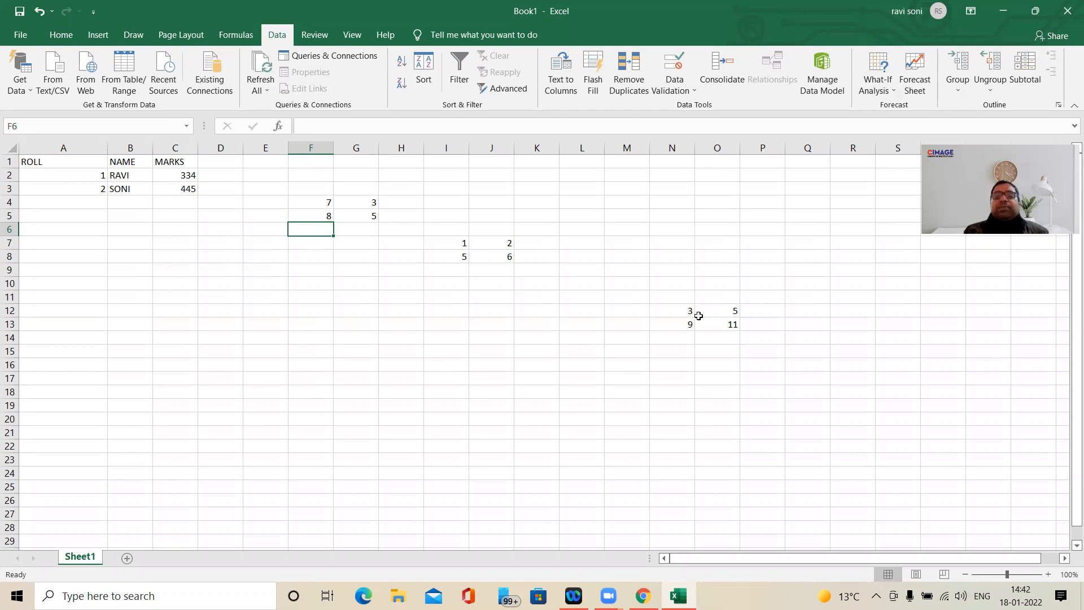
- Clear the earlier consolidated results from N12:O13
click(678, 308)
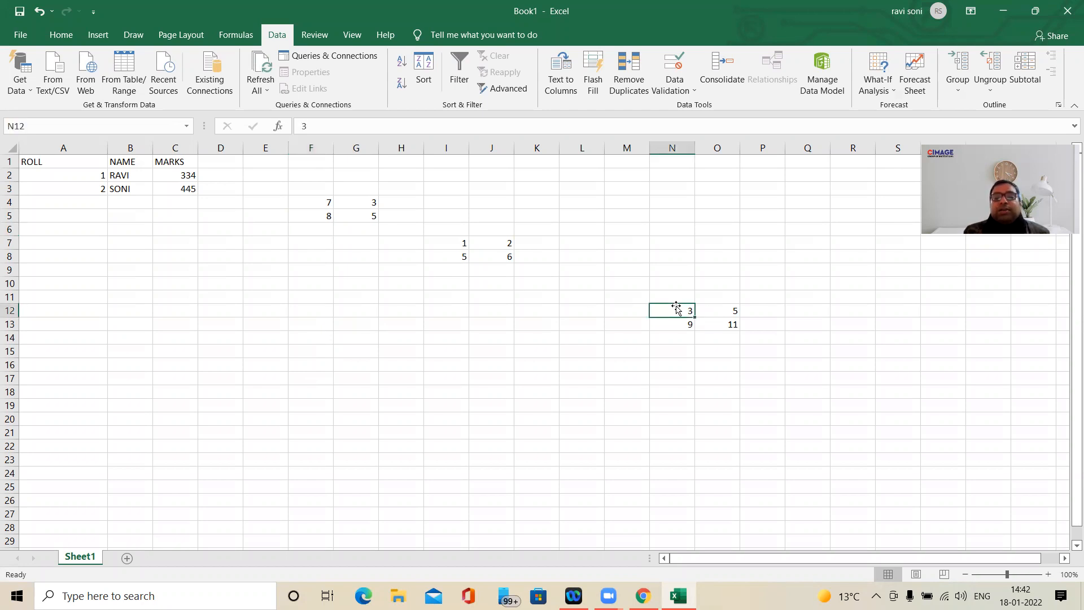
drag(679, 308, 731, 326)
key(Delete)
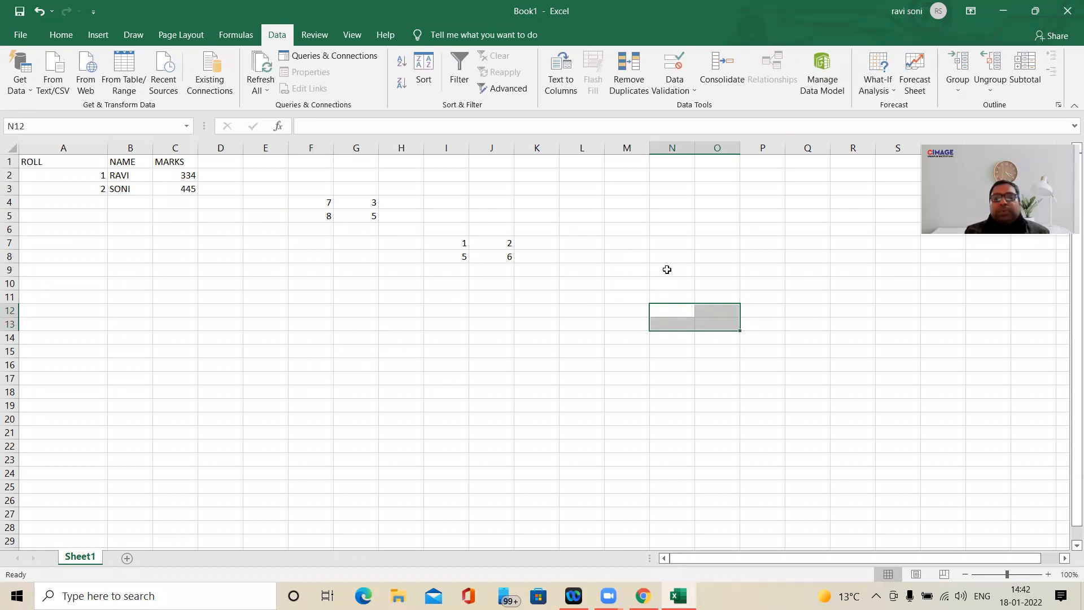
- Start a consolidation at L10 and remove both stored references, F4:G5 and I7:J8
click(600, 284)
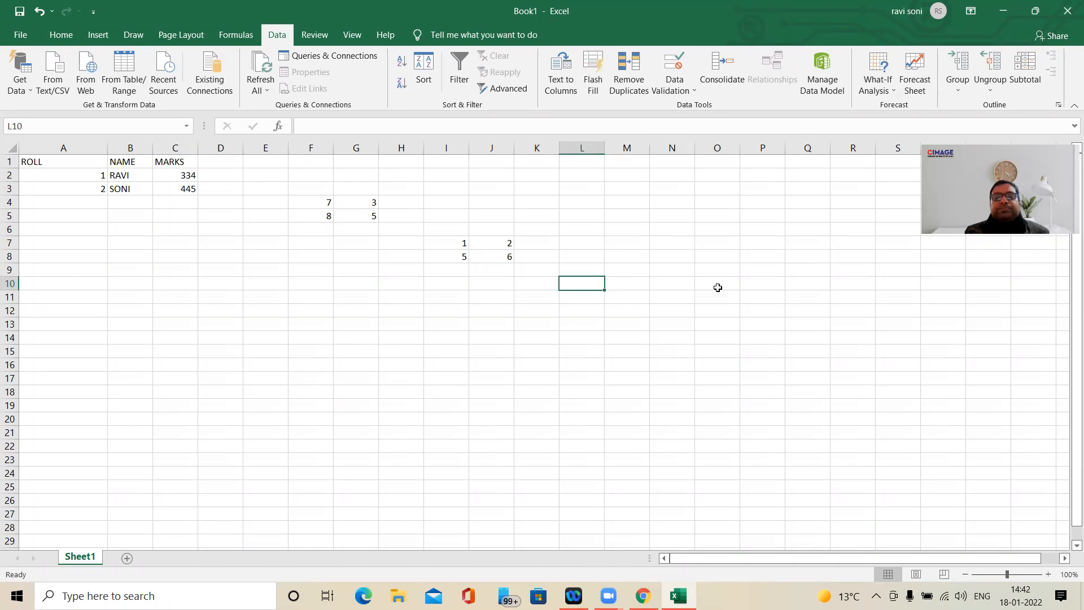
click(721, 83)
click(688, 283)
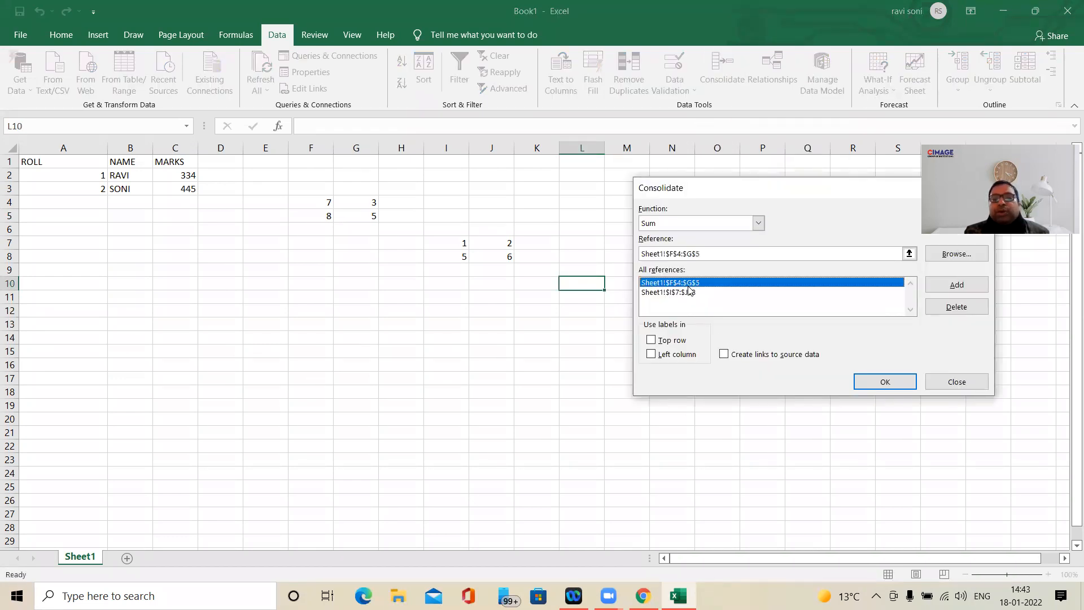
click(956, 306)
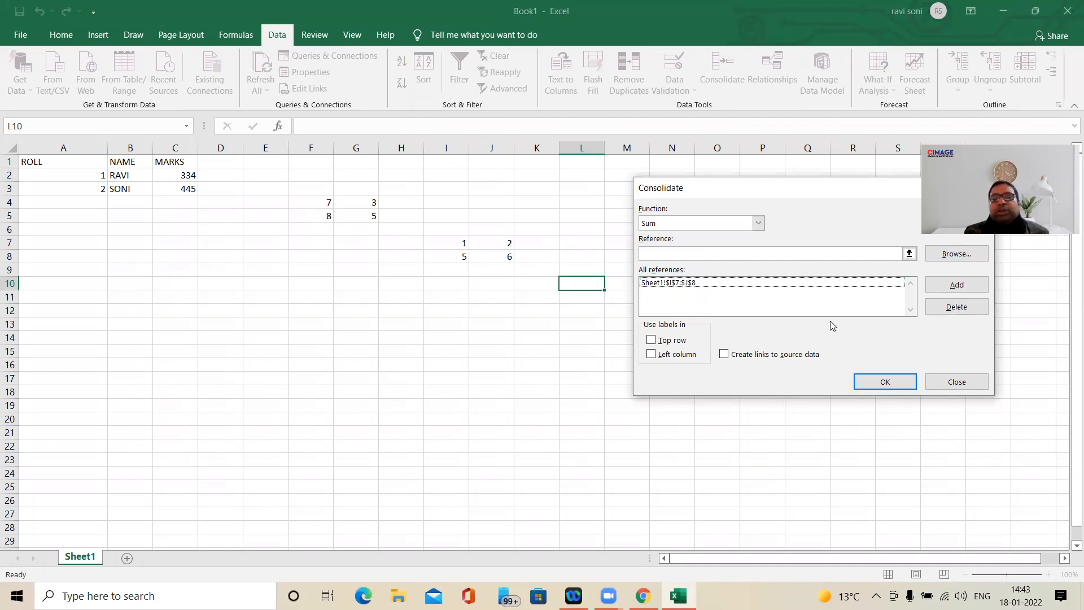
click(725, 283)
click(957, 307)
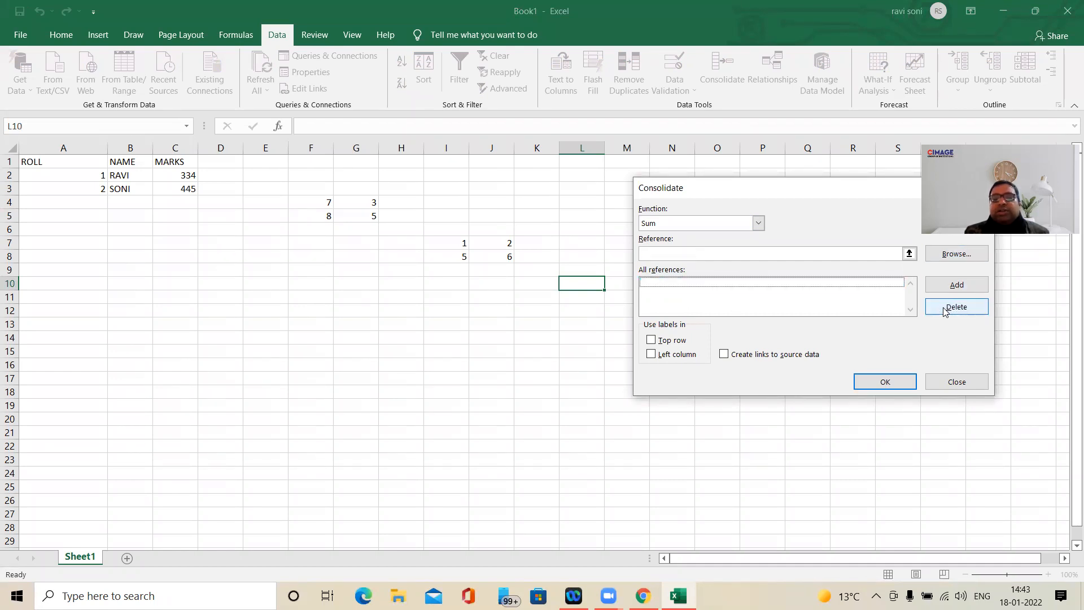
- Add the ranges F4:G5 and I7:J8 as references for the Sum consolidation
click(718, 254)
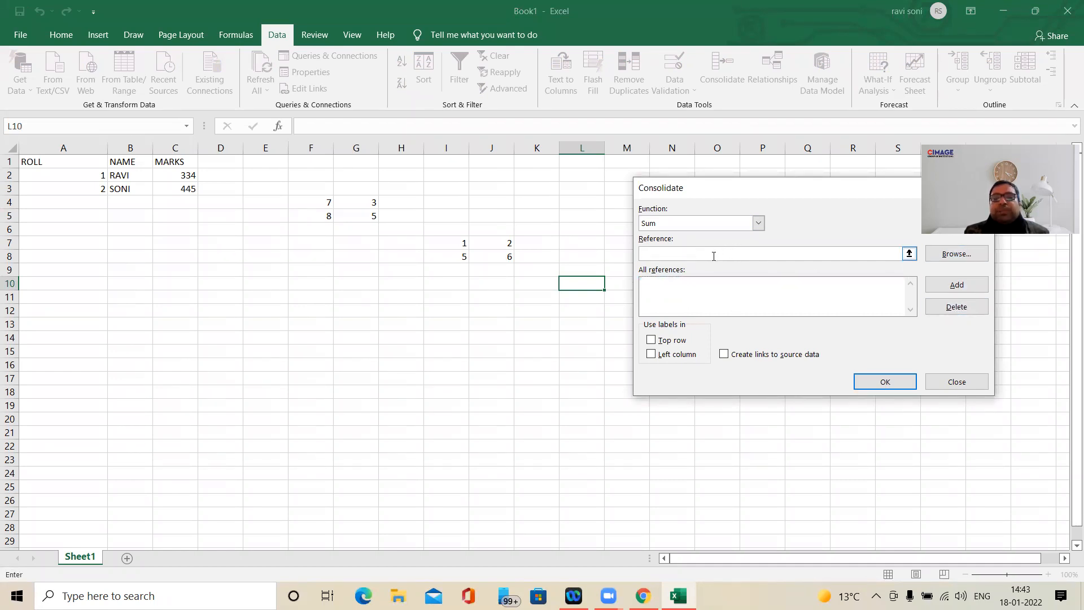
click(330, 204)
drag(329, 204, 368, 218)
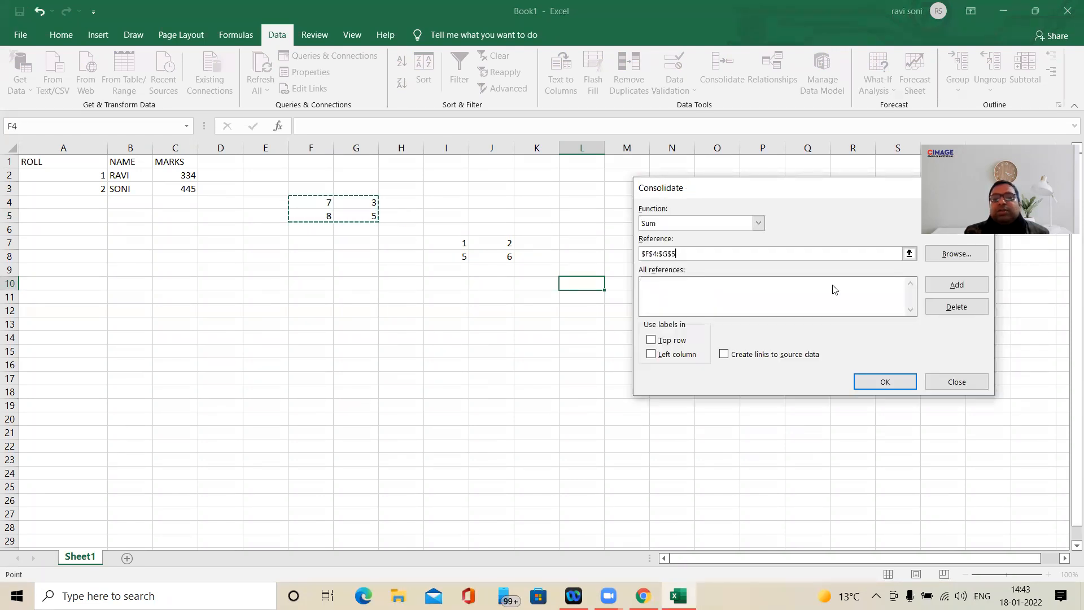
click(957, 285)
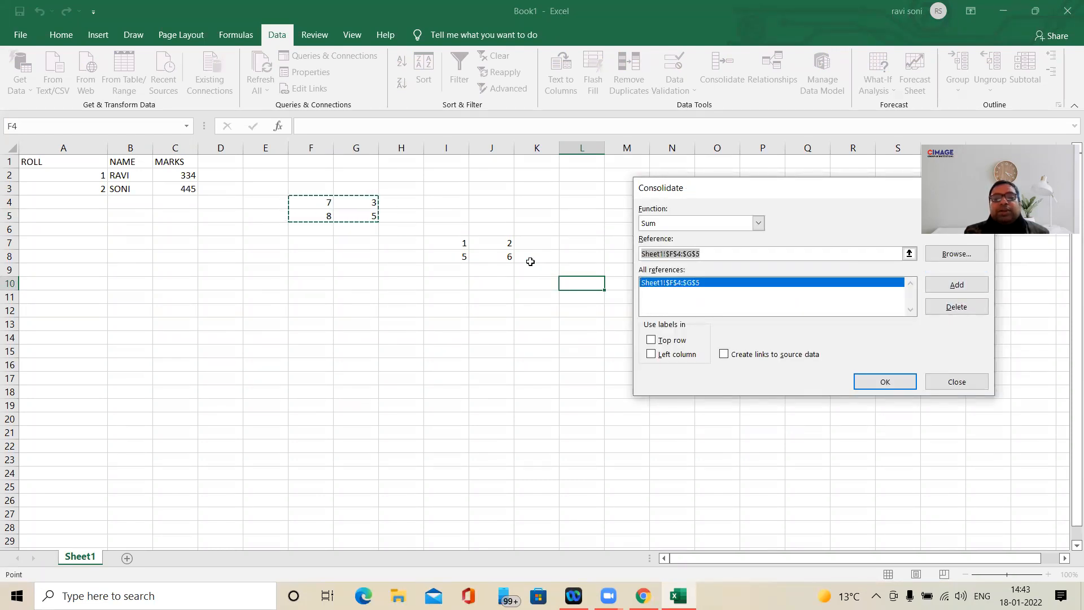
drag(463, 242, 508, 256)
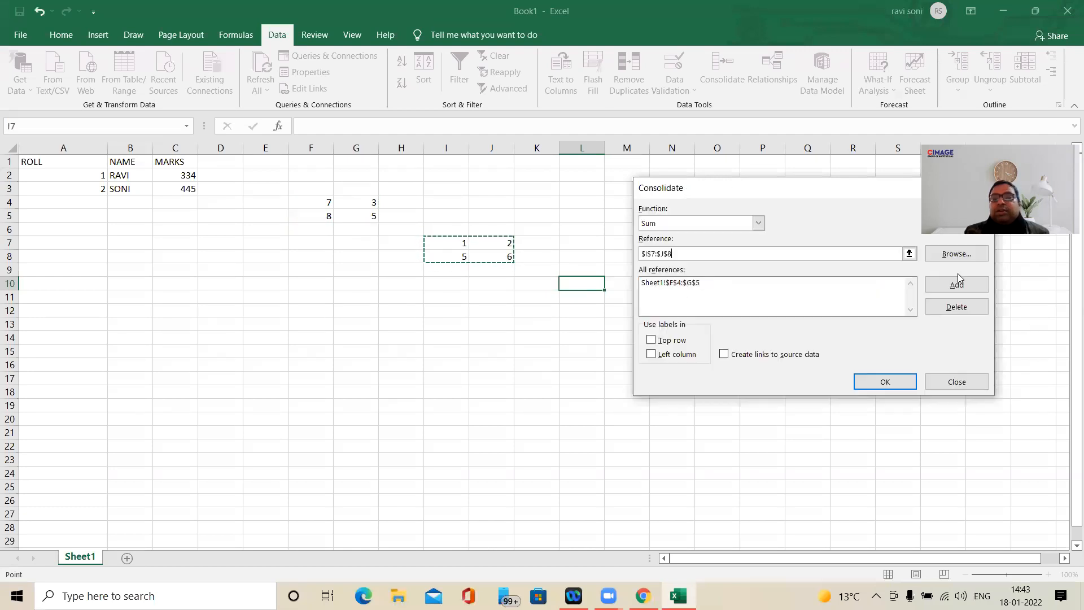
click(963, 288)
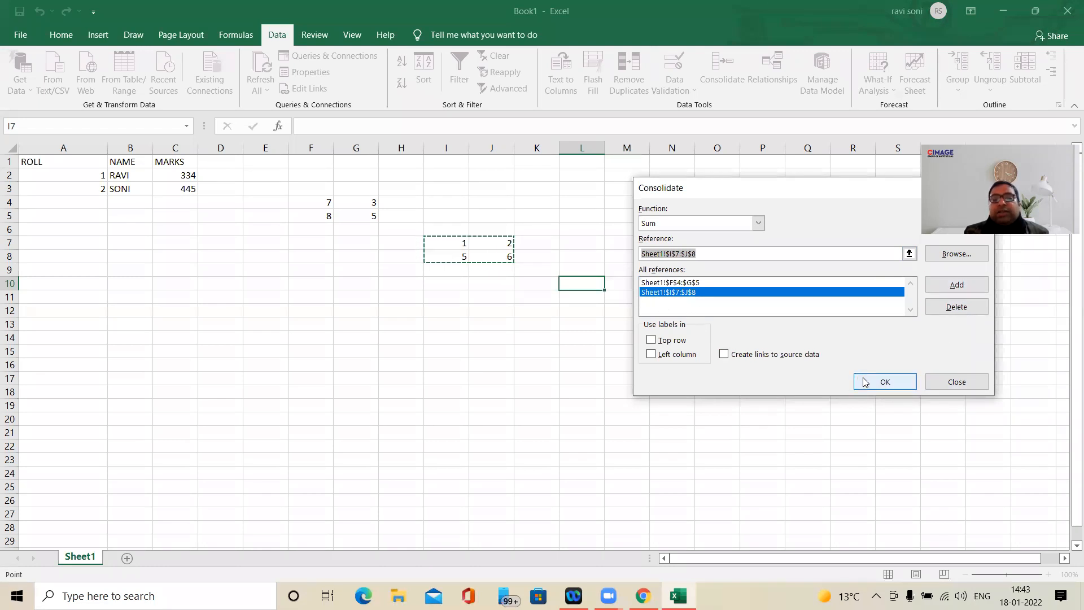
- Try to consolidate both ranges at L10 with links to the source data
click(726, 356)
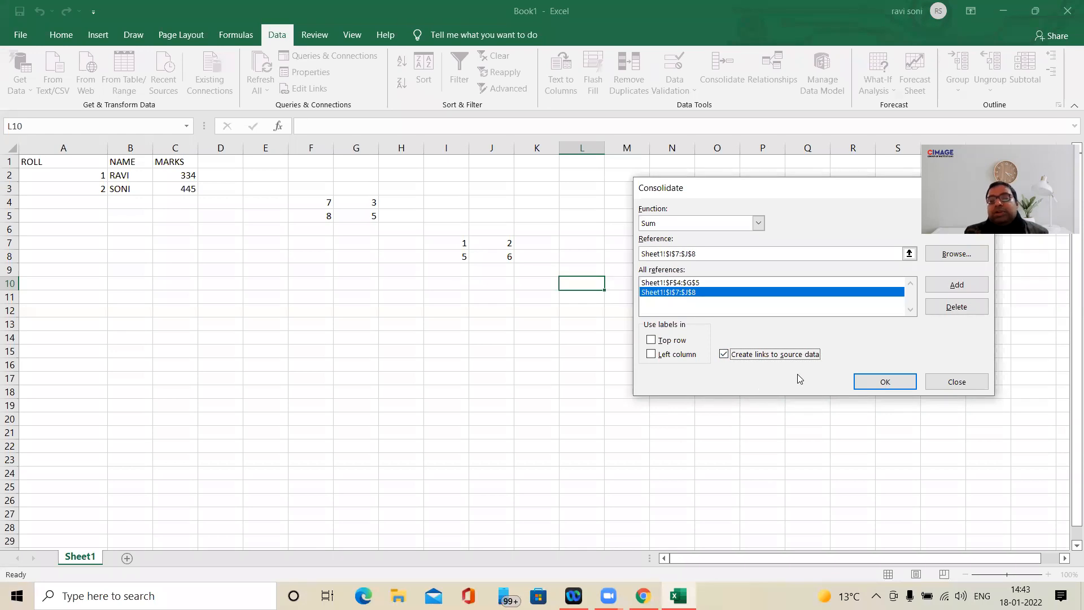
click(885, 383)
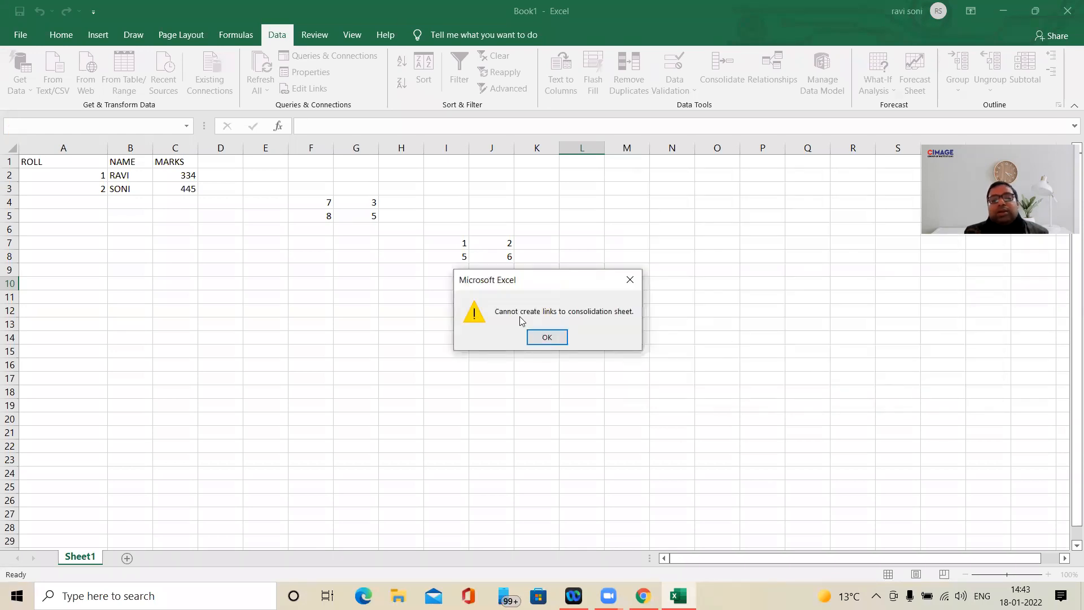
click(541, 337)
click(581, 312)
click(586, 289)
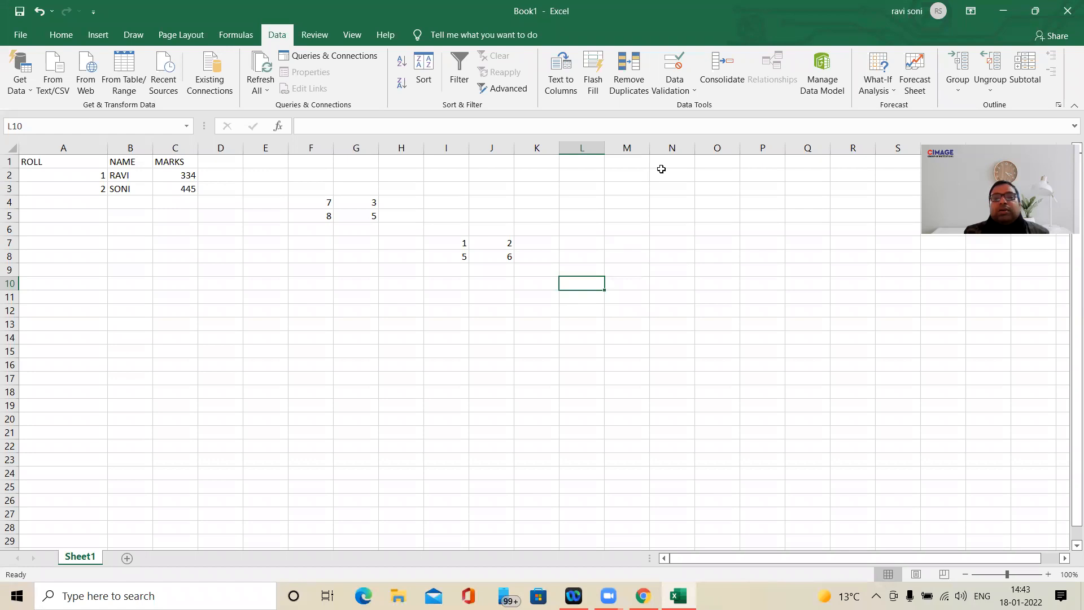
- Retry the linked consolidation at L10, reselecting Sum as the function
click(720, 78)
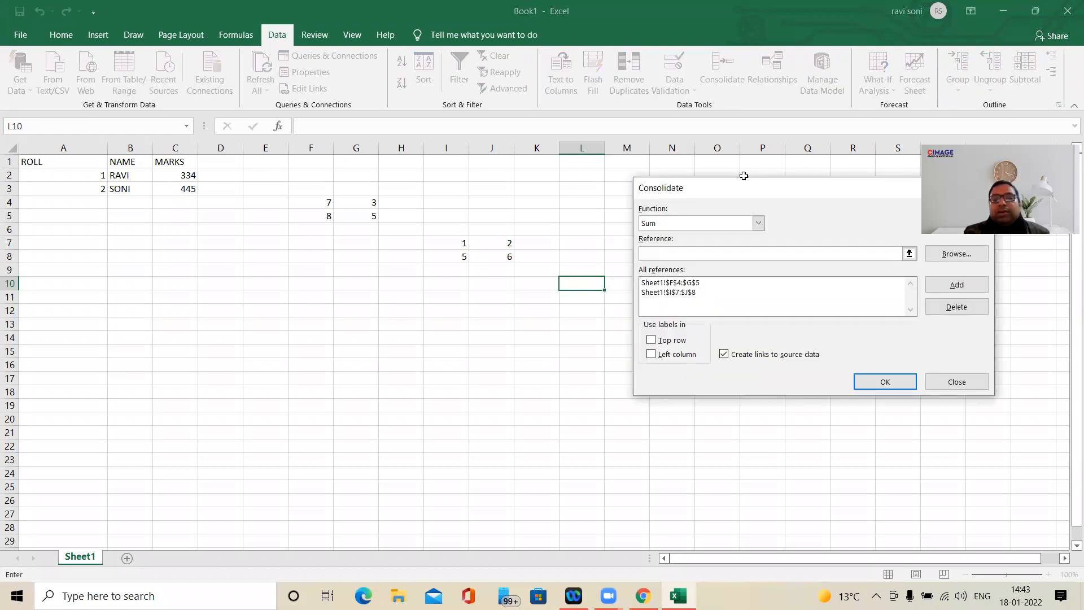
click(733, 360)
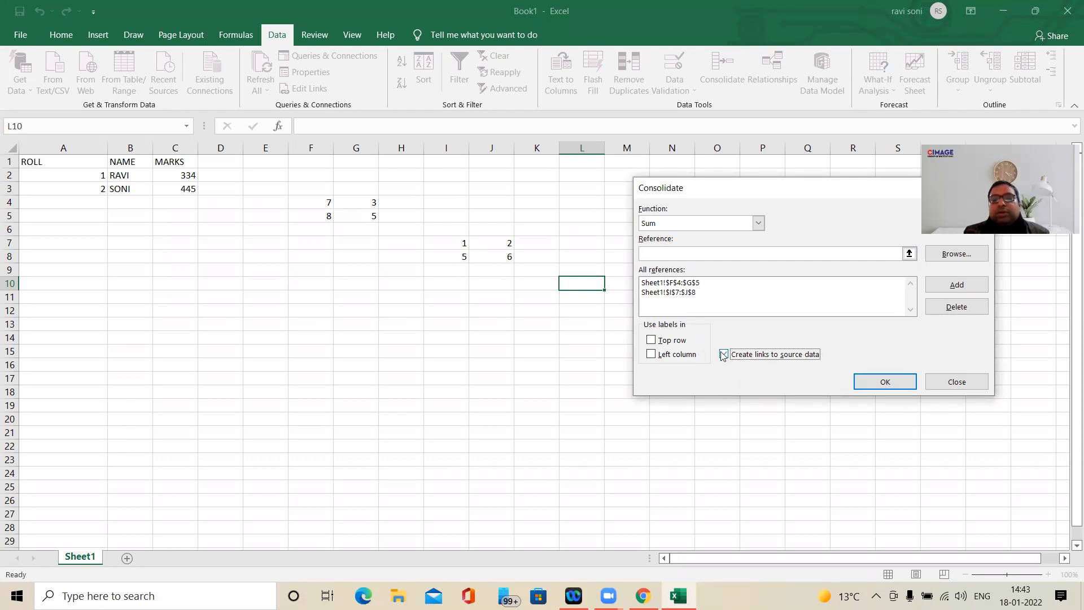
click(697, 223)
click(702, 235)
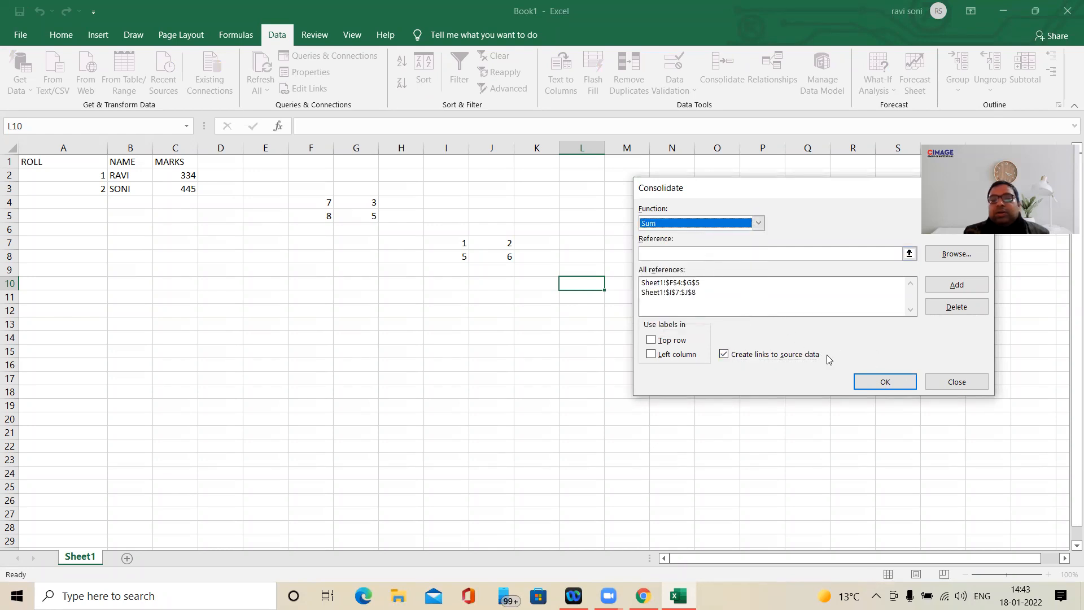
click(885, 383)
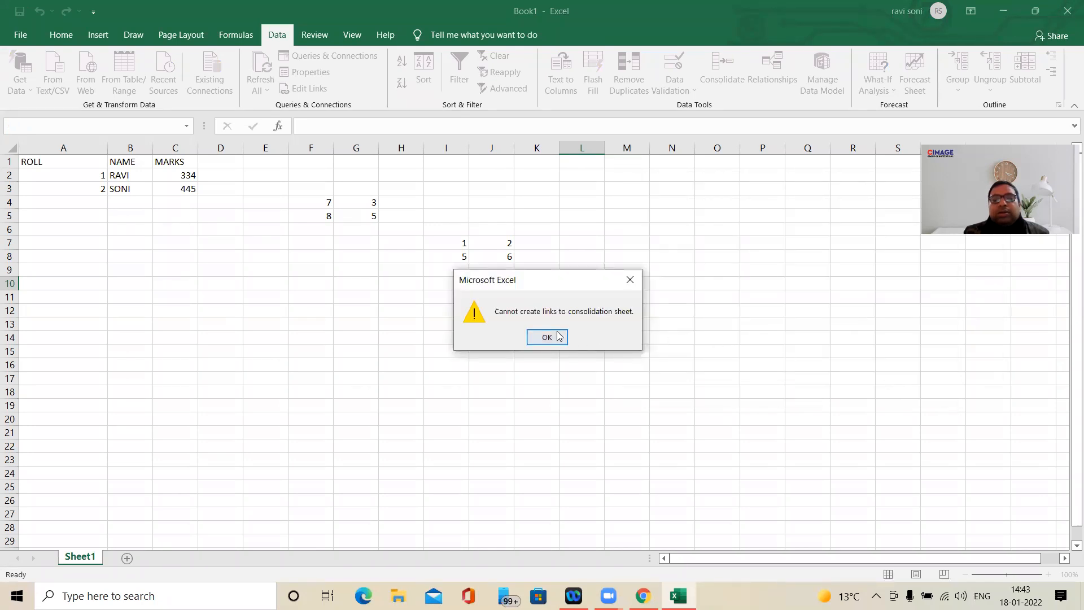
click(559, 336)
- Try the linked Sum consolidation of both ranges with Q11 as the destination
click(812, 299)
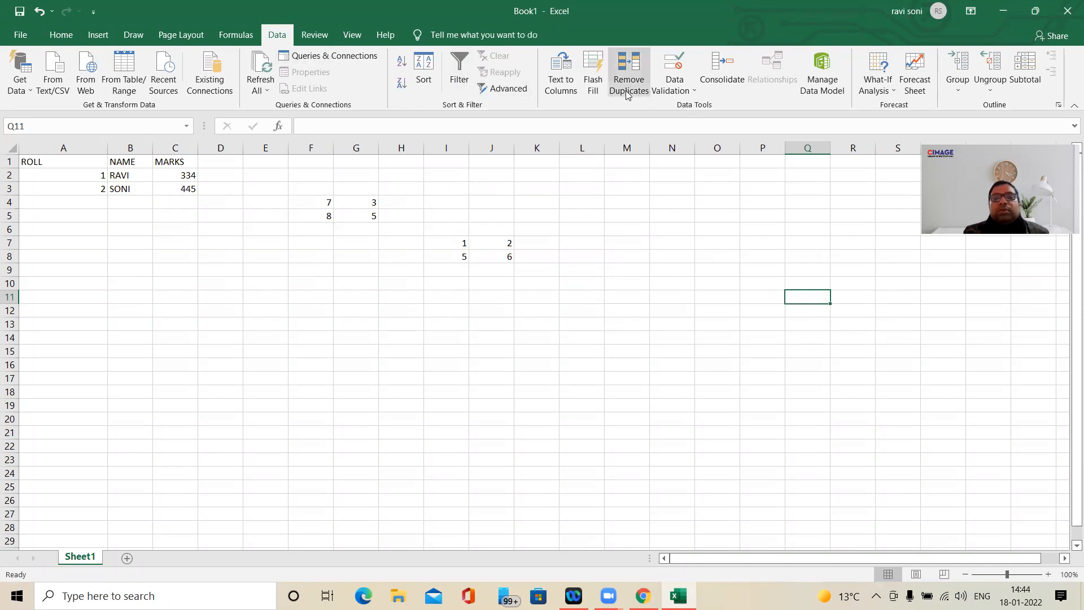
click(723, 71)
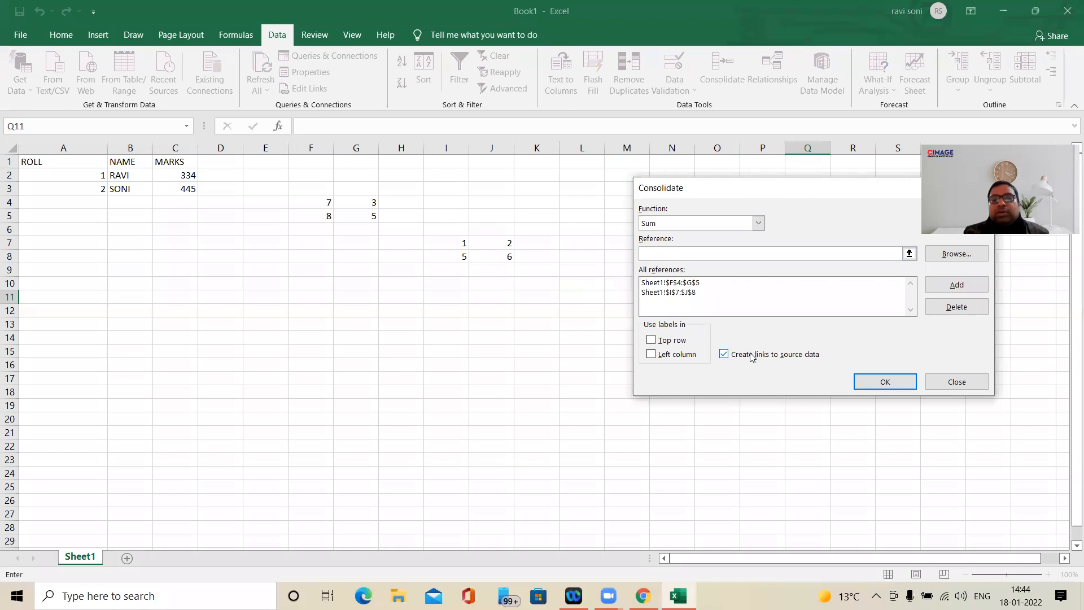
click(886, 384)
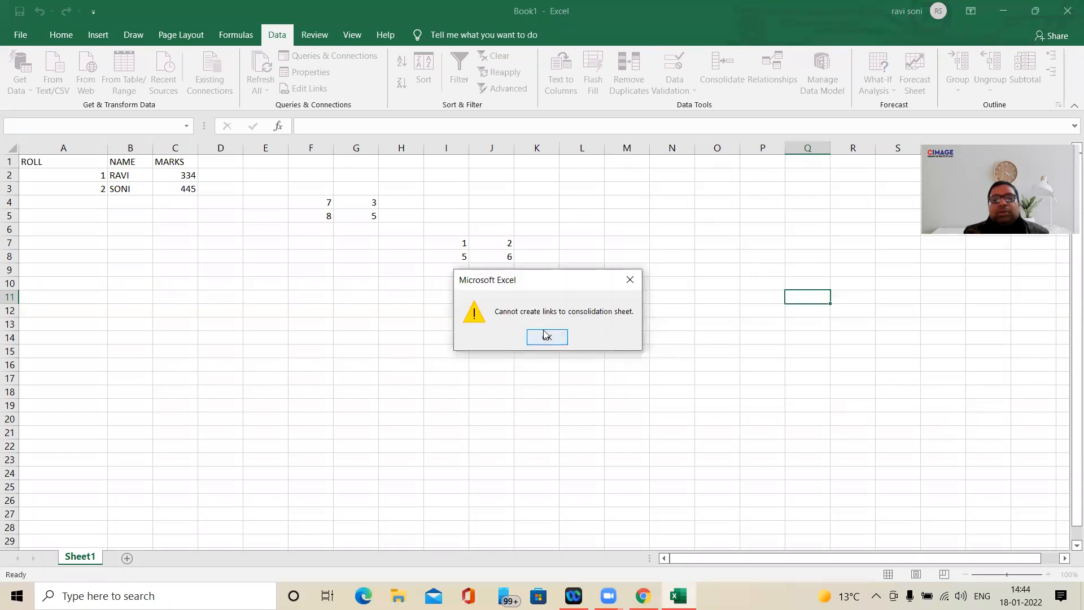
click(547, 337)
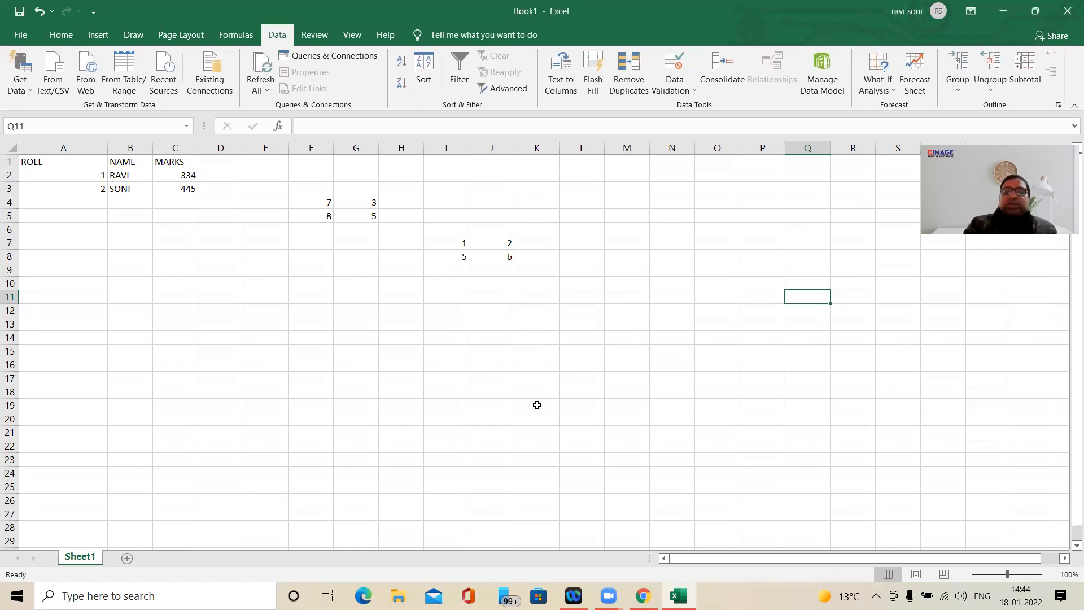
- Insert a new worksheet and look over the Consolidate settings there, leaving them unapplied
click(127, 558)
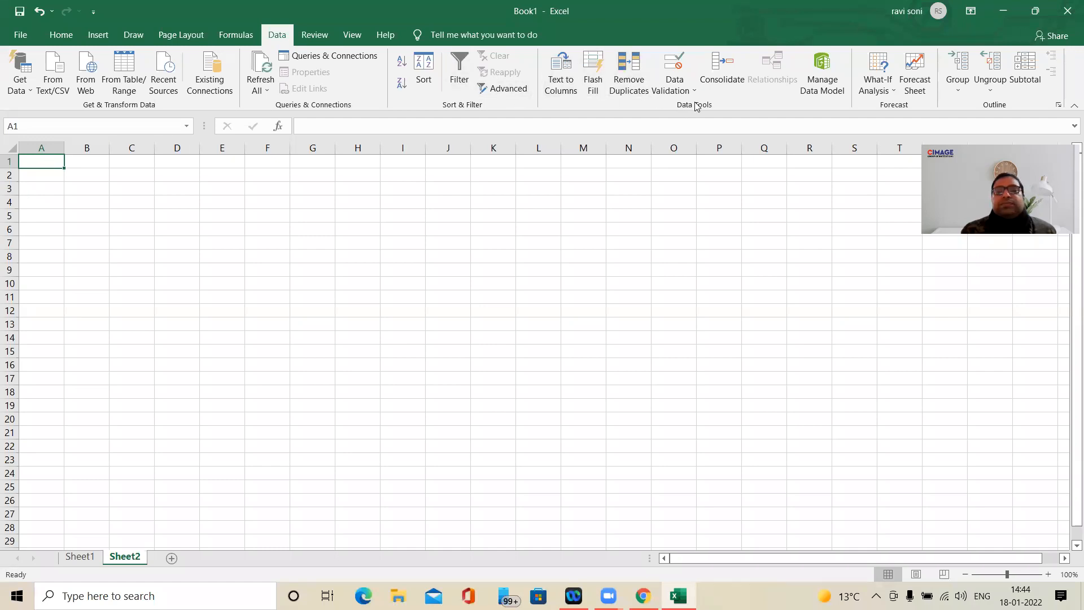
click(722, 69)
click(723, 355)
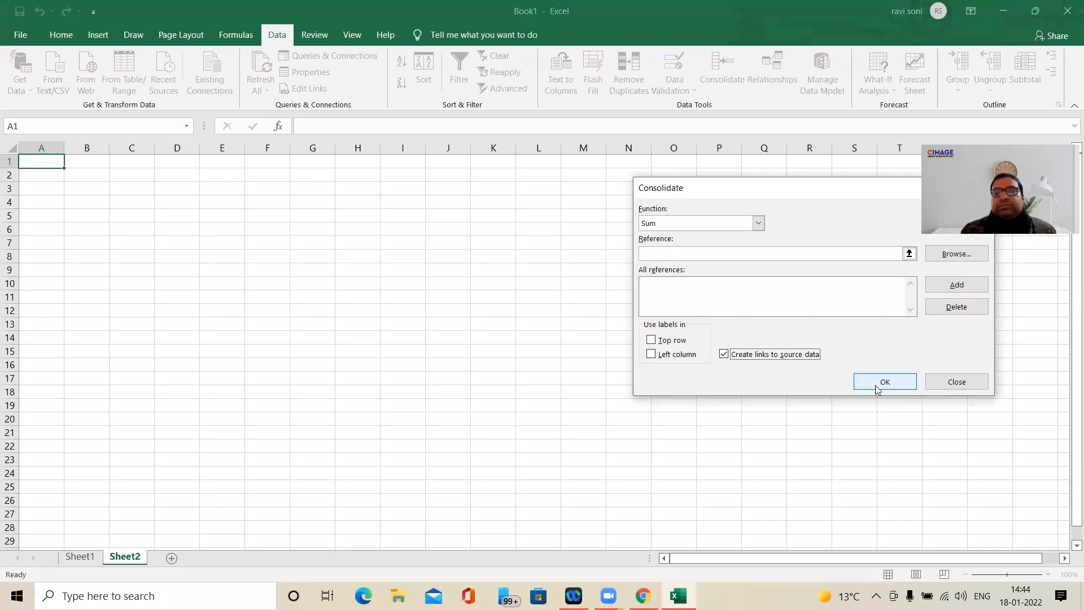
click(691, 291)
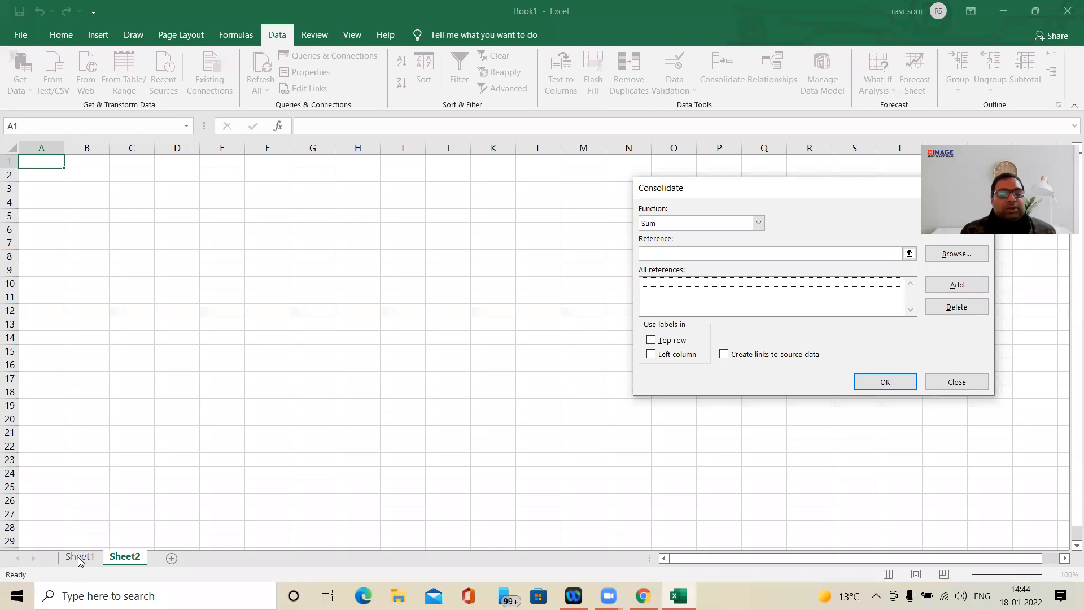
click(950, 382)
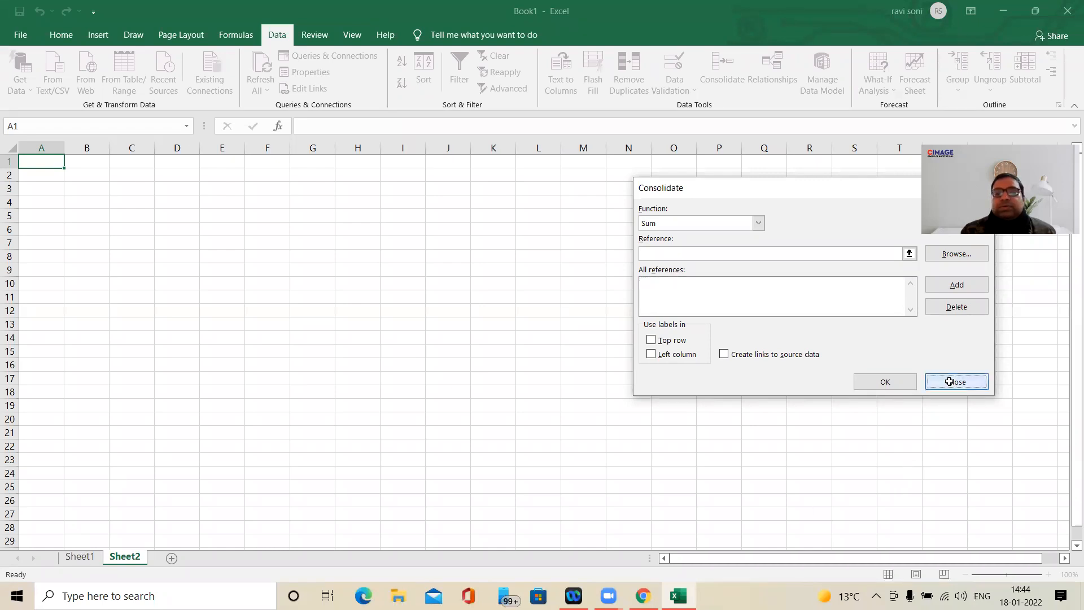
- On Sheet1, remove both saved references from the Consolidate settings and turn off links to source data
click(80, 557)
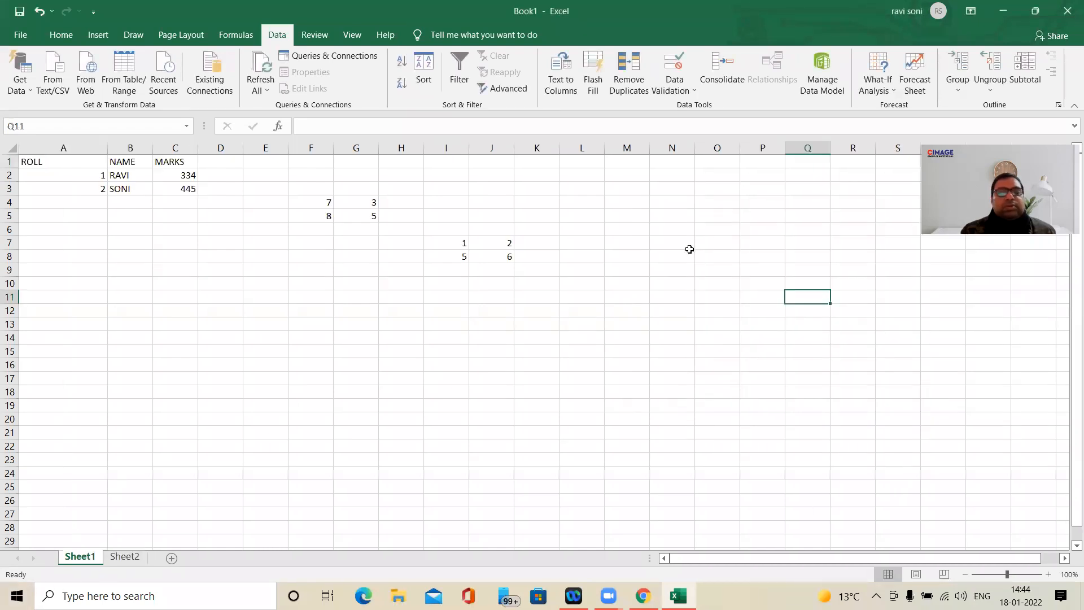
click(727, 79)
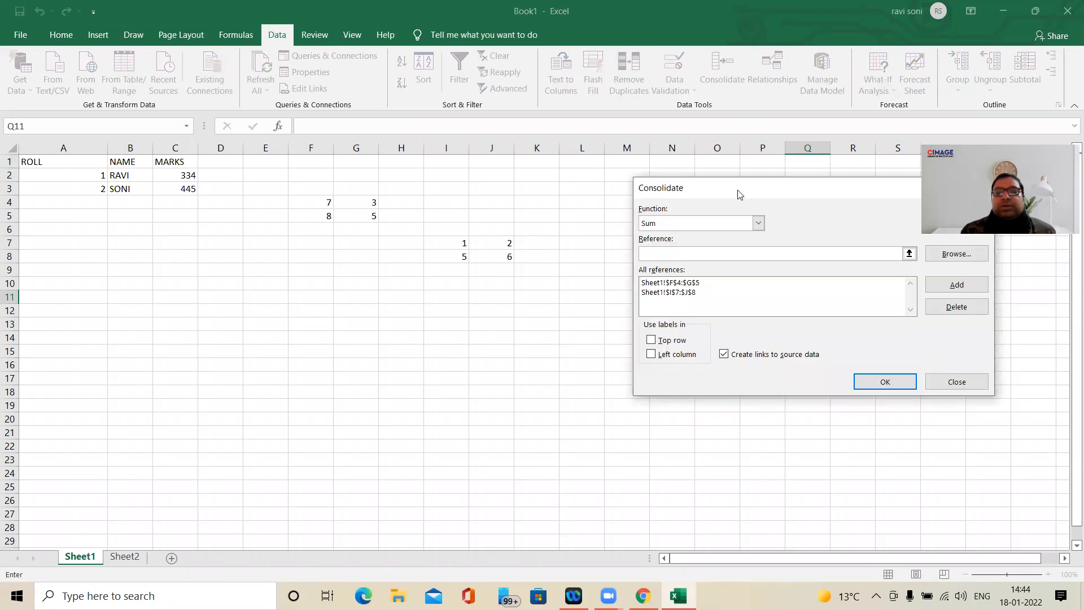
click(675, 287)
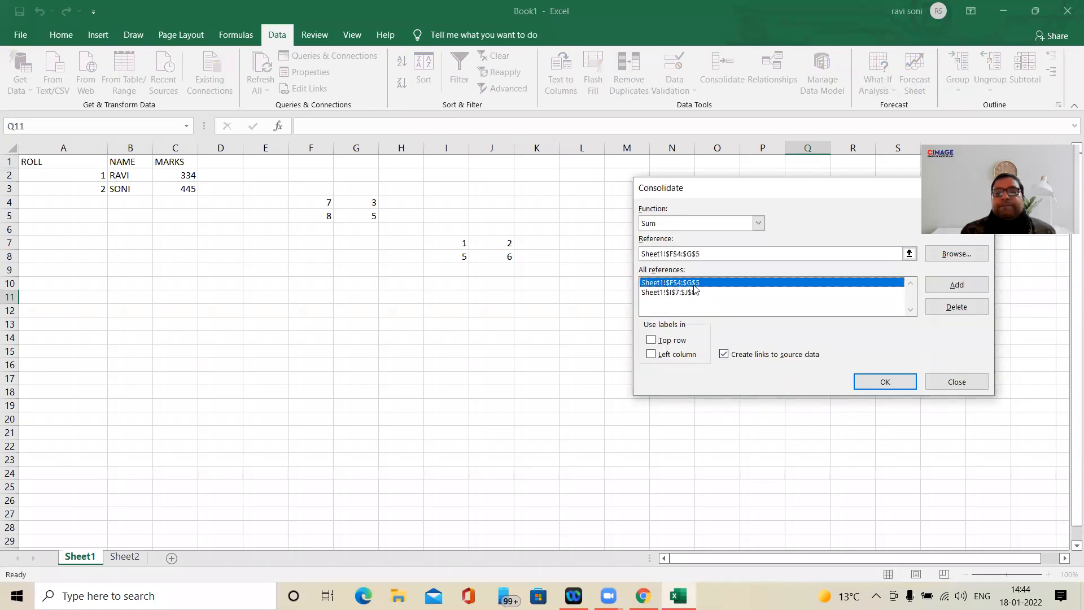
click(941, 308)
click(728, 284)
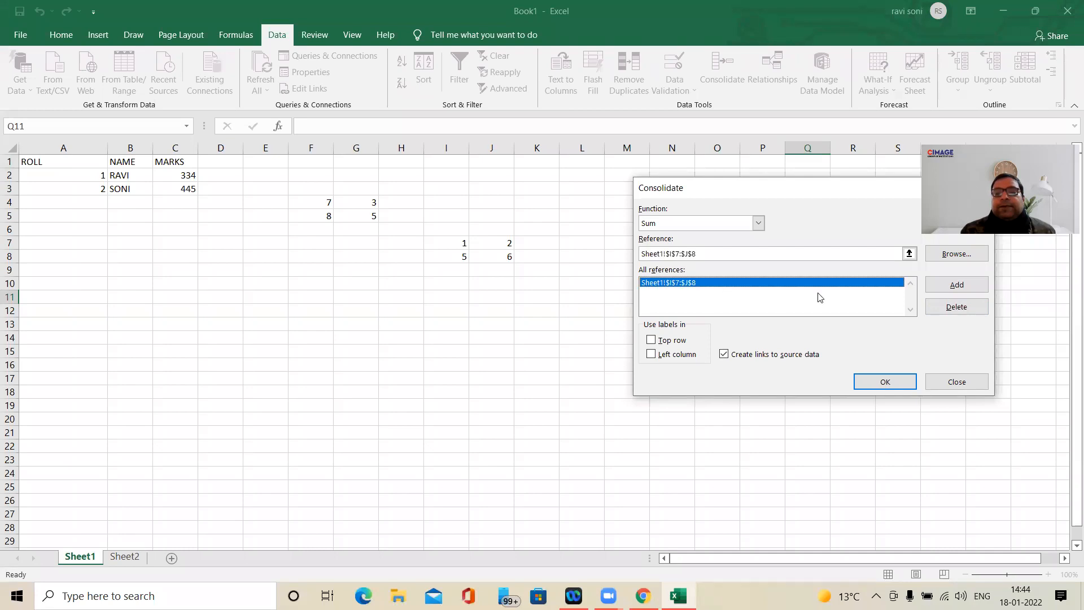
click(956, 308)
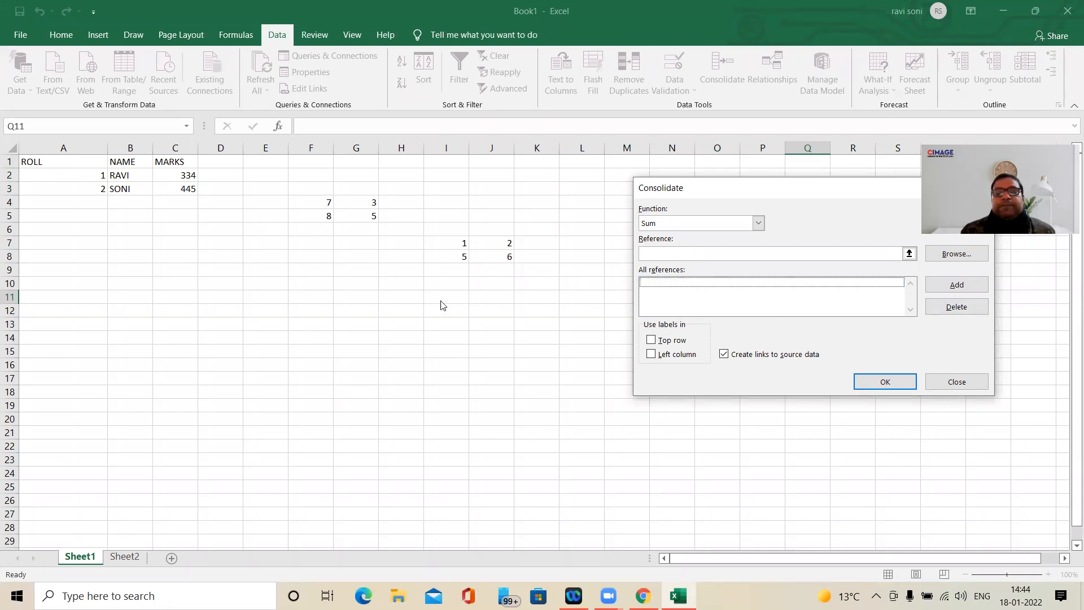
click(737, 355)
click(763, 304)
click(957, 382)
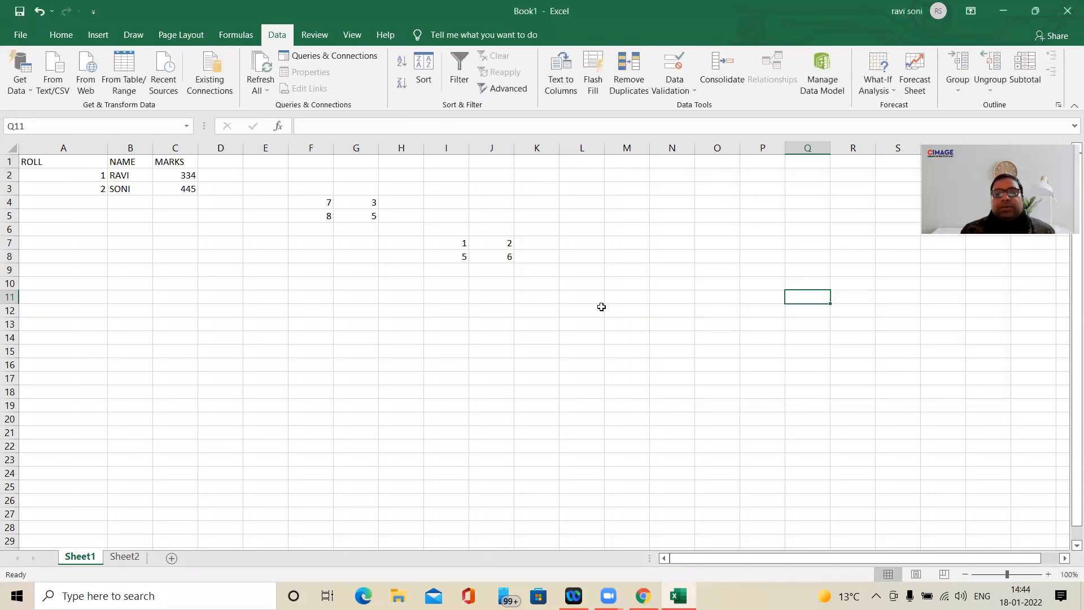
- Try a Sum consolidation of F4:G5 and I7:J8 at J15 on Sheet1, with links to source data
click(600, 310)
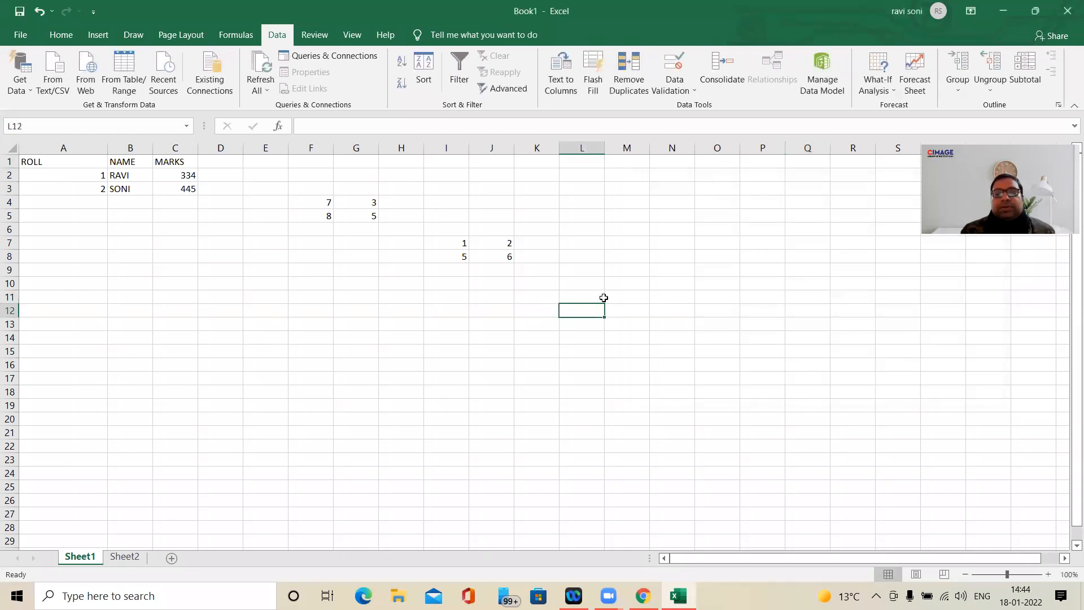
click(479, 347)
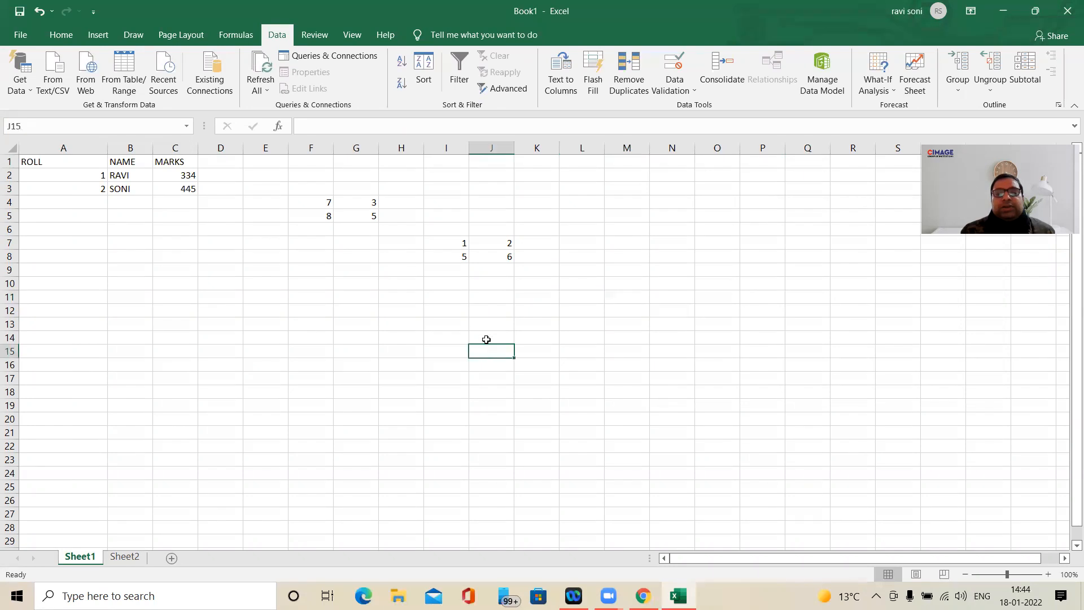
click(710, 79)
drag(314, 205, 353, 215)
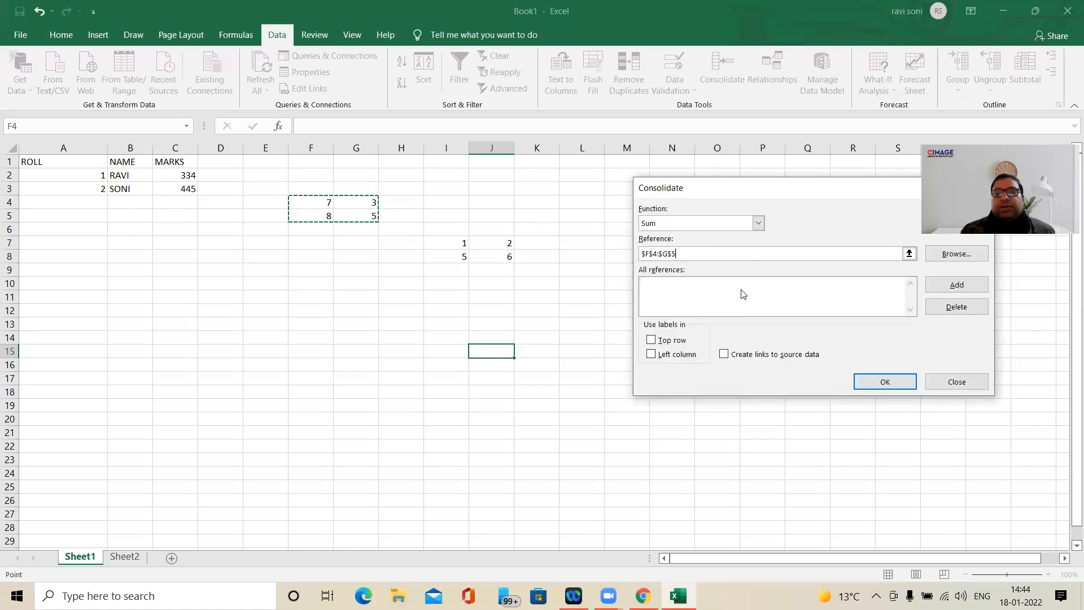
click(946, 285)
drag(450, 242, 505, 259)
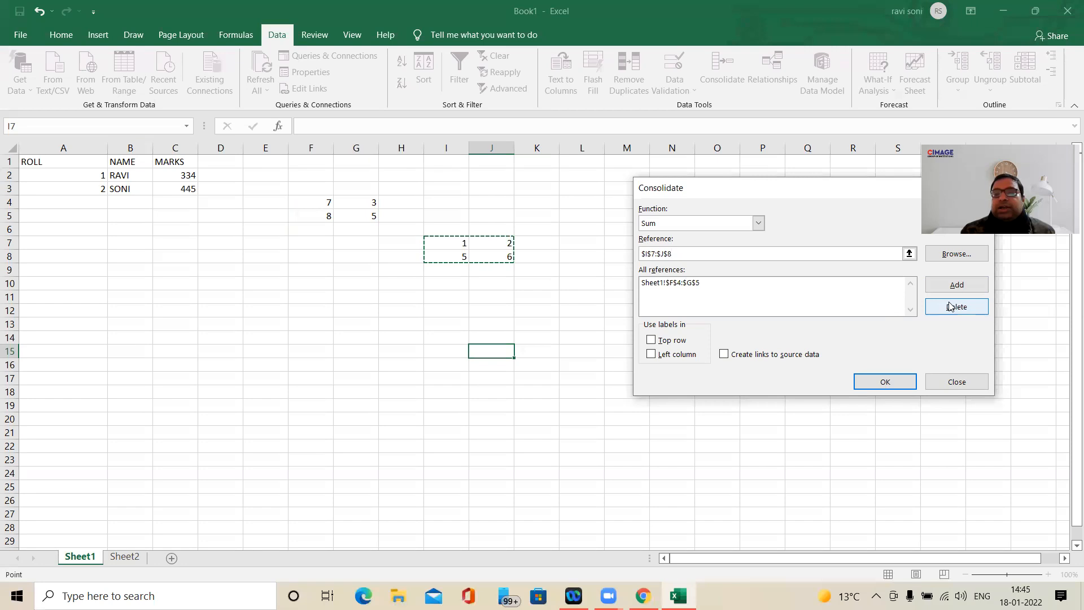
click(957, 284)
click(782, 356)
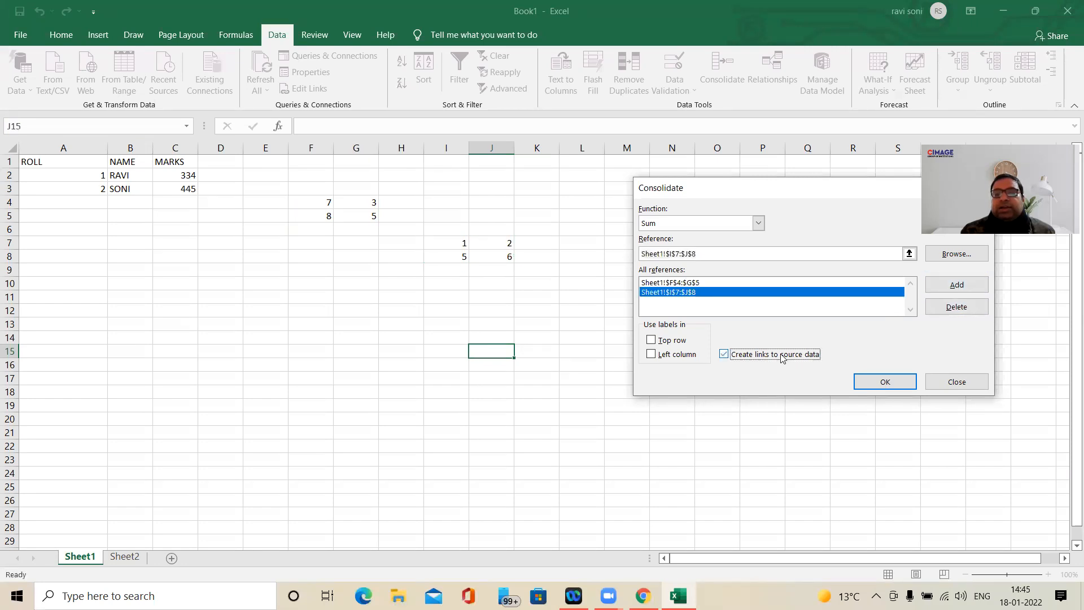
click(893, 382)
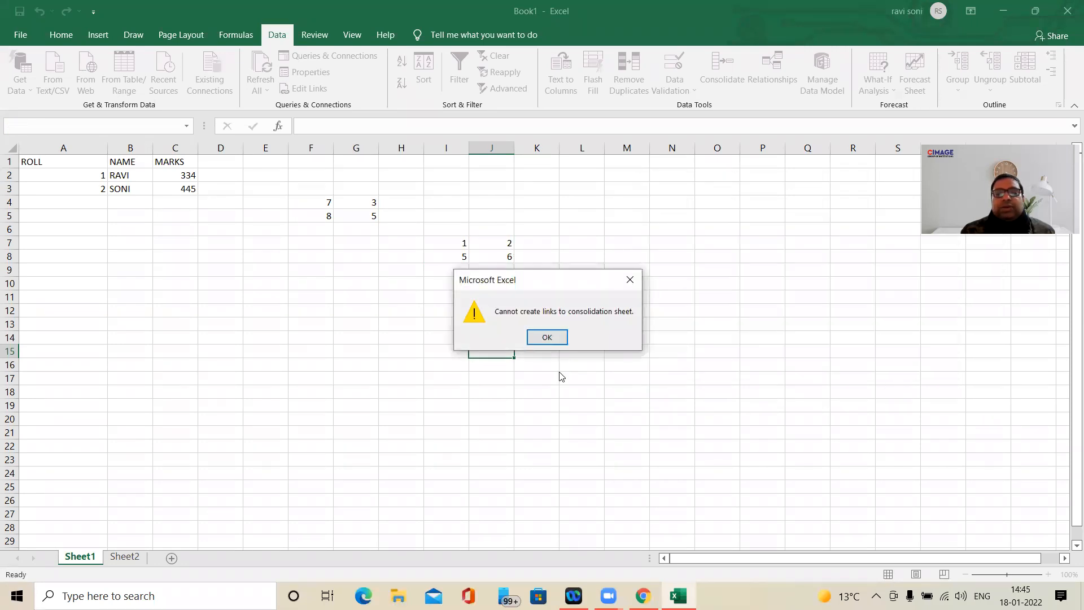
click(556, 340)
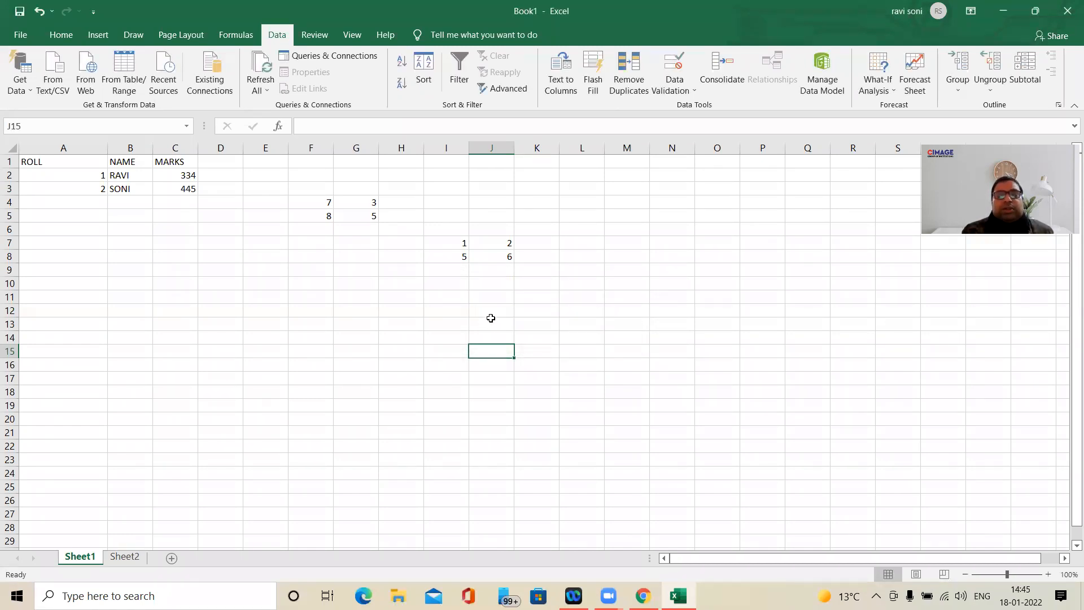
- Delete the F4:G5 and I7:J8 references from Sheet1's Consolidate settings again and disable links to source data
click(721, 76)
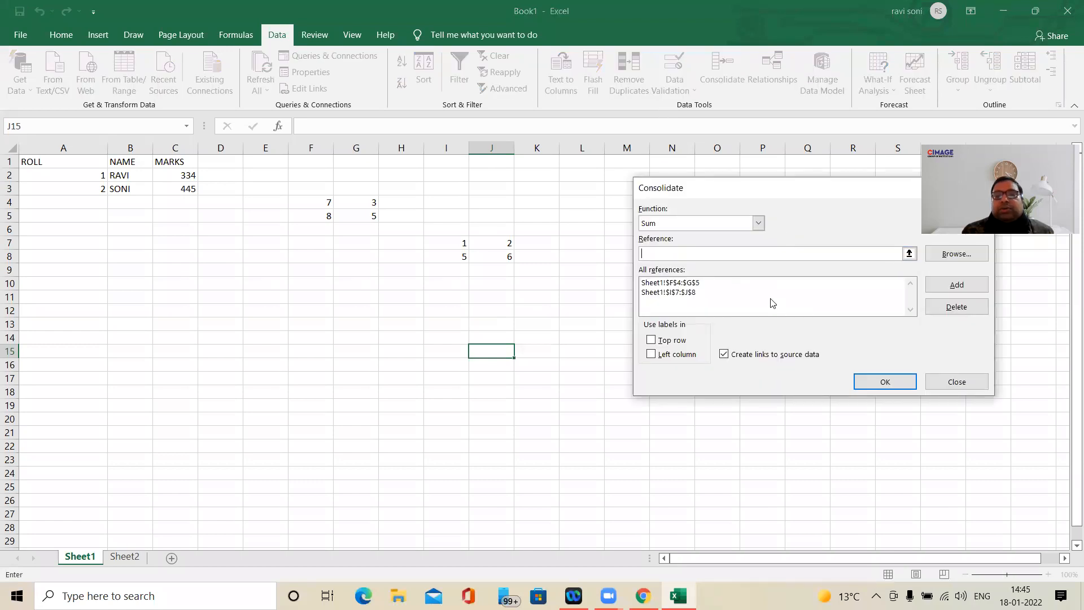
click(766, 283)
click(957, 306)
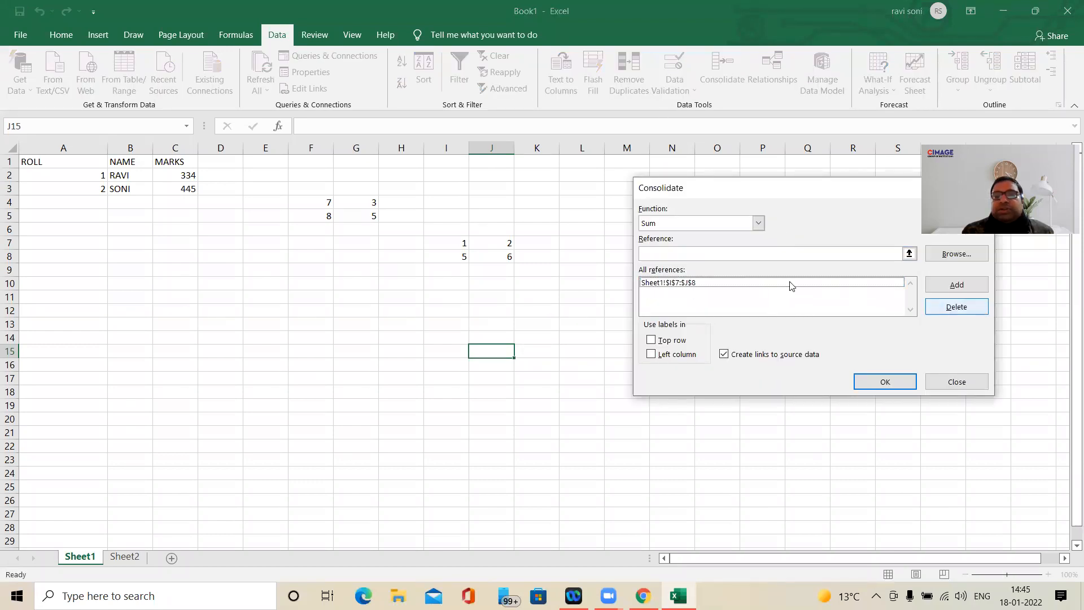
click(687, 284)
click(942, 312)
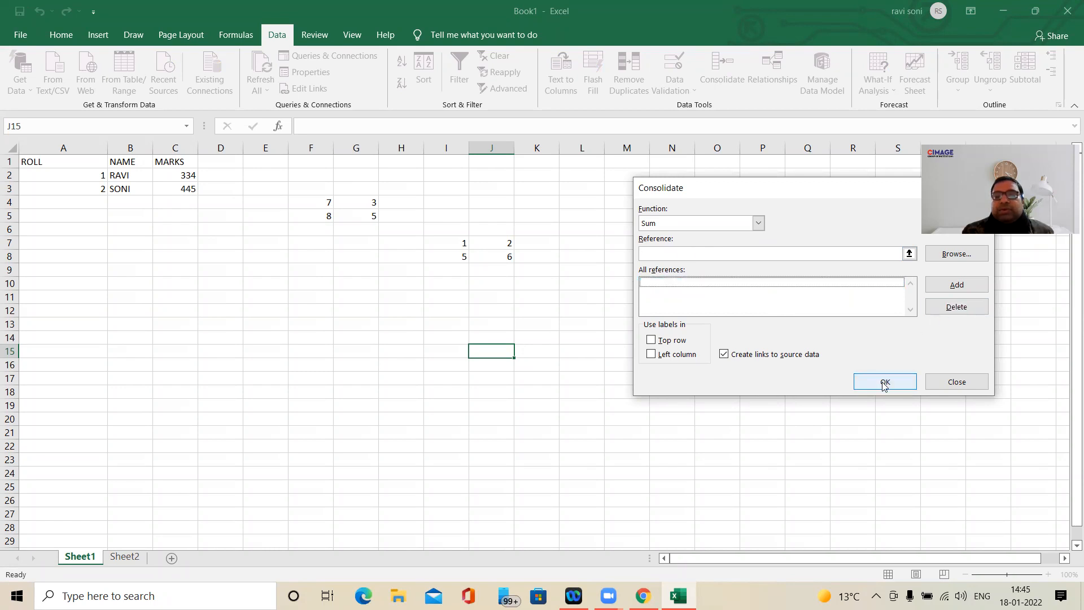
click(885, 383)
click(550, 342)
click(723, 76)
click(763, 355)
click(873, 383)
click(547, 337)
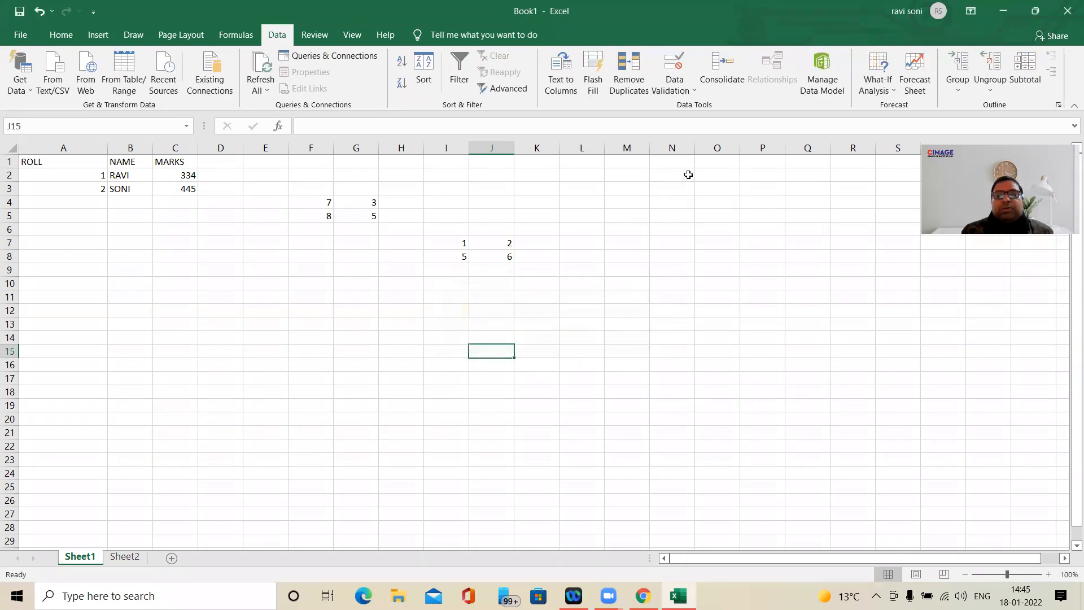
click(715, 83)
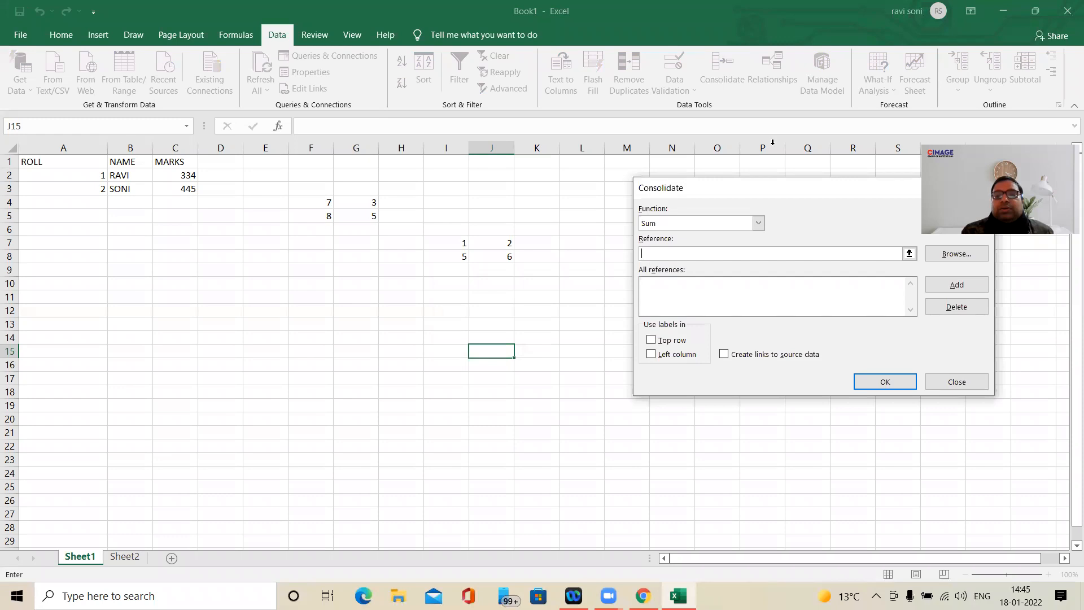
click(955, 383)
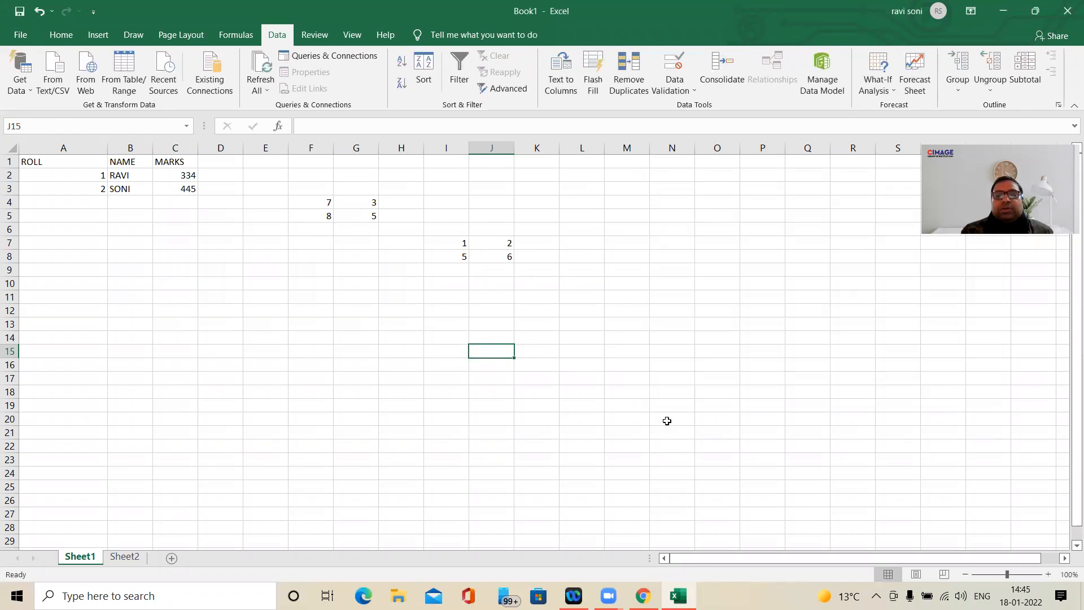
- Consolidate Sheet1's F4:G5 and I7:J8 with Sum at A2 on Sheet2, creating links to source data
drag(667, 421, 667, 407)
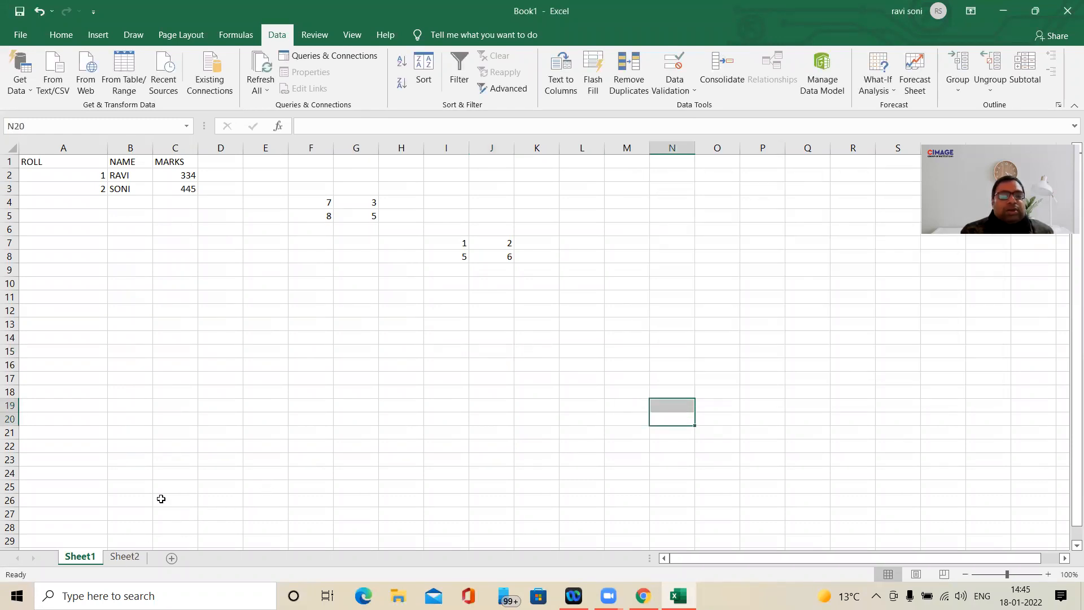
click(128, 558)
click(50, 172)
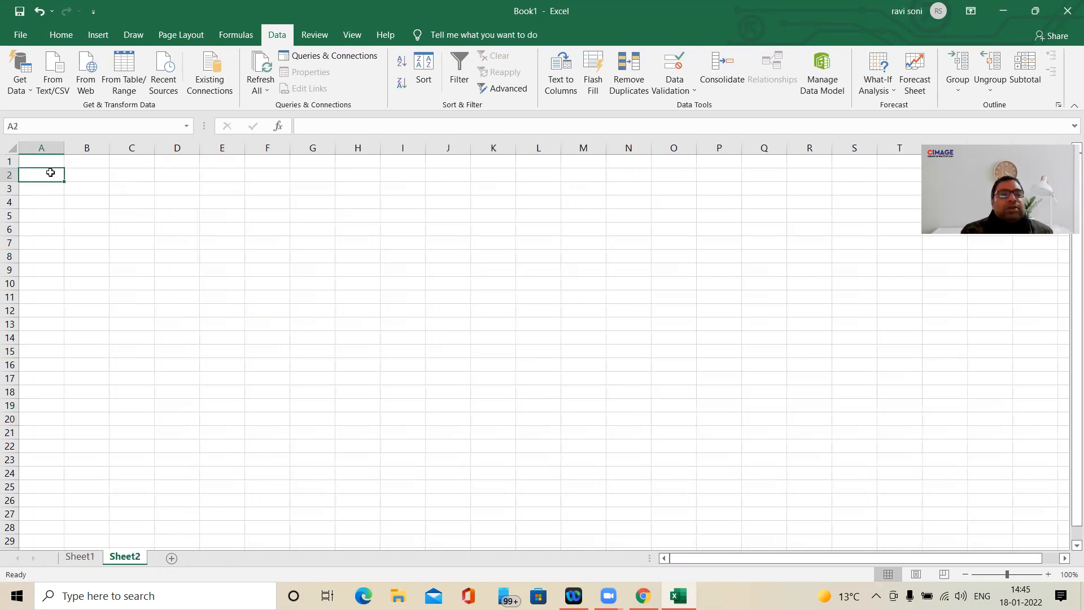
click(722, 69)
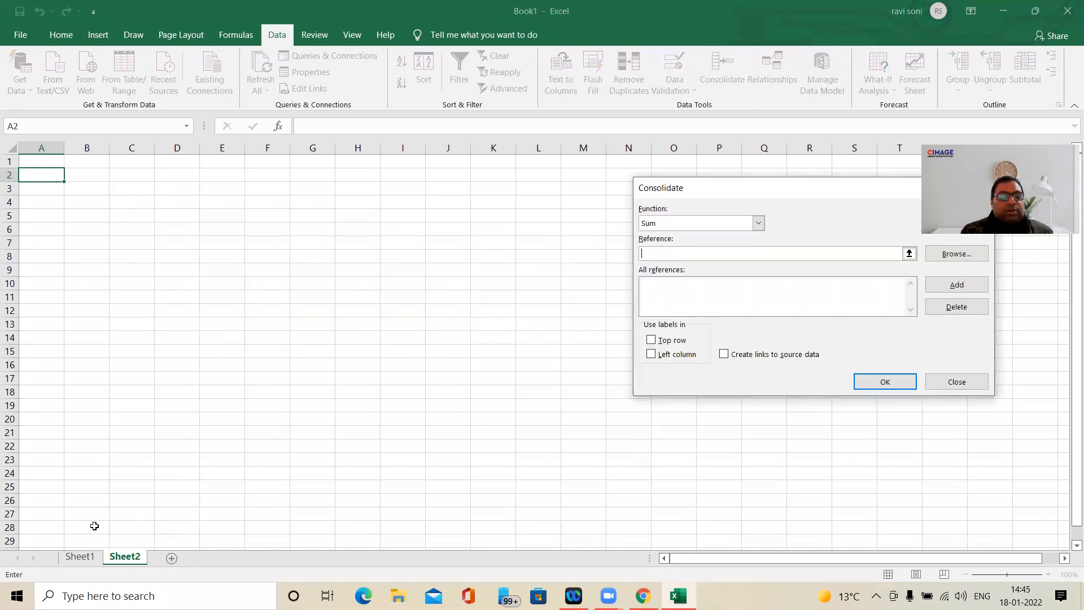
click(95, 560)
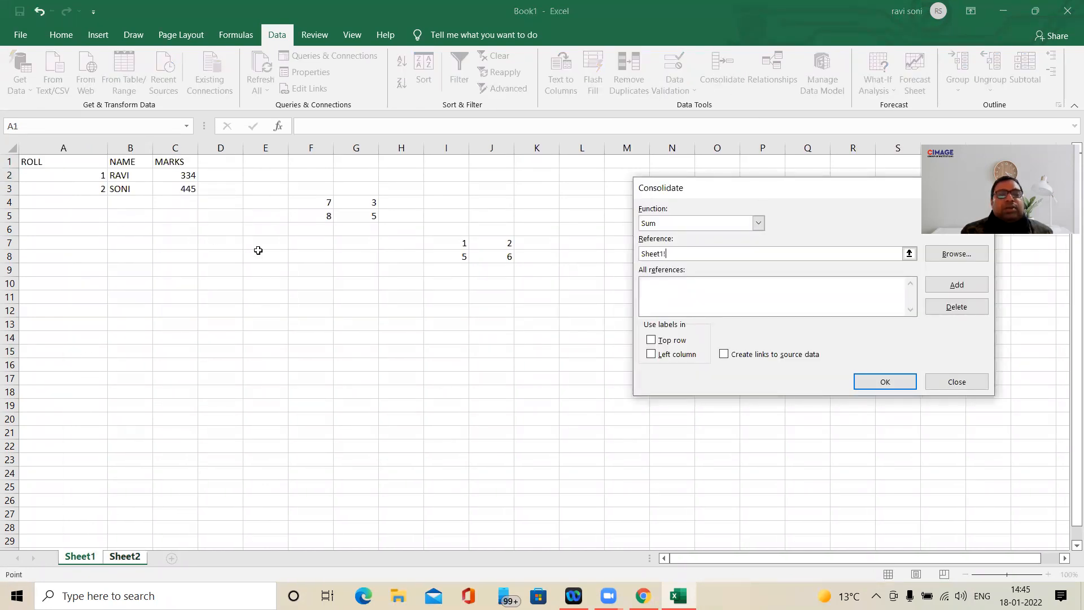
drag(330, 203, 349, 217)
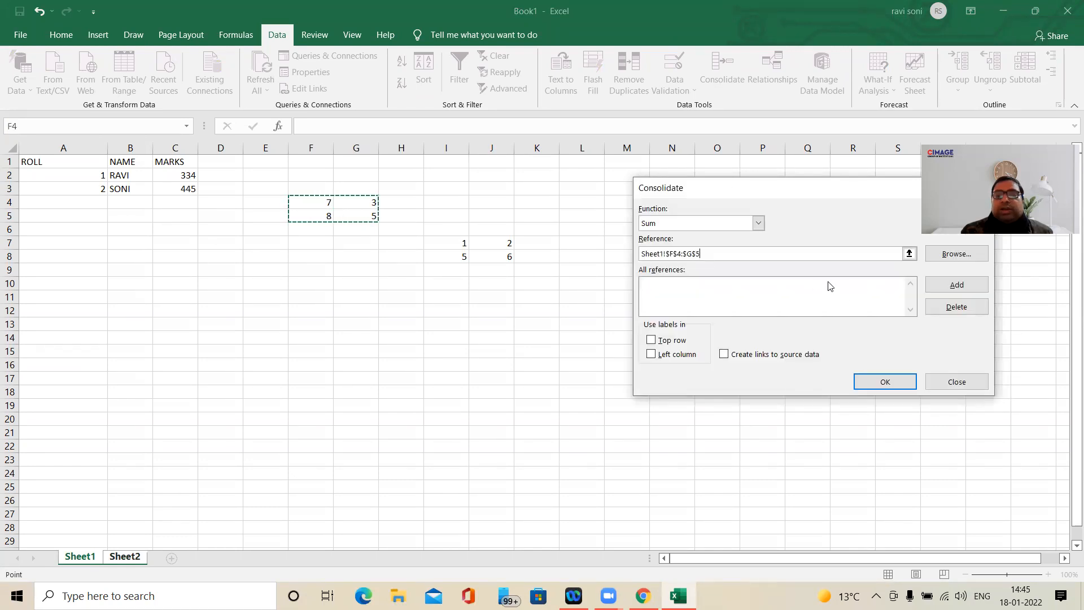
click(961, 285)
drag(459, 244, 482, 253)
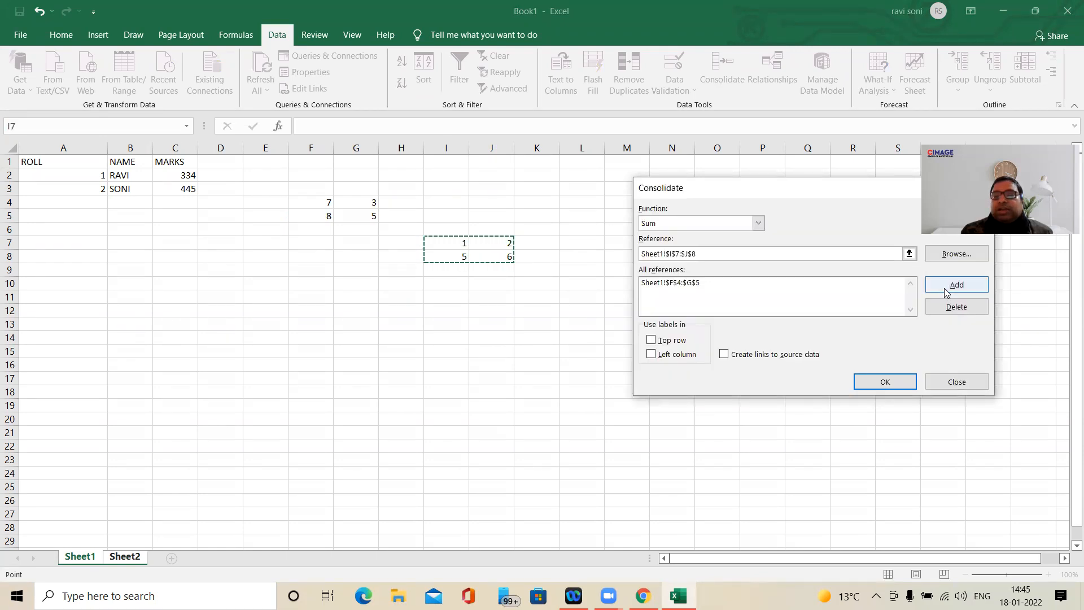
click(949, 287)
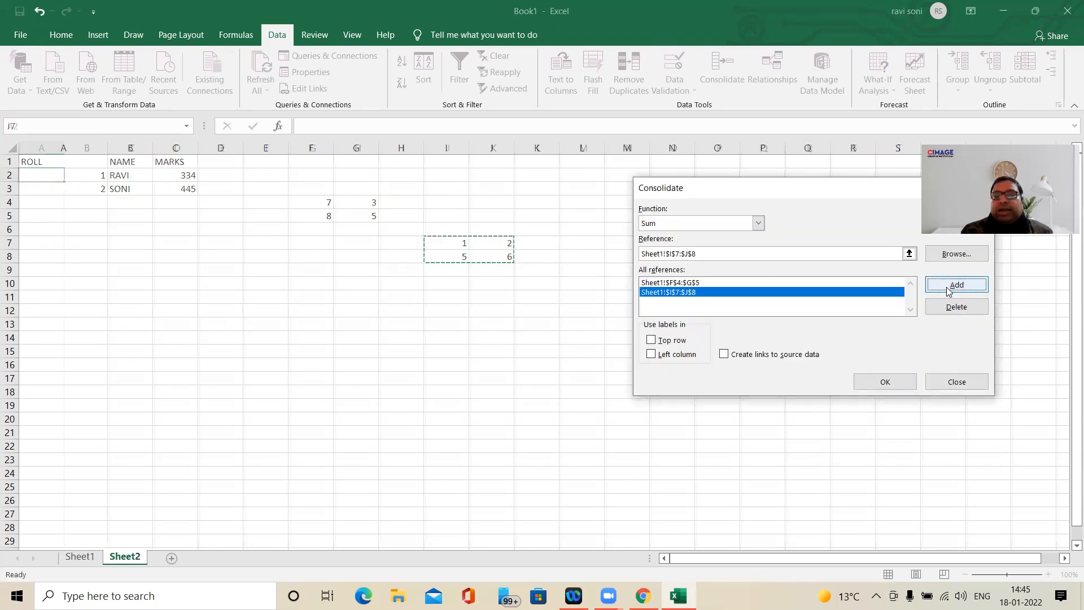
click(727, 354)
click(872, 384)
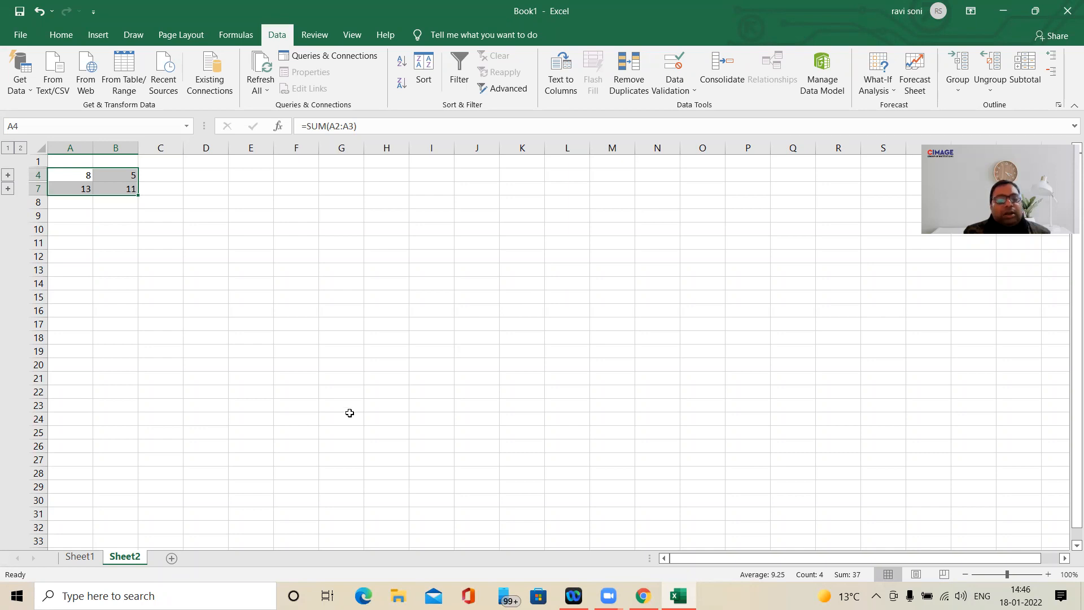
- Compare the source number blocks on Sheet1 with the consolidated sums on Sheet2, finishing with G4 selected on Sheet1
click(86, 561)
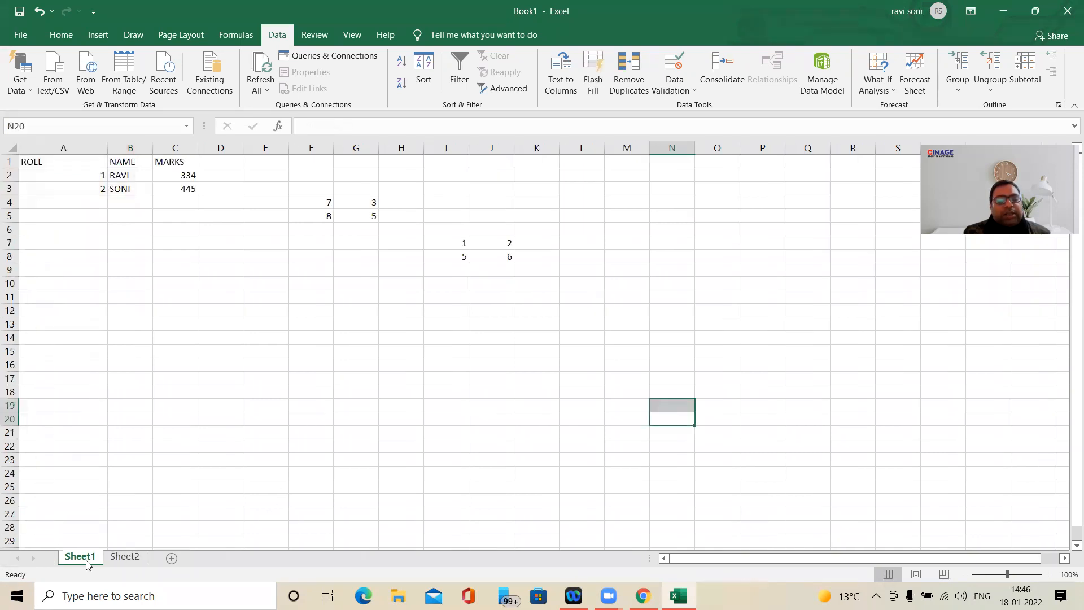
click(125, 557)
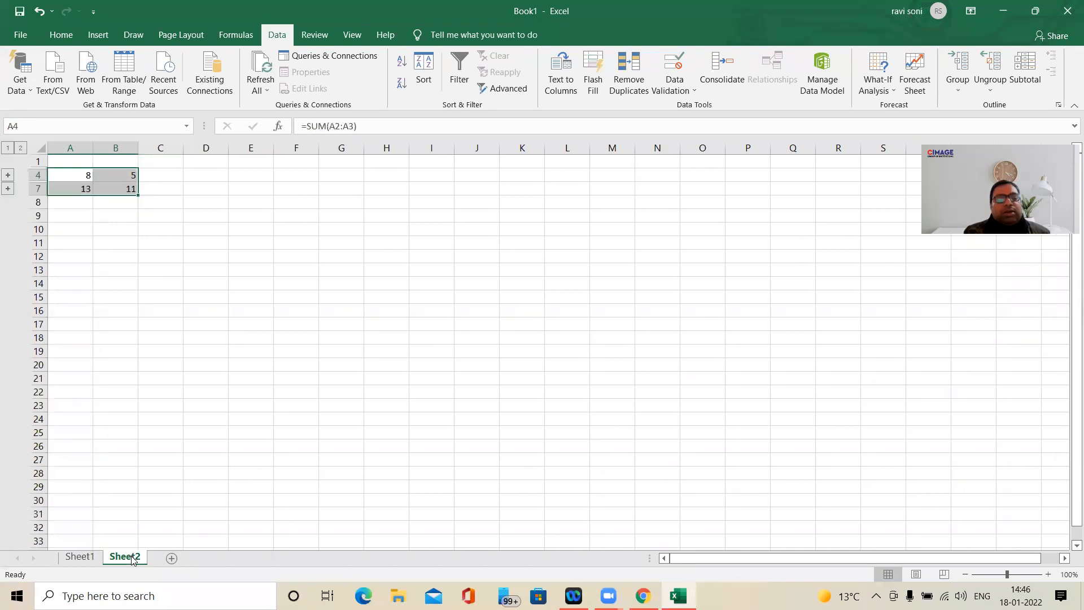
click(87, 558)
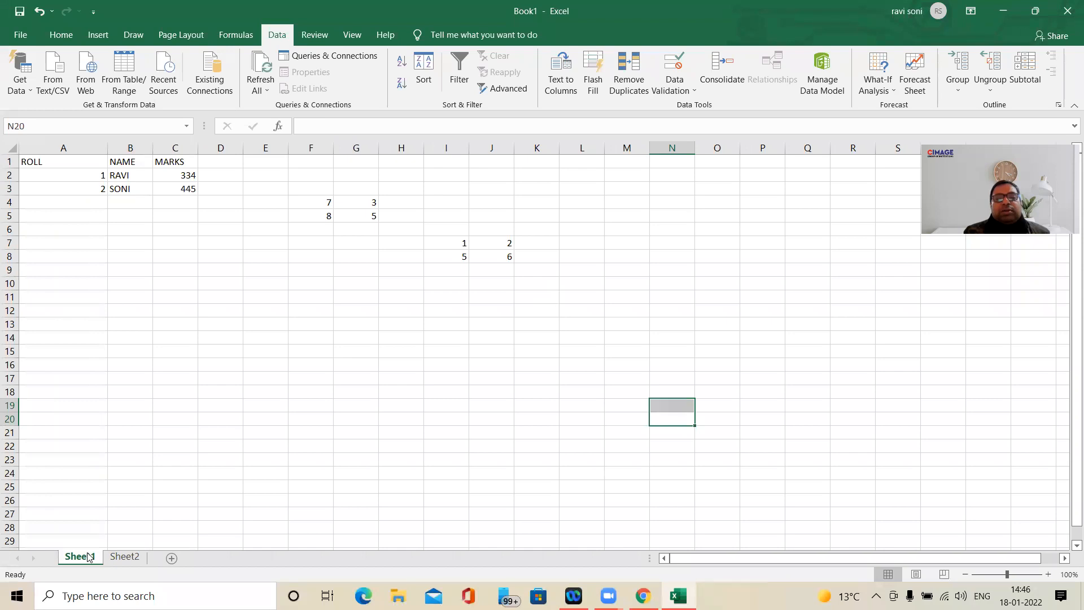
click(135, 561)
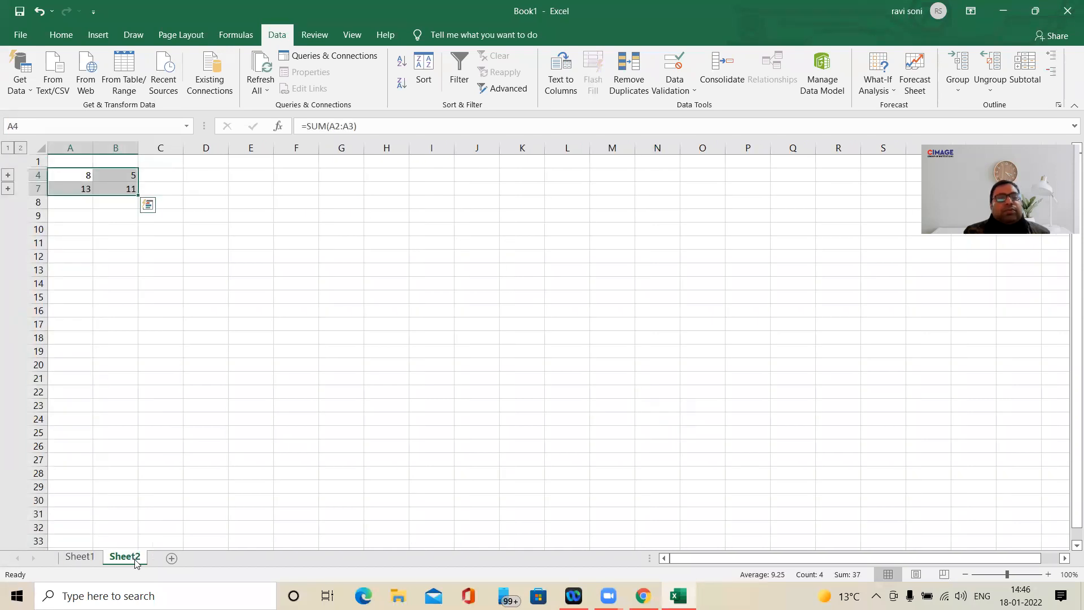
click(88, 557)
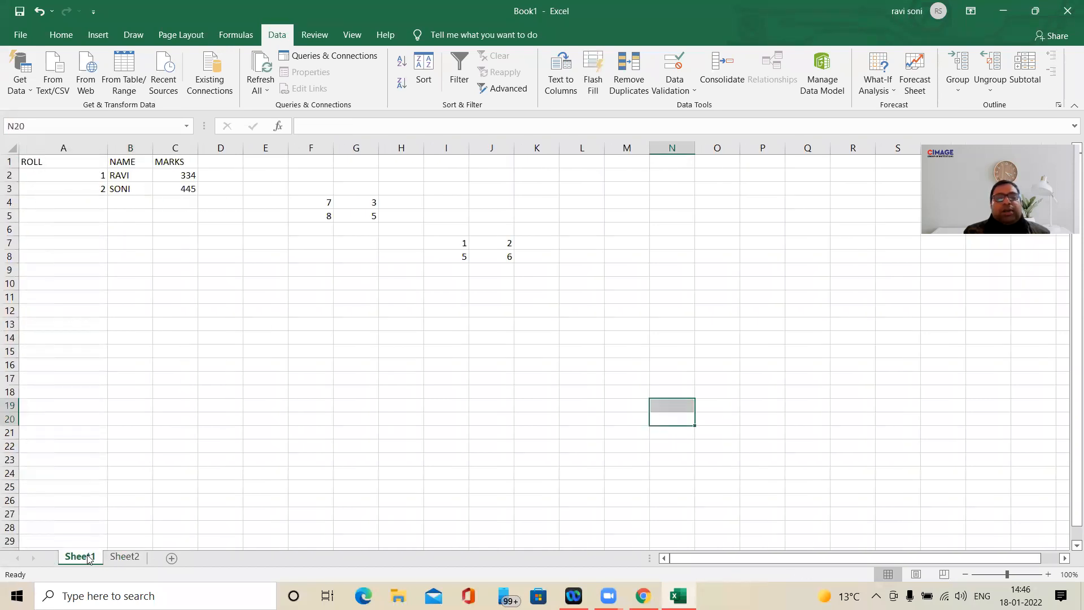
click(122, 558)
click(93, 558)
click(137, 559)
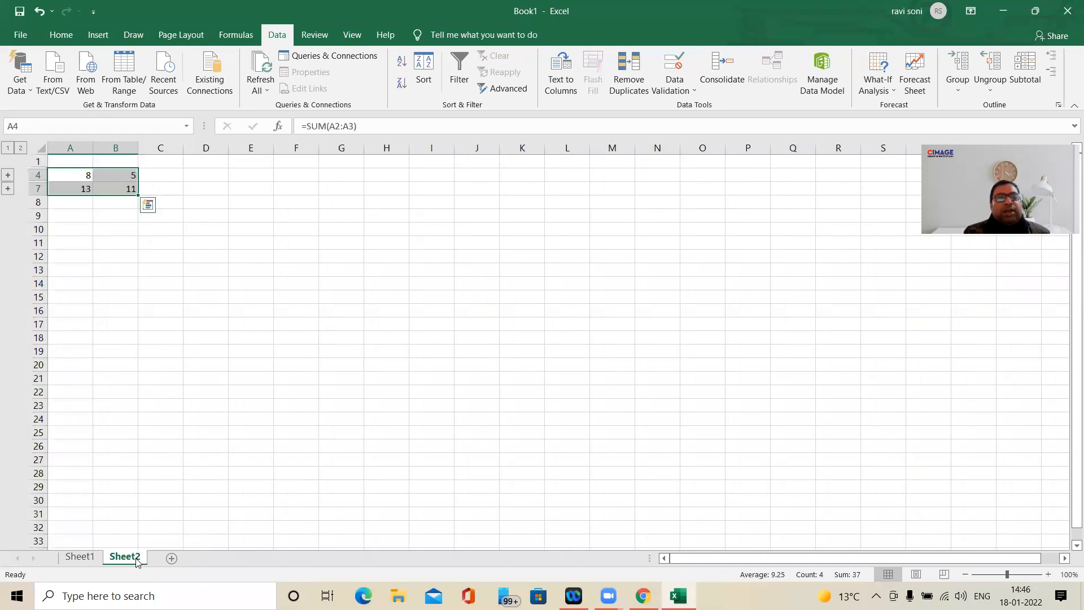
click(92, 558)
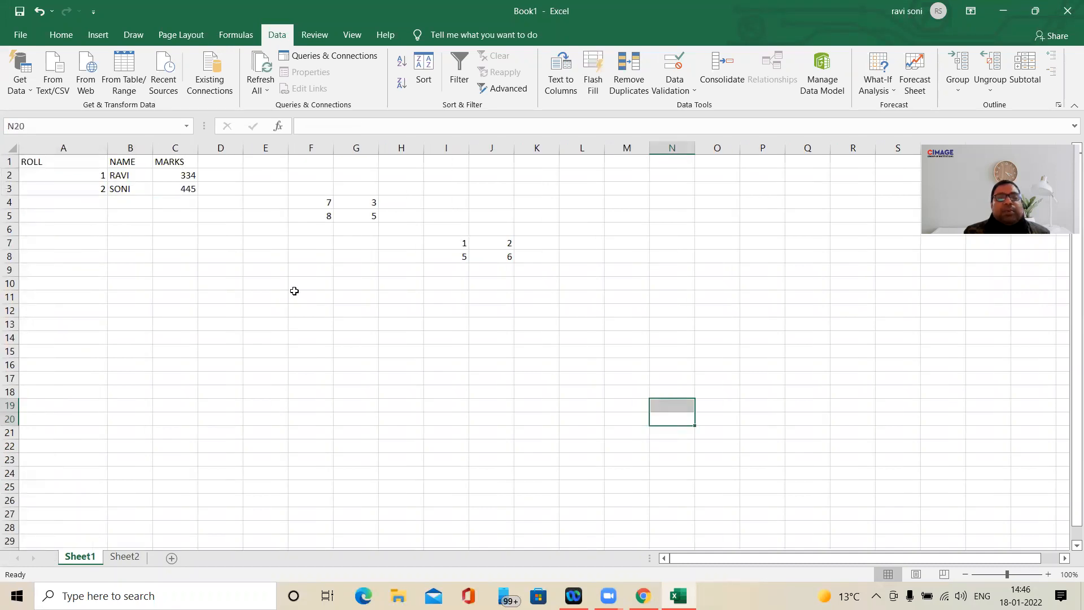
click(358, 202)
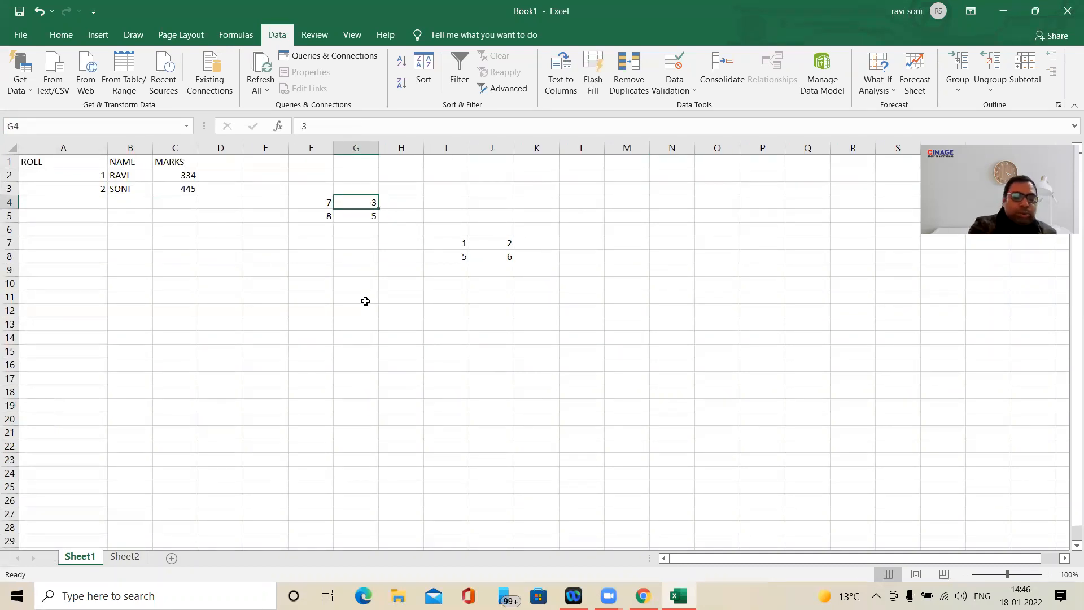
- Set G4 on Sheet1 to 13 and check the linked consolidation on Sheet2
text(13)
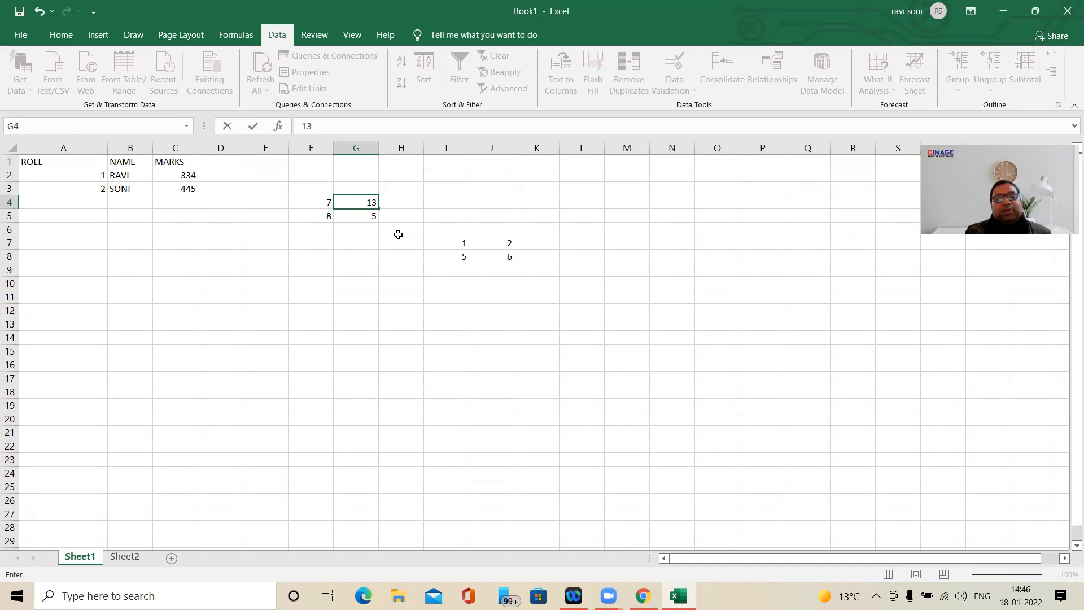
click(407, 207)
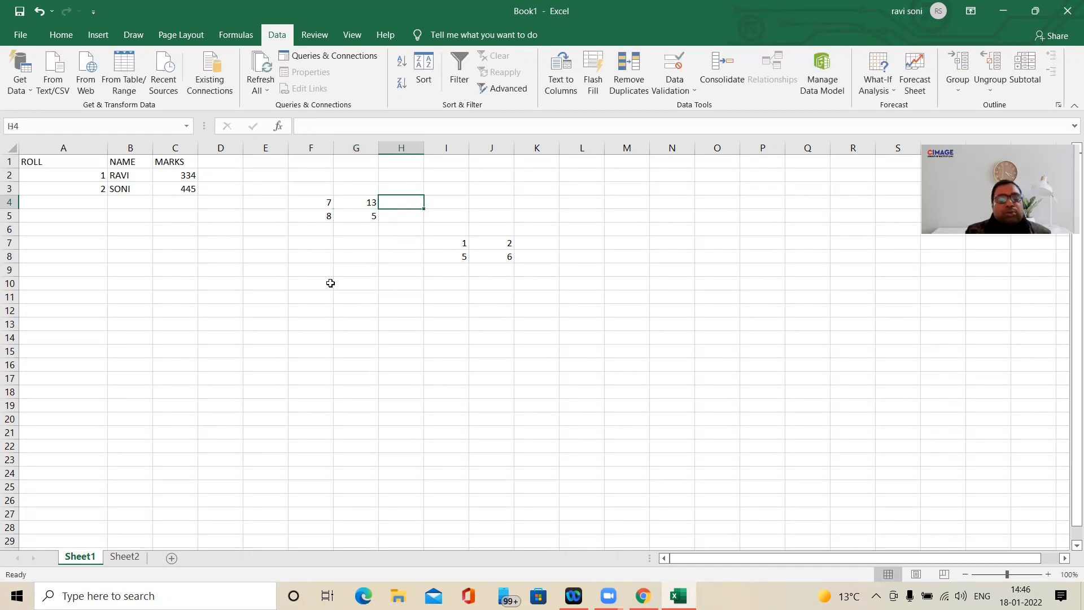
click(128, 558)
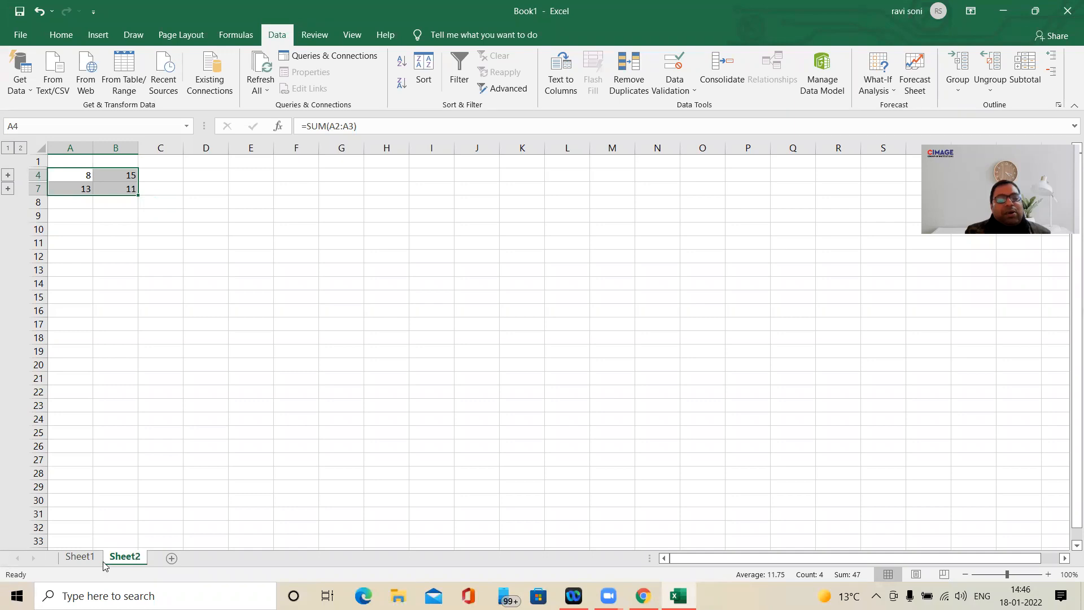
- Set F5 on Sheet1 to 80 and check the linked consolidation on Sheet2
click(82, 558)
click(326, 215)
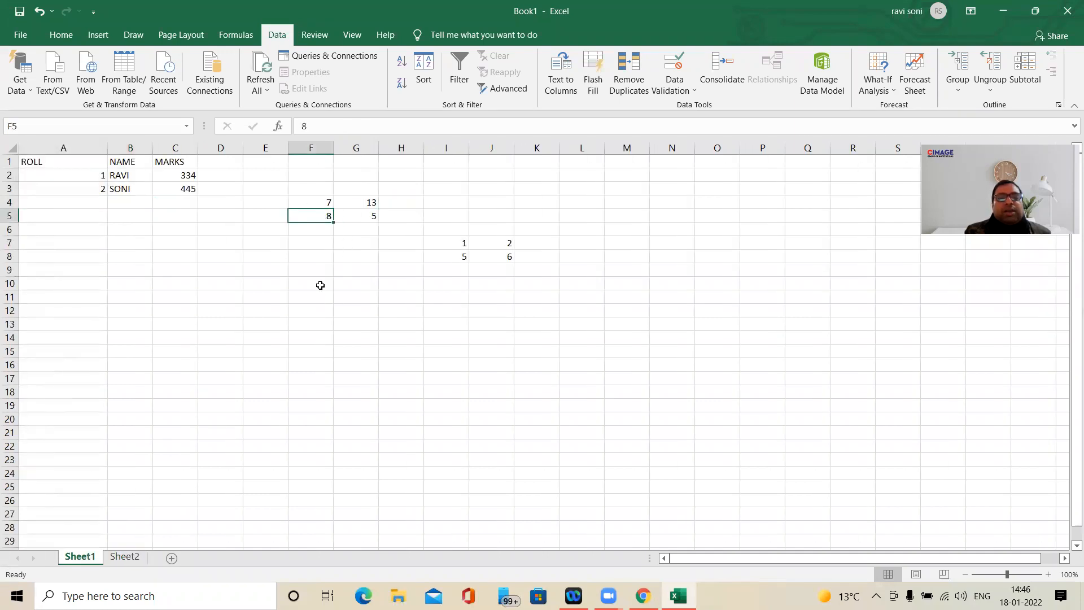
text(80)
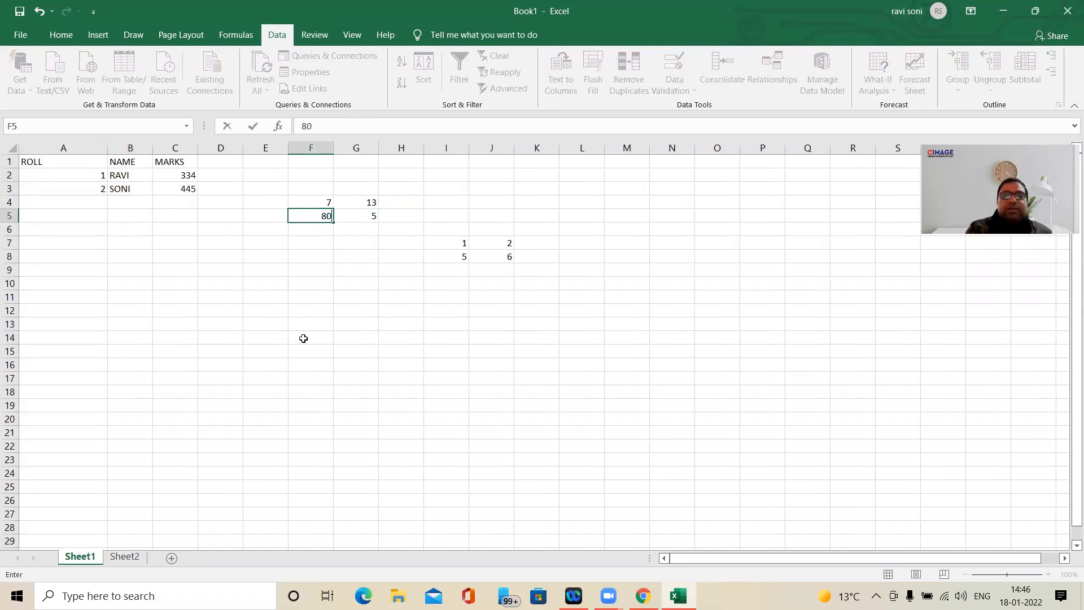
key(Return)
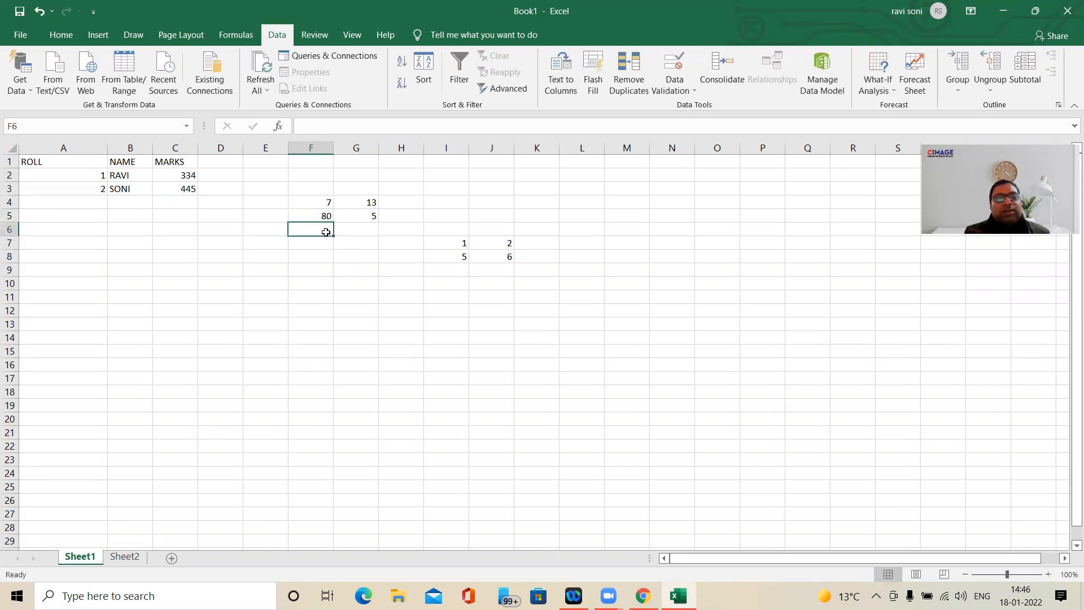
click(128, 558)
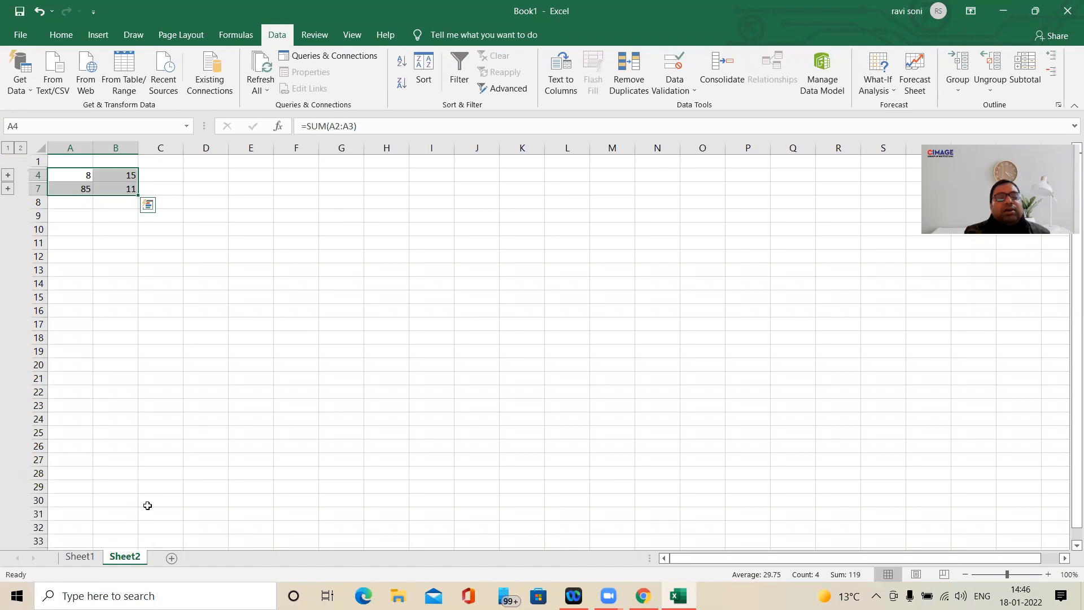
- Expand the outline groups of total rows 4 and 7 on Sheet2 to view the linked source values, and collapse both again
click(80, 558)
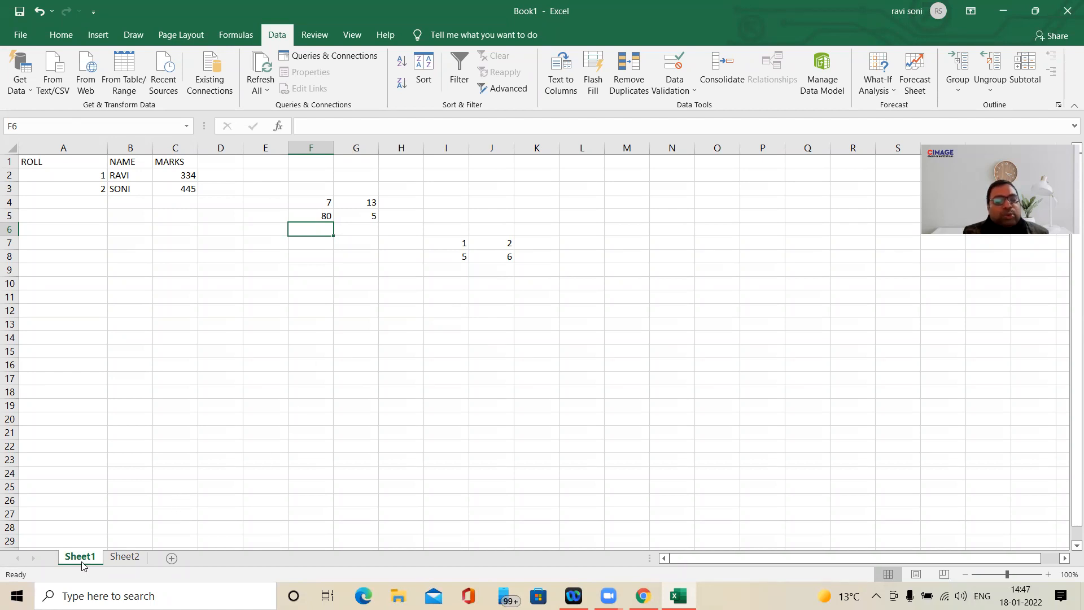
click(125, 557)
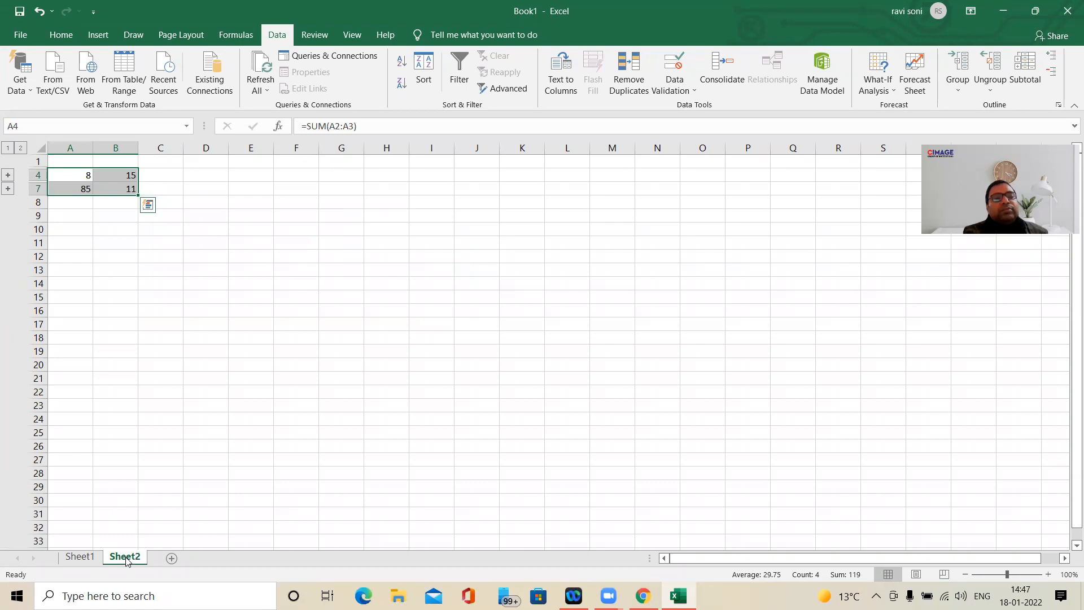
click(8, 176)
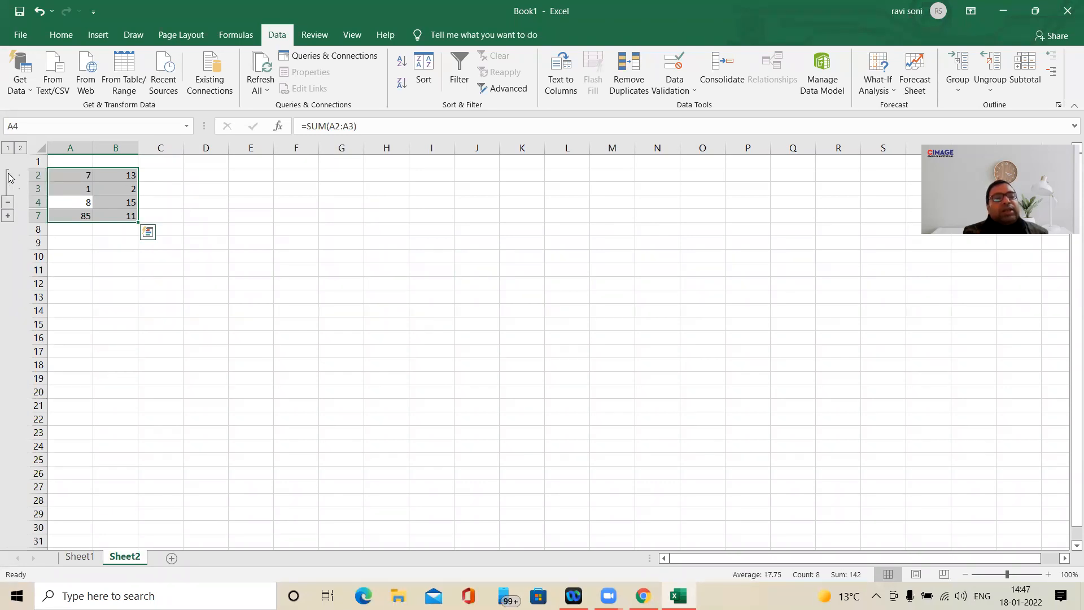
click(8, 217)
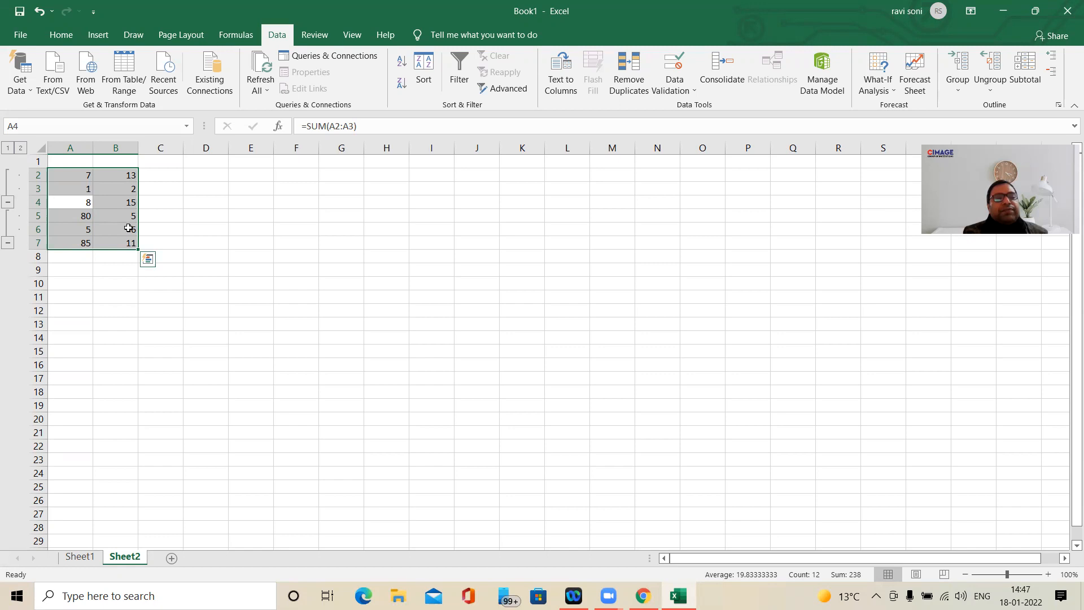
click(8, 243)
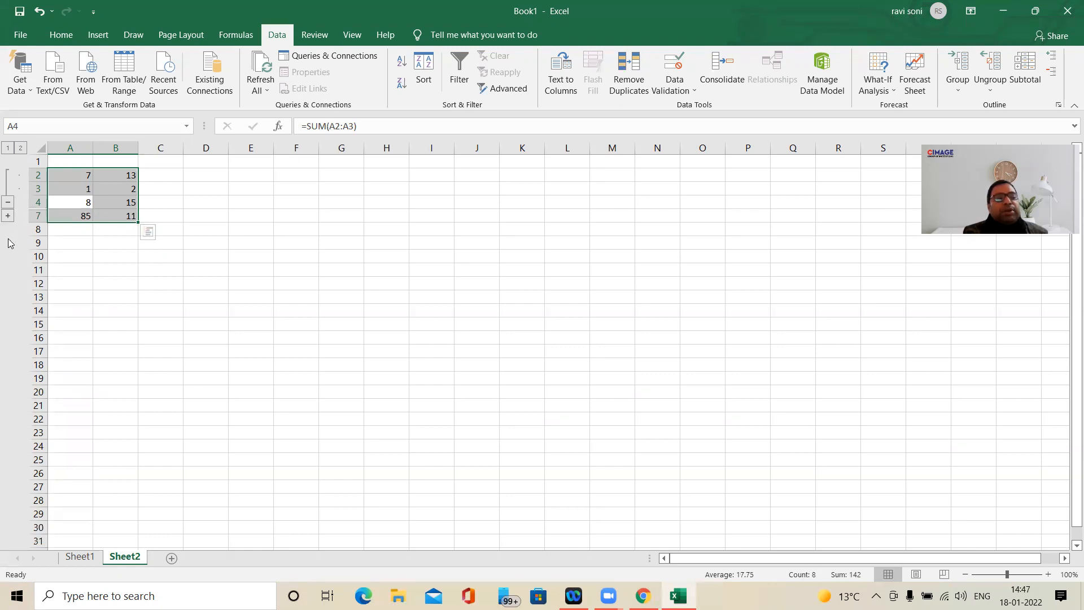
click(8, 202)
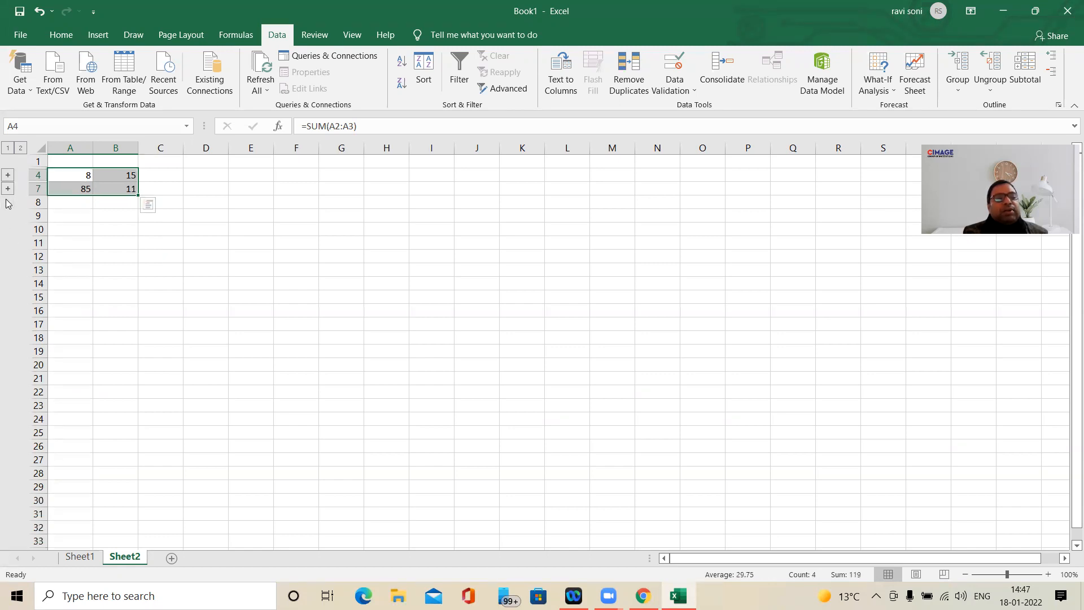
- Show all level 2 outline detail on Sheet2 at once, and collapse the groups of rows 4 and 7 individually
click(19, 150)
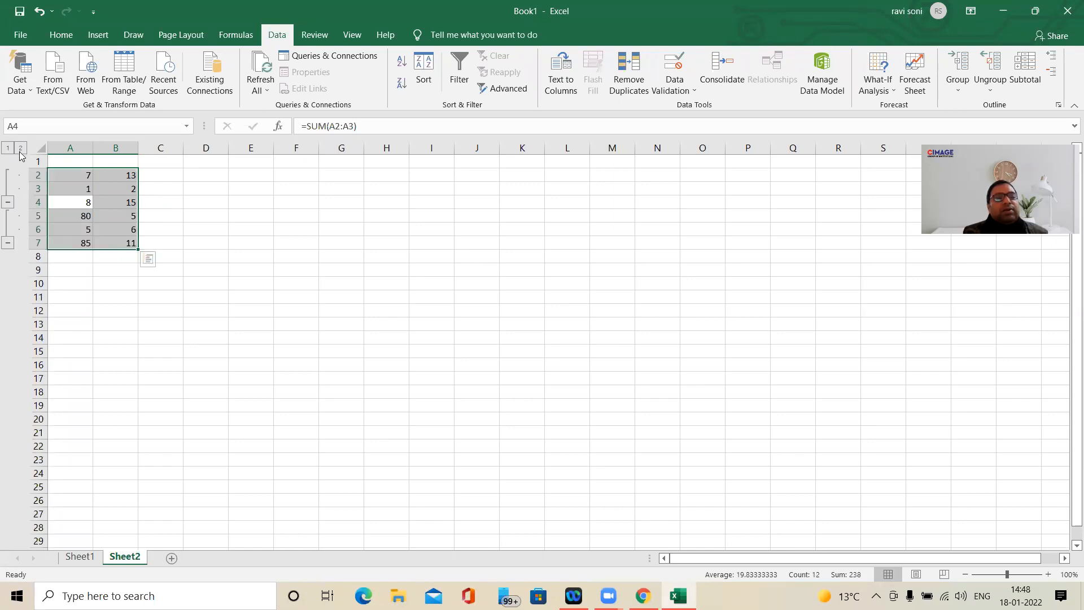
click(8, 202)
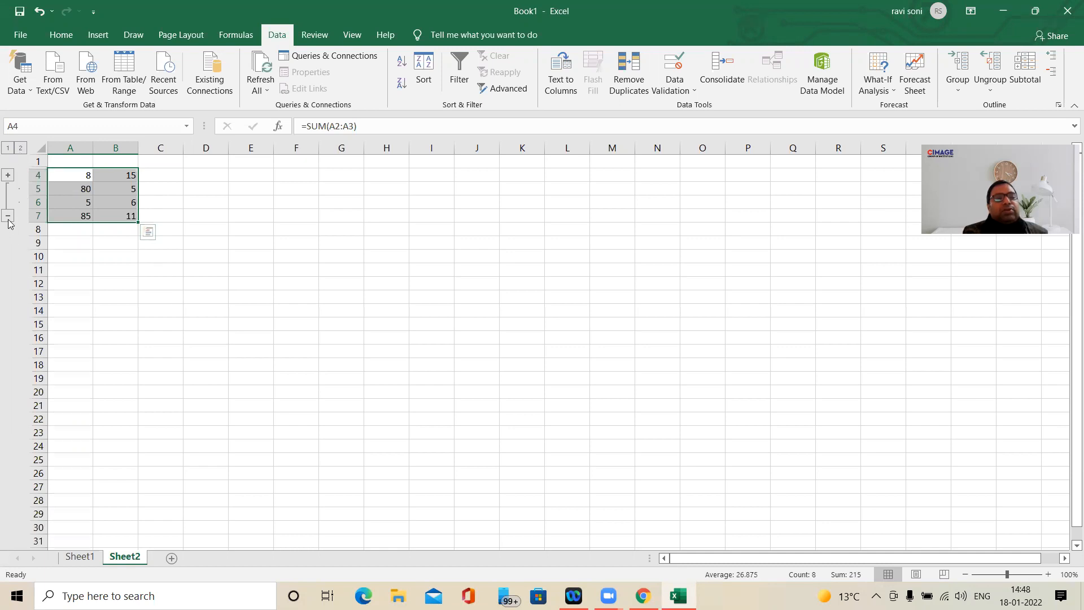
click(8, 216)
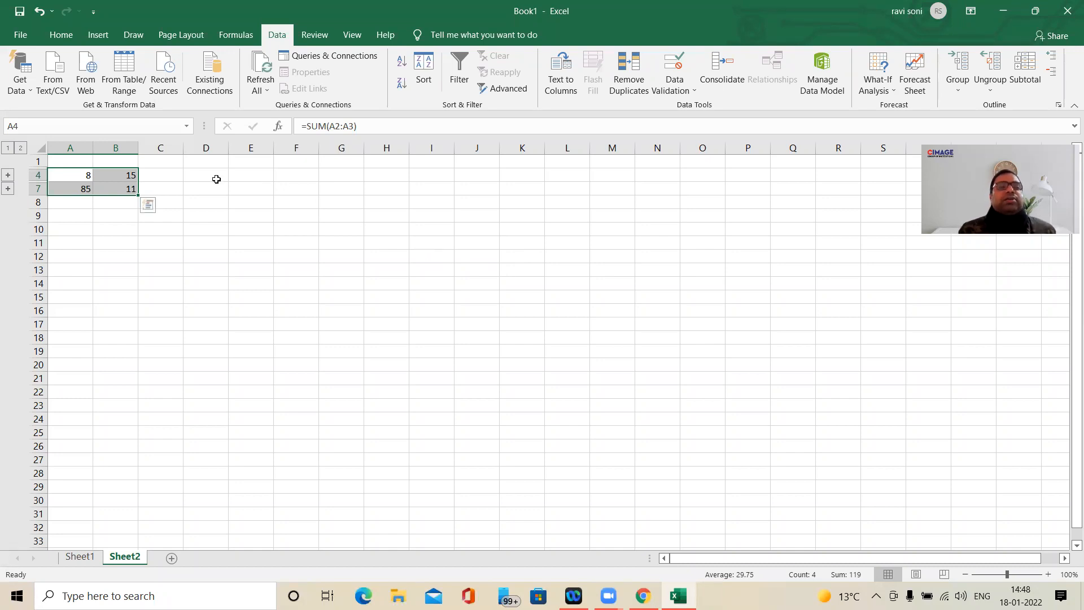
click(230, 203)
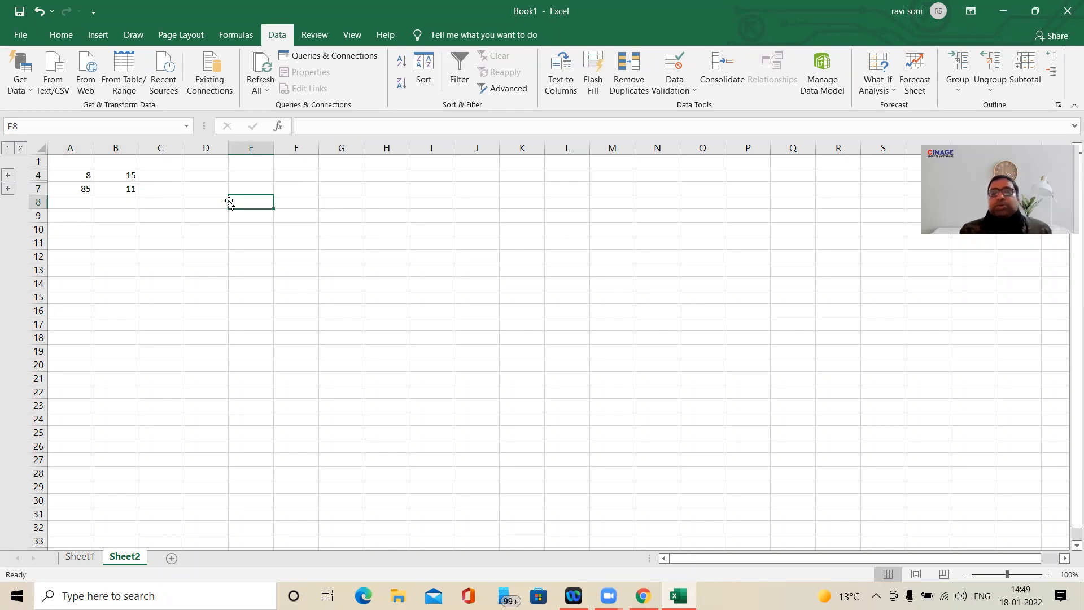
click(86, 176)
drag(86, 177, 111, 189)
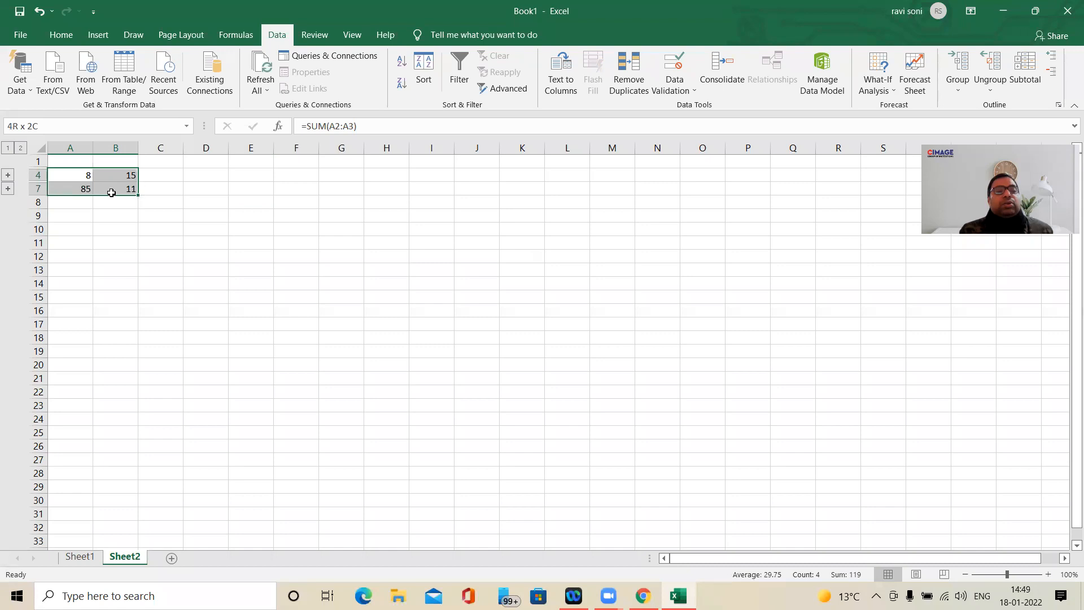
click(216, 208)
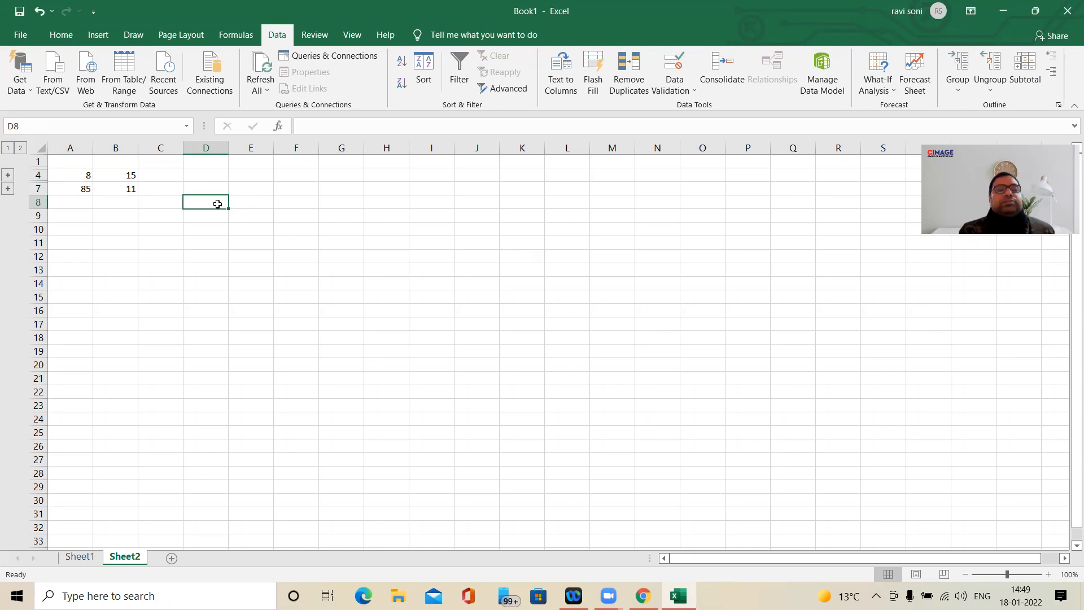
click(232, 185)
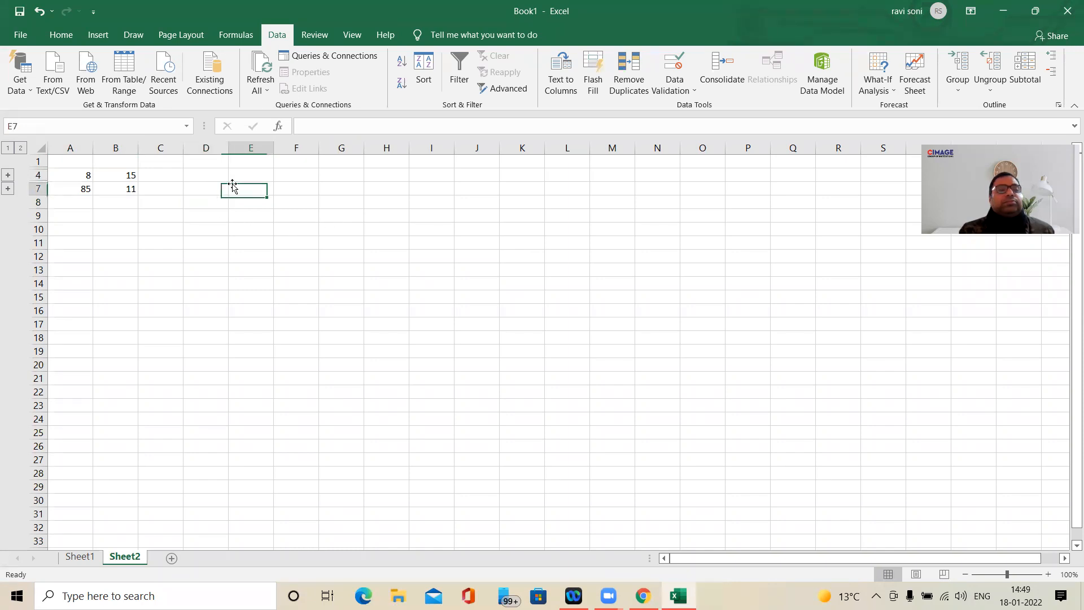
click(69, 35)
click(112, 35)
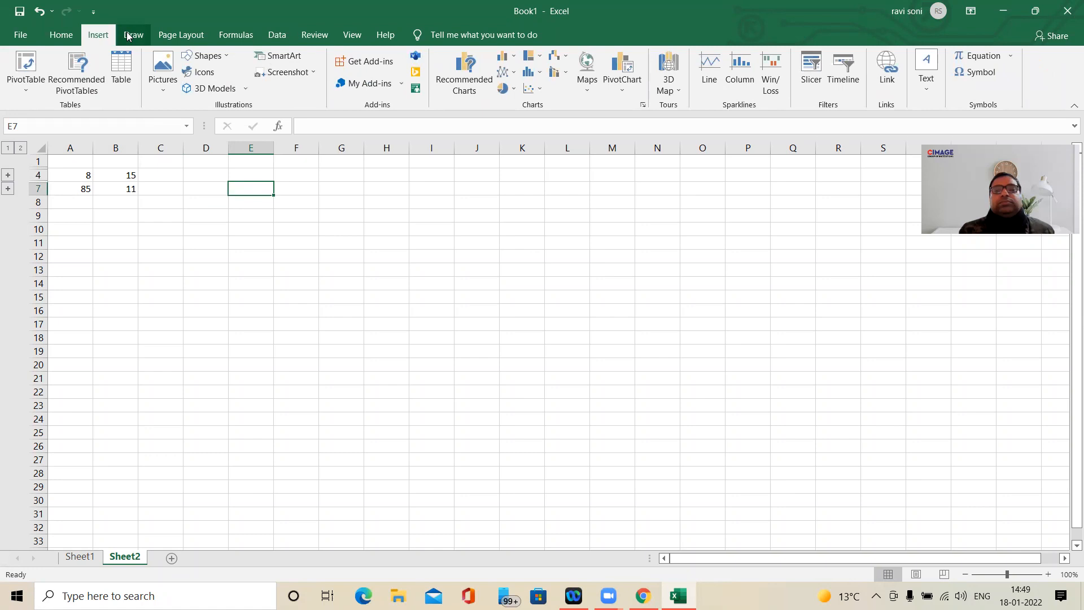
click(142, 36)
click(181, 35)
click(236, 36)
click(289, 35)
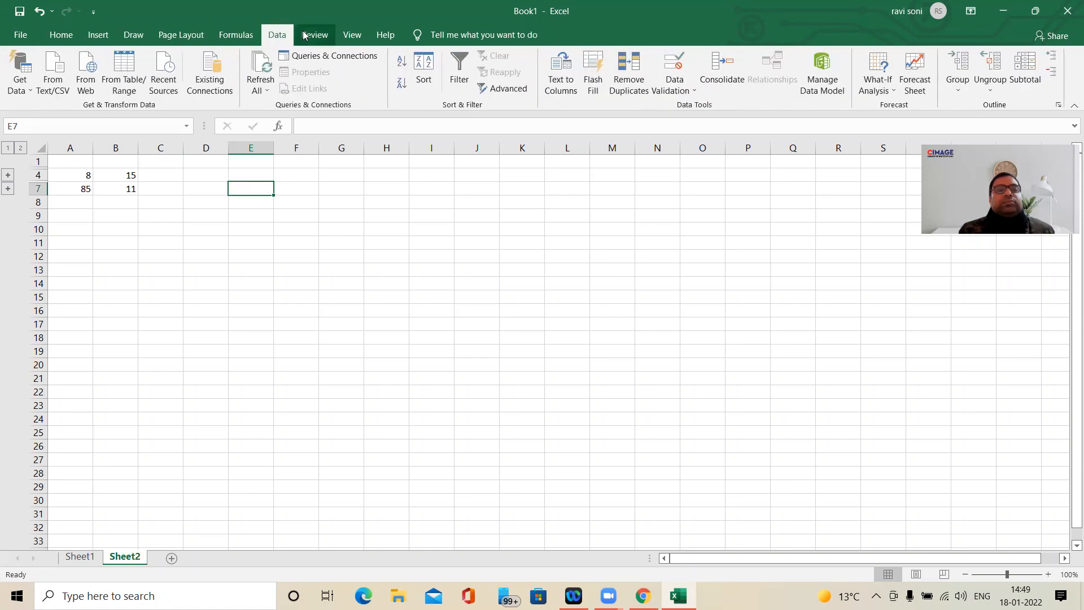
click(304, 35)
click(351, 35)
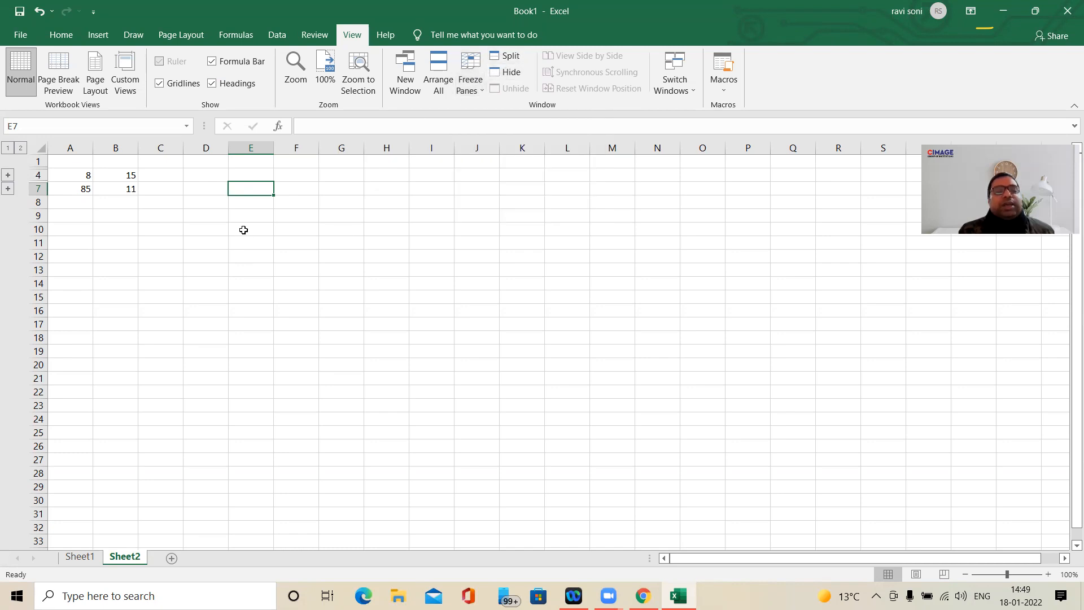
- Clear the source number blocks in F4:K9 on Sheet1
click(78, 556)
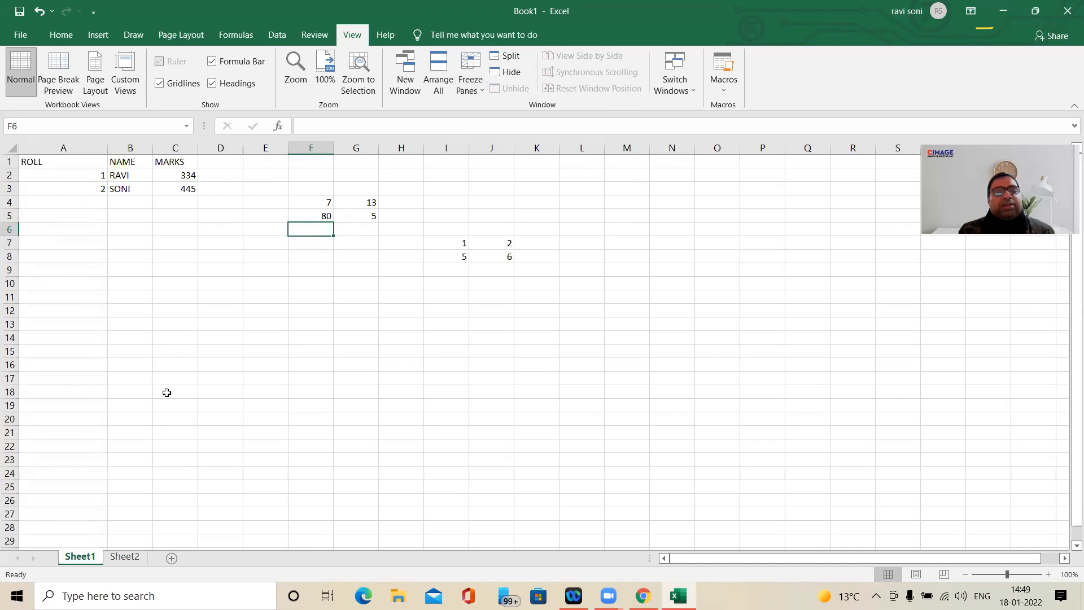
drag(317, 202, 518, 270)
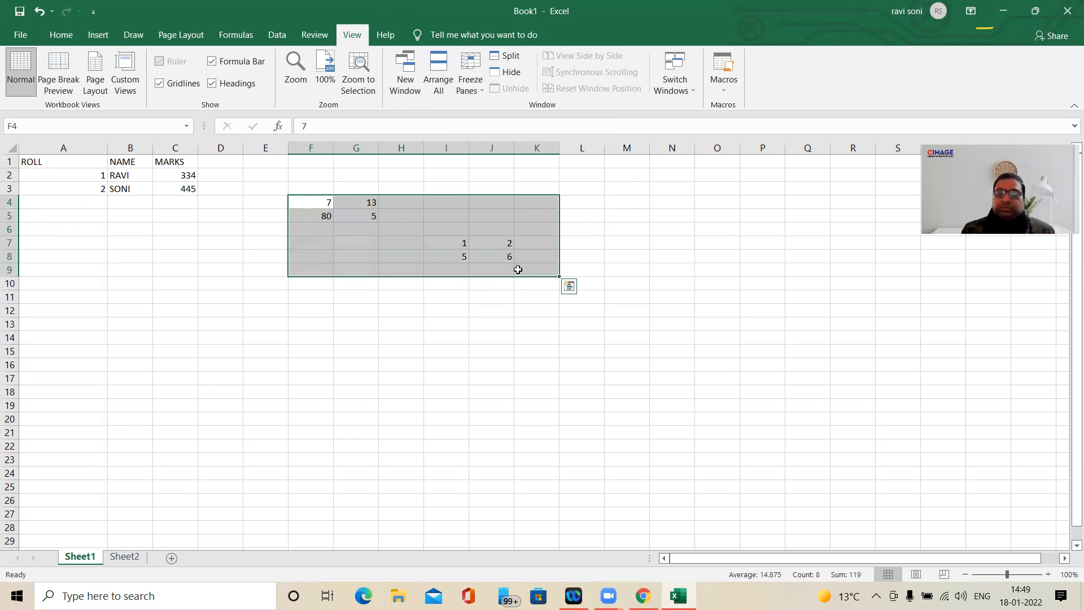
key(Delete)
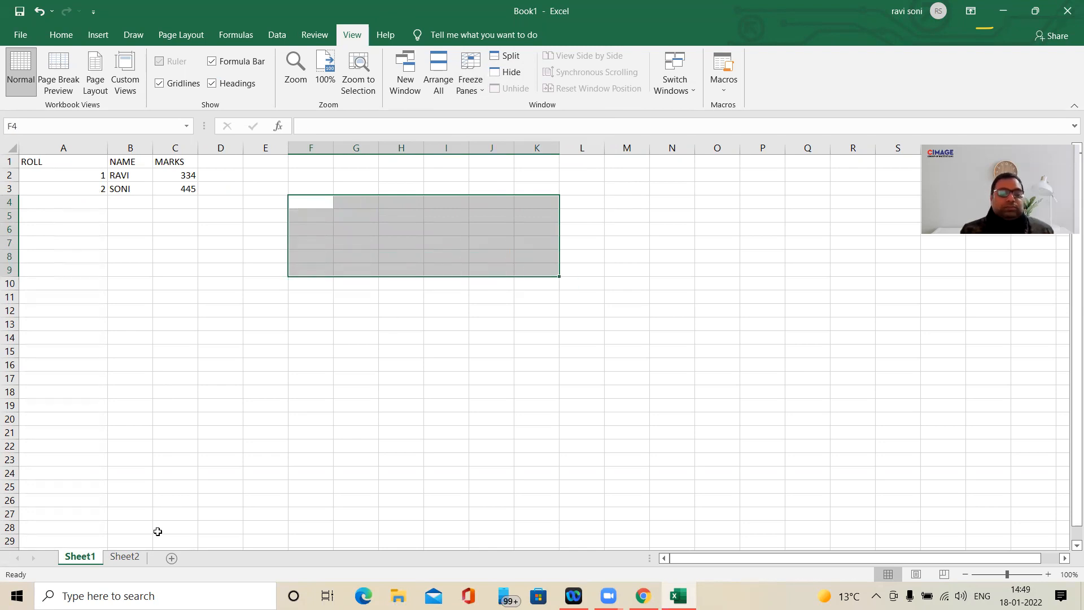
- Delete Sheet2 with the consolidated results from the workbook
click(125, 557)
right_click(125, 557)
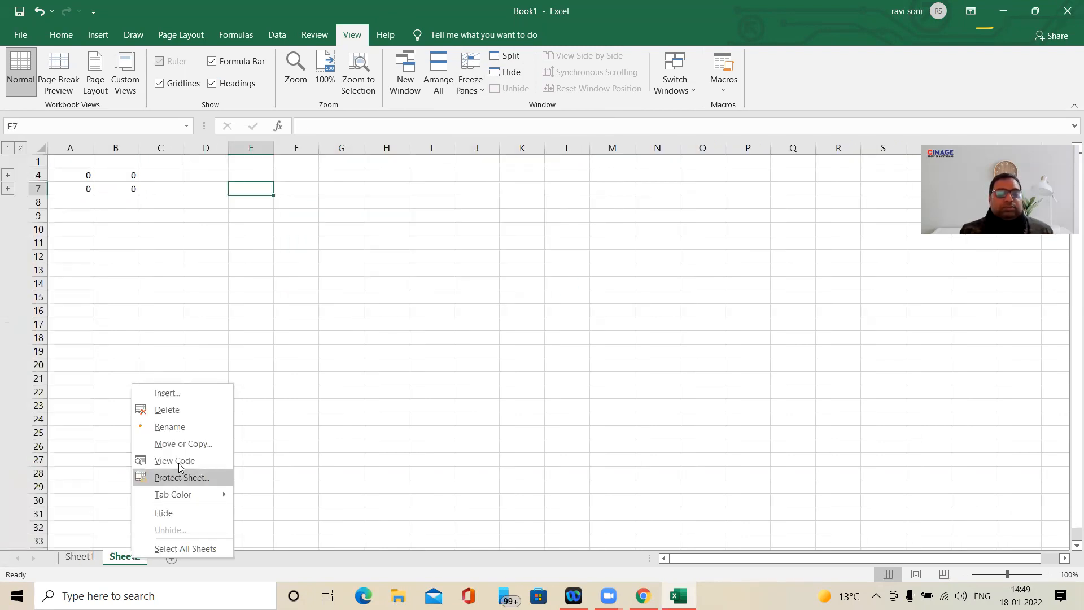
click(185, 412)
click(521, 337)
click(220, 434)
- Extend the header row in D1:K1 with GFFGF, FGF, FGFG, GHG, HJHJ, JKJK, KLKL and FGFGFFGF
click(216, 165)
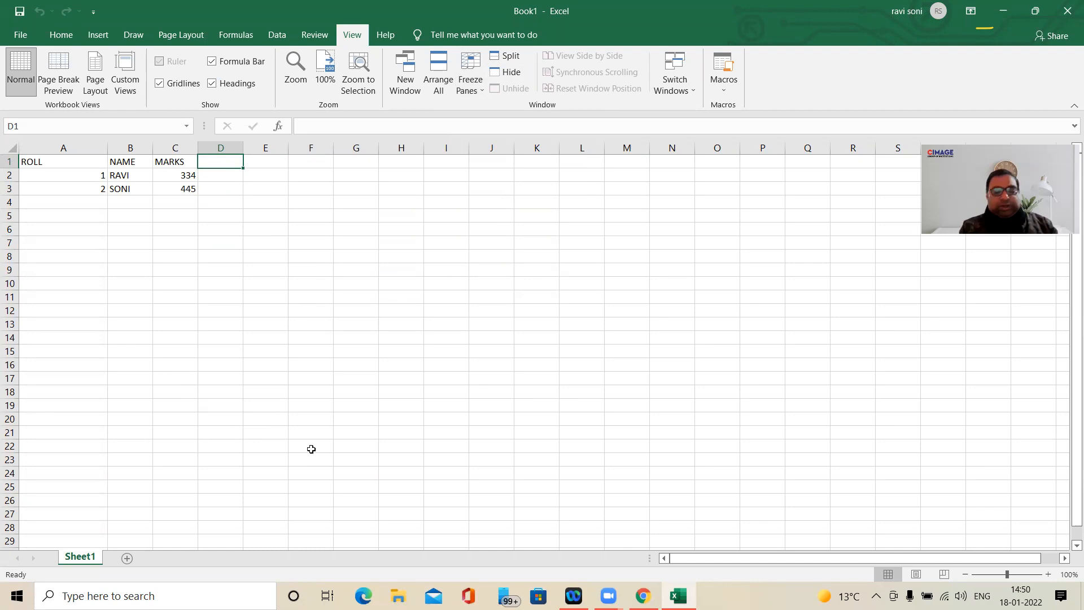
text(GFFGF)
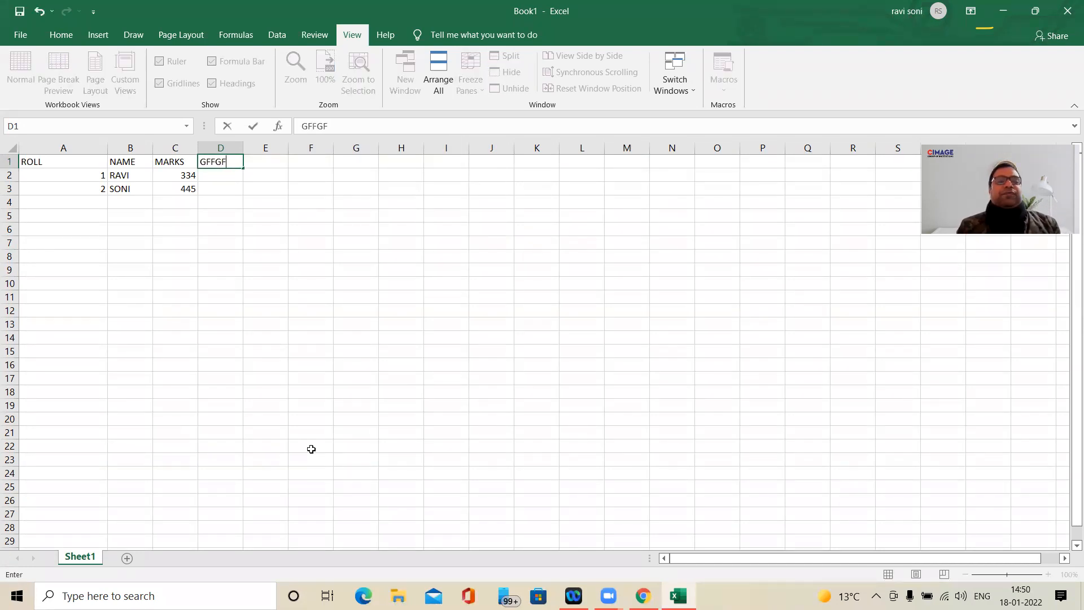
key(Tab)
key(Tab)
text(FGFG)
key(Tab)
text(FGF)
key(Tab)
key(Tab)
text(GHG)
key(Tab)
text(HJHJ)
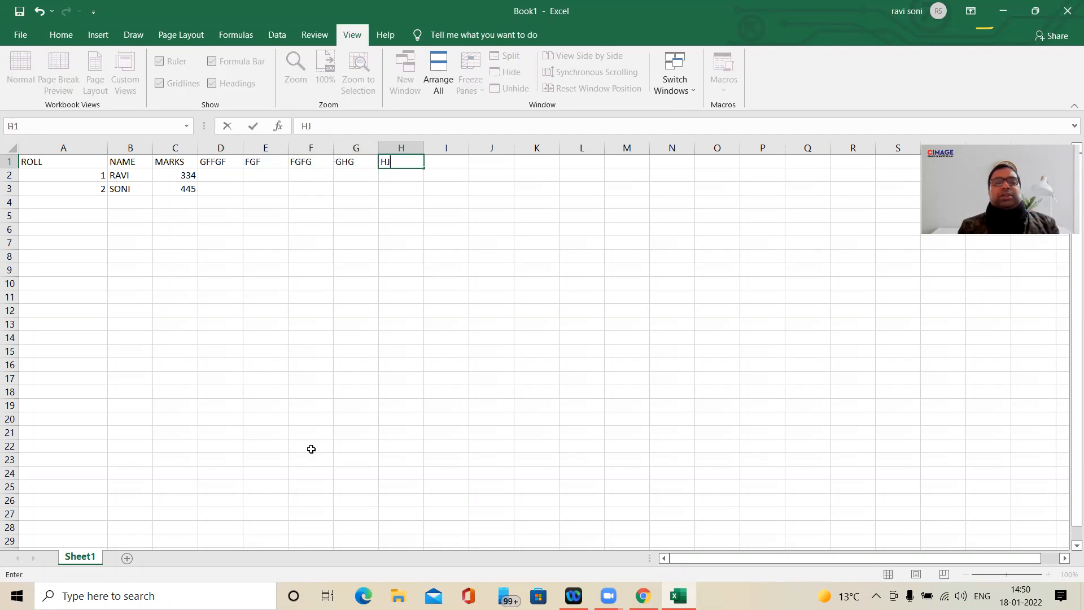
key(Tab)
text(JKJK)
key(Tab)
text(KLKL)
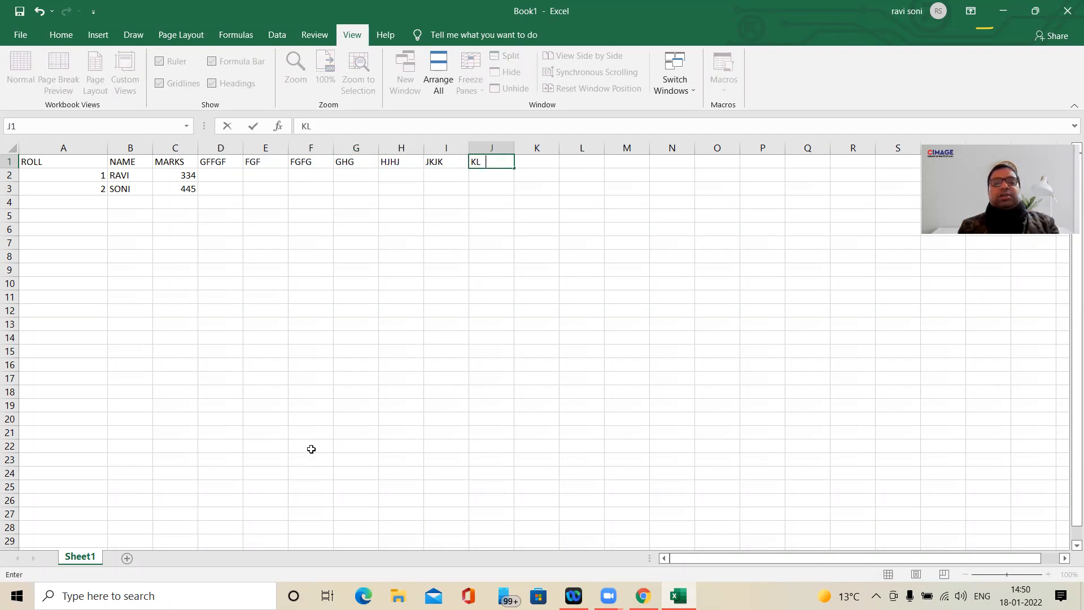
key(Tab)
key(Tab)
key(Left)
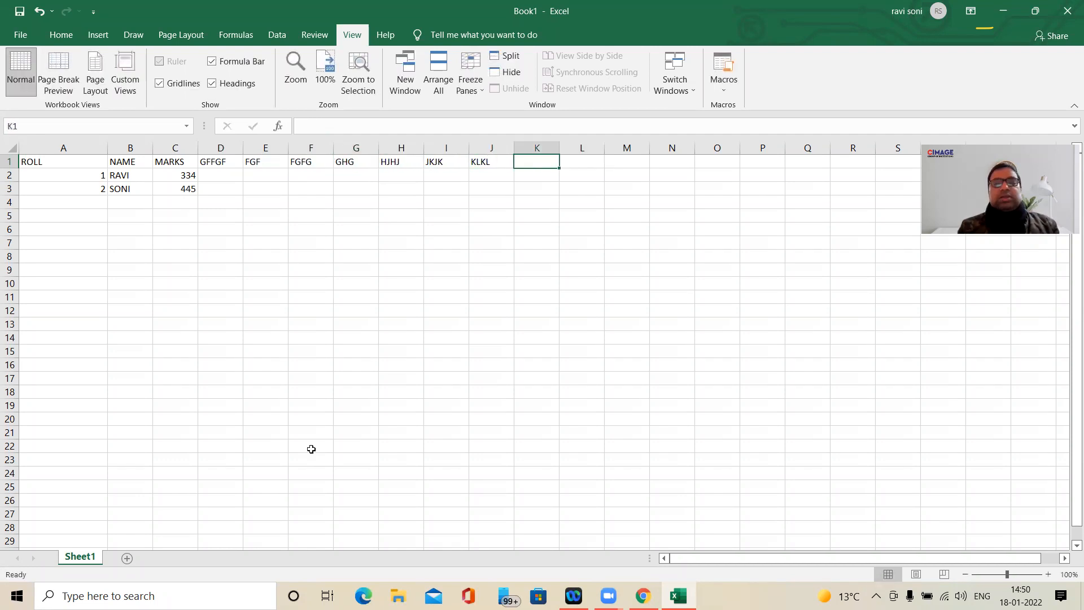
text(FGFGFFGF)
key(Tab)
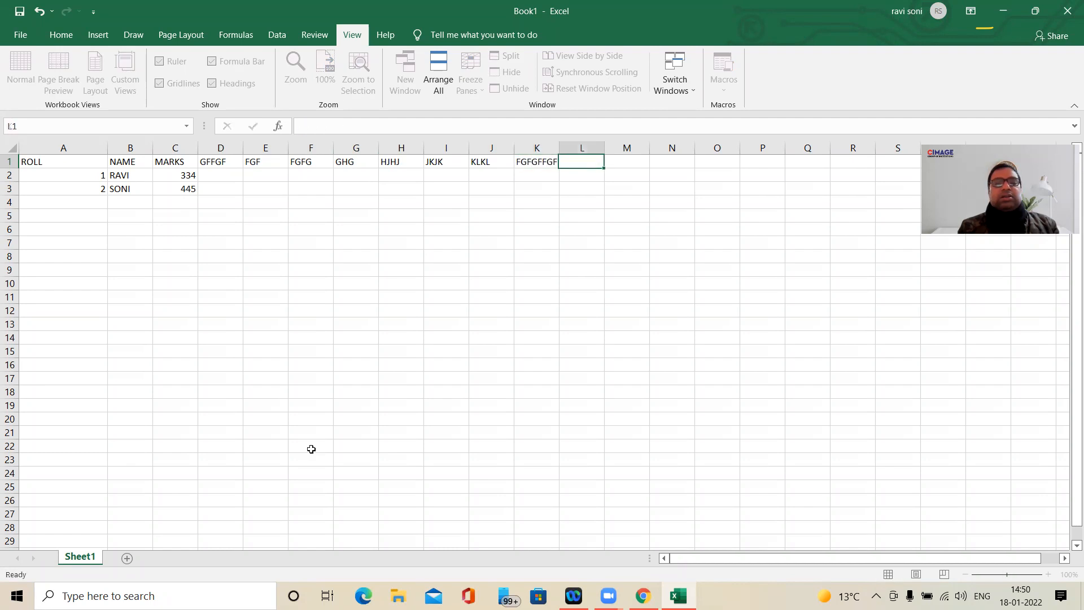
key(Left)
key(Left)
key(Left)
key(Left)
key(Left)
key(Left)
key(Left)
key(Left)
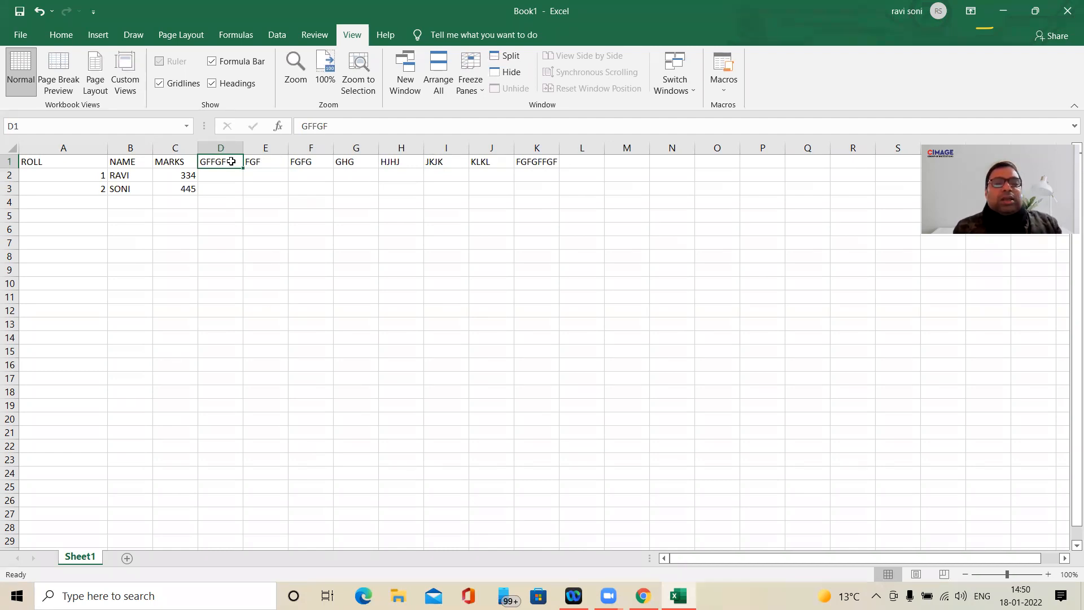
drag(228, 148, 348, 157)
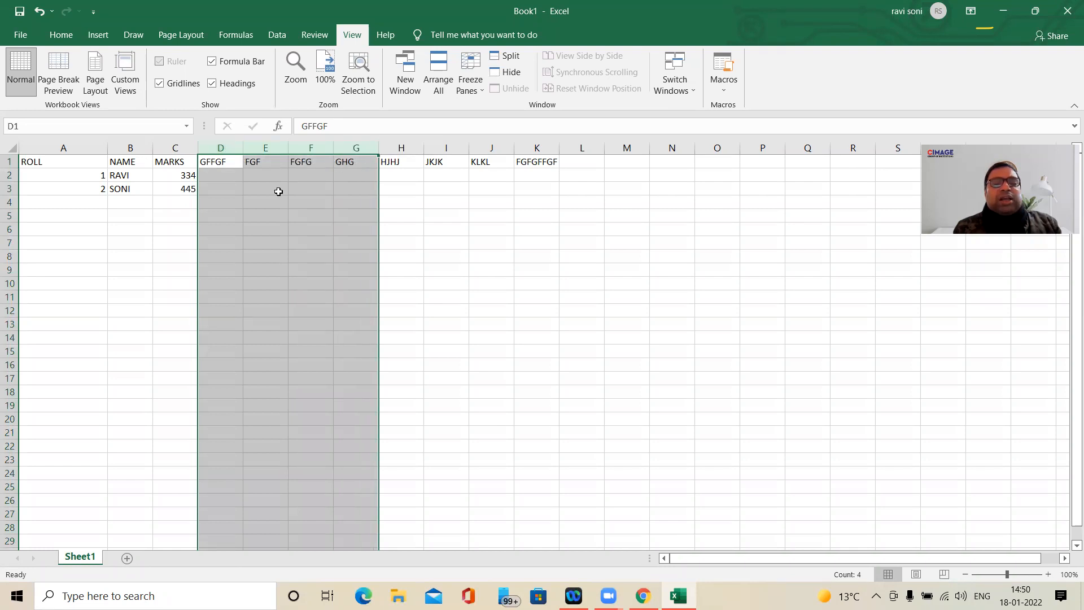
- Replace the header in H1 with COURSE and enter BCA and BBA beneath it in H2:H3
click(399, 163)
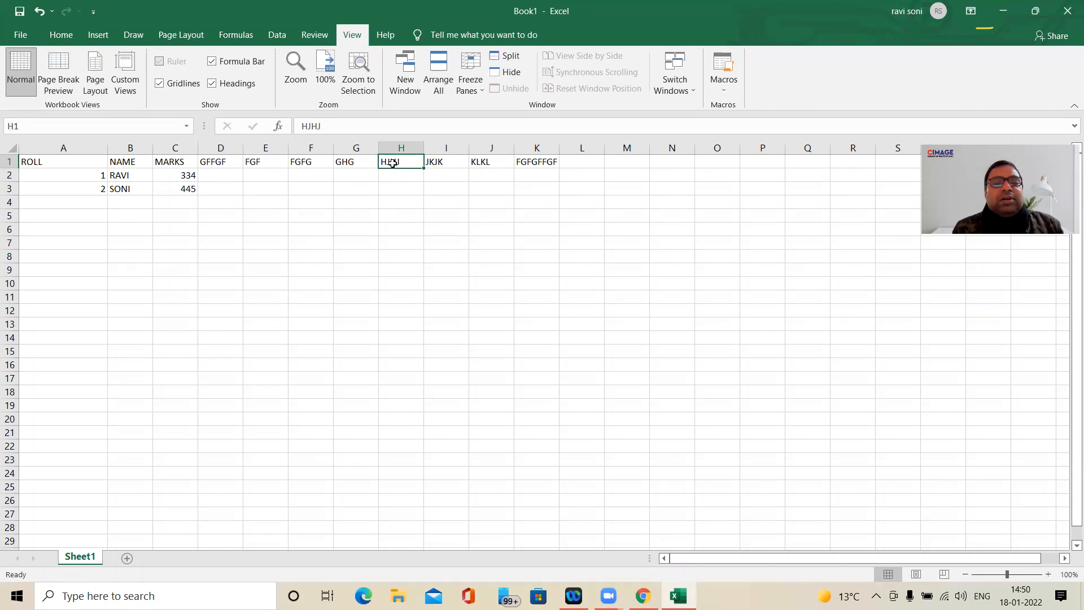
click(384, 188)
click(389, 165)
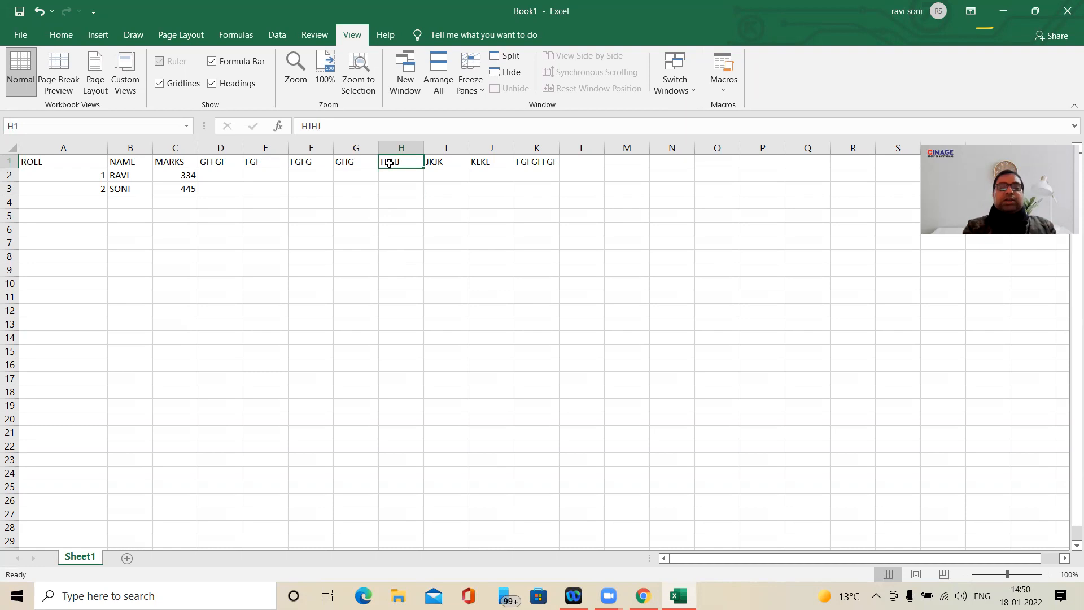
text(COURSE)
key(Return)
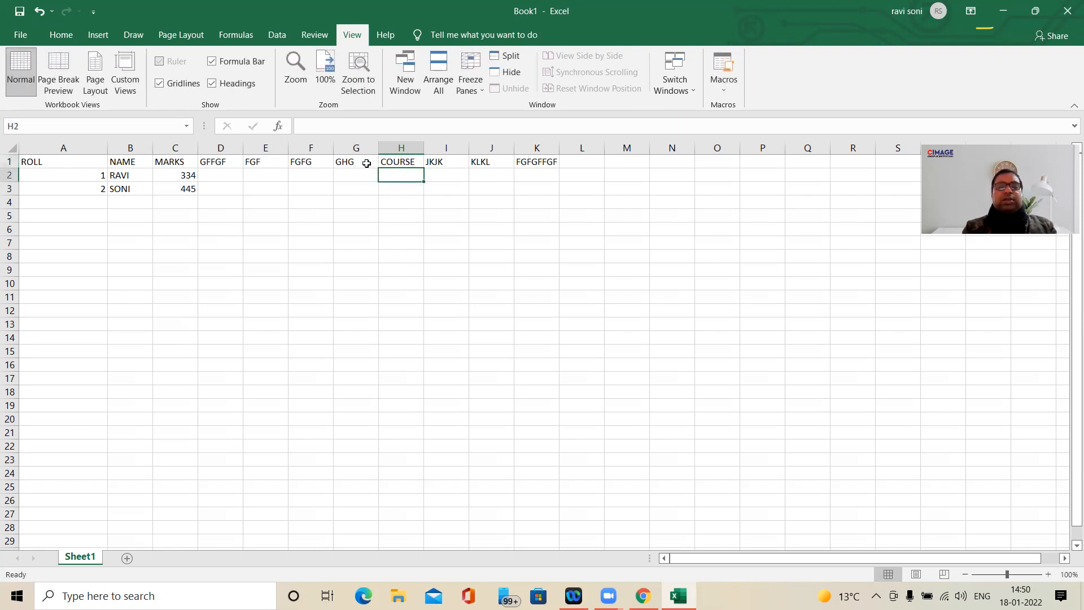
text(BC)
key(Return)
text(BBA)
key(Return)
- Fill D2:G2 with the sample values DFD, FGF, FGF and FG
key(Up)
key(Left)
key(Left)
- Fill D3:F3 with FGF in each cell and enter FG in G3
key(Left)
key(Left)
key(Up)
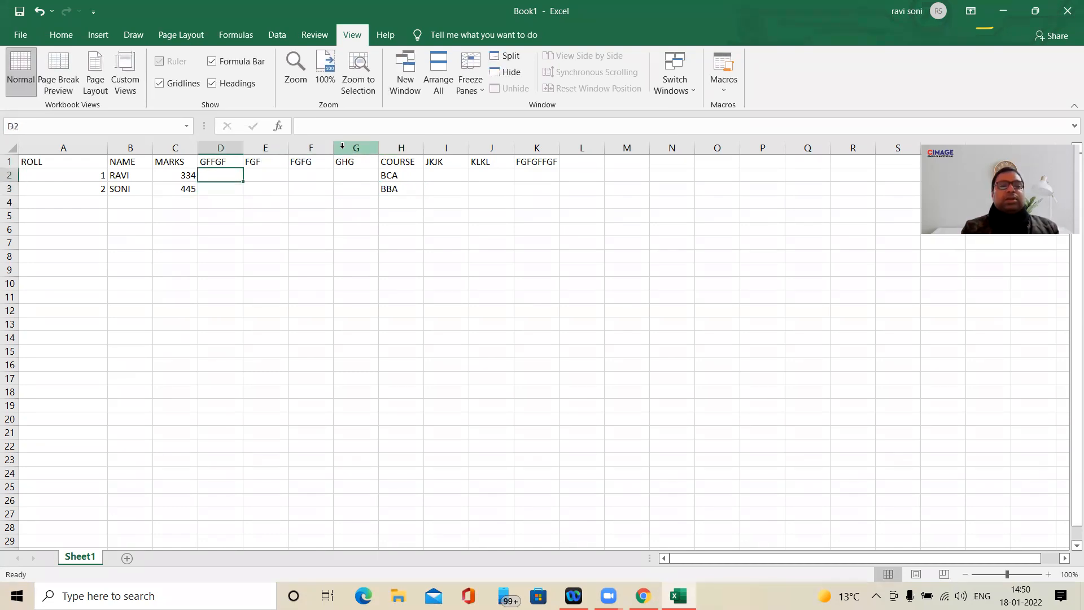
text(DFD)
key(Right)
text(FGF)
key(Right)
text(FGF)
key(Right)
text(FG)
key(Return)
key(Left)
text(FGF)
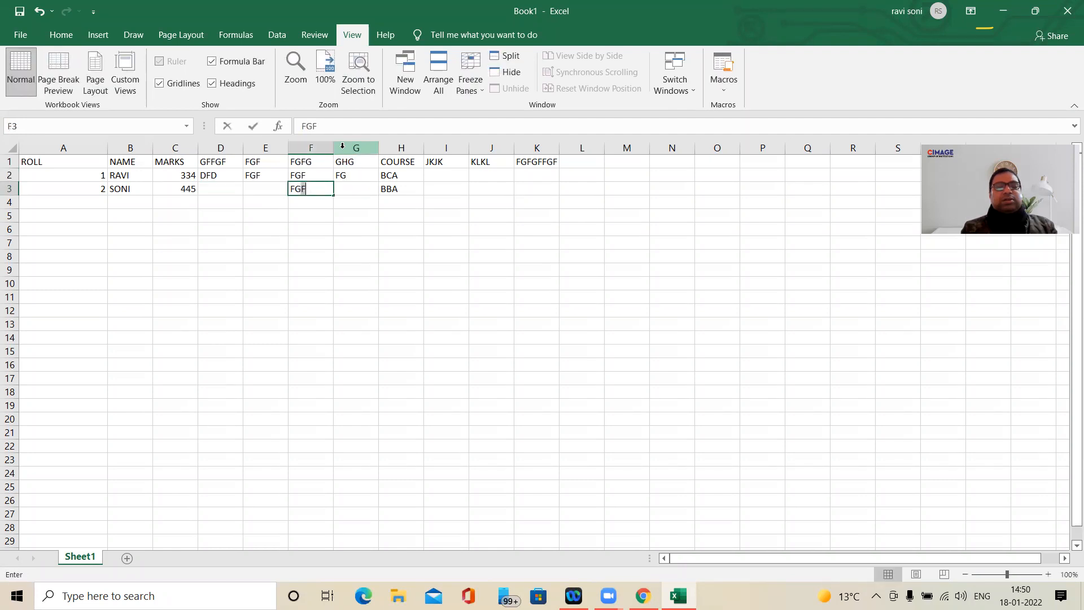
key(Right)
text(FG)
key(Left)
key(Left)
text(FGF)
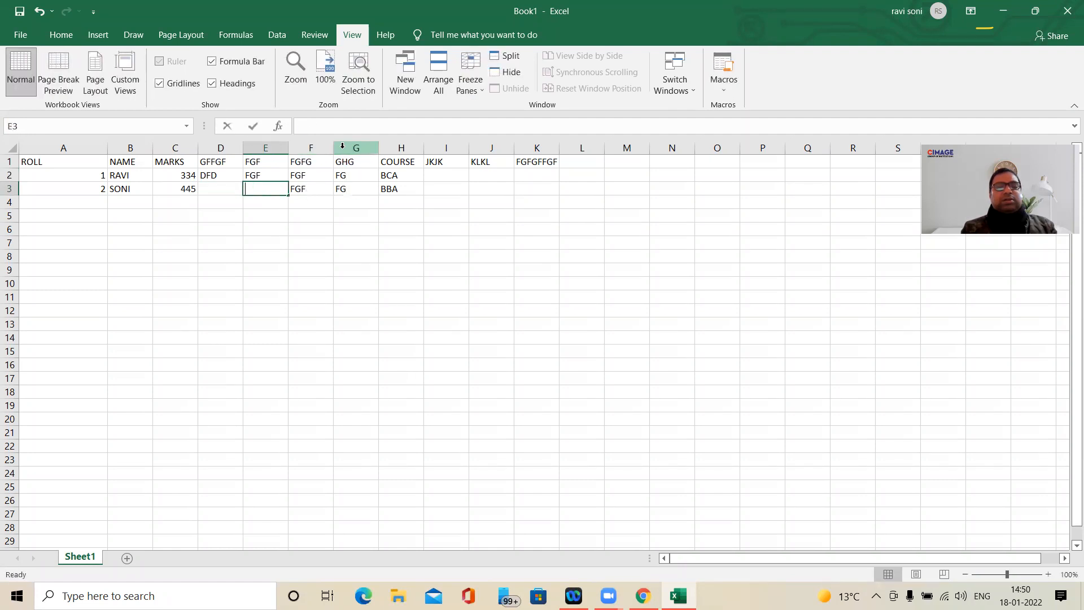
key(Left)
text(FGF)
- Enter DF in each of the cells I2:K2 of the first record
key(Right)
key(Right)
key(Right)
key(Right)
key(Right)
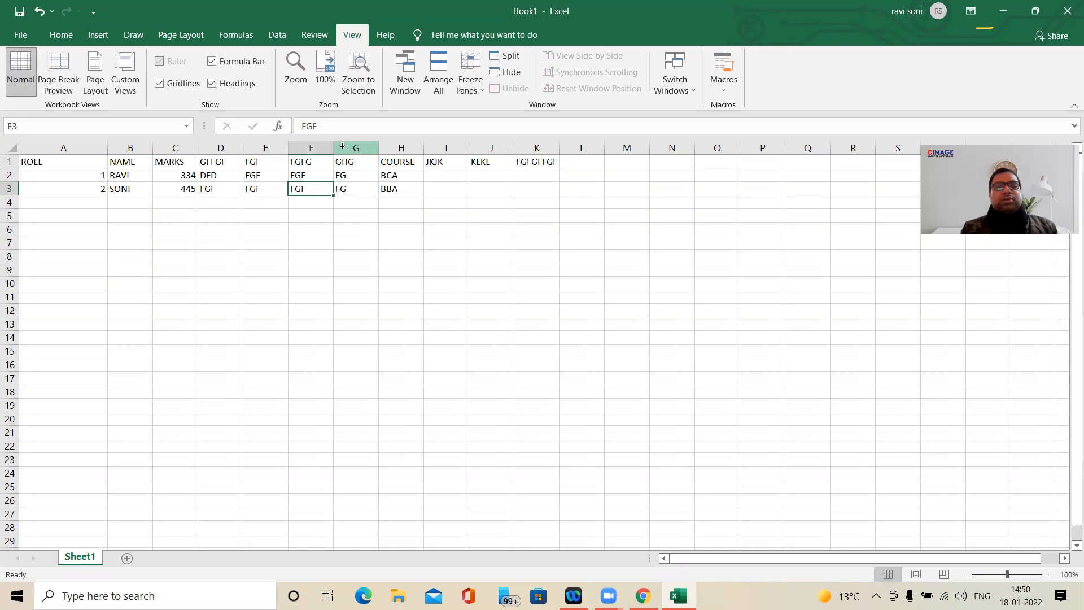
key(Up)
text(DF)
key(Right)
text(DF)
key(Right)
text(DF)
- Complete the second record by entering DF, DFD and FD in I3:K3
key(Down)
key(Left)
text(DFD)
key(Left)
text(DF)
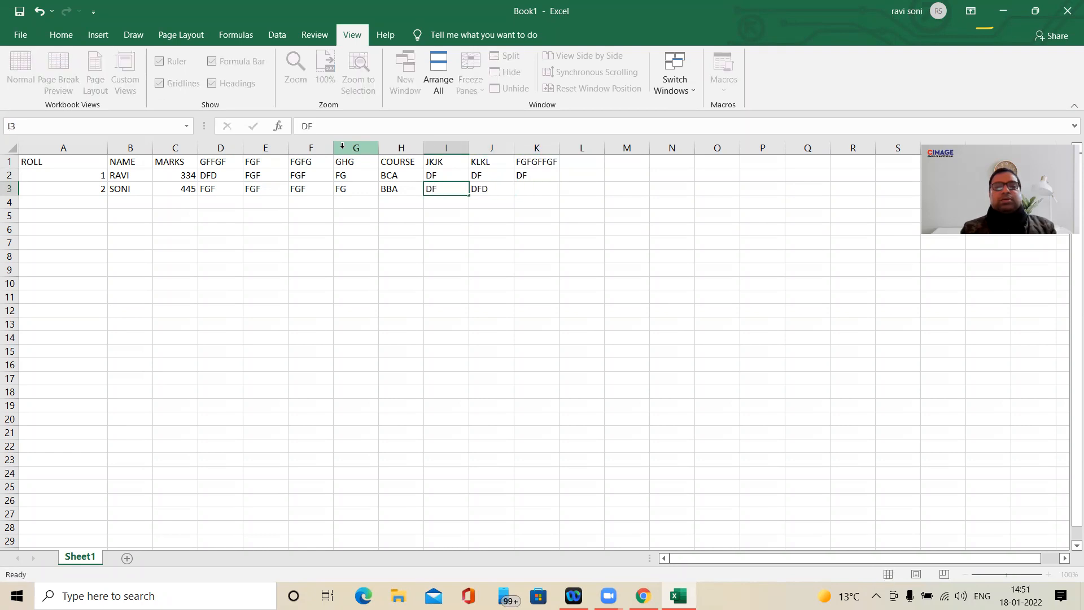
key(Right)
key(Right)
text(FD)
key(Return)
key(Up)
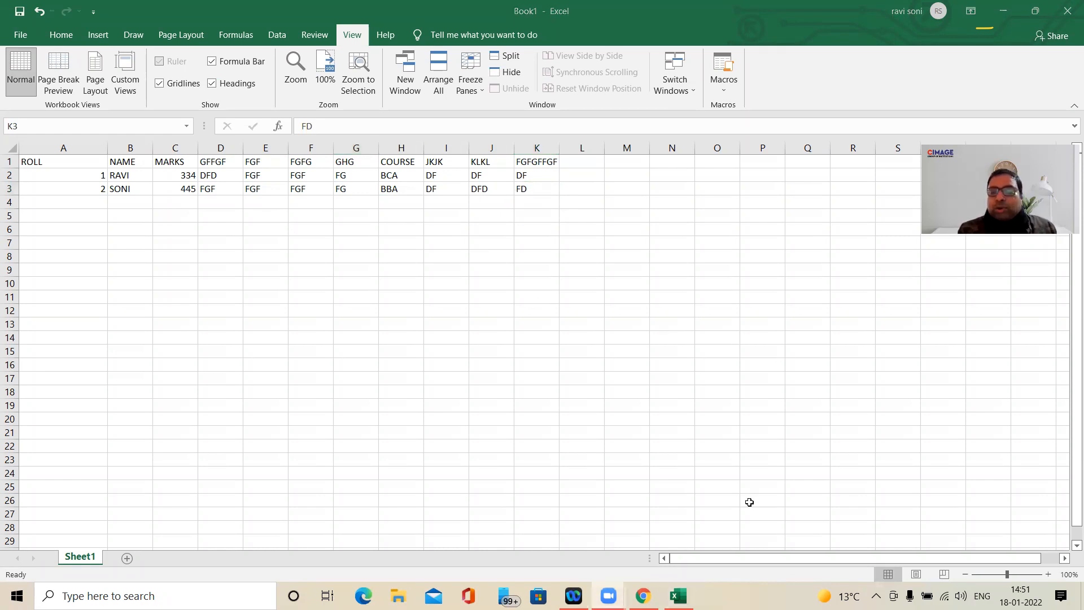
- Extend the header row in L1:Q1 with FDF, FDF, DDFD, FDFDF, DDFDF and FGFG
click(839, 561)
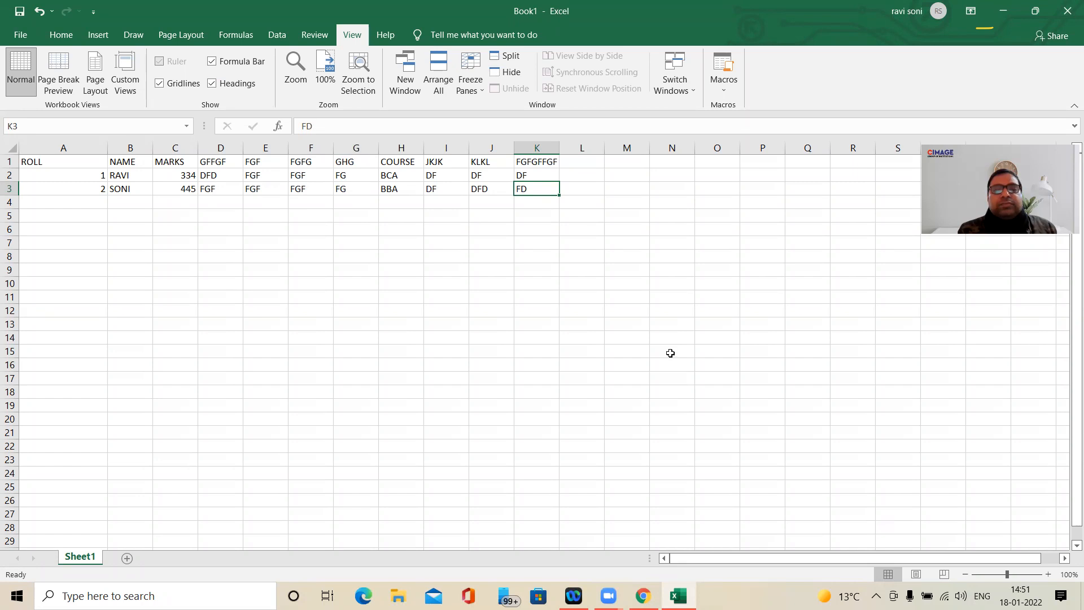
click(587, 163)
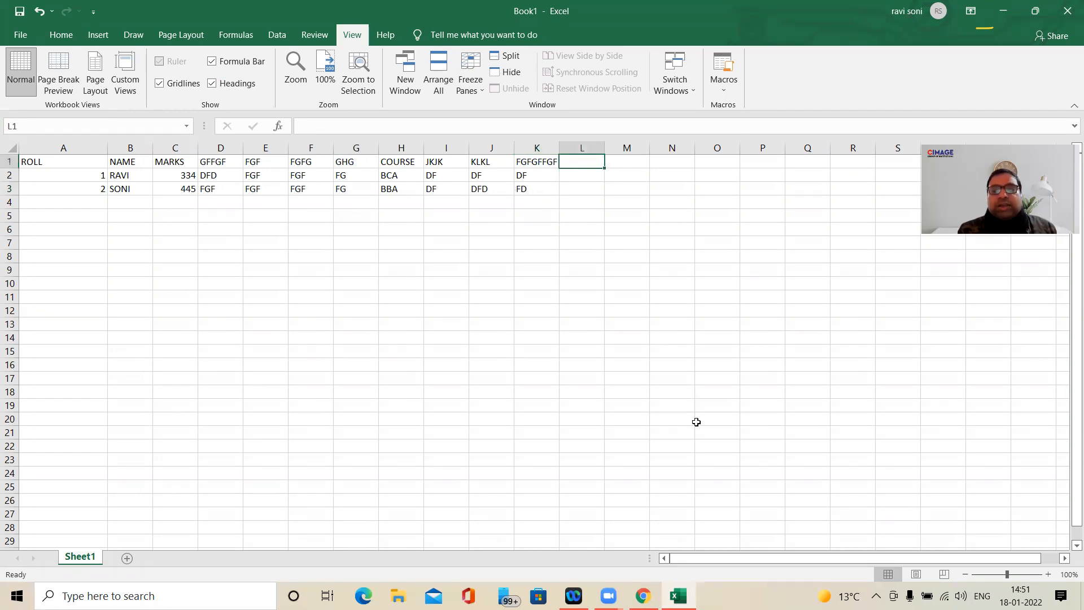
text(FDF)
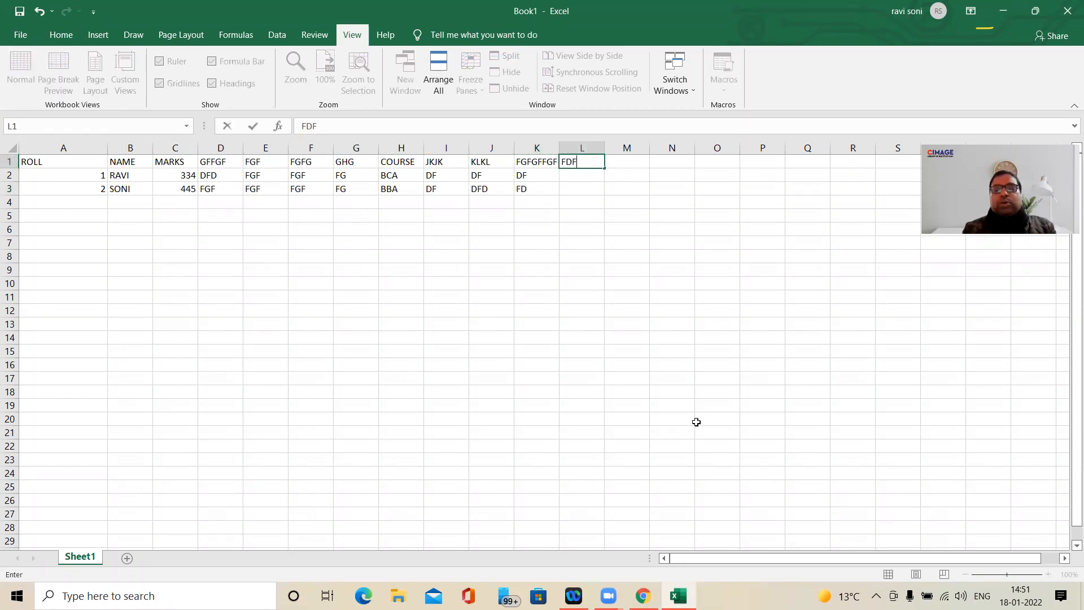
key(Tab)
text(FDF)
key(Tab)
text(DDFD)
key(Tab)
text(FDFDF)
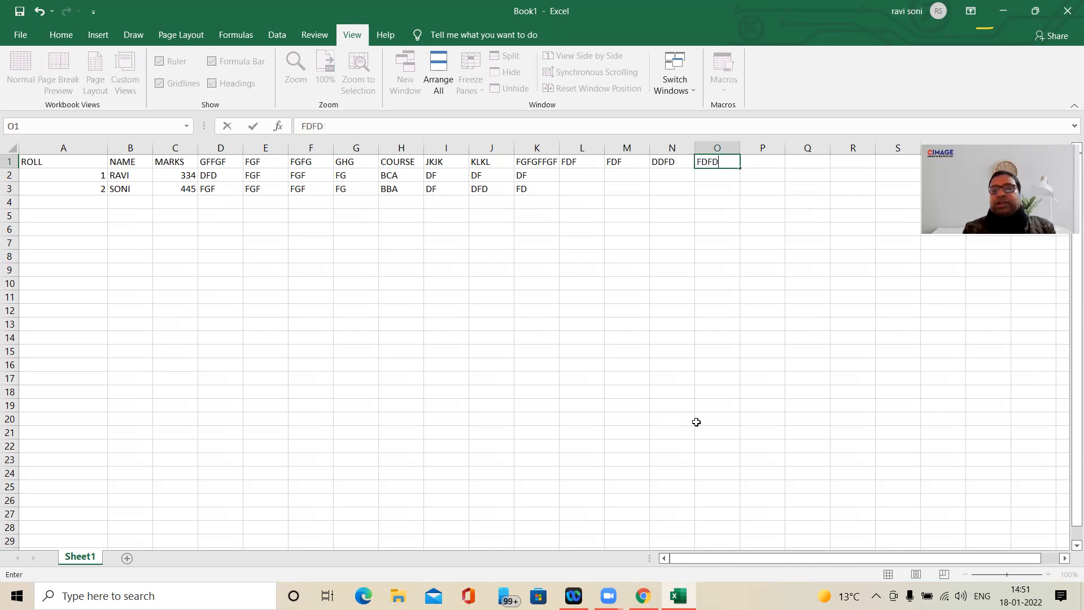
key(Tab)
text(DDFDF)
key(Tab)
text(FG)
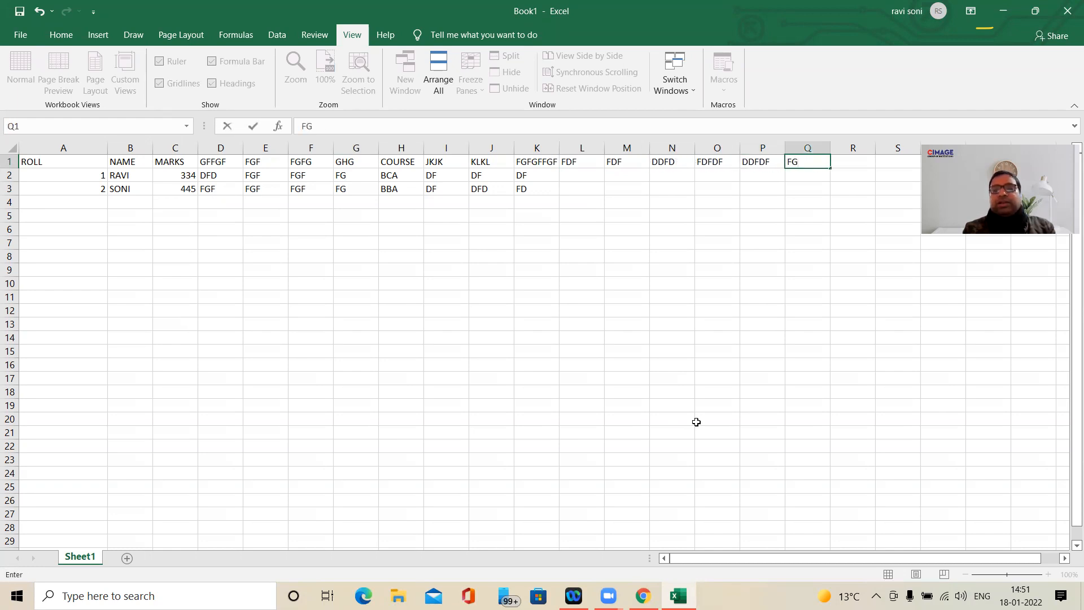
key(Tab)
key(Left)
key(F2)
text(FG)
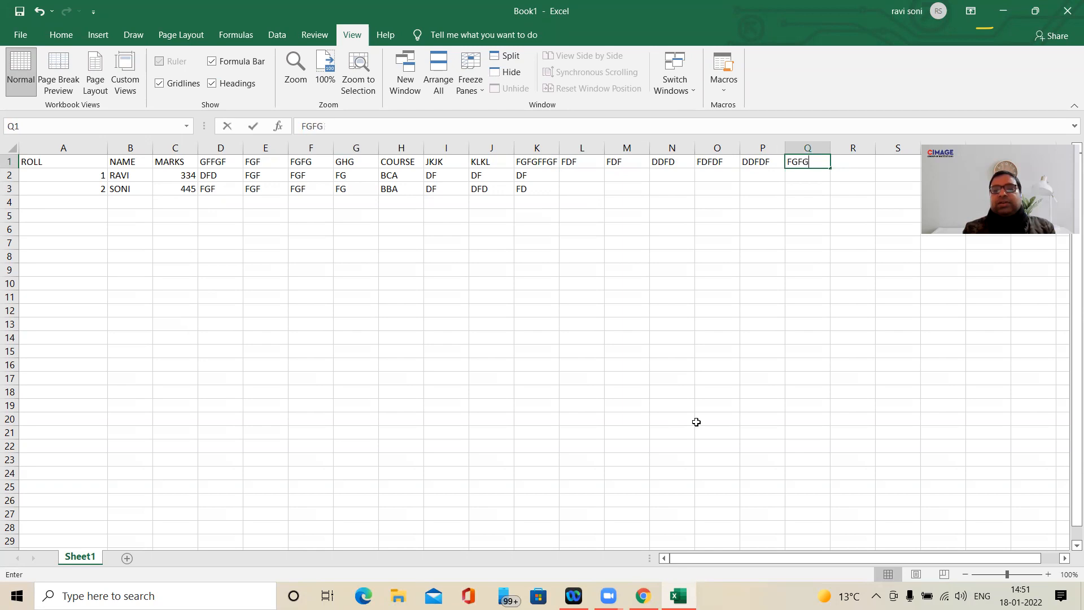
key(Tab)
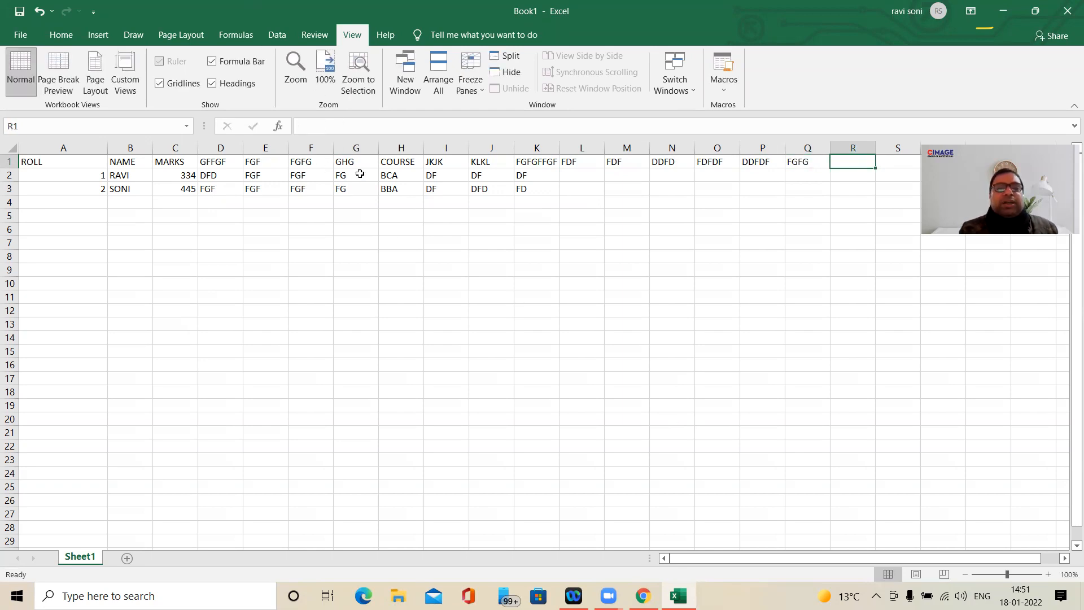
- Widen columns D, E, F, G and I to two or three times their width so the table extends past the window
mouse_move(434, 148)
mouse_down()
mouse_move(444, 148)
mouse_move(416, 148)
mouse_move(437, 148)
mouse_up()
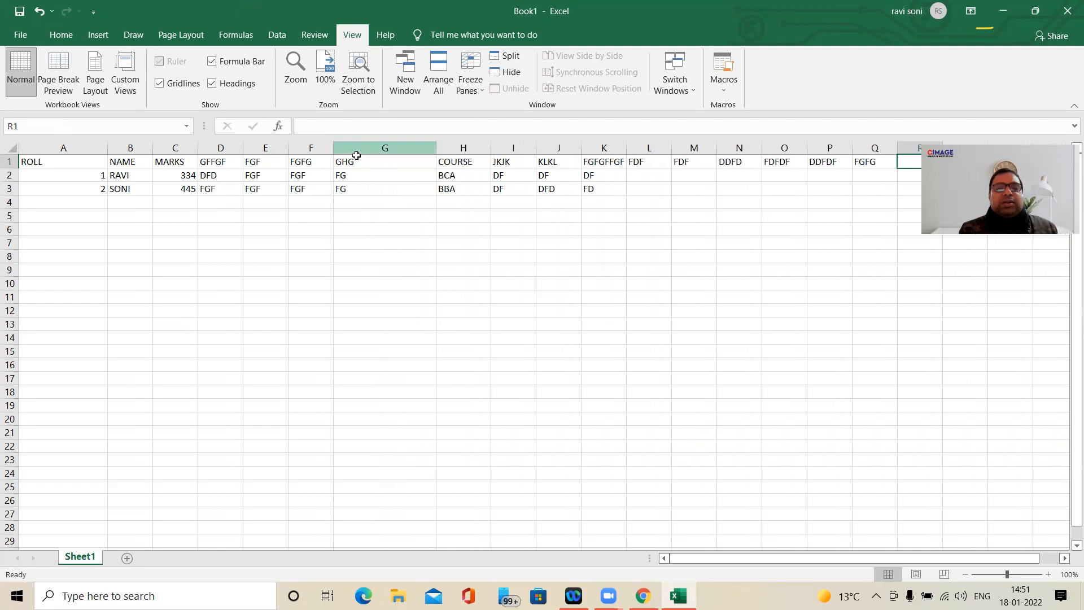
drag(331, 151, 396, 151)
drag(286, 151, 383, 152)
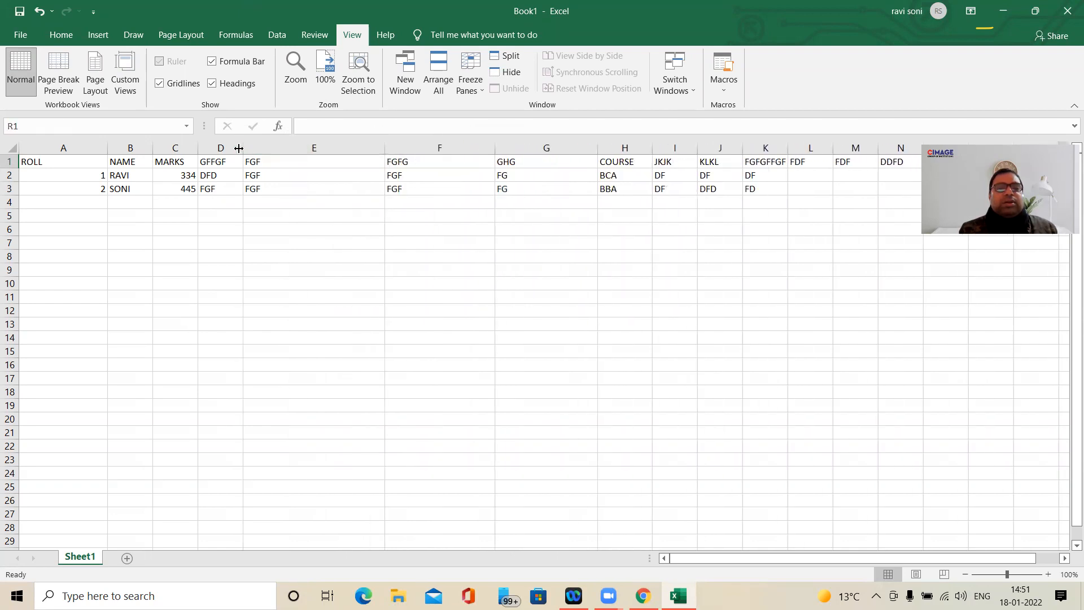
drag(244, 149, 332, 149)
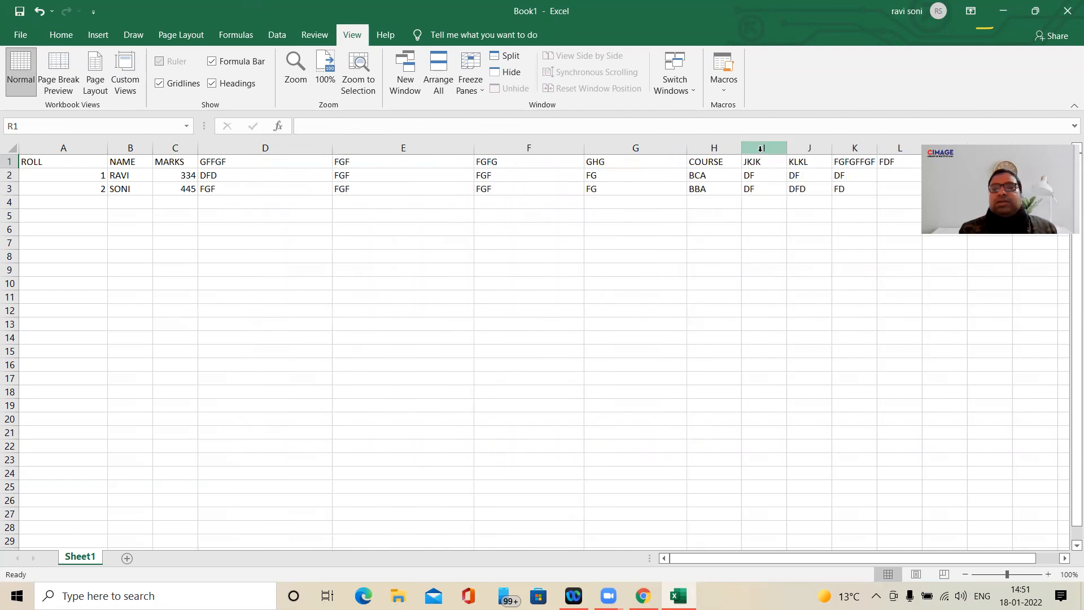
drag(787, 146, 842, 145)
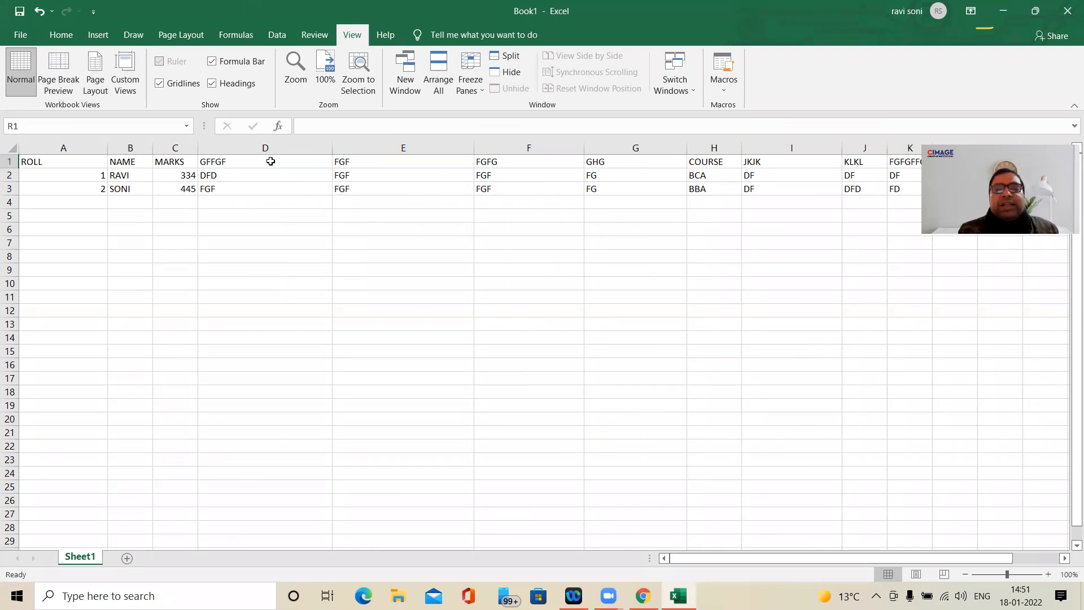
- Freeze the panes at column D so that columns A:C stay in view
drag(730, 557, 823, 552)
drag(720, 559, 628, 562)
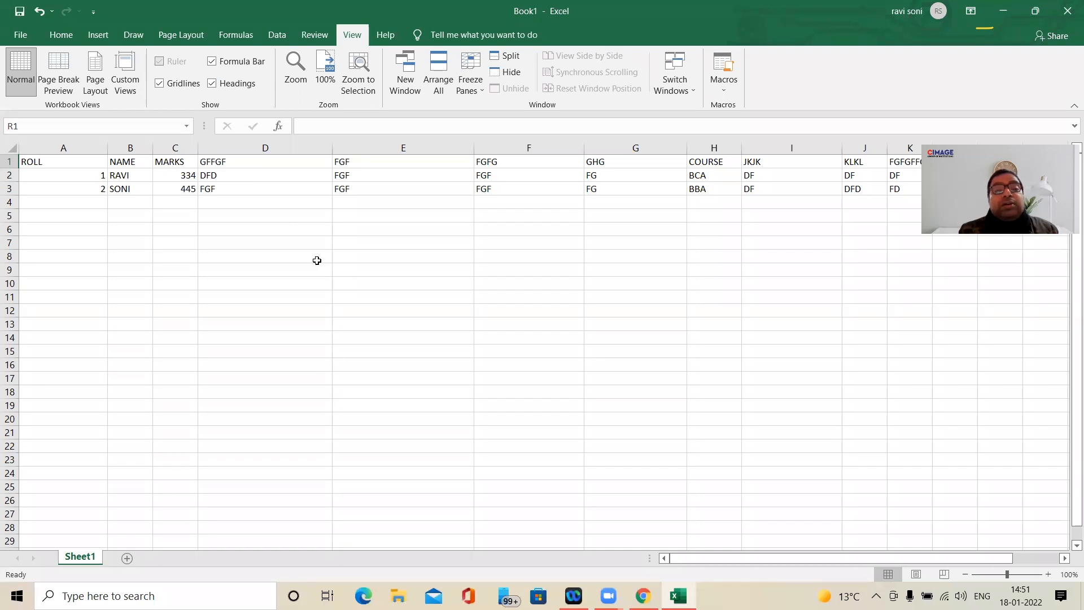
click(246, 148)
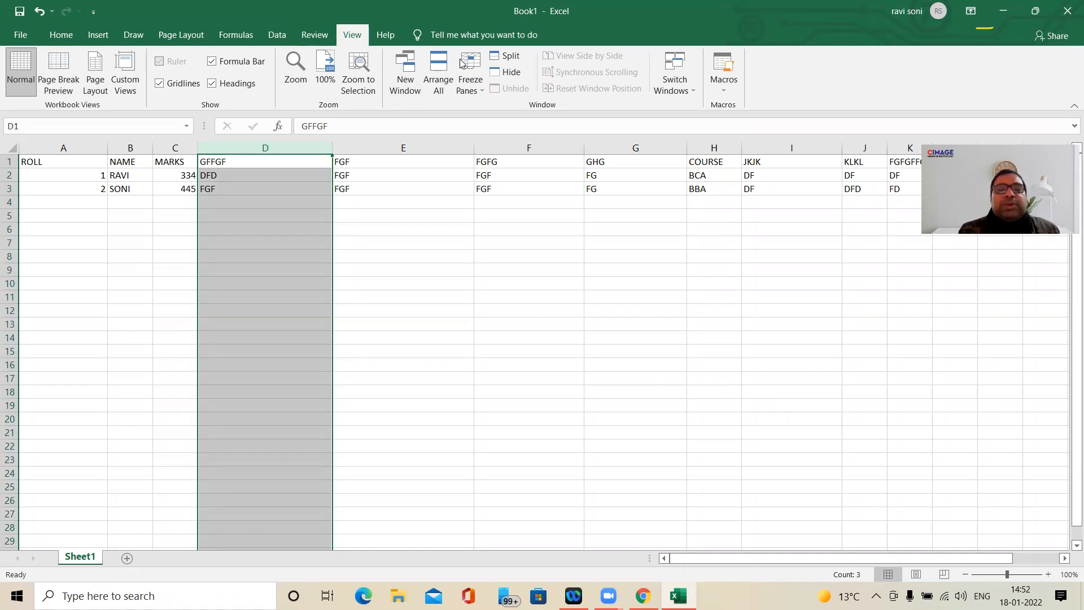
click(477, 82)
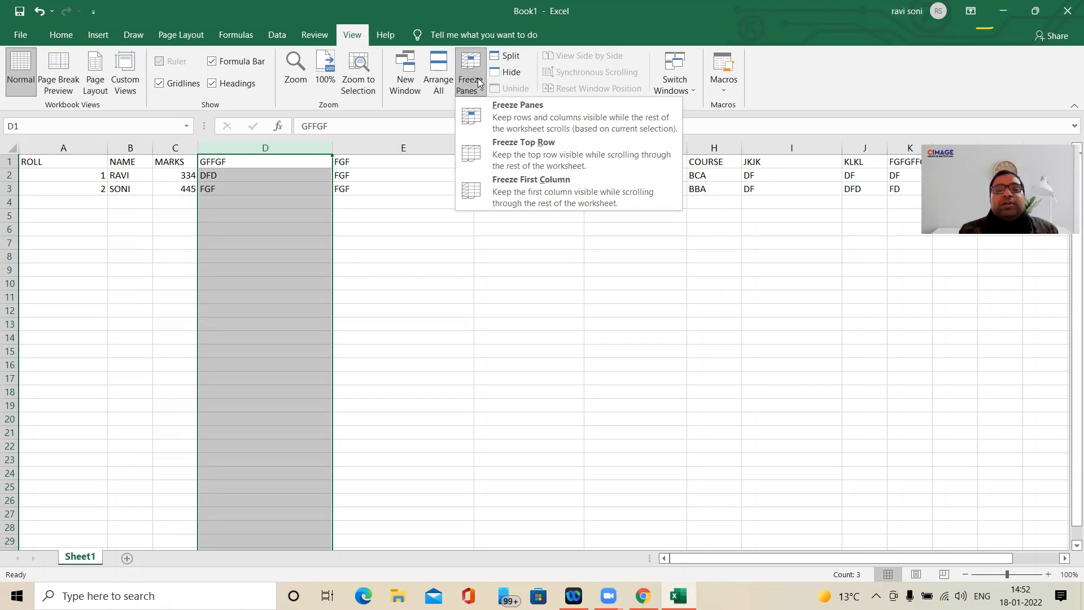
click(501, 112)
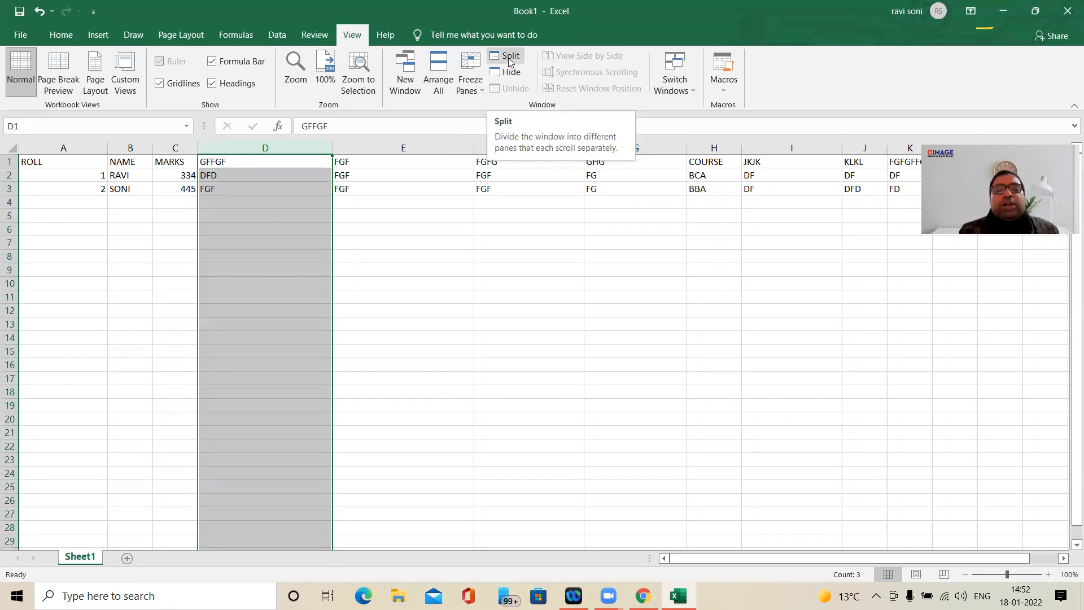
- Split the window at column D into two separately scrolling panes
click(510, 59)
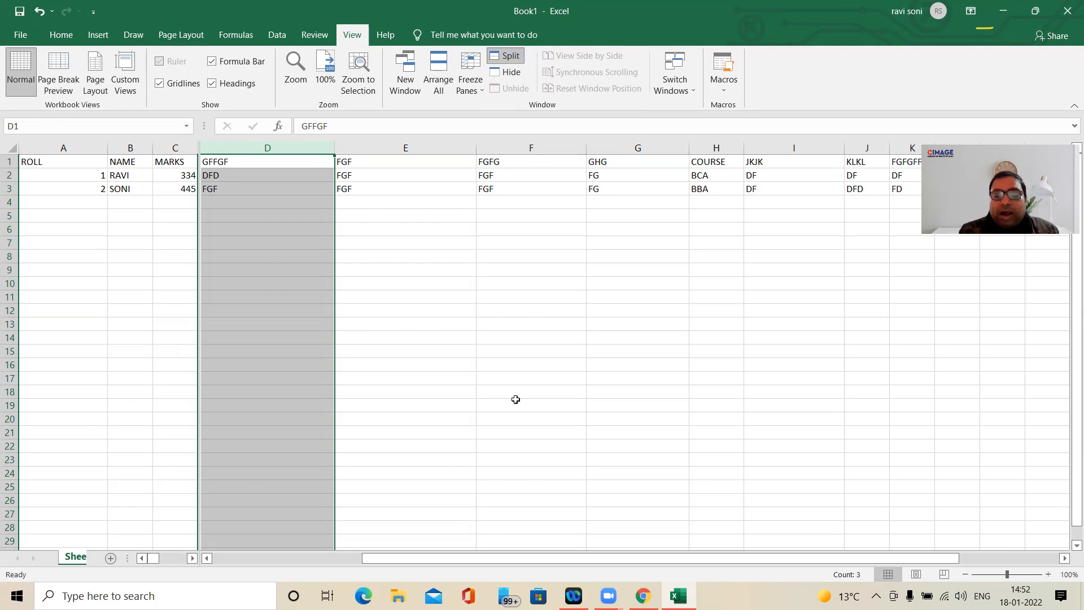
drag(425, 562, 584, 567)
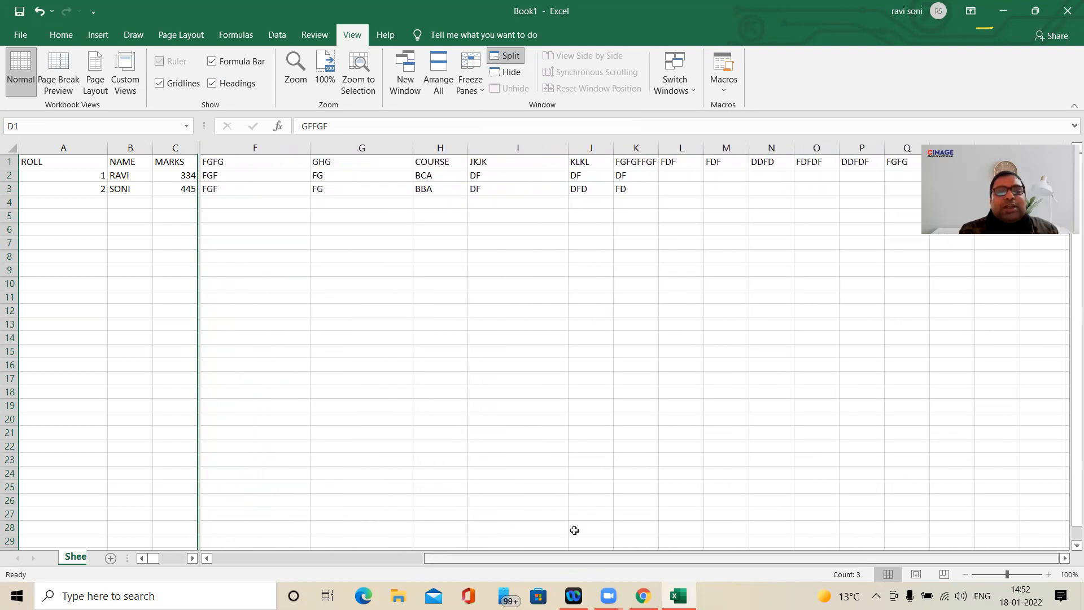
- Narrow column G, readjust the width of column F, and undo the last column width change
drag(310, 152, 219, 152)
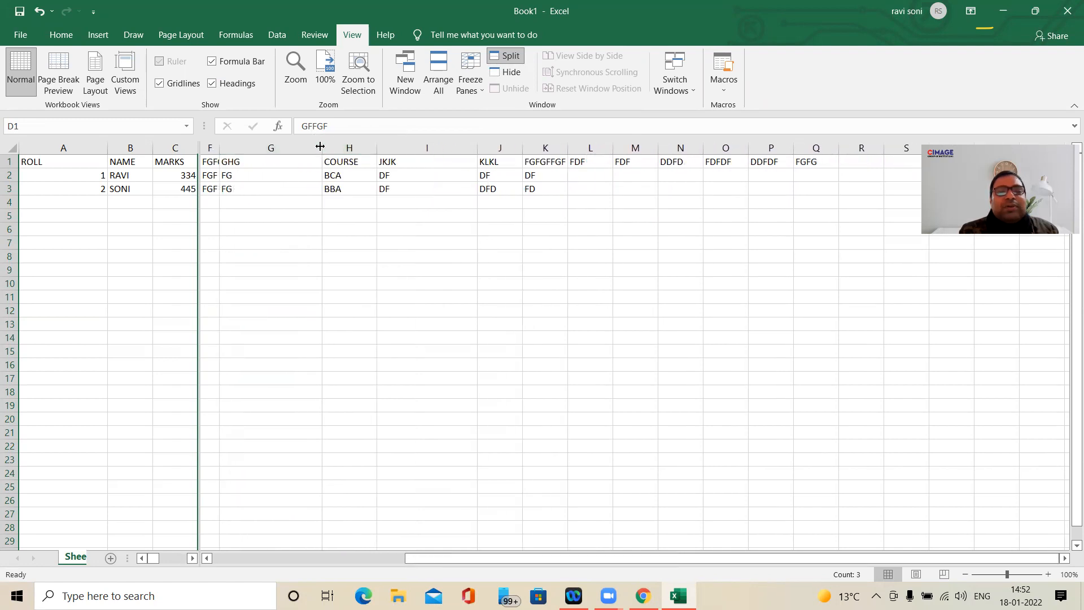
drag(324, 148, 249, 156)
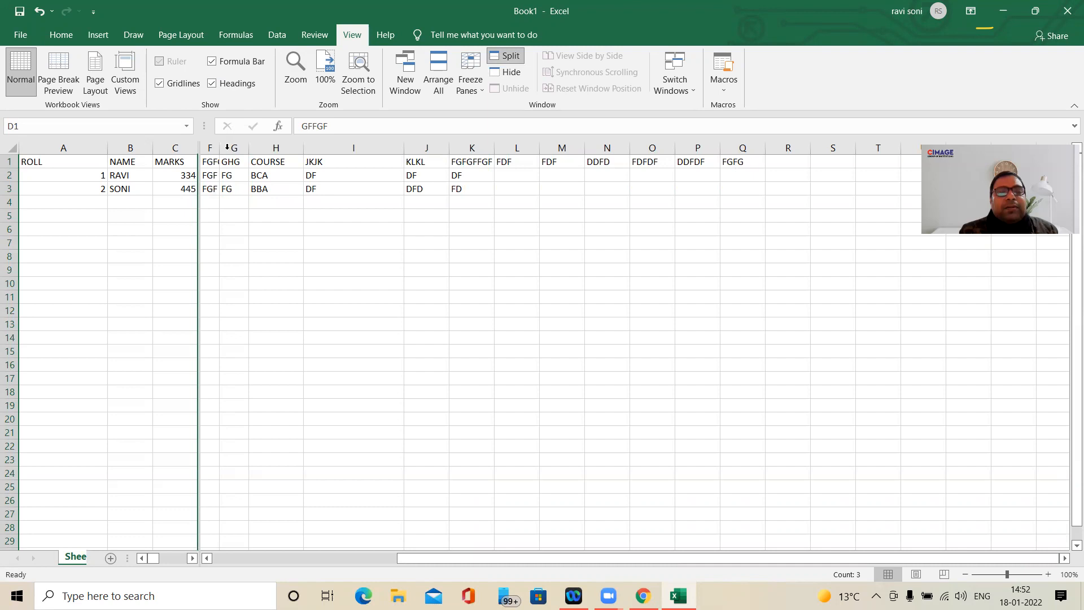
drag(220, 155, 255, 159)
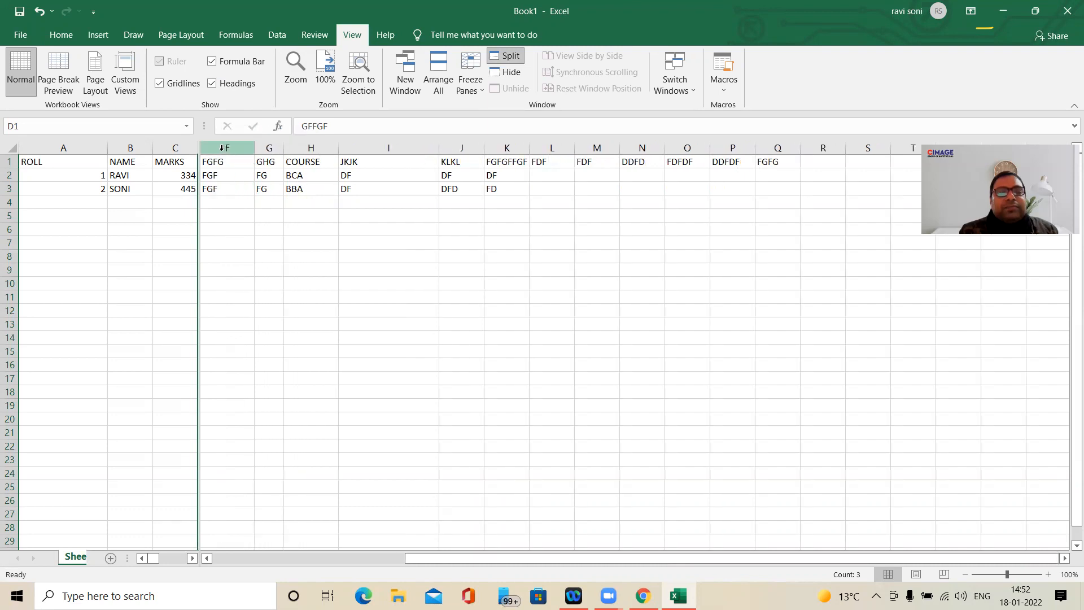
drag(254, 152, 282, 153)
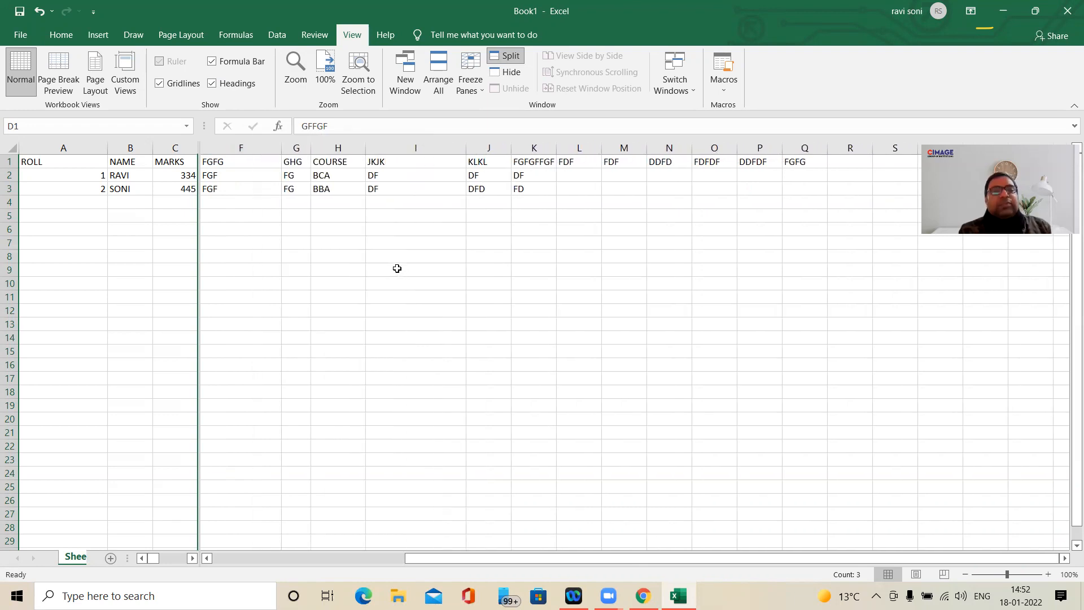
key(ctrl+z)
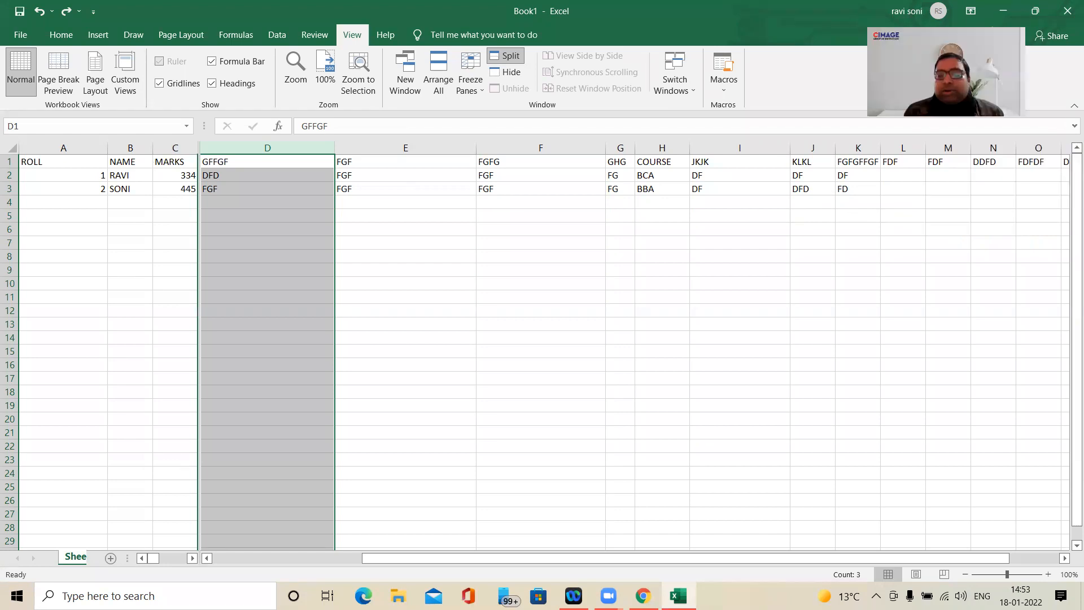
- Examine how the pane right of the split scrolls to the last headers and back to column A
drag(926, 558, 1067, 506)
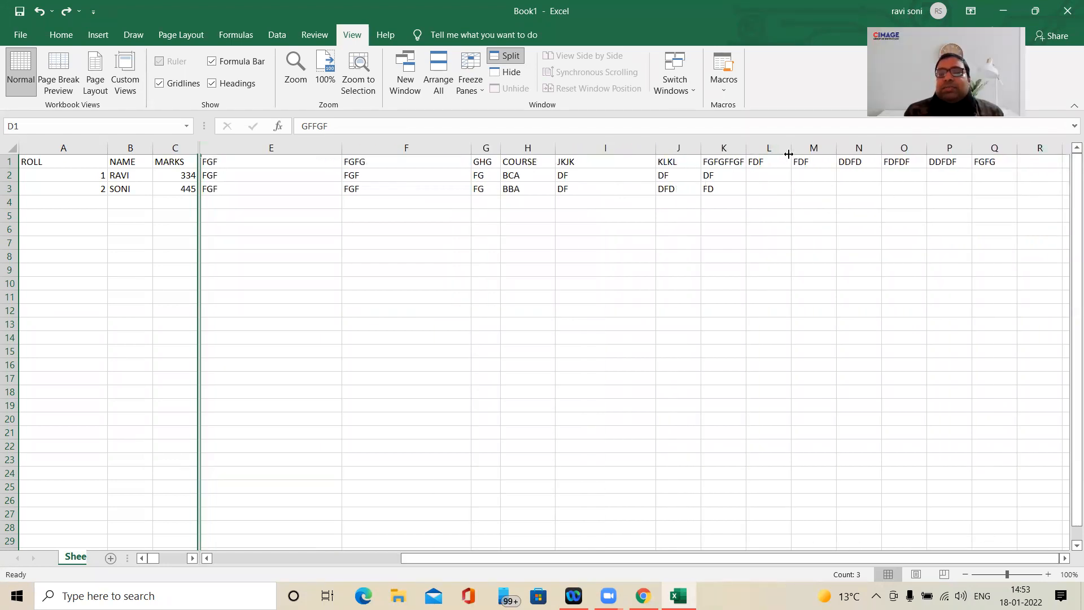
drag(692, 565, 501, 565)
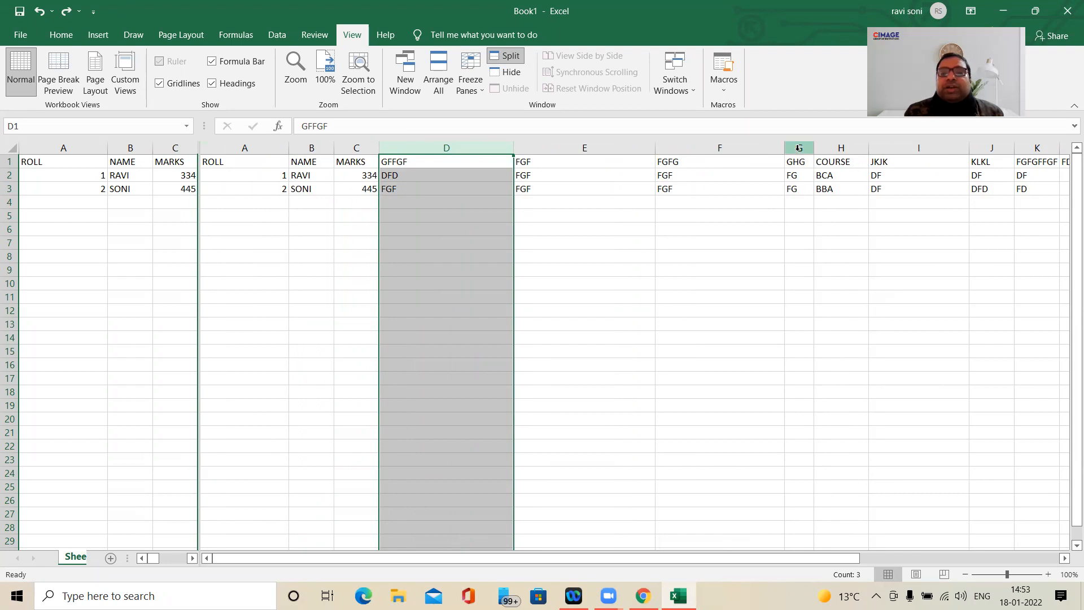
- Replace the split with frozen panes at column D, using columns D:G as the selection
click(351, 164)
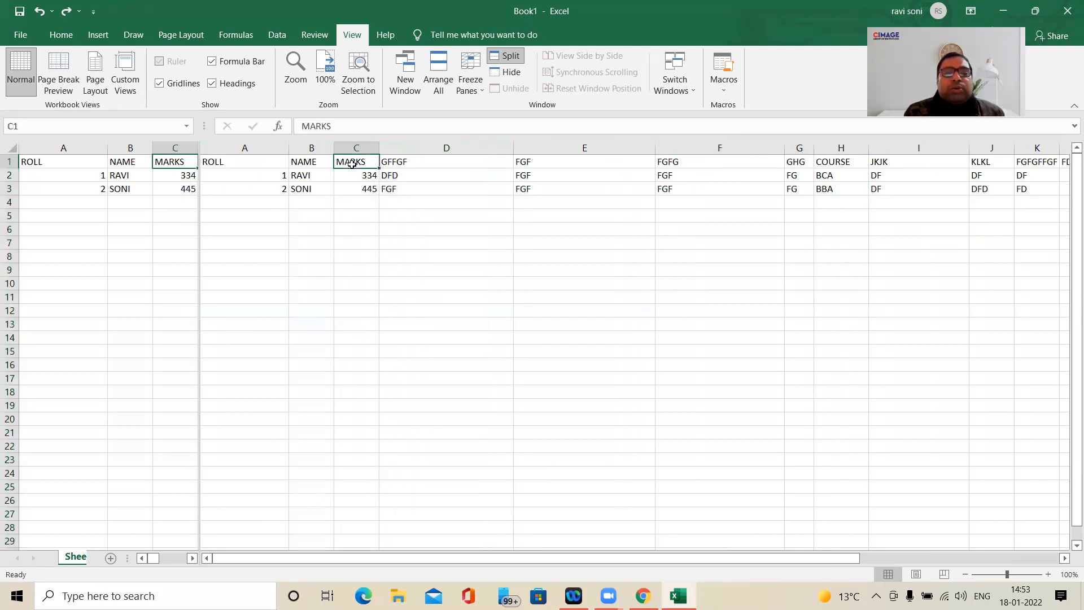
click(424, 148)
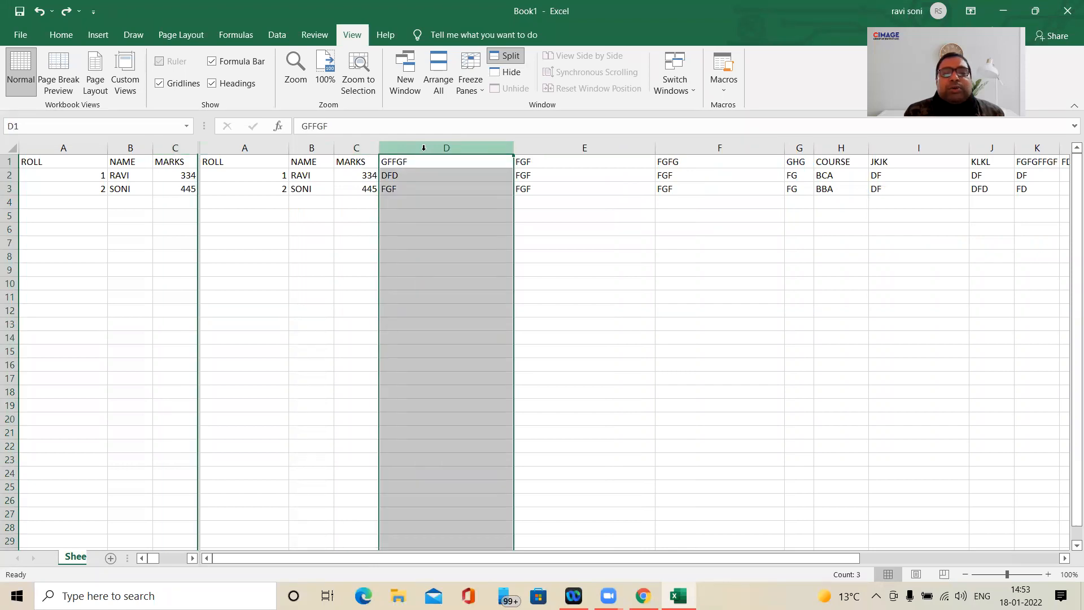
click(482, 202)
drag(483, 149, 805, 194)
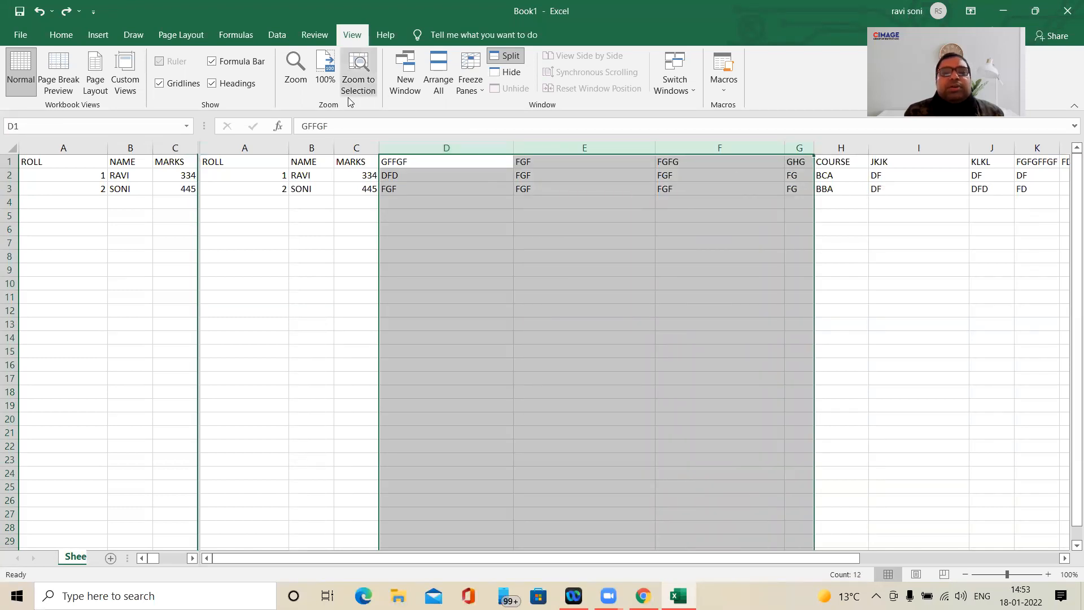
click(470, 83)
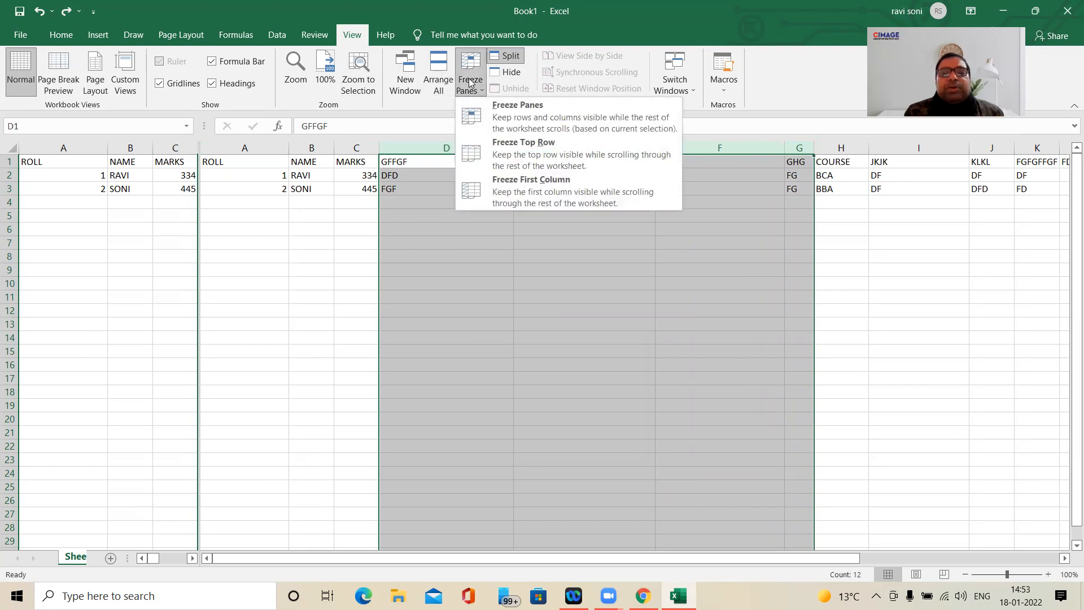
click(524, 115)
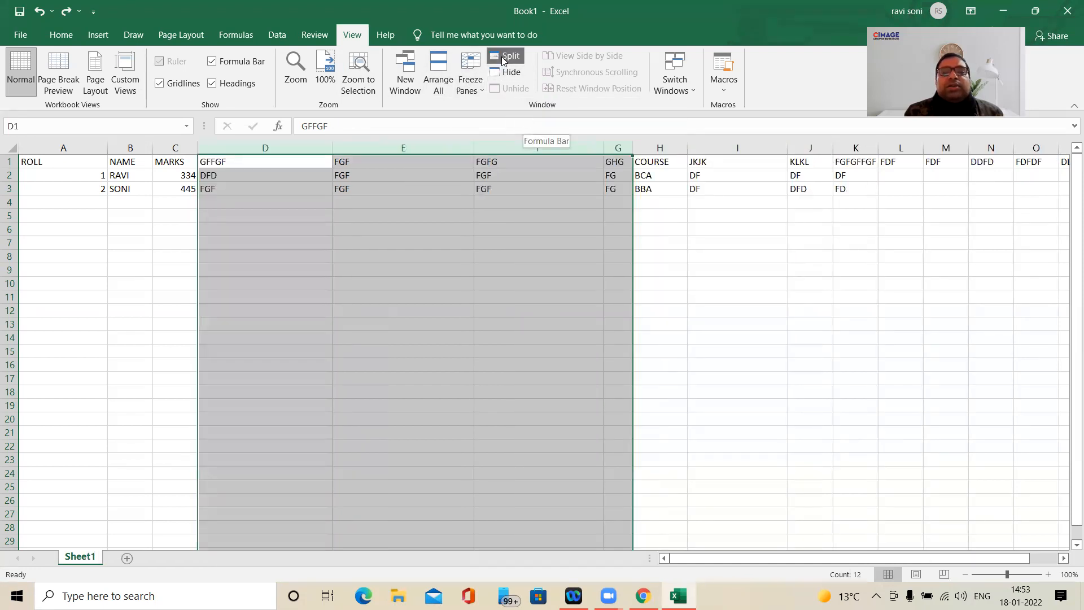
- Split the window at column D in place of the frozen panes
click(505, 58)
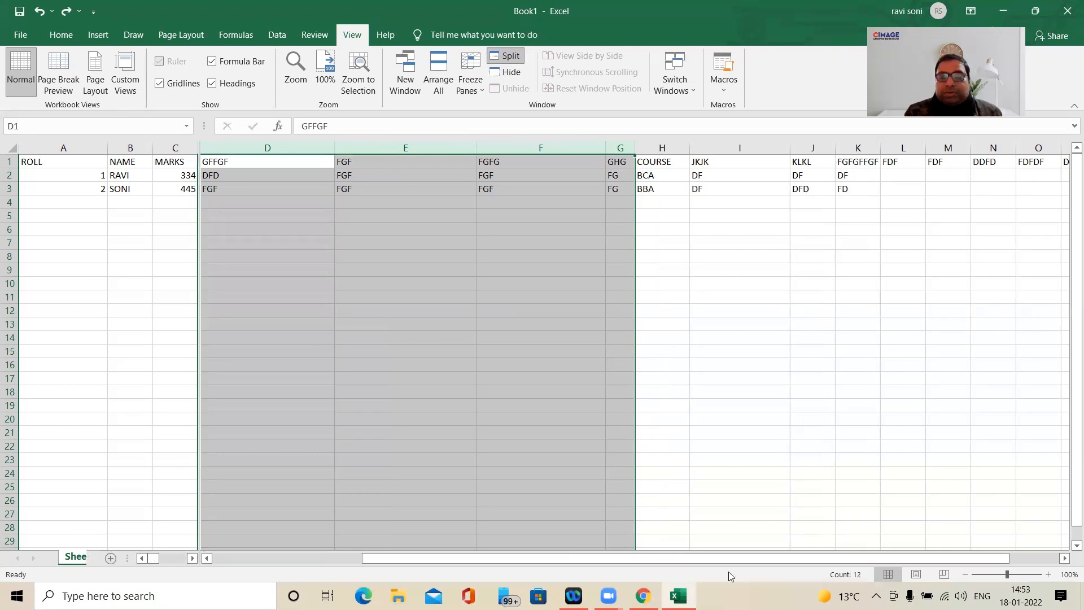
drag(708, 558, 583, 502)
mouse_move(583, 558)
mouse_down()
mouse_move(469, 557)
mouse_move(580, 558)
mouse_up()
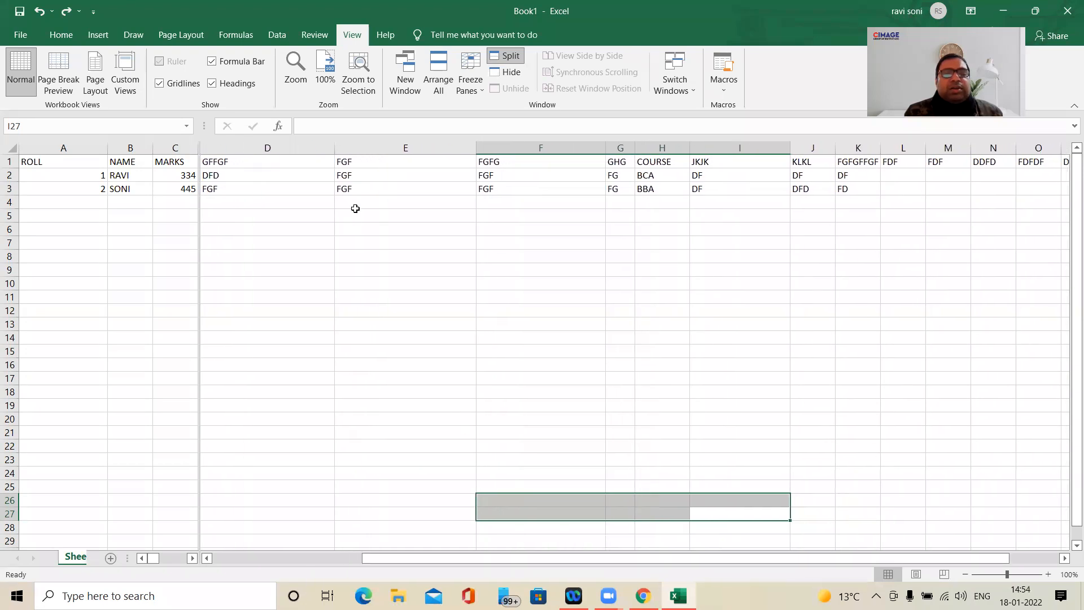
- Remove the window split at column D to return to a single pane
drag(285, 149, 530, 137)
click(470, 84)
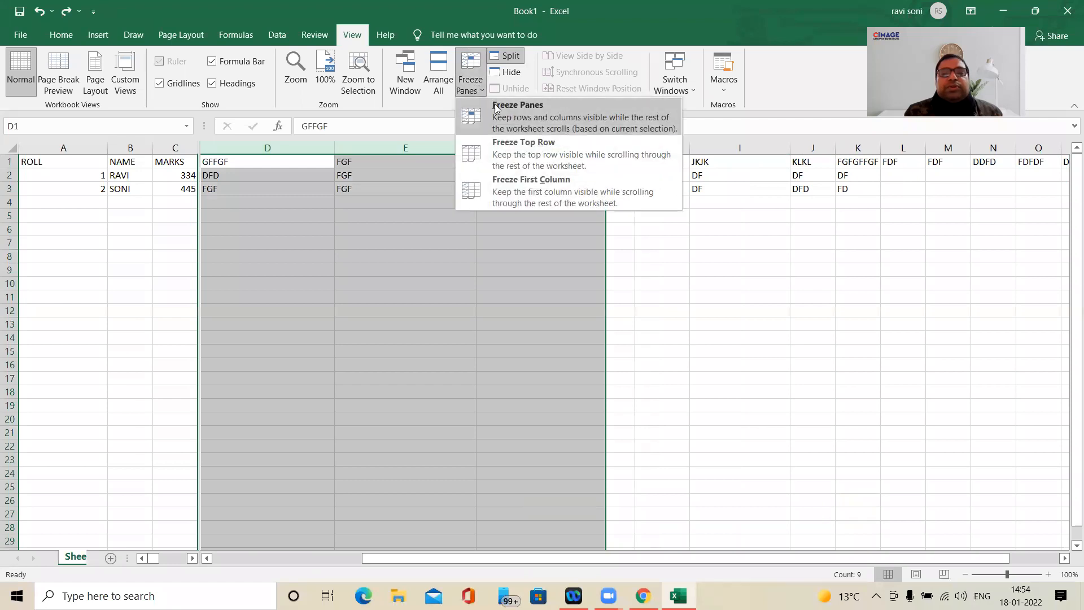
click(463, 75)
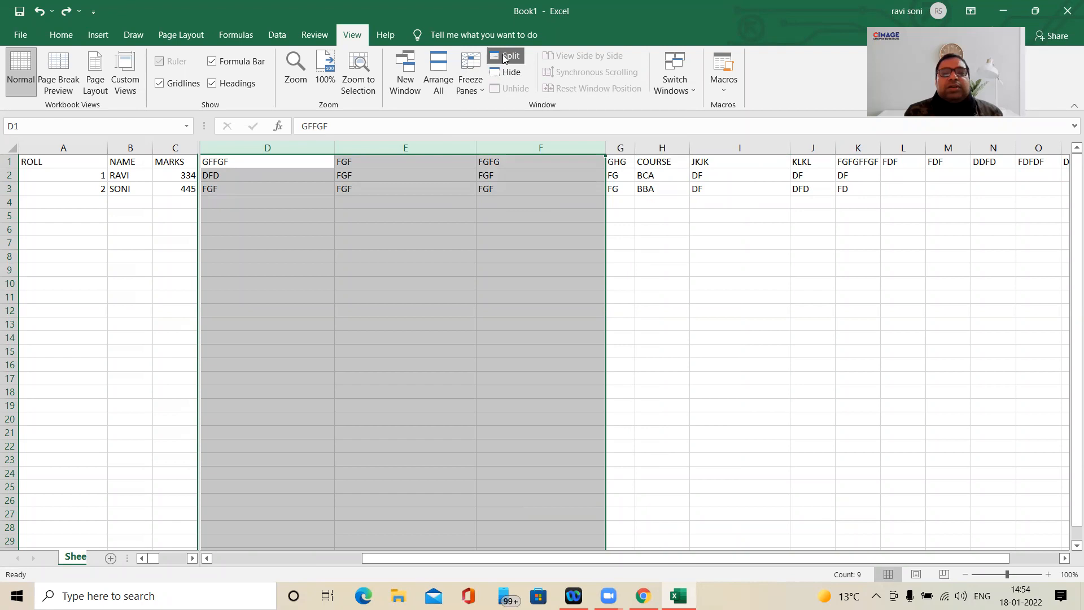
click(506, 58)
click(239, 244)
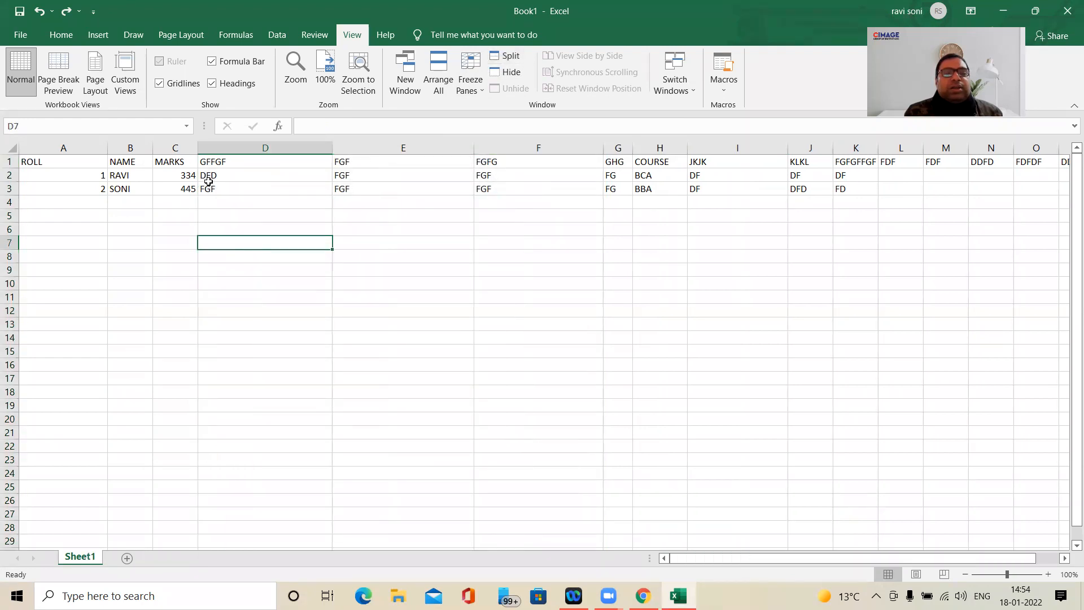
click(274, 159)
drag(273, 157, 247, 244)
click(247, 243)
click(467, 77)
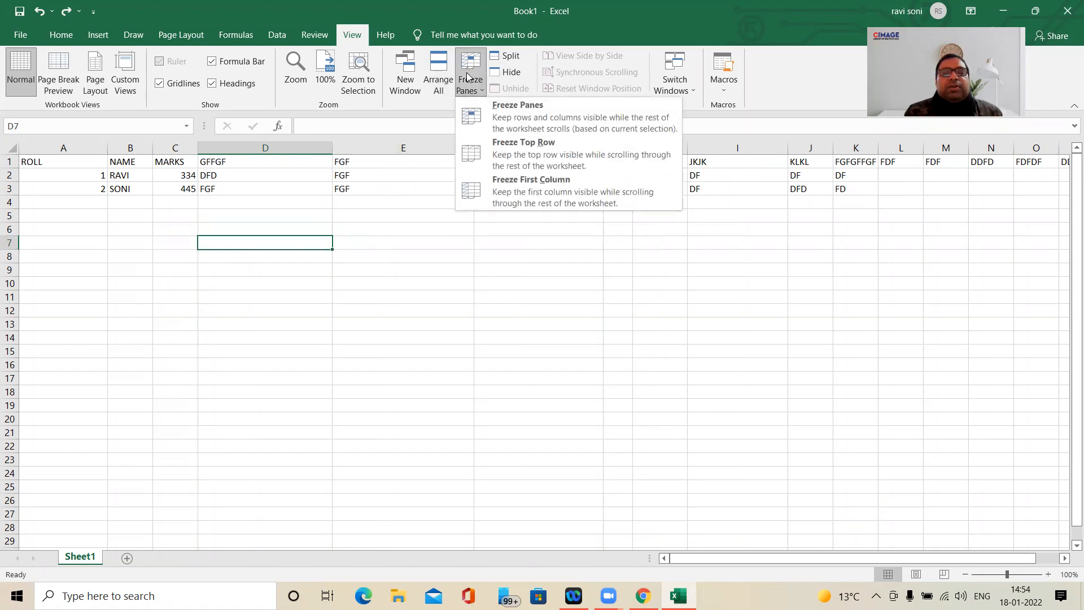
click(372, 302)
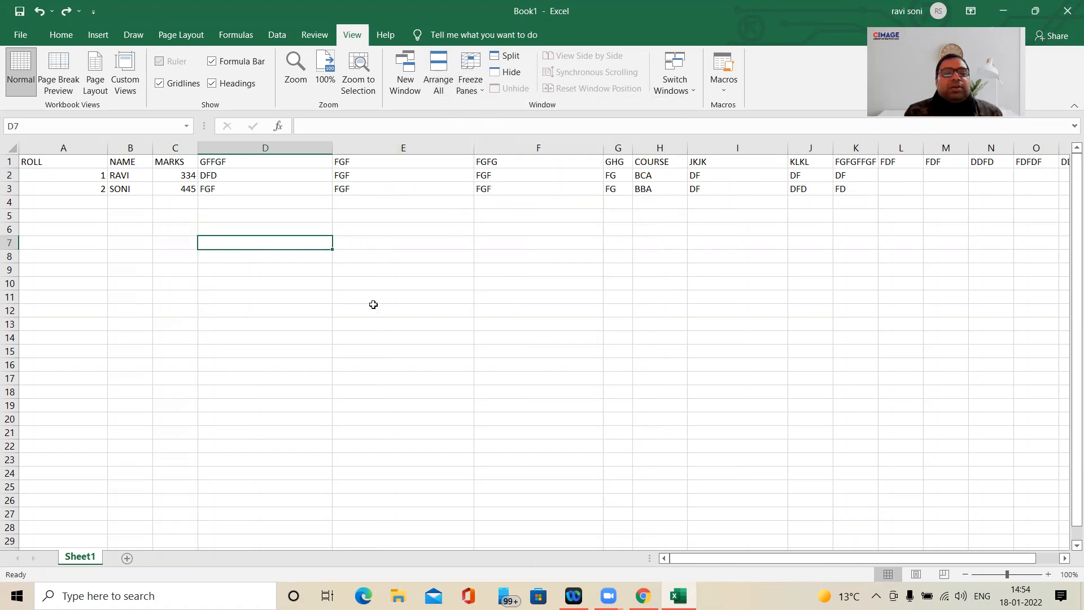
- Freeze the panes at column D to keep columns A:C in view
click(223, 152)
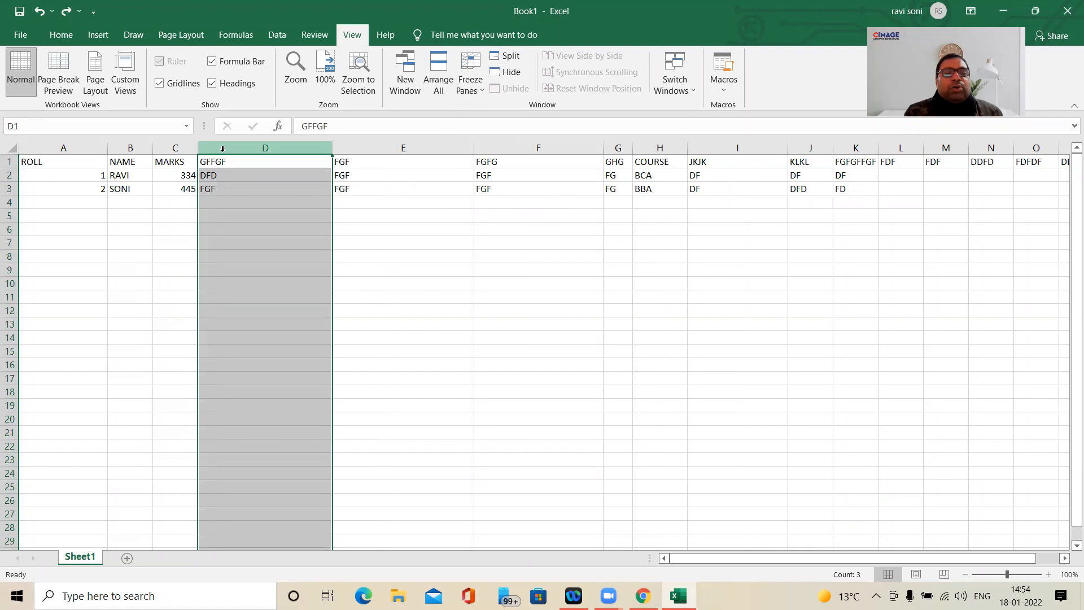
click(470, 78)
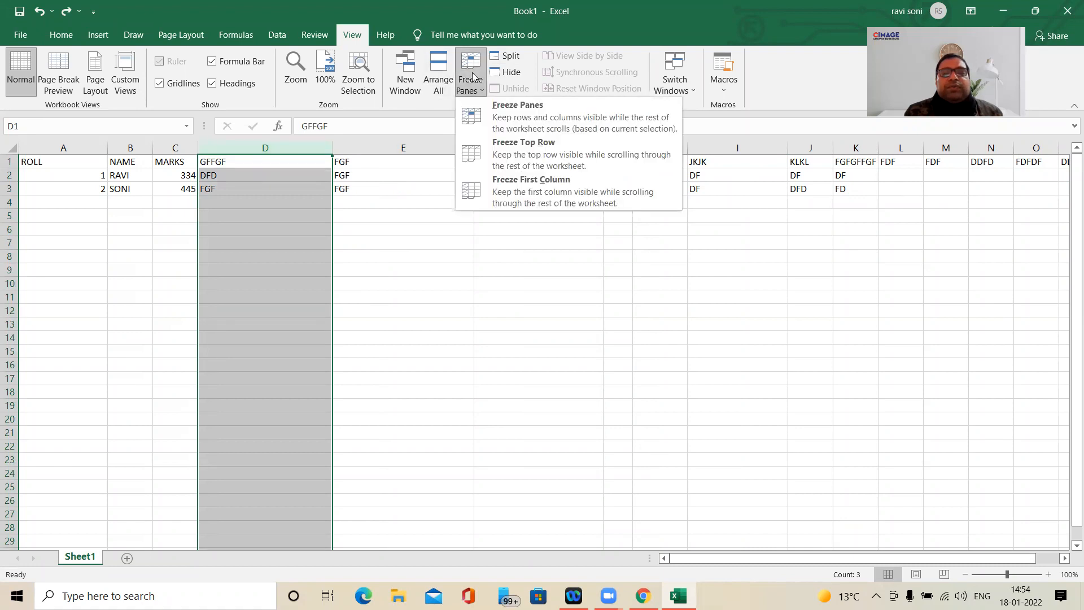
click(527, 125)
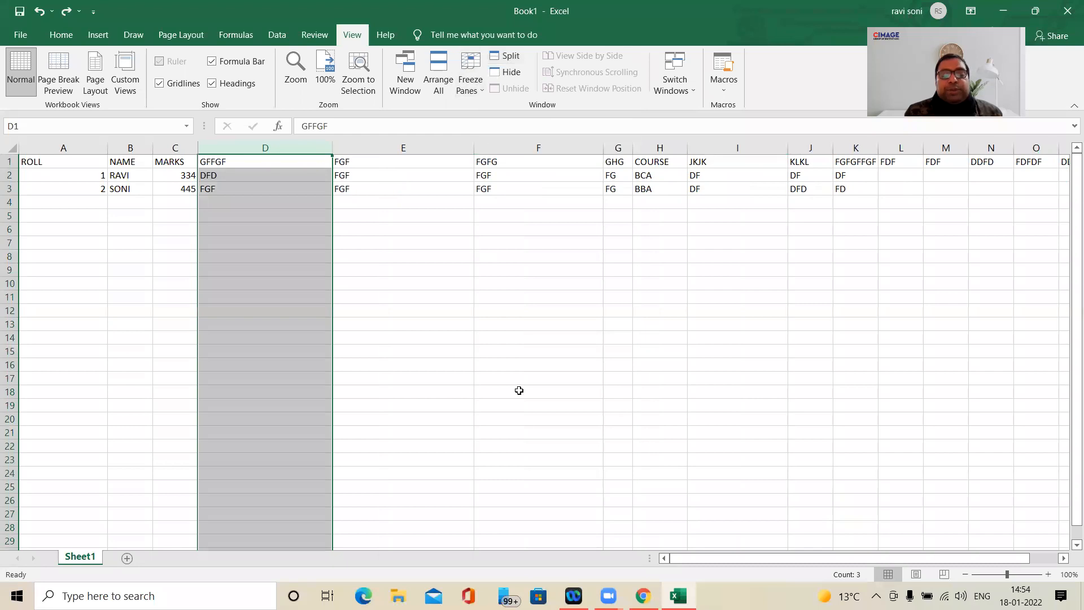
- Examine how the columns from D onward scroll beside the frozen columns A:C and back
drag(732, 555, 759, 555)
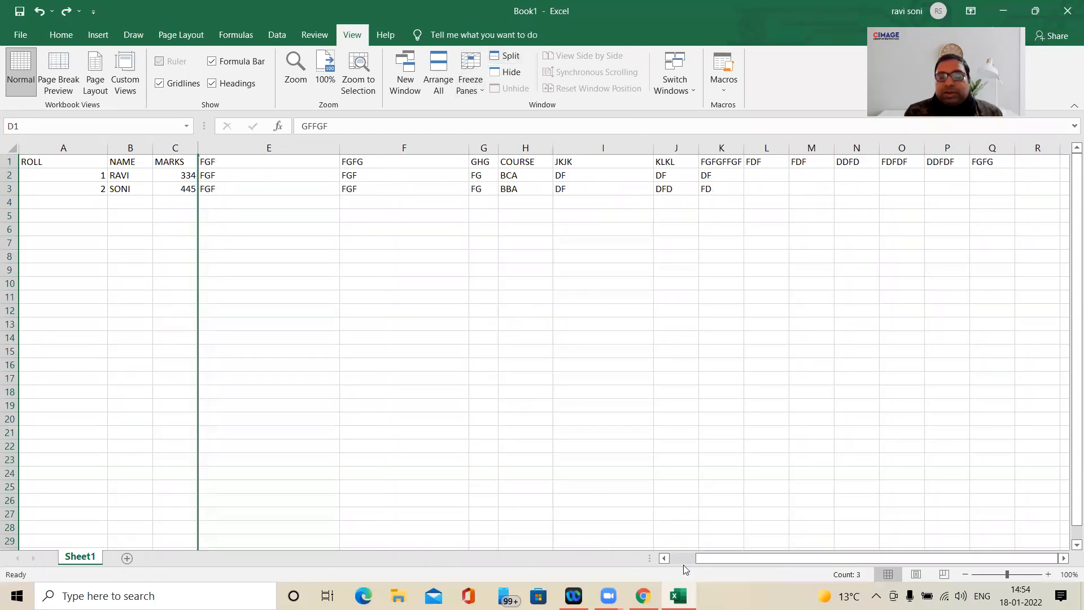
drag(762, 549, 756, 553)
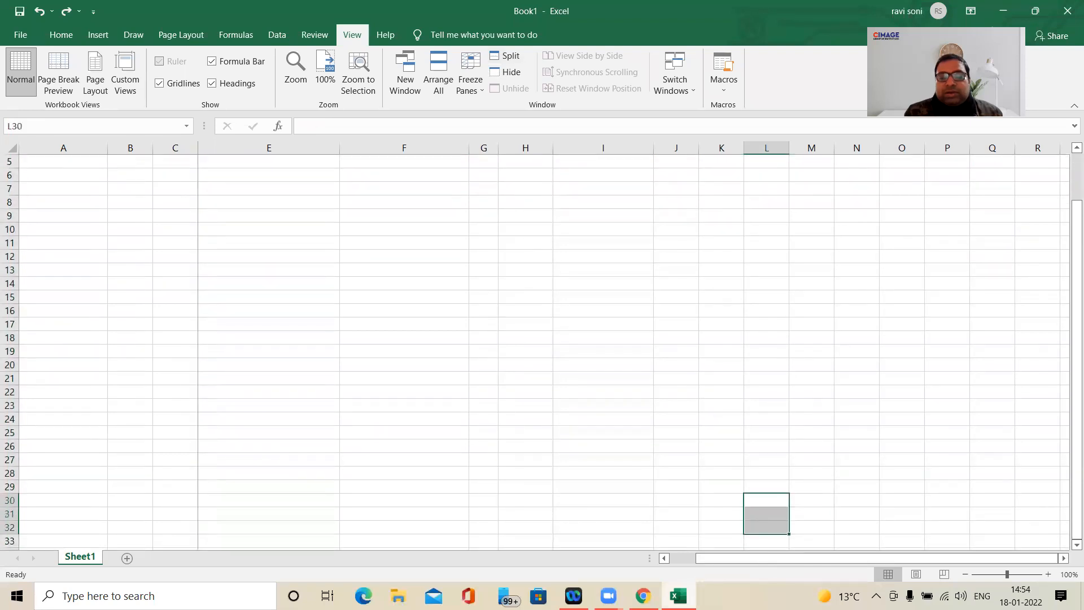
click(236, 34)
click(129, 203)
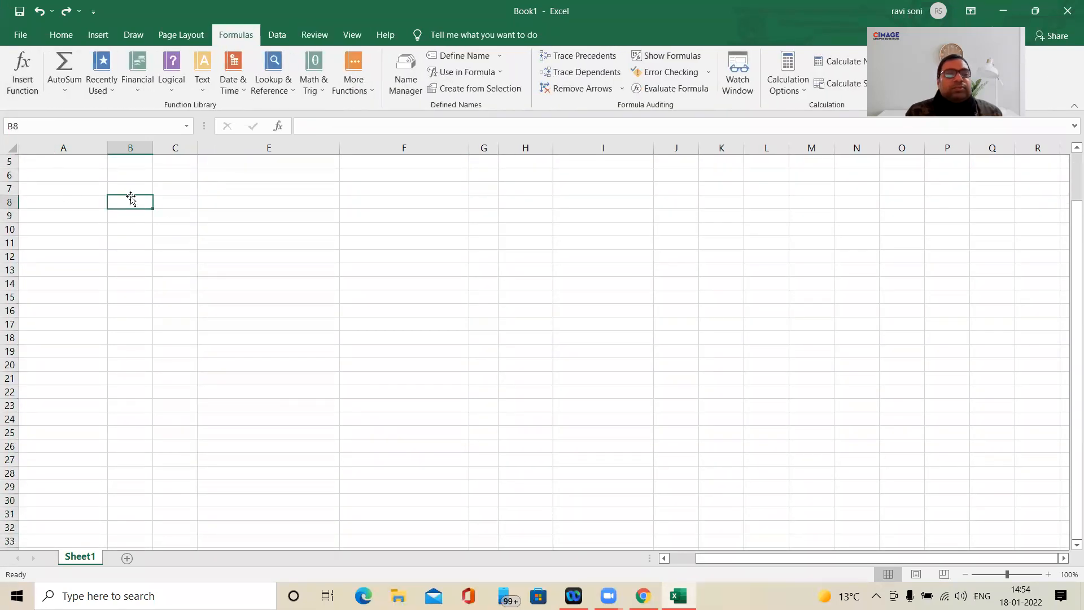
scroll(112, 208, up, 2)
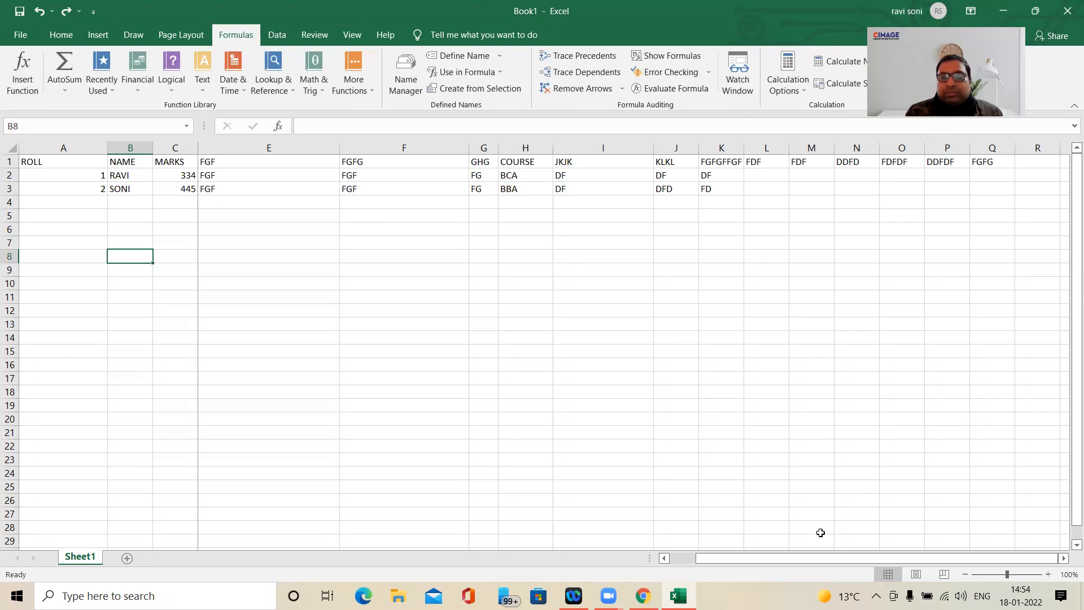
drag(795, 560, 556, 573)
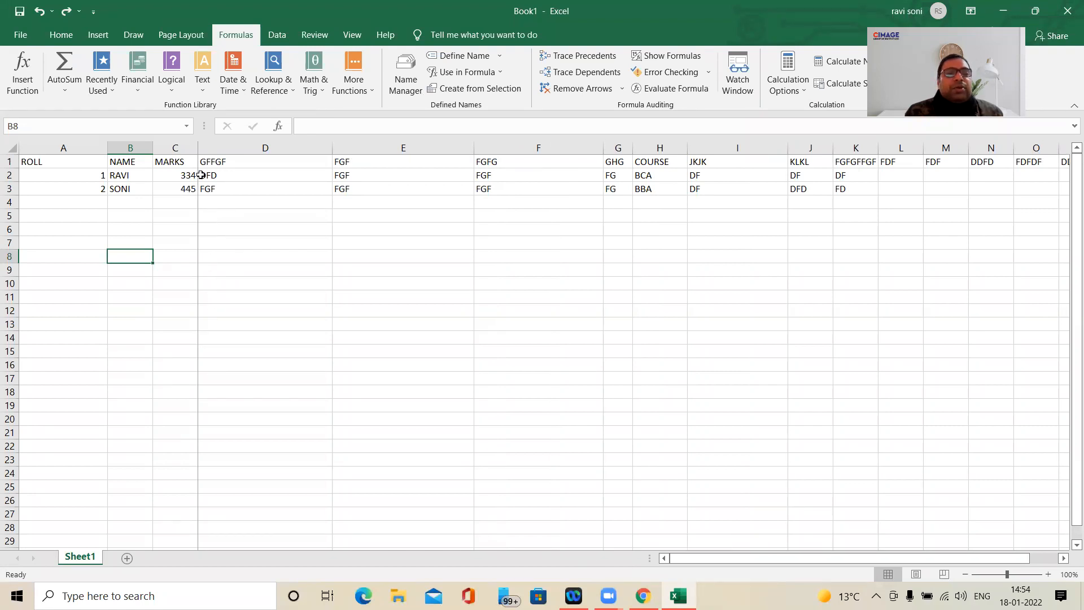
- Replace the frozen panes with a split at column D and bring column A into the pane right of the split
click(350, 35)
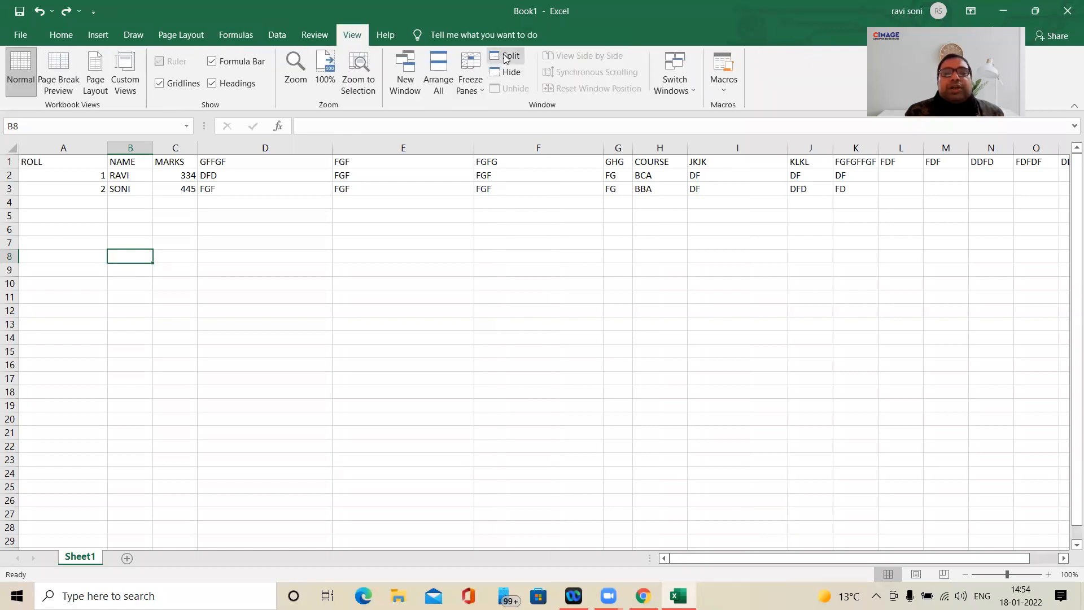
click(263, 146)
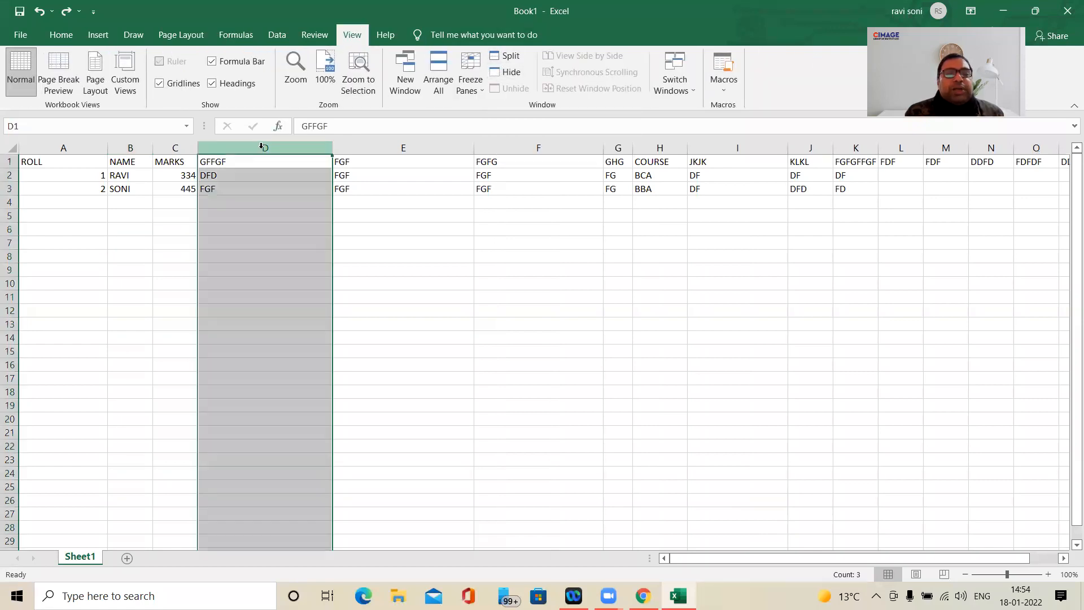
click(508, 59)
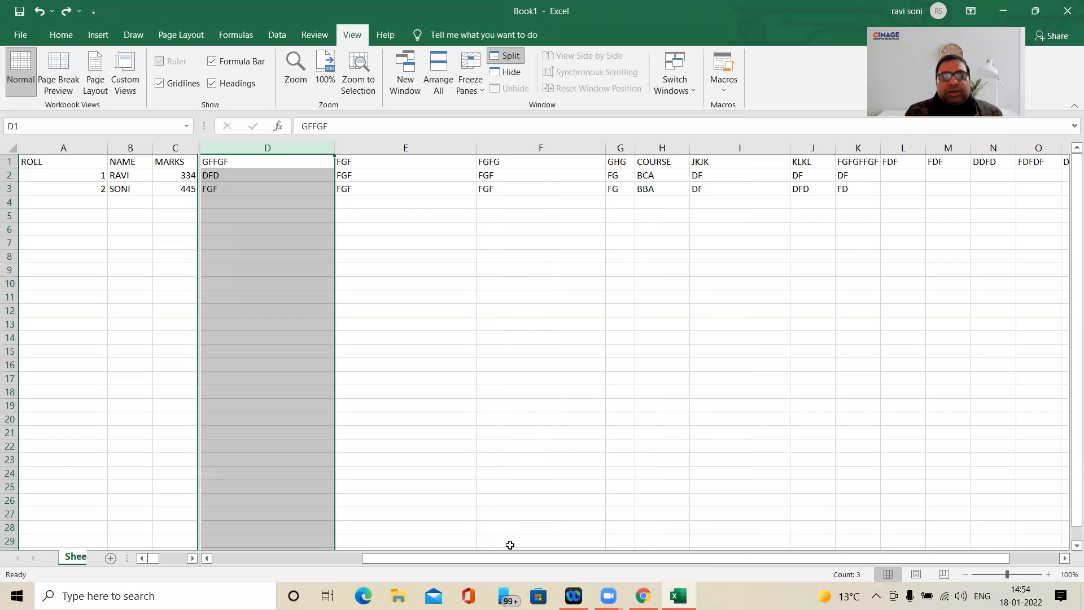
drag(512, 560, 433, 523)
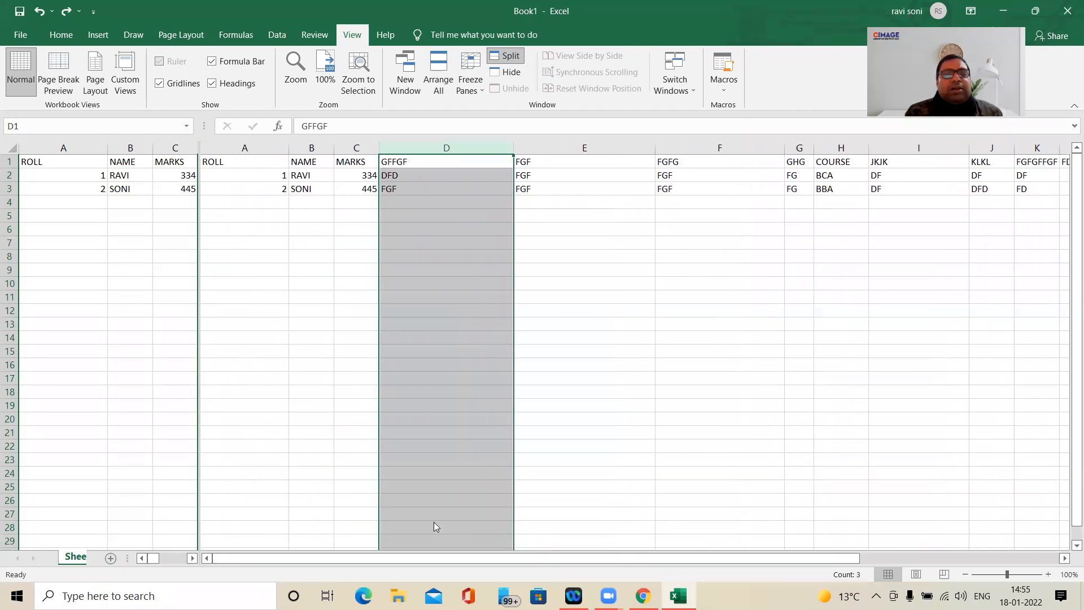
- Remove the split so the sheet shows as one pane again
click(472, 78)
click(507, 59)
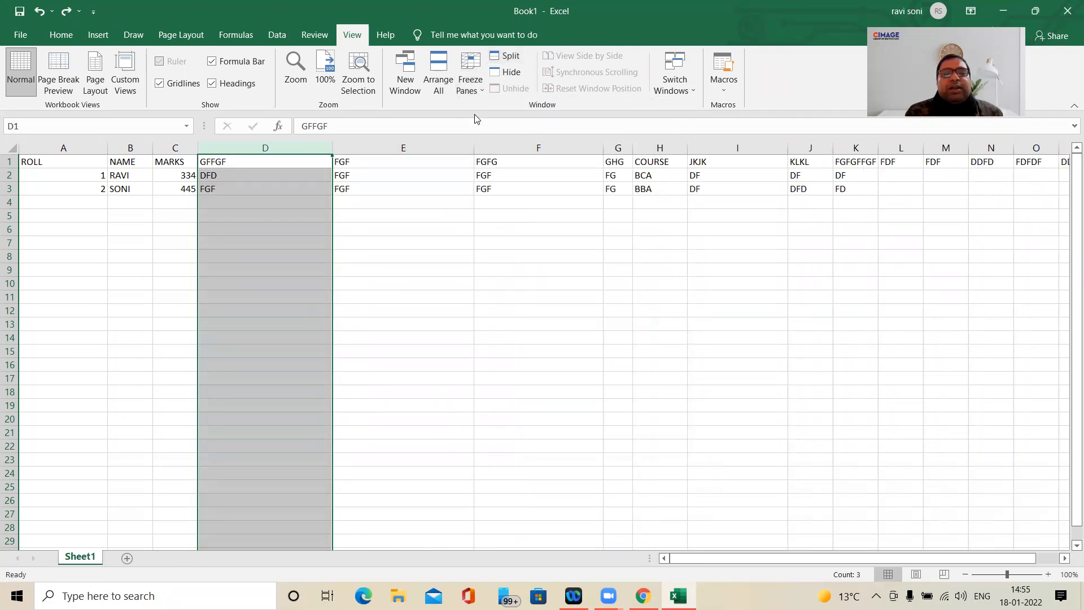
click(474, 92)
click(444, 297)
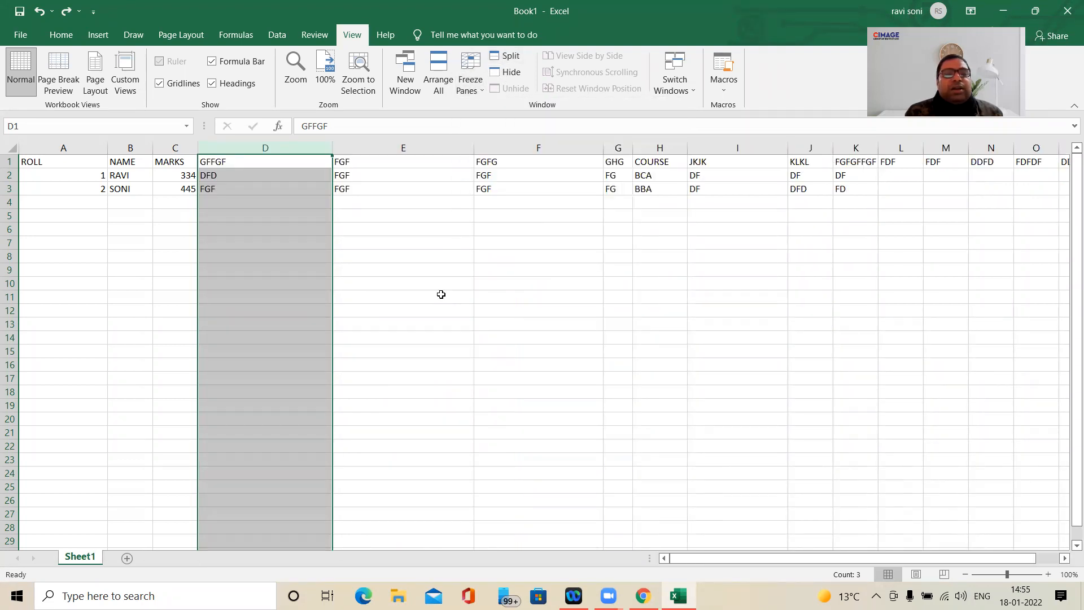
drag(345, 294, 338, 287)
click(275, 255)
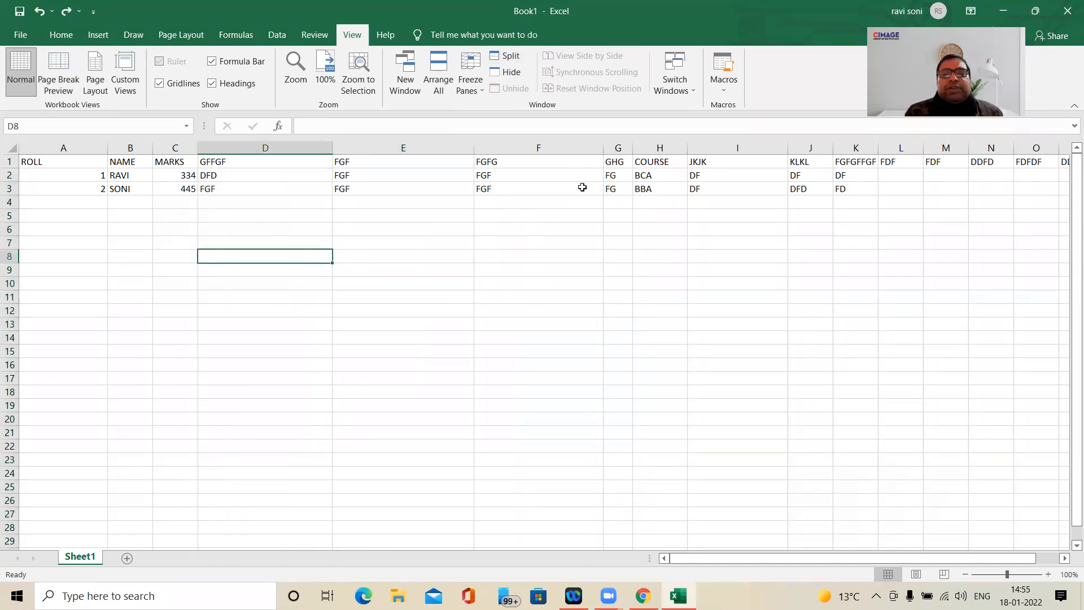
- Split the window again at column D
click(550, 147)
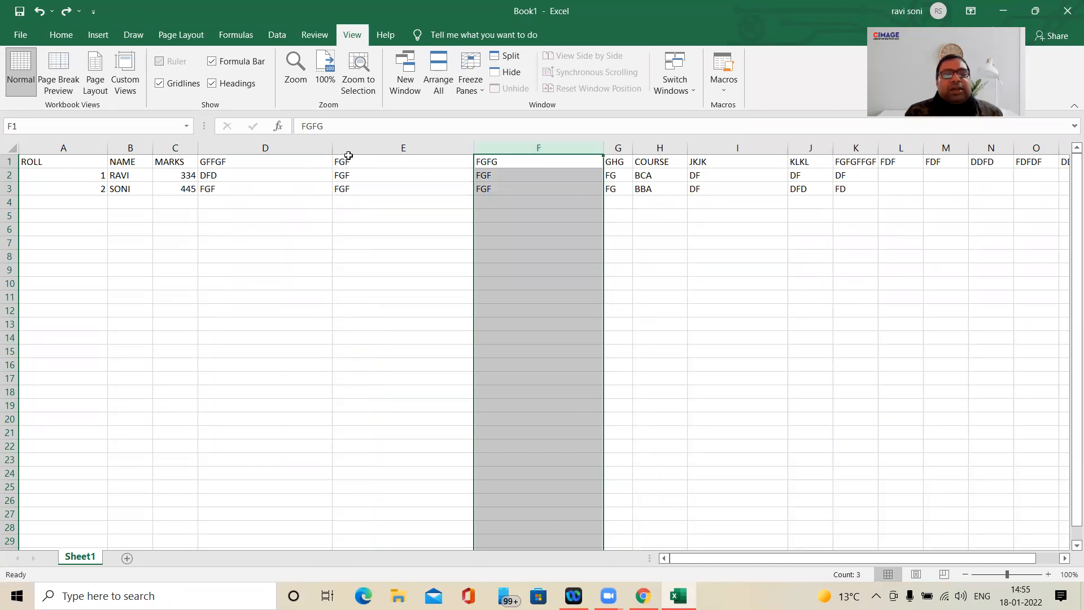
click(303, 148)
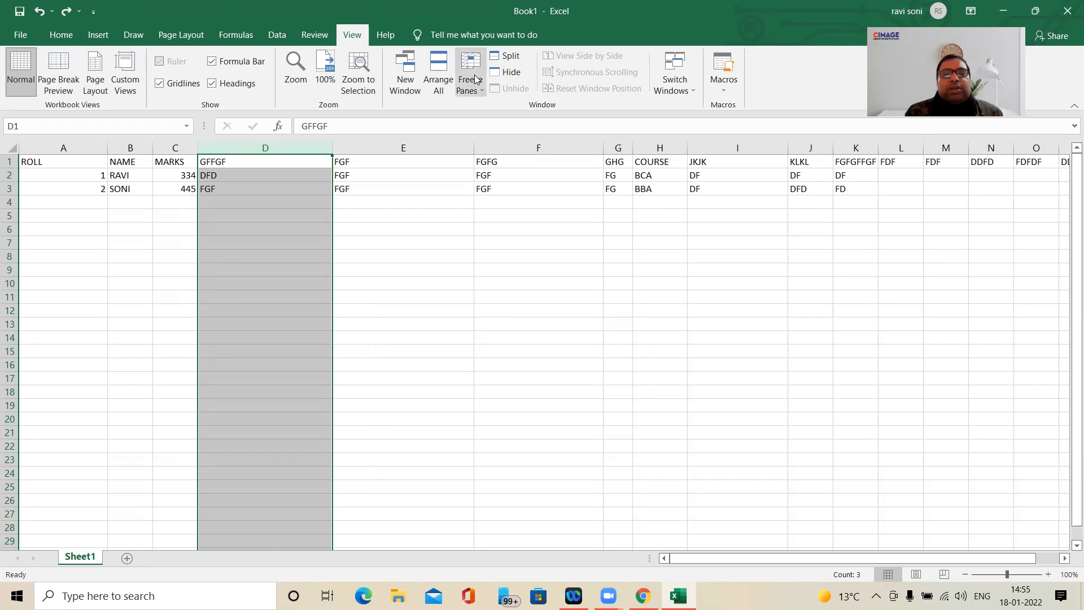
click(504, 55)
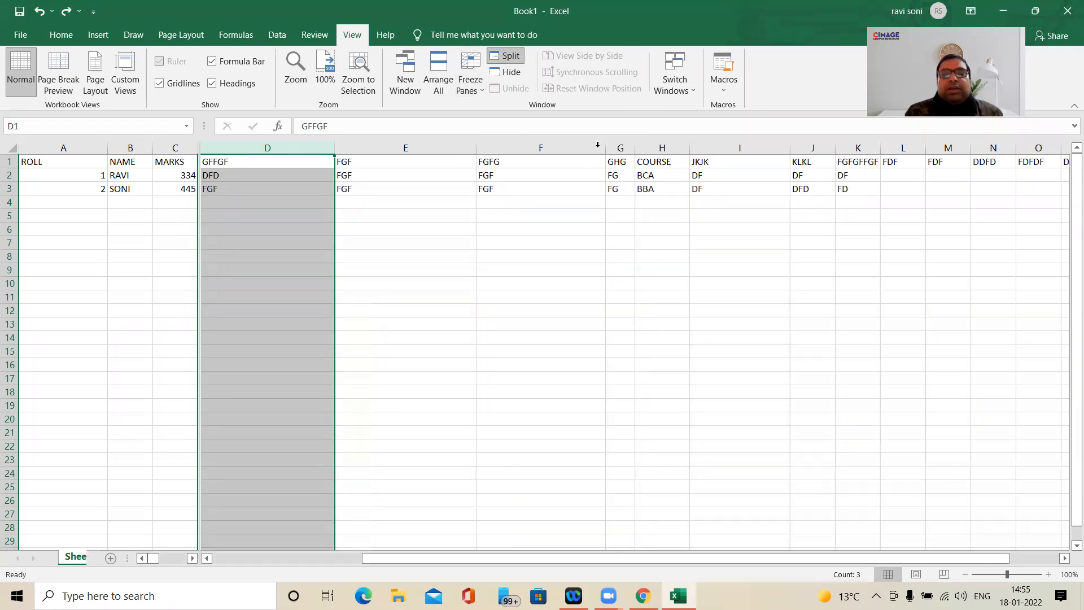
- Remove the split at column D and split the window at column G instead
click(618, 151)
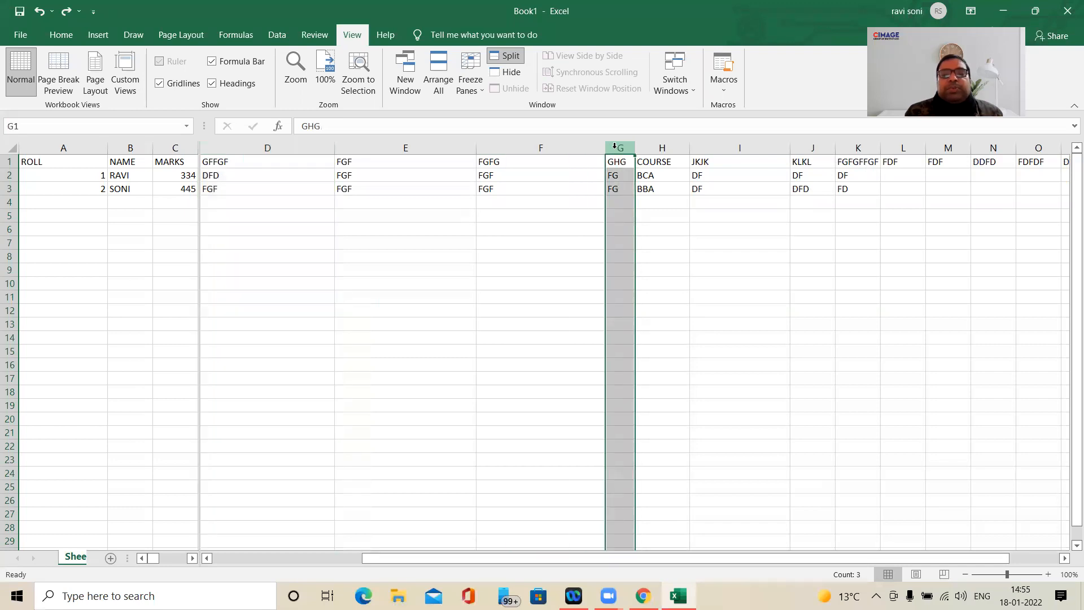
click(514, 56)
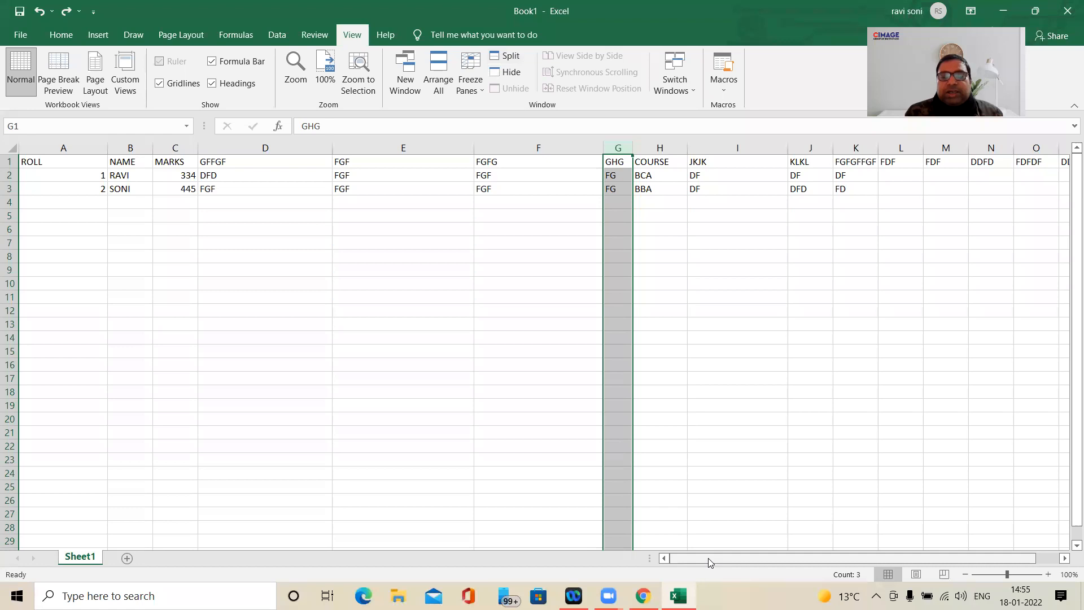
click(617, 378)
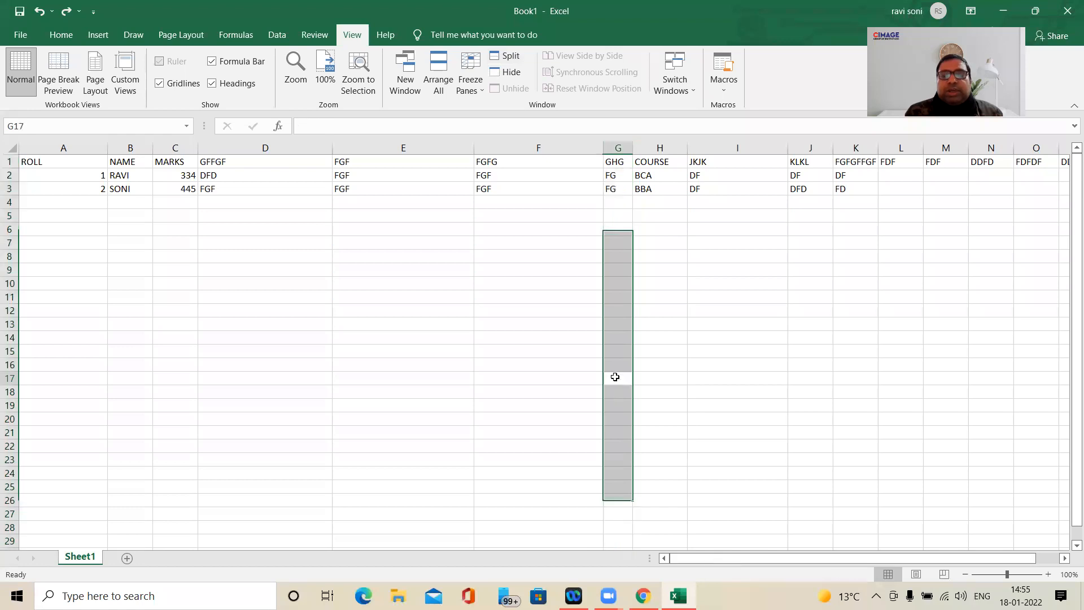
click(622, 146)
click(513, 56)
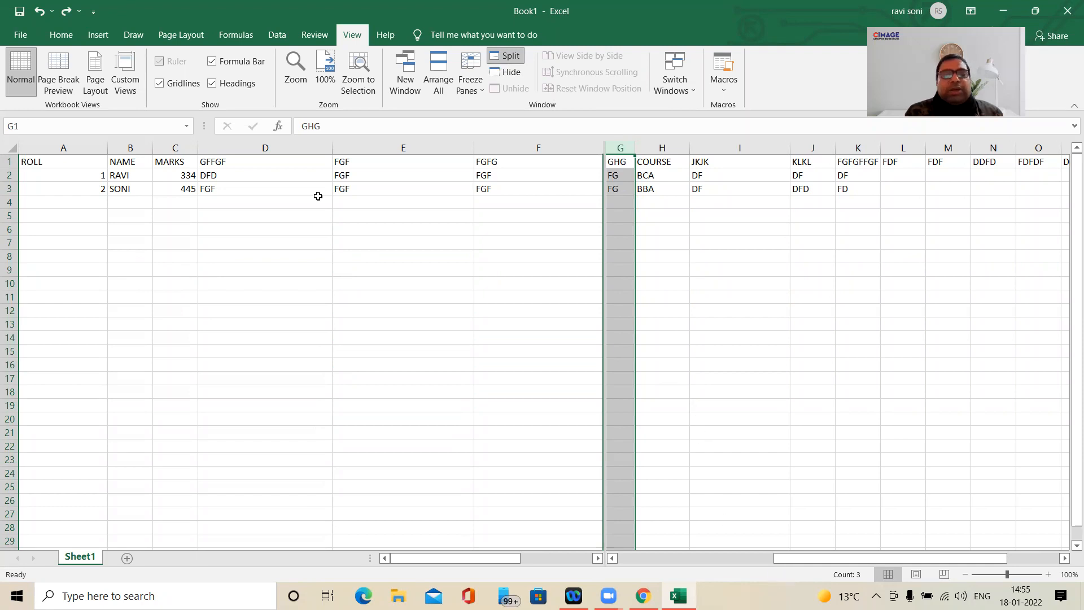
- Move the split from column G back to column D and bring column A into the pane right of it
click(279, 148)
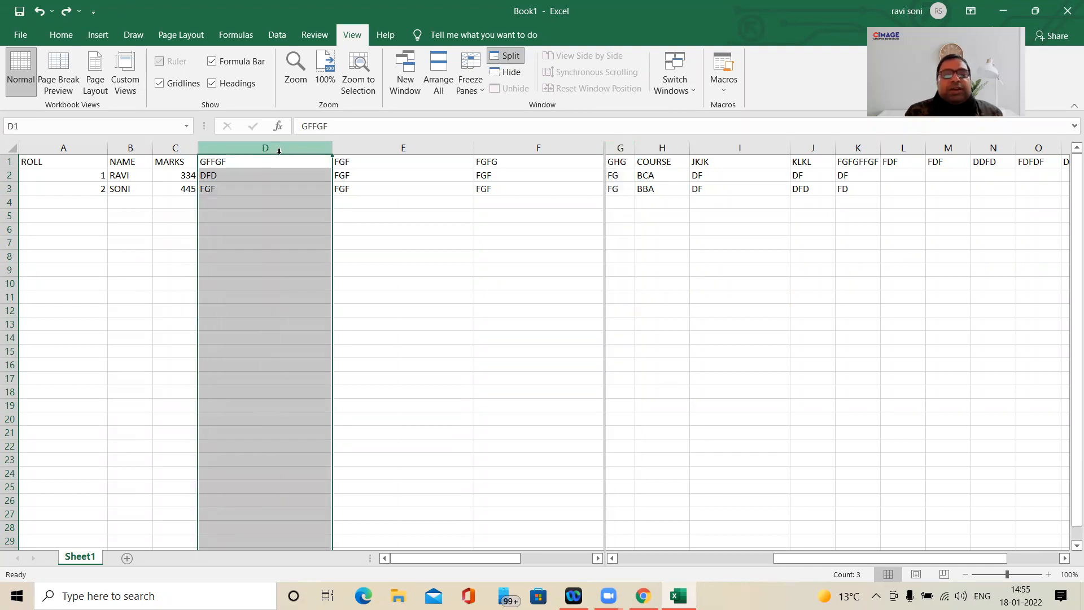
click(501, 58)
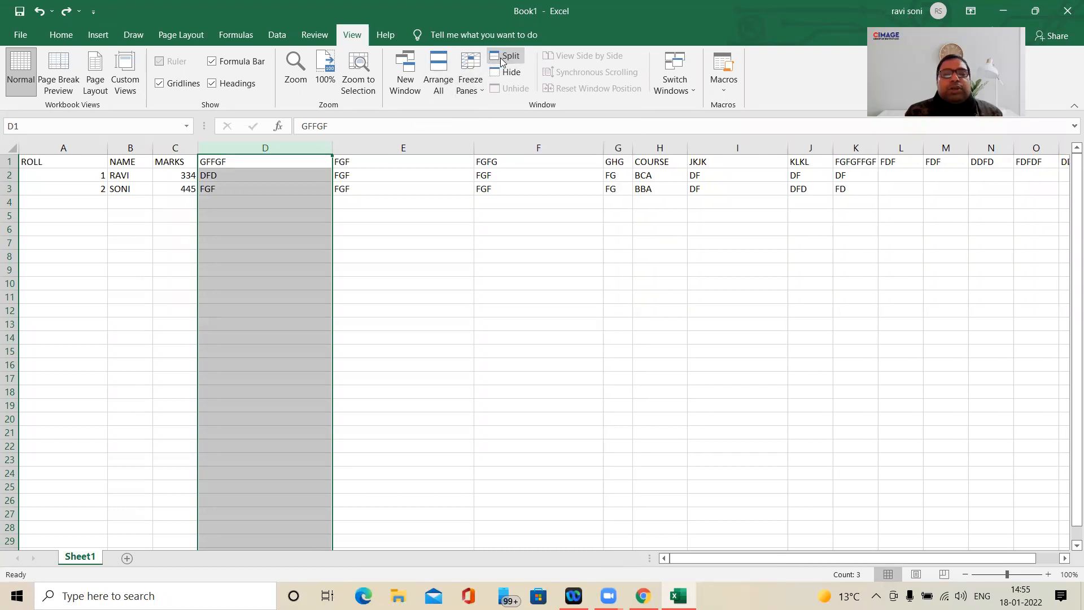
click(501, 59)
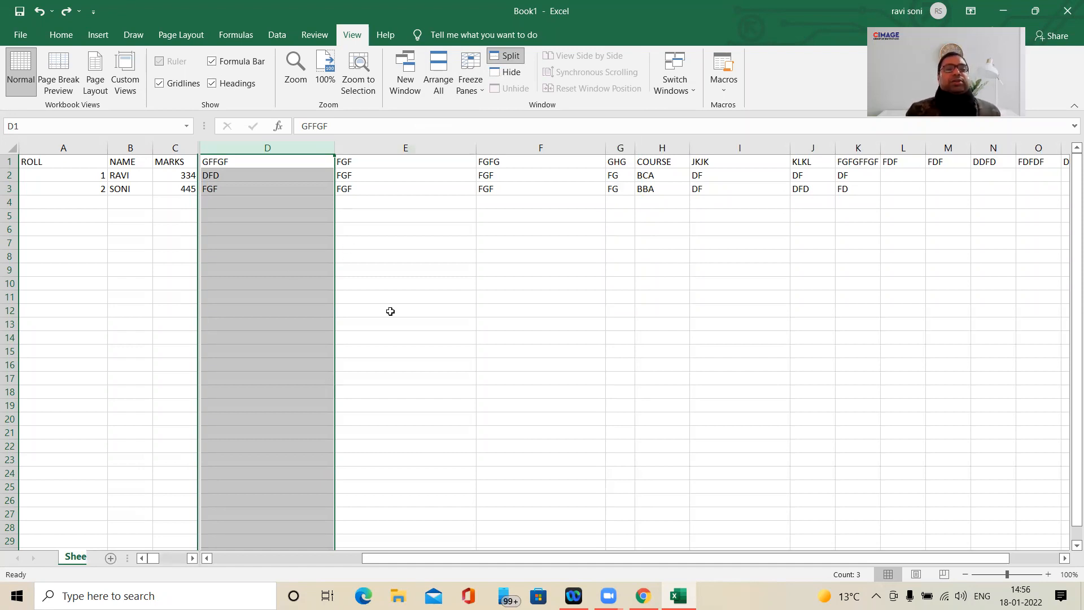
click(398, 338)
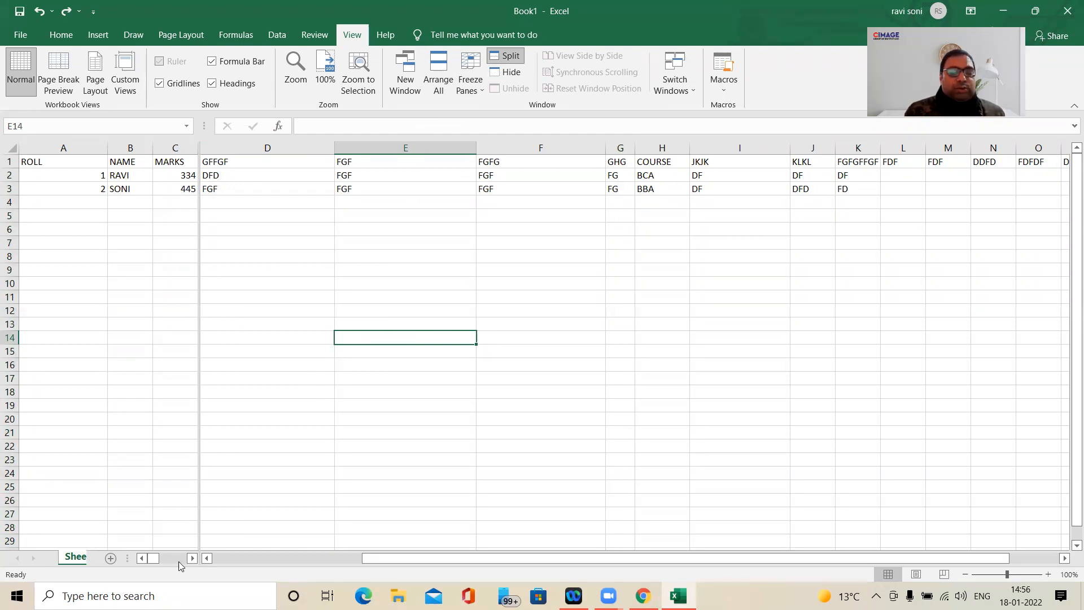
drag(192, 559, 144, 560)
drag(412, 562, 256, 524)
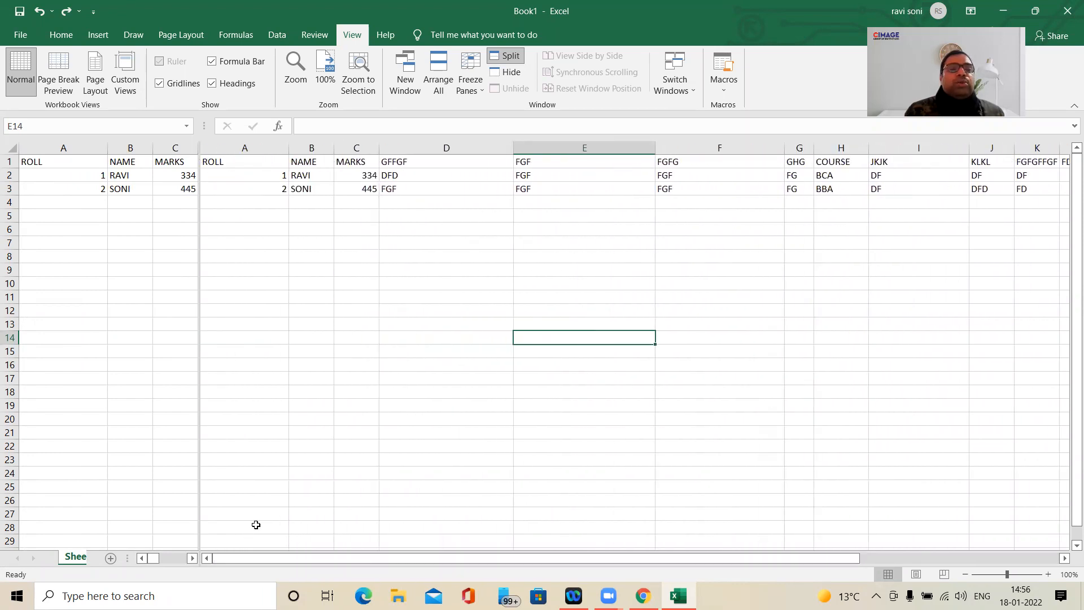